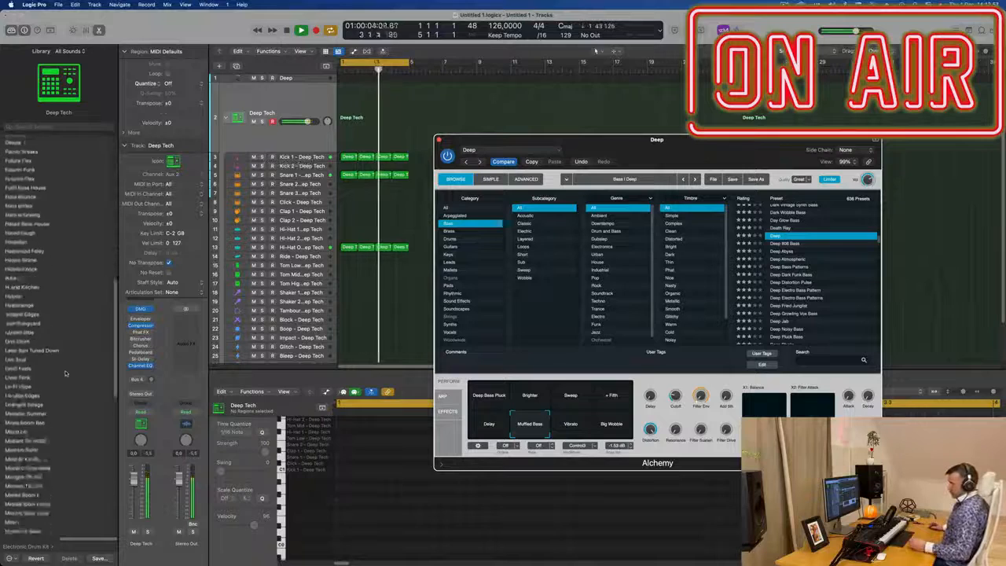
{"action": "scroll", "coordinate": [69, 374], "scroll_direction": "up", "scroll_amount": 10}
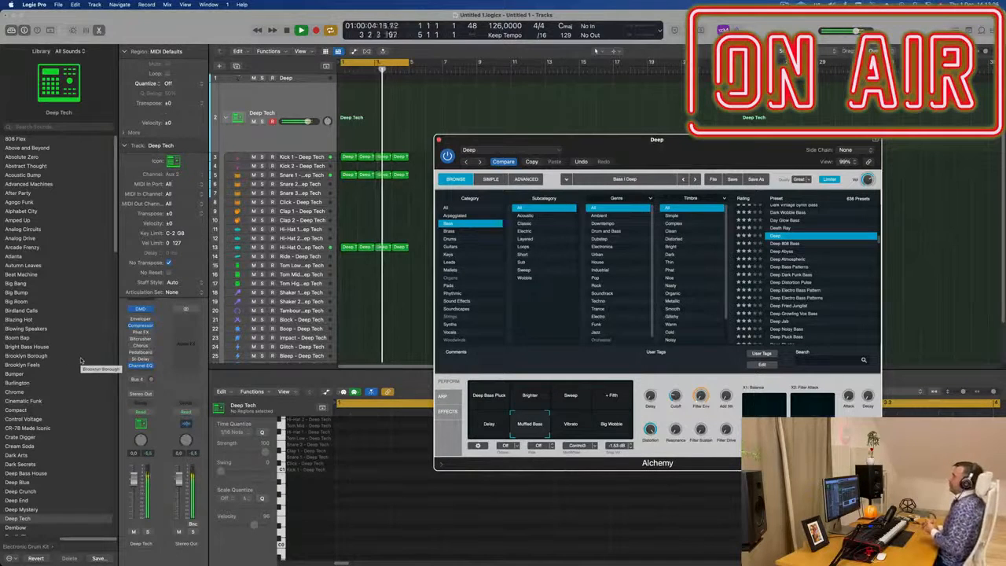
{"action": "left_click_drag", "start_coordinate": [752, 148], "coordinate": [779, 111]}
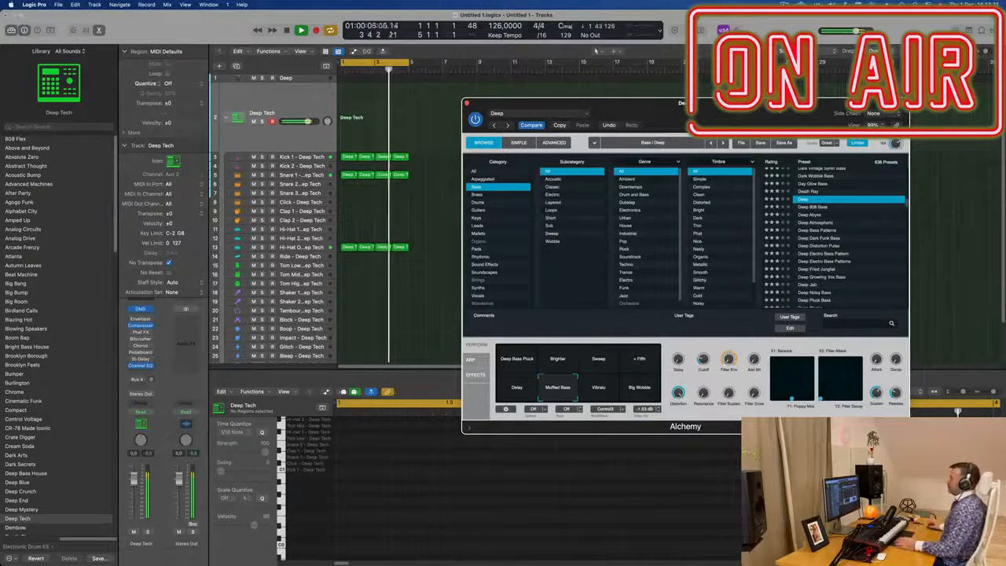
{"action": "left_click_drag", "start_coordinate": [739, 103], "coordinate": [718, 104]}
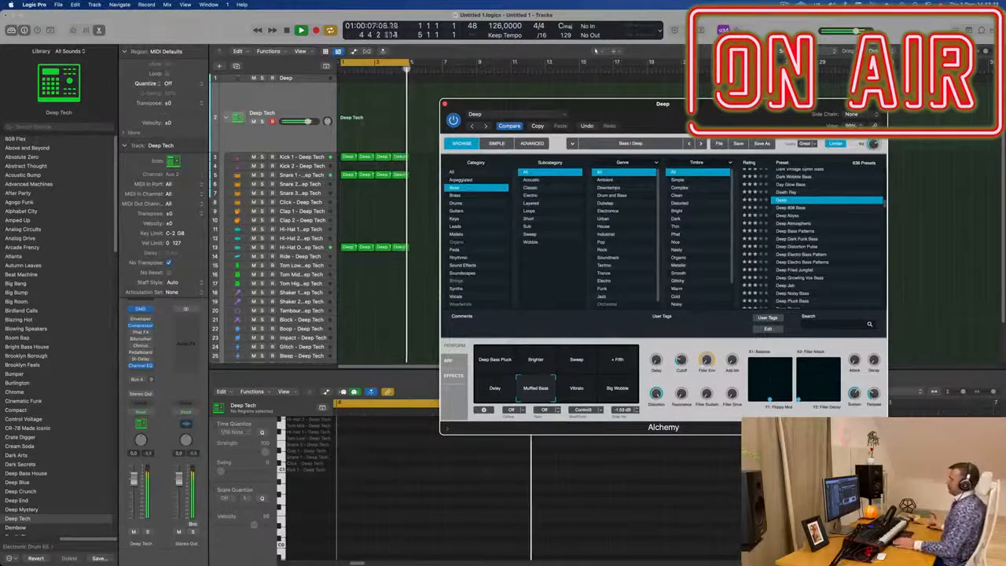
Step: Copy the first kick region from the Kick track onto the Deep bass track at bar 1
{"action": "left_click", "coordinate": [307, 80]}
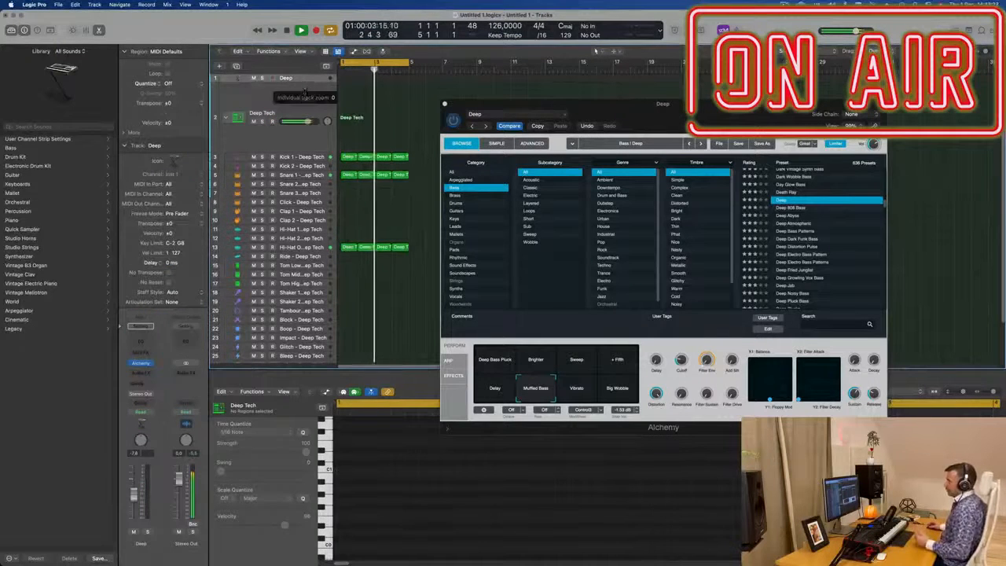
{"action": "left_click_drag", "start_coordinate": [306, 99], "coordinate": [307, 154]}
{"action": "mouse_move", "coordinate": [631, 108]}
{"action": "left_mouse_down"}
{"action": "mouse_move", "coordinate": [618, 107]}
{"action": "mouse_move", "coordinate": [632, 107]}
{"action": "left_mouse_up"}
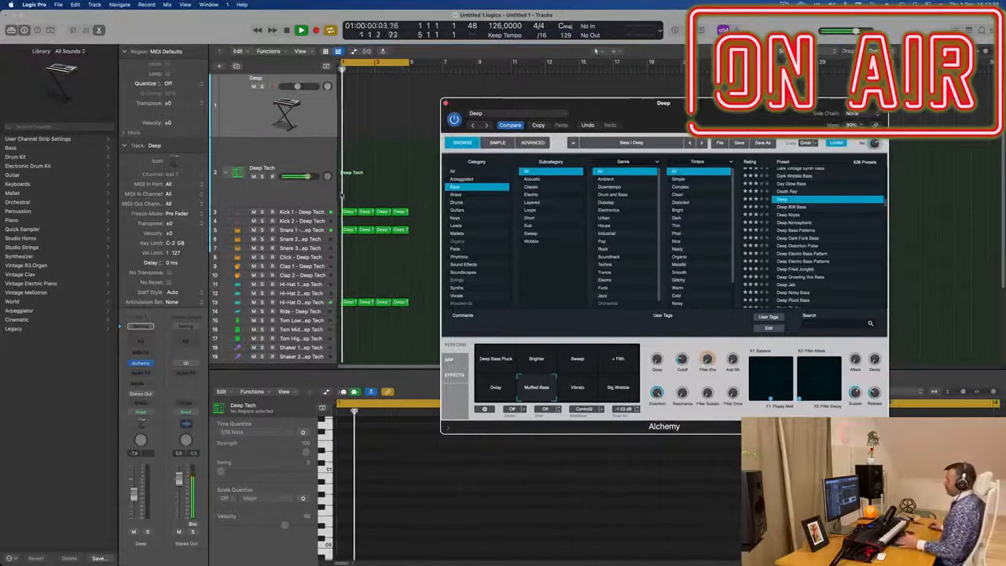
{"action": "left_click", "coordinate": [349, 212]}
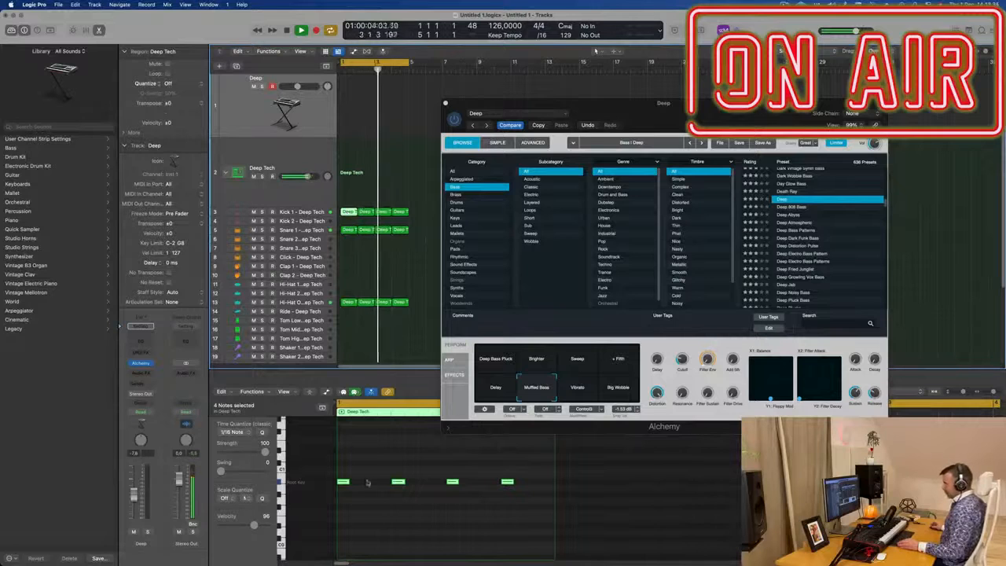
{"action": "mouse_move", "coordinate": [343, 485]}
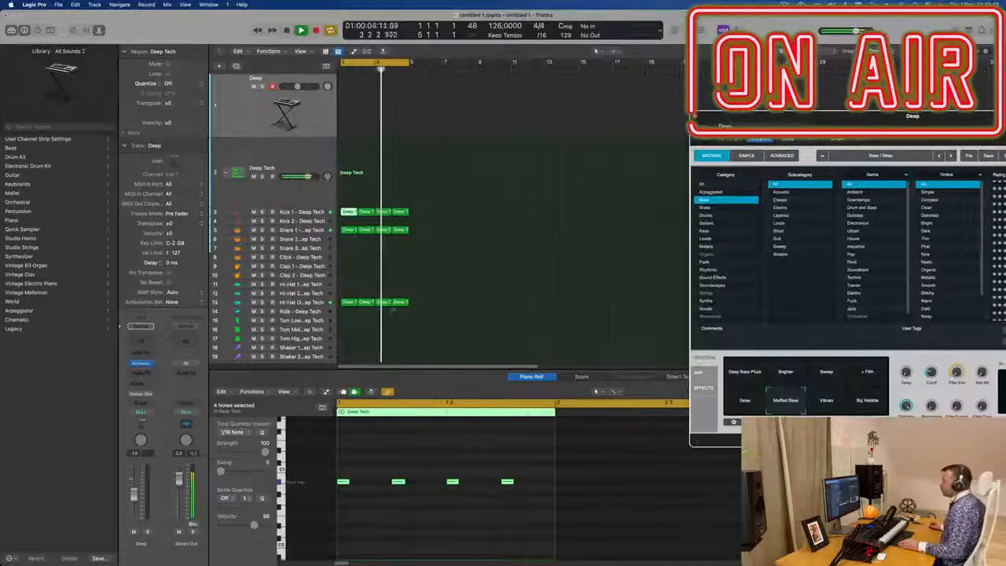
{"action": "left_click", "coordinate": [348, 213]}
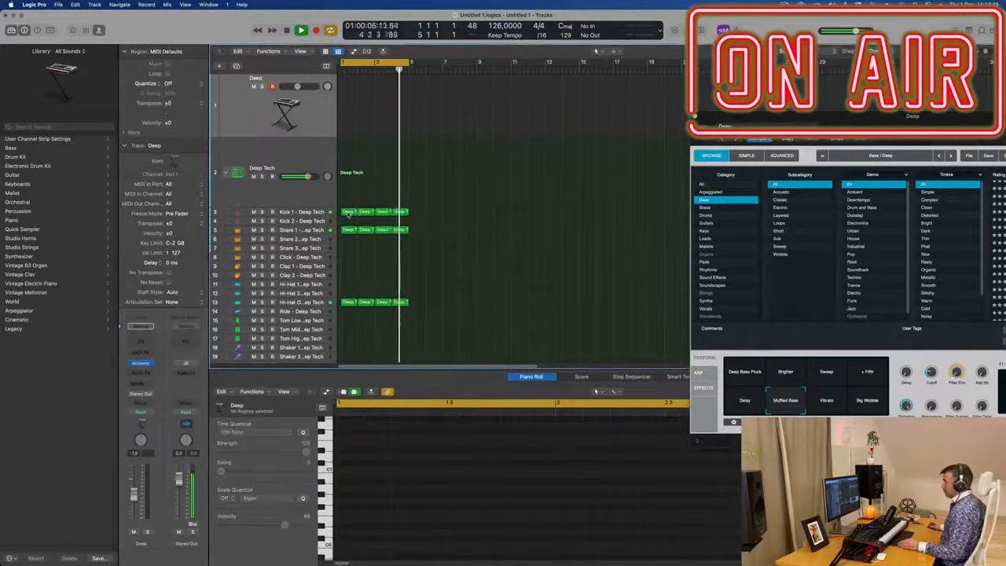
{"action": "left_click_drag", "start_coordinate": [348, 212], "coordinate": [372, 116]}
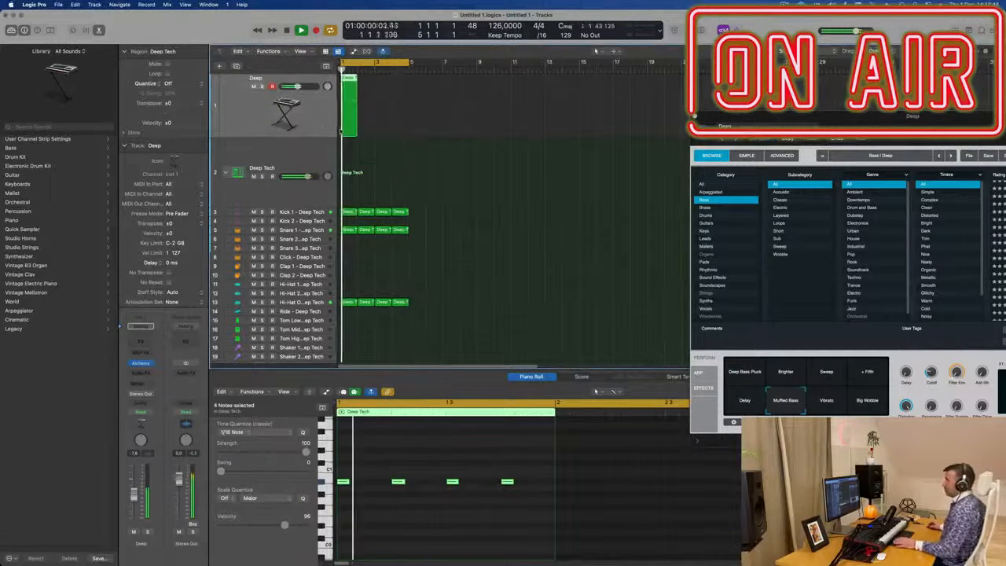
Step: Open the copied region in the Piano Roll and play it back to audition the bass notes
{"action": "left_click", "coordinate": [425, 526]}
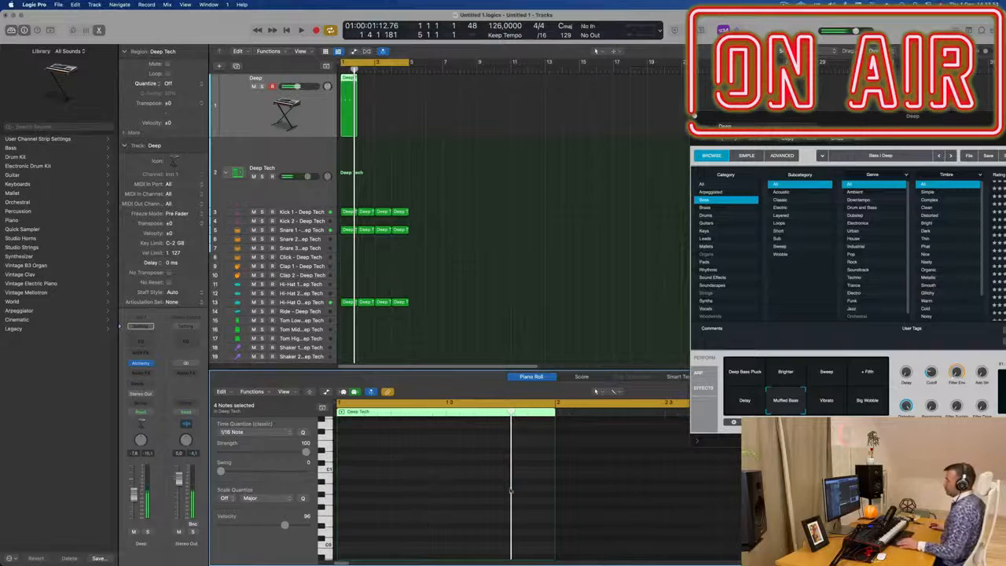
{"action": "scroll", "coordinate": [396, 155], "scroll_direction": "up", "scroll_amount": 5}
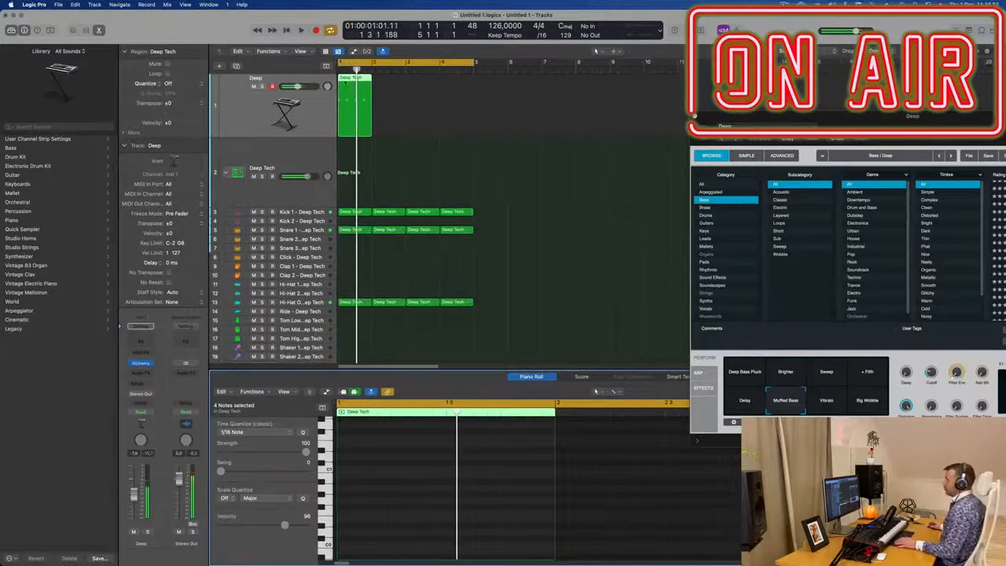
{"action": "key", "text": "e"}
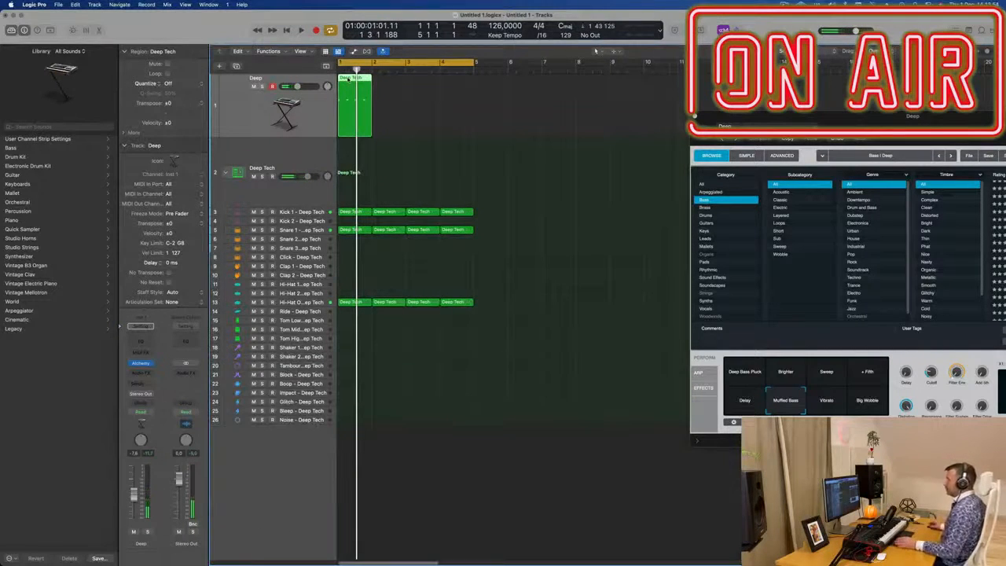
{"action": "key", "text": "e"}
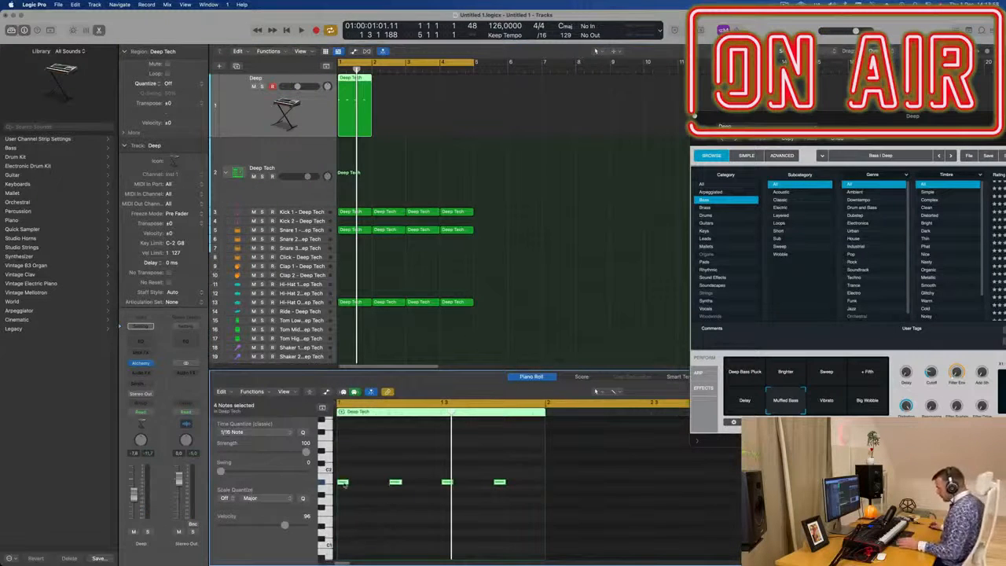
{"action": "mouse_move", "coordinate": [344, 483]}
{"action": "left_mouse_down"}
{"action": "mouse_move", "coordinate": [387, 490]}
{"action": "mouse_move", "coordinate": [344, 491]}
{"action": "left_mouse_up"}
{"action": "key", "text": "space"}
{"action": "scroll", "coordinate": [344, 501], "scroll_direction": "down", "scroll_amount": 1}
{"action": "scroll", "coordinate": [344, 501], "scroll_direction": "up", "scroll_amount": 1}
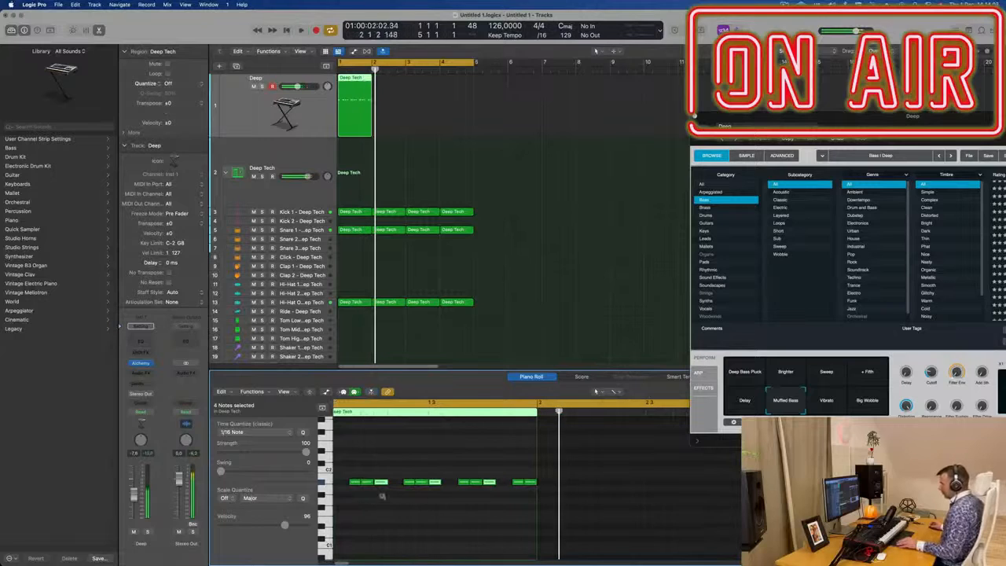
{"action": "scroll", "coordinate": [395, 471], "scroll_direction": "up", "scroll_amount": 1}
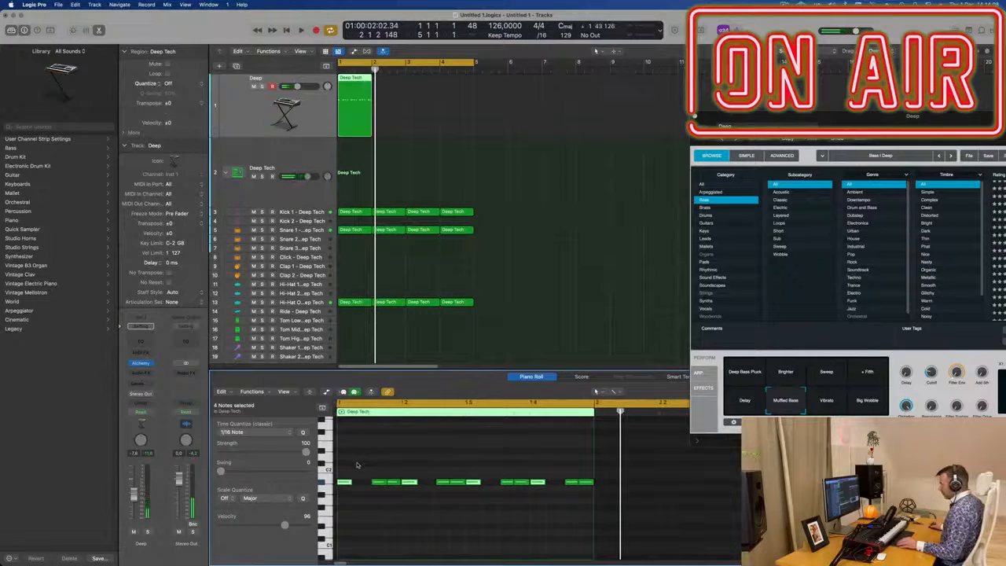
Step: Shift several bass notes to new positions within the bar and delete the notes near the region's end
{"action": "left_click_drag", "start_coordinate": [365, 469], "coordinate": [594, 506]}
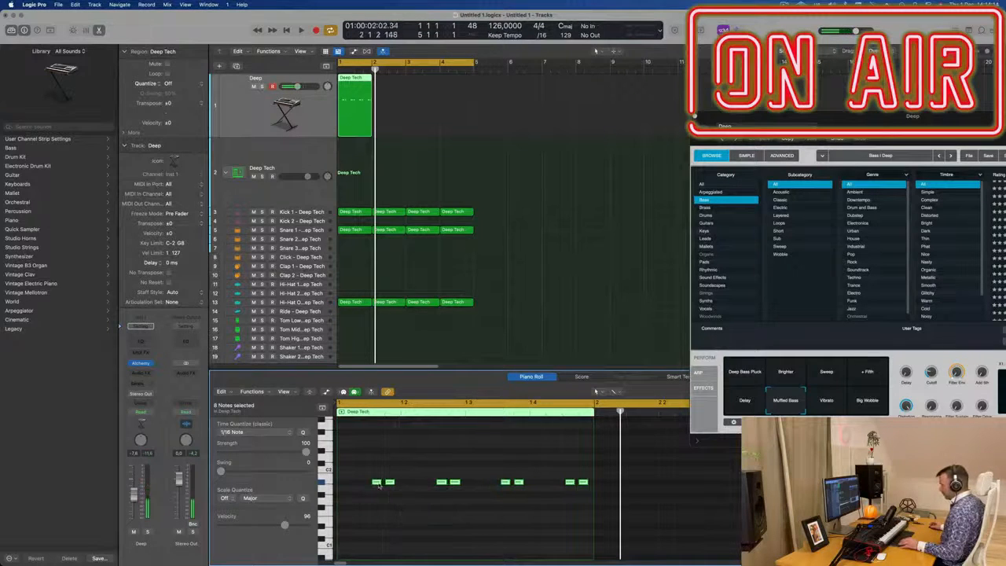
{"action": "left_click_drag", "start_coordinate": [367, 488], "coordinate": [347, 489]}
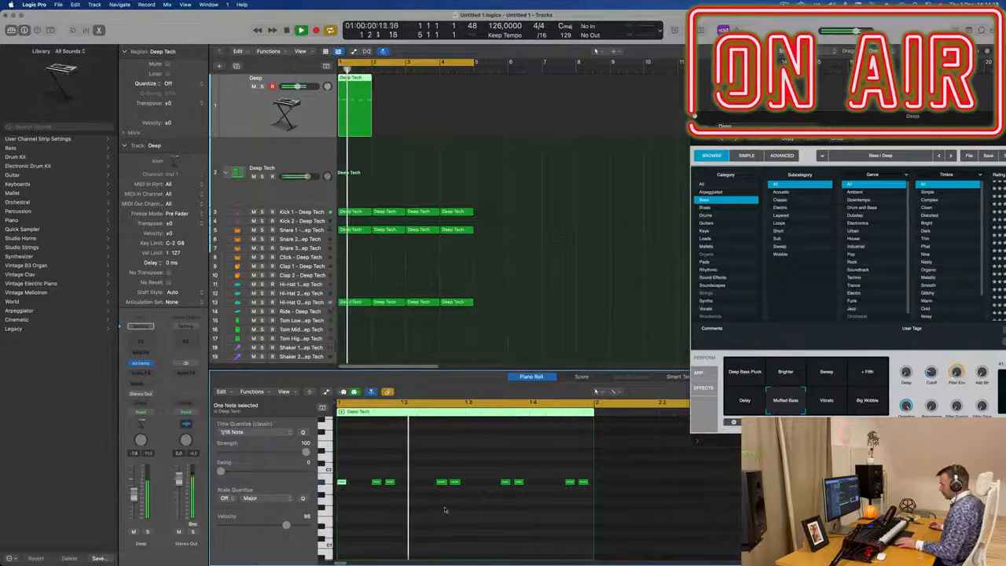
{"action": "left_click_drag", "start_coordinate": [442, 484], "coordinate": [424, 488]}
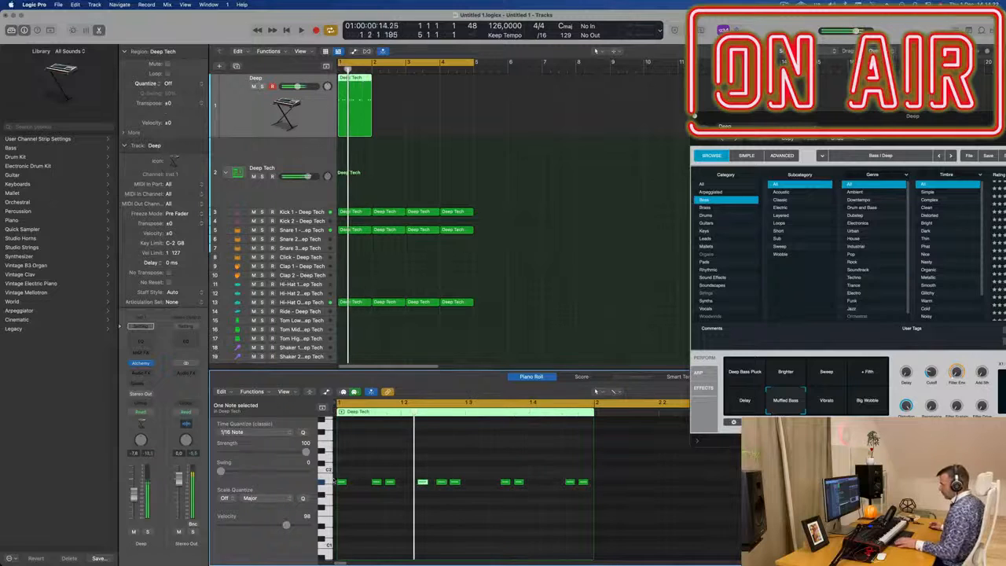
{"action": "left_click_drag", "start_coordinate": [341, 483], "coordinate": [355, 484]}
{"action": "left_click_drag", "start_coordinate": [502, 468], "coordinate": [585, 501]}
{"action": "key", "text": "Delete"}
Step: Move two remaining bass notes later in the bar and play the pattern
{"action": "left_click_drag", "start_coordinate": [354, 493], "coordinate": [357, 487]}
{"action": "left_click_drag", "start_coordinate": [422, 492], "coordinate": [489, 489]}
{"action": "key", "text": "space"}
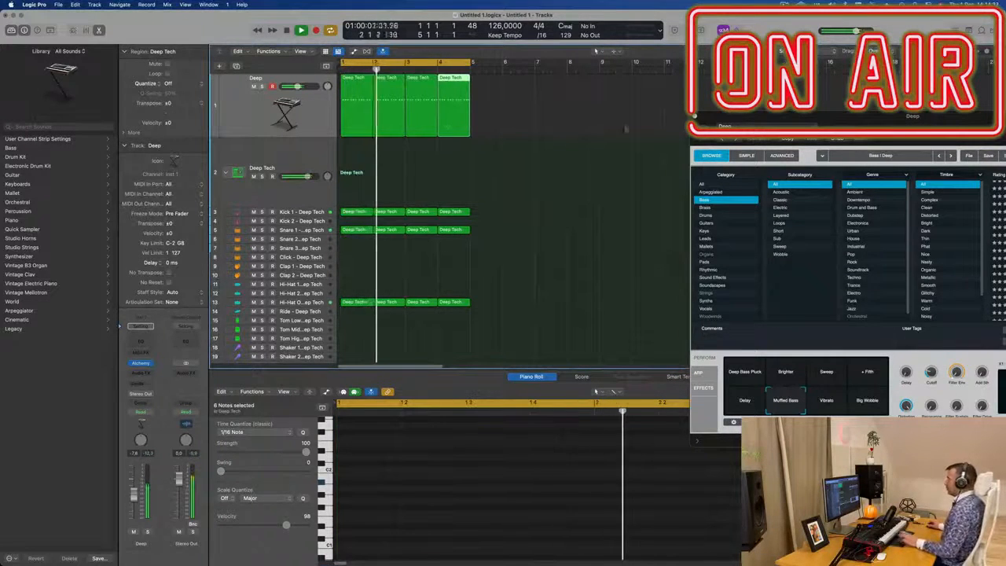
Step: Select the Deep Bass Pluck performance variation in the Alchemy instrument
{"action": "left_click_drag", "start_coordinate": [867, 125], "coordinate": [524, 194]}
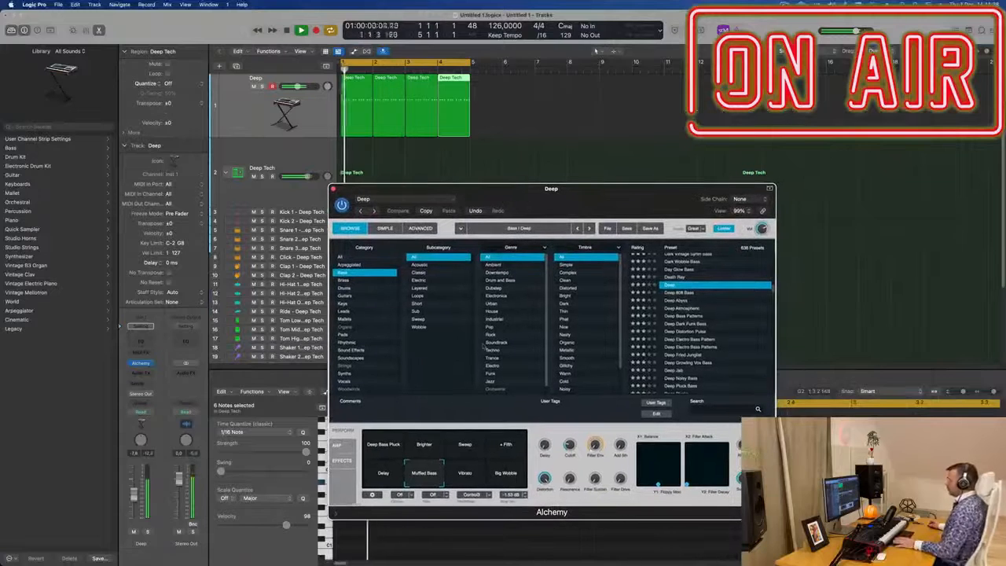
{"action": "left_click", "coordinate": [392, 450]}
{"action": "left_click_drag", "start_coordinate": [534, 196], "coordinate": [581, 187]}
{"action": "left_click_drag", "start_coordinate": [662, 199], "coordinate": [638, 209]}
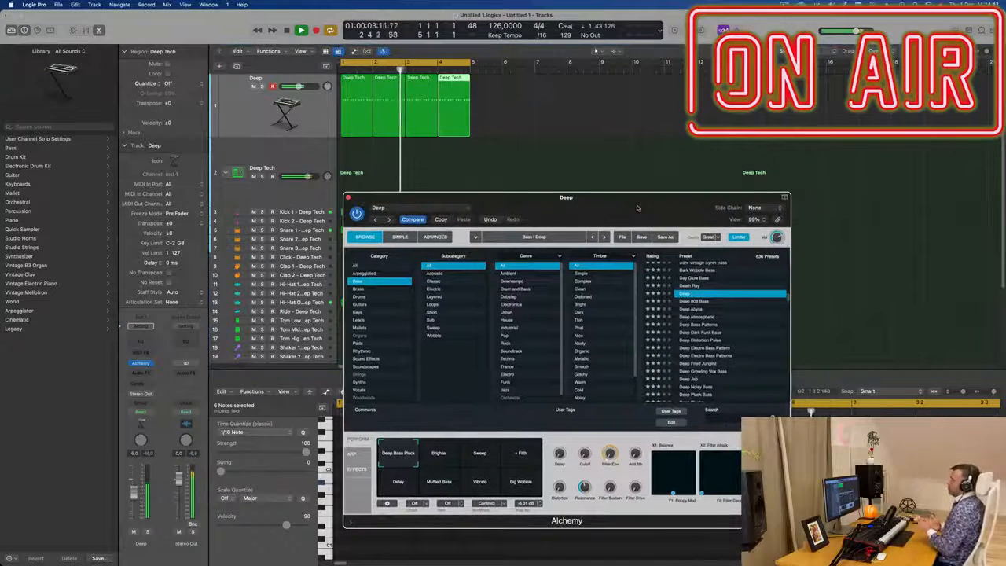
{"action": "left_click_drag", "start_coordinate": [638, 208], "coordinate": [651, 147]}
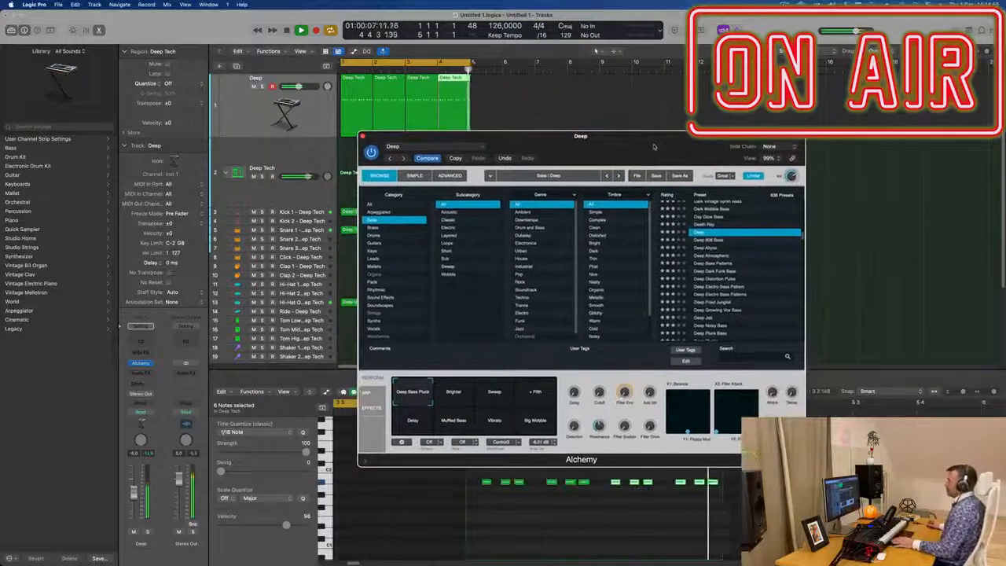
Step: Play back the arrangement and inspect the notes of the bass regions in the Piano Roll
{"action": "key", "text": "space"}
{"action": "left_click_drag", "start_coordinate": [528, 144], "coordinate": [705, 128]}
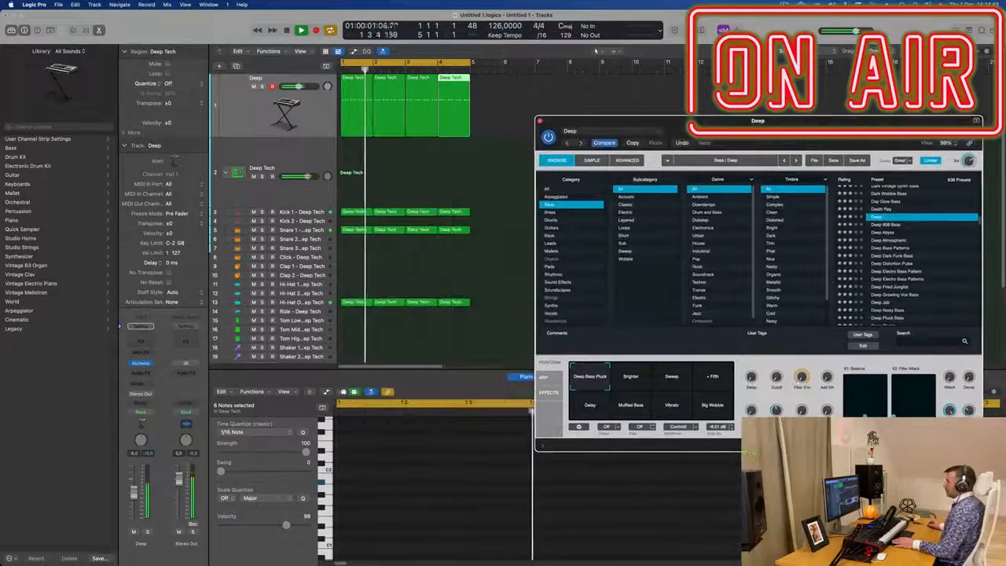
{"action": "key", "text": "space"}
{"action": "left_click_drag", "start_coordinate": [523, 104], "coordinate": [352, 124]}
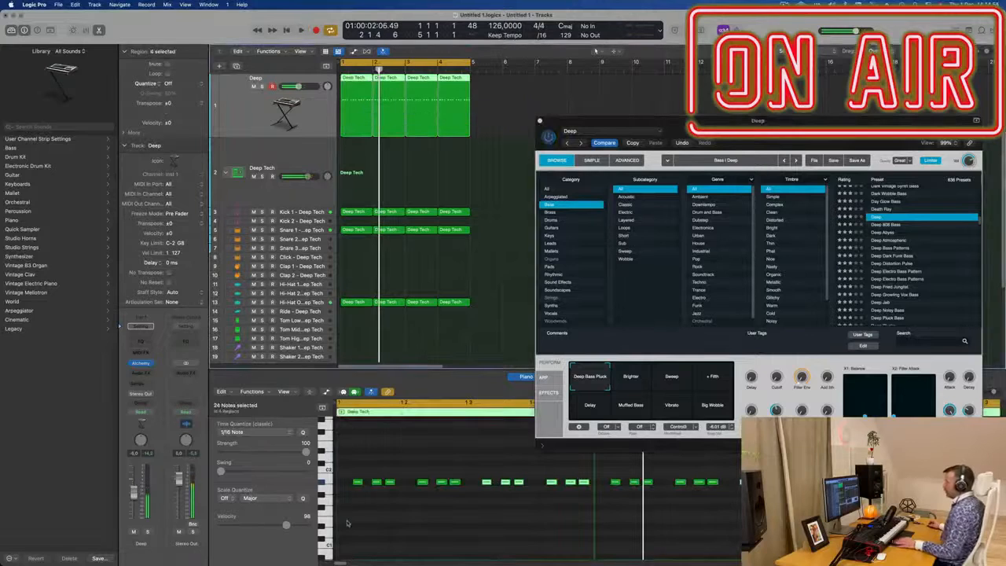
{"action": "scroll", "coordinate": [380, 517], "scroll_direction": "up", "scroll_amount": 5}
{"action": "scroll", "coordinate": [393, 514], "scroll_direction": "left", "scroll_amount": 5}
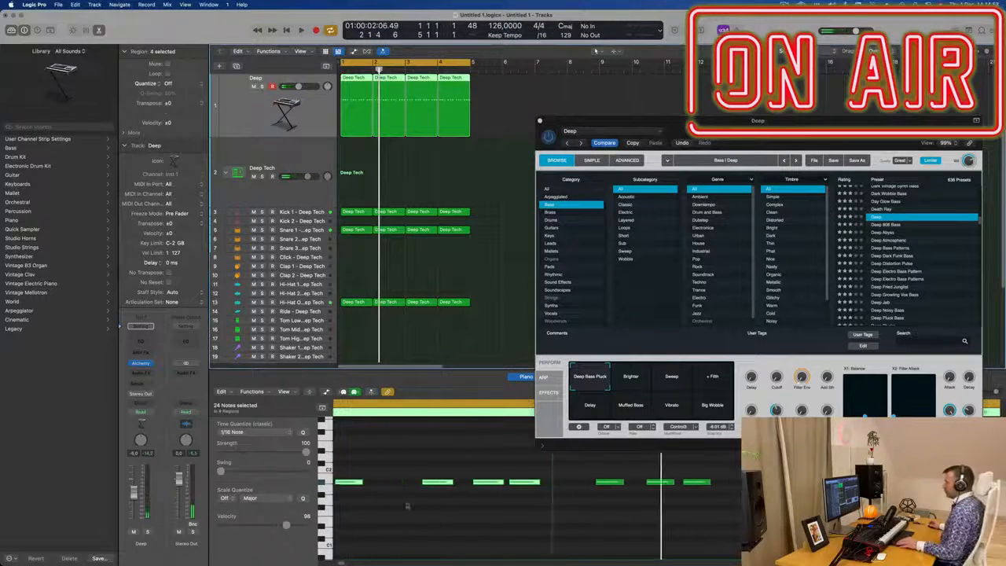
{"action": "left_click", "coordinate": [349, 90]}
{"action": "scroll", "coordinate": [396, 476], "scroll_direction": "down", "scroll_amount": 4}
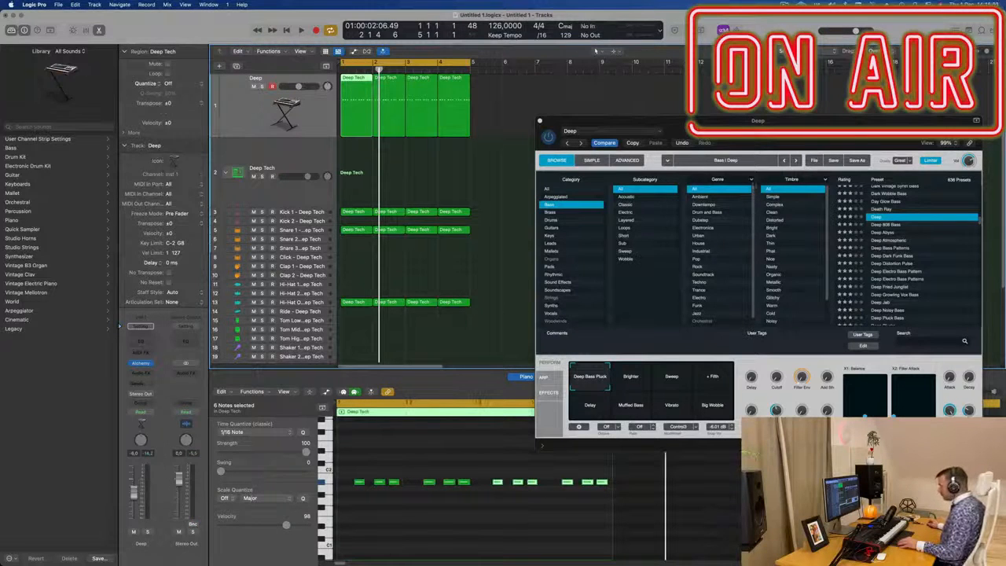
{"action": "left_click_drag", "start_coordinate": [804, 118], "coordinate": [765, 61]}
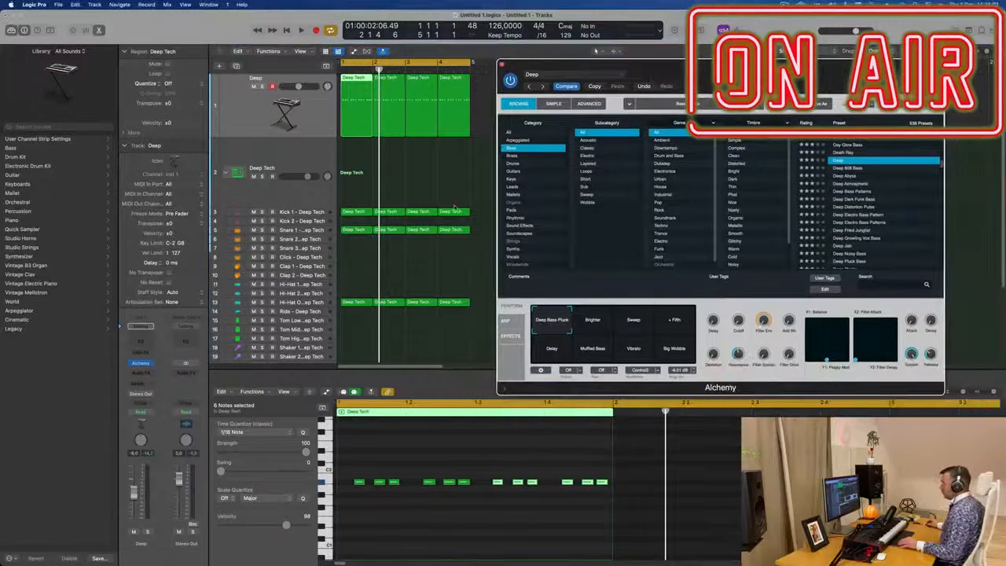
{"action": "key", "text": "super+Right"}
{"action": "key", "text": "super+Right"}
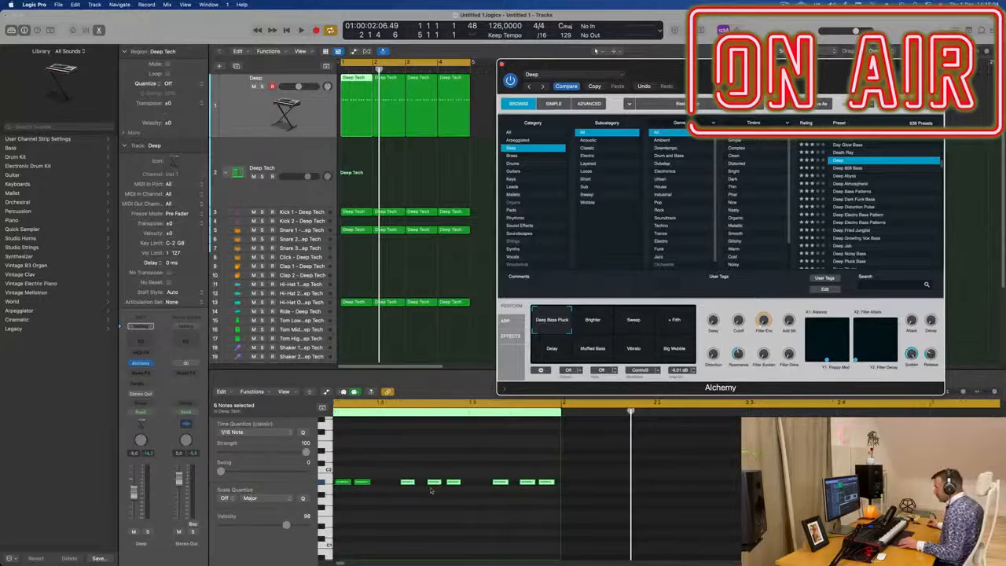
{"action": "scroll", "coordinate": [429, 494], "scroll_direction": "left", "scroll_amount": 4}
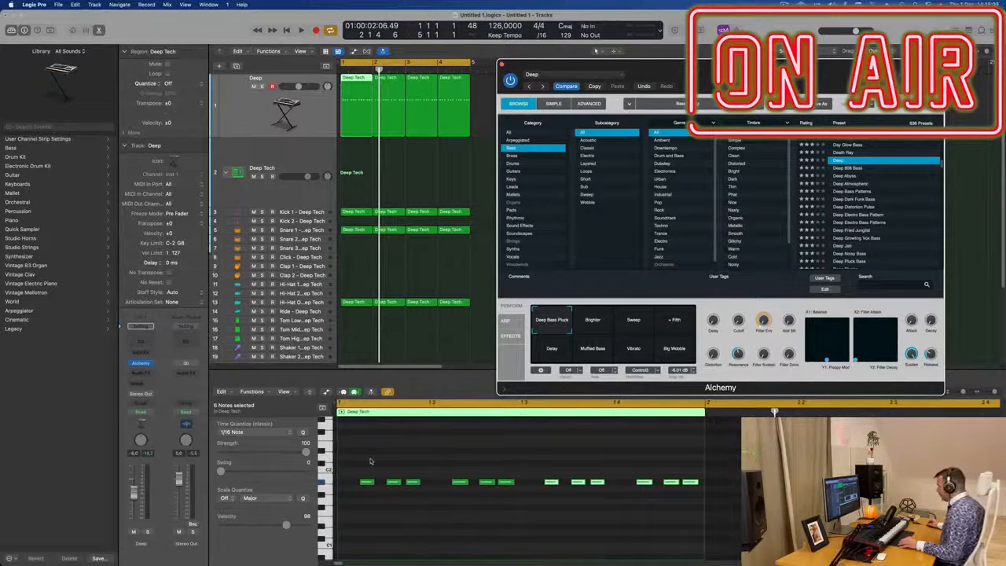
{"action": "left_click_drag", "start_coordinate": [835, 62], "coordinate": [782, 22]}
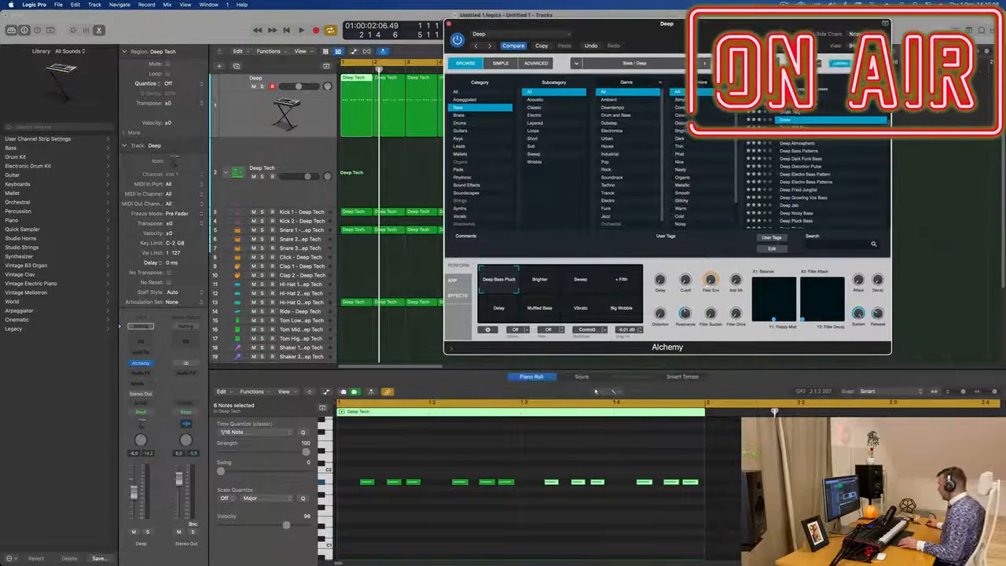
Step: Set the Piano Roll snap value to 1/16
{"action": "left_click", "coordinate": [872, 391]}
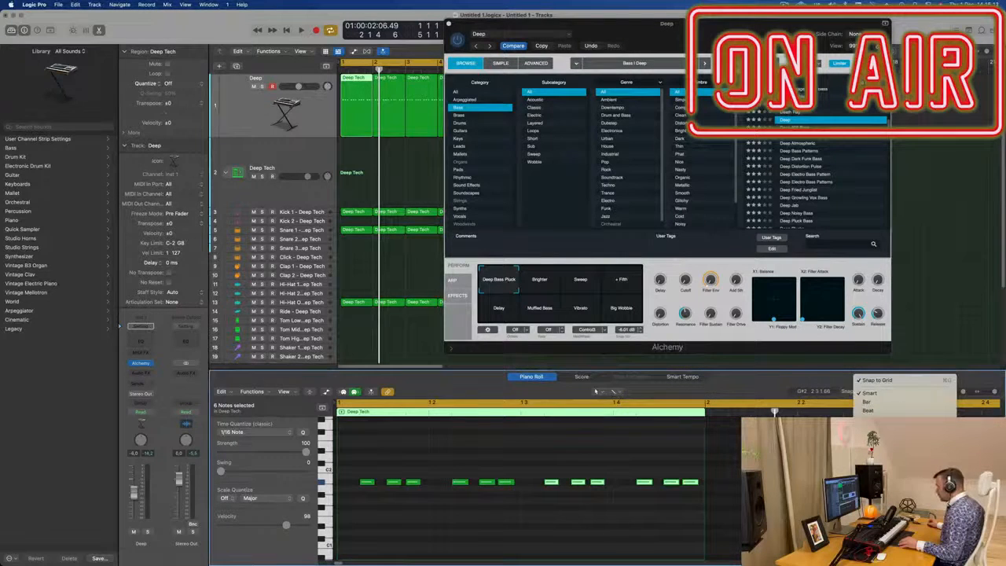
{"action": "left_click", "coordinate": [892, 486]}
{"action": "left_click", "coordinate": [902, 392]}
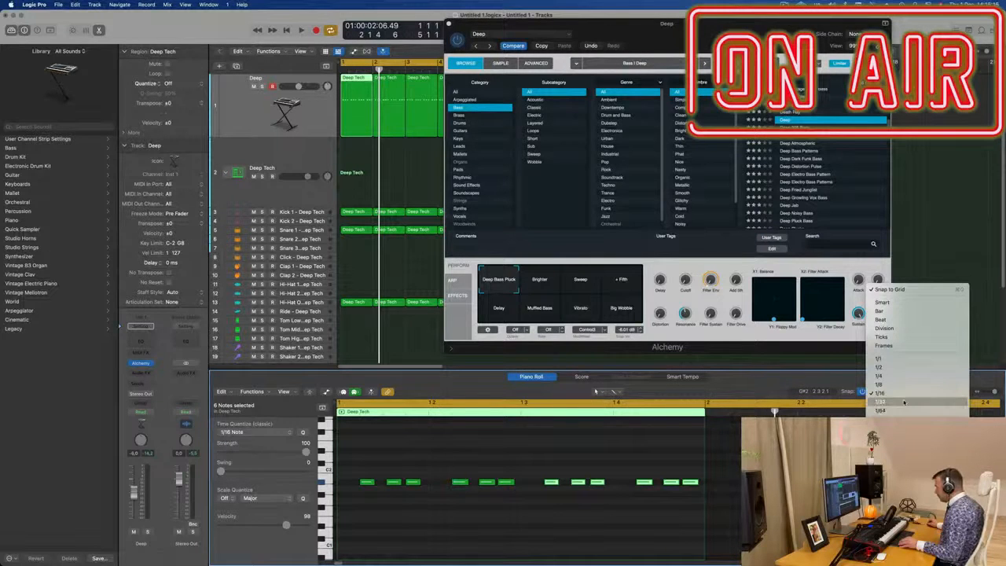
{"action": "left_click", "coordinate": [902, 401]}
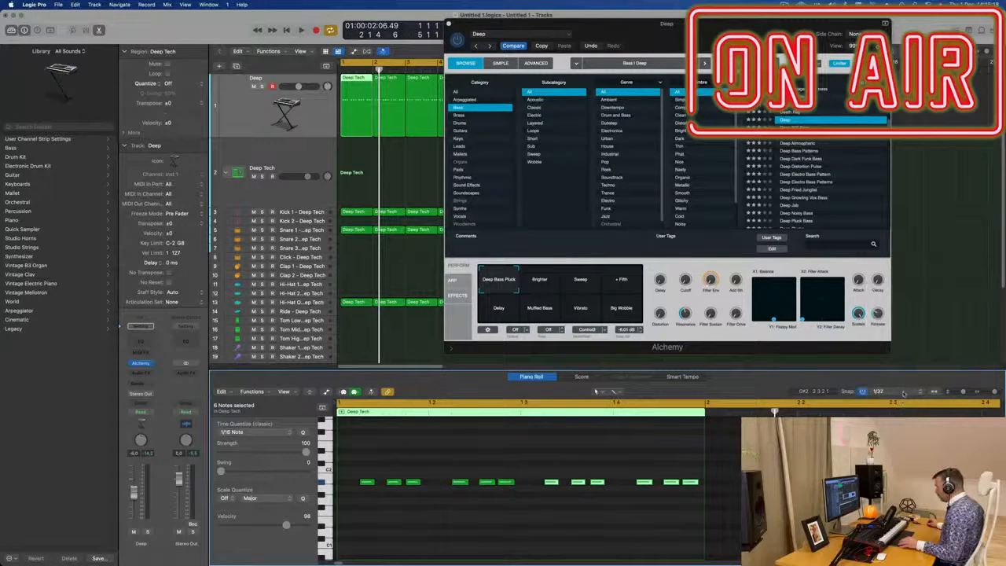
{"action": "left_click", "coordinate": [904, 392]}
{"action": "left_click", "coordinate": [896, 383]}
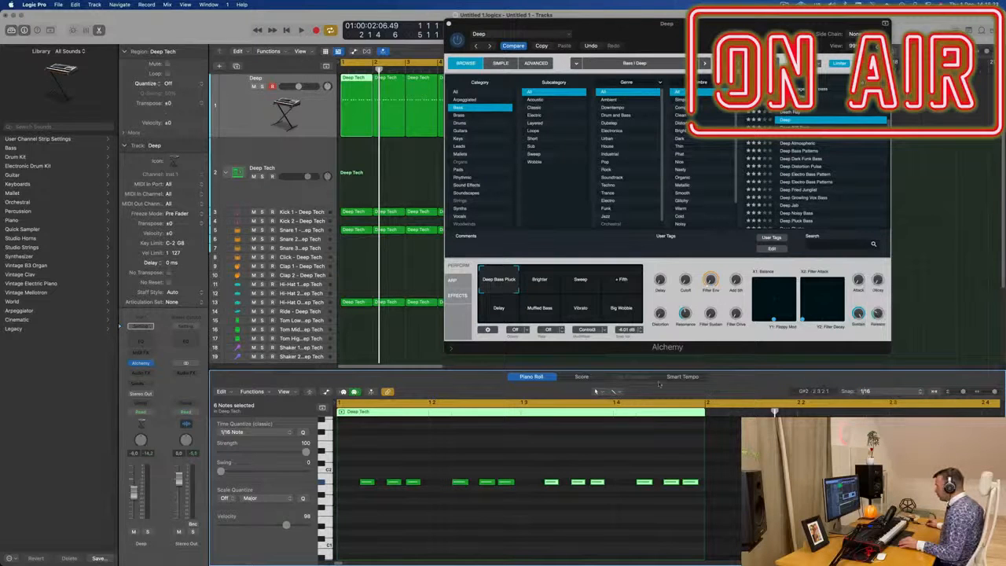
{"action": "scroll", "coordinate": [406, 511], "scroll_direction": "right", "scroll_amount": 5}
{"action": "scroll", "coordinate": [415, 508], "scroll_direction": "left", "scroll_amount": 5}
{"action": "scroll", "coordinate": [422, 507], "scroll_direction": "up", "scroll_amount": 5}
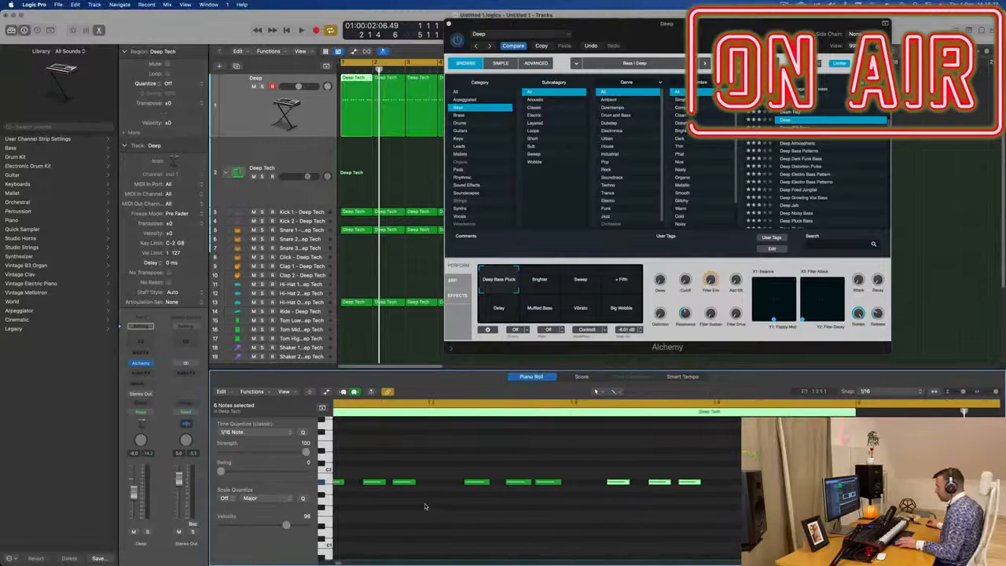
Step: Select three bass notes, lengthen them, and set the Piano Roll snap to Smart
{"action": "left_click_drag", "start_coordinate": [367, 462], "coordinate": [494, 525]}
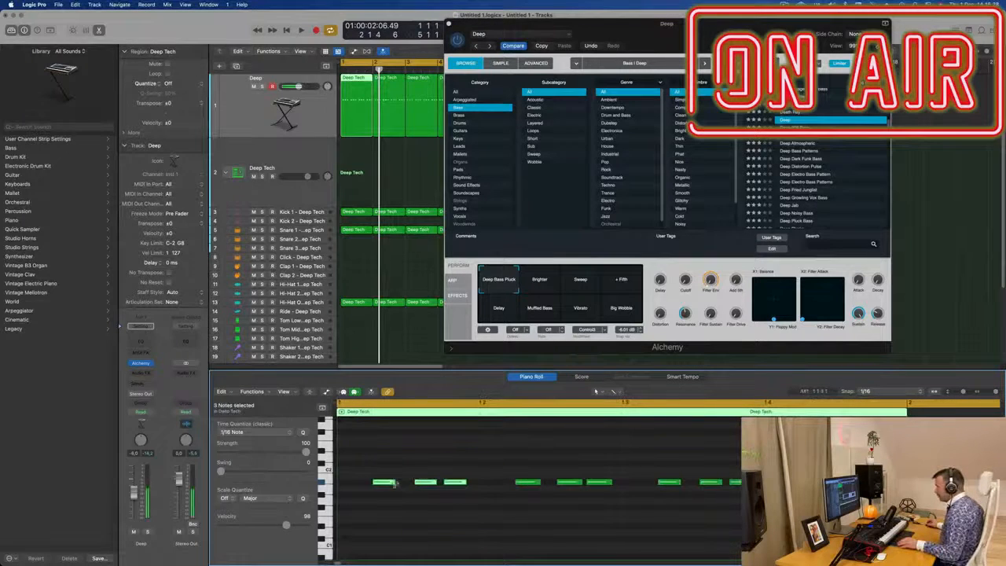
{"action": "left_click_drag", "start_coordinate": [394, 485], "coordinate": [408, 483]}
{"action": "left_click", "coordinate": [880, 391]}
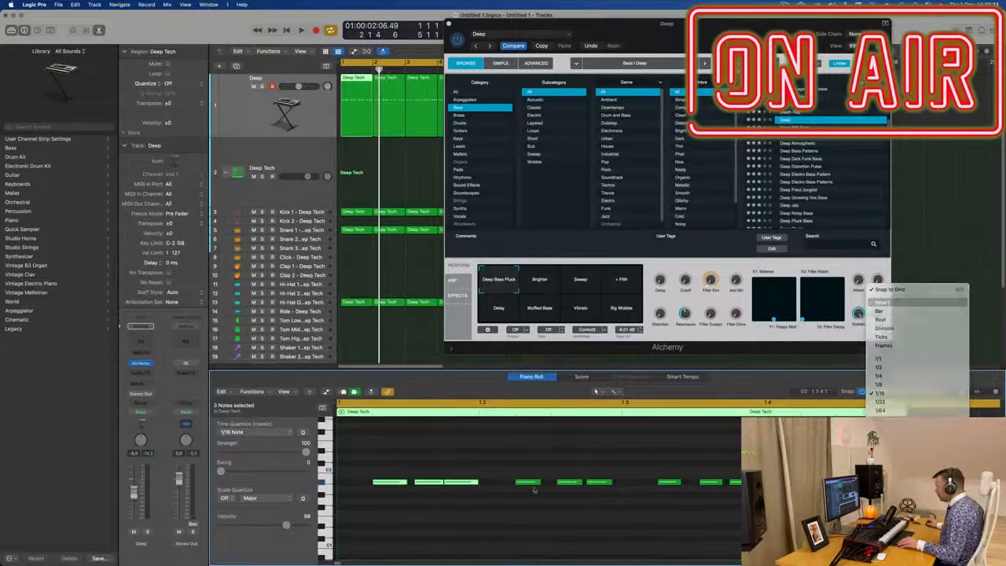
{"action": "mouse_move", "coordinate": [406, 482]}
{"action": "left_mouse_down"}
{"action": "mouse_move", "coordinate": [383, 486]}
{"action": "mouse_move", "coordinate": [401, 492]}
{"action": "left_mouse_up"}
Step: Play back the bass pattern with the drums, starting and stopping playback several times
{"action": "key", "text": "space"}
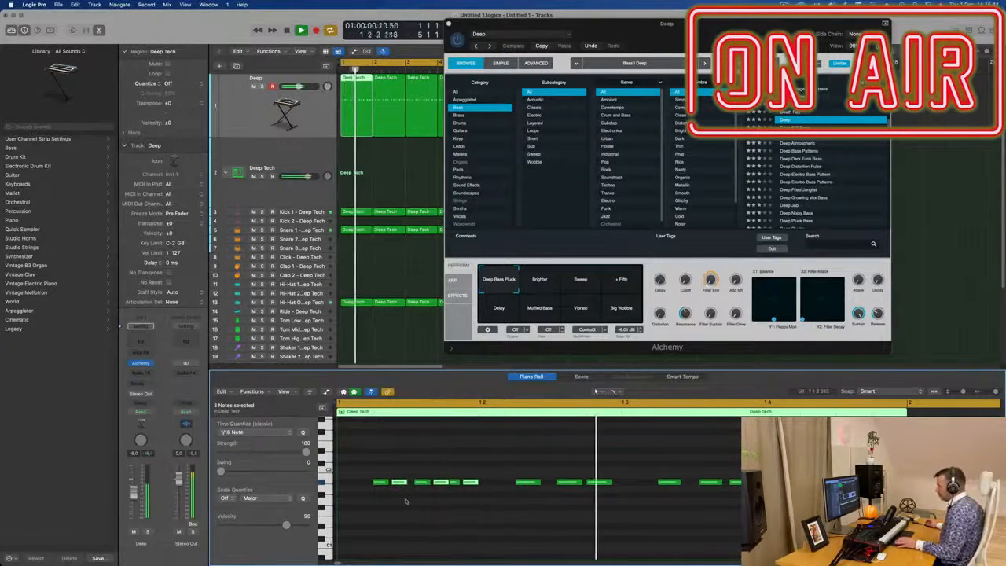
{"action": "key", "text": "space"}
{"action": "key", "text": "space"}
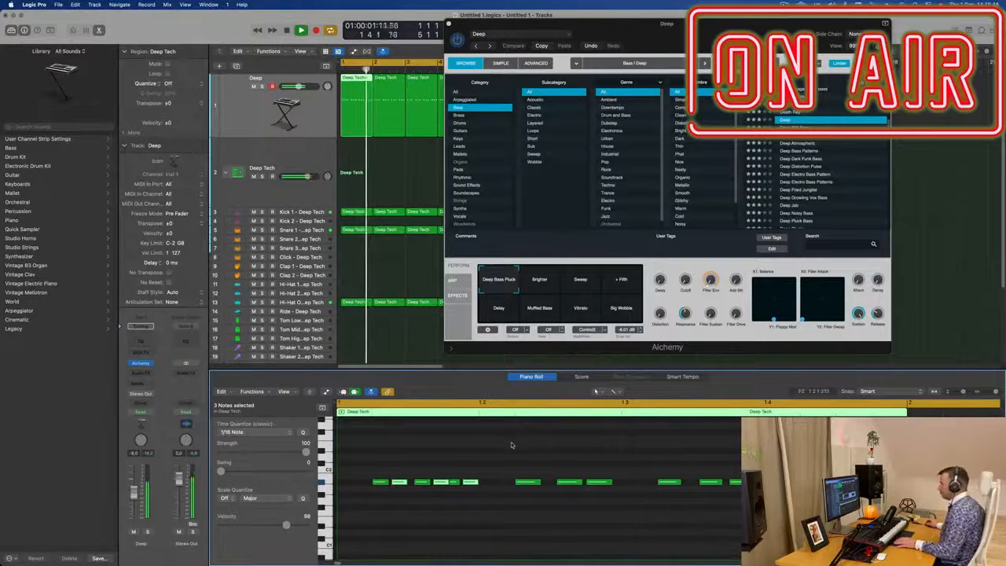
{"action": "key", "text": "space"}
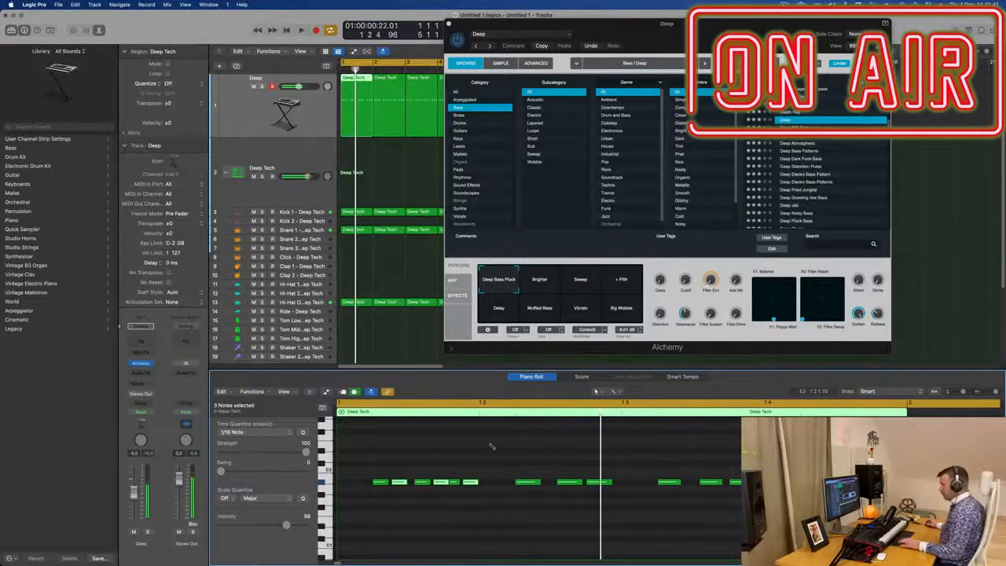
{"action": "key", "text": "space"}
{"action": "key", "text": "space"}
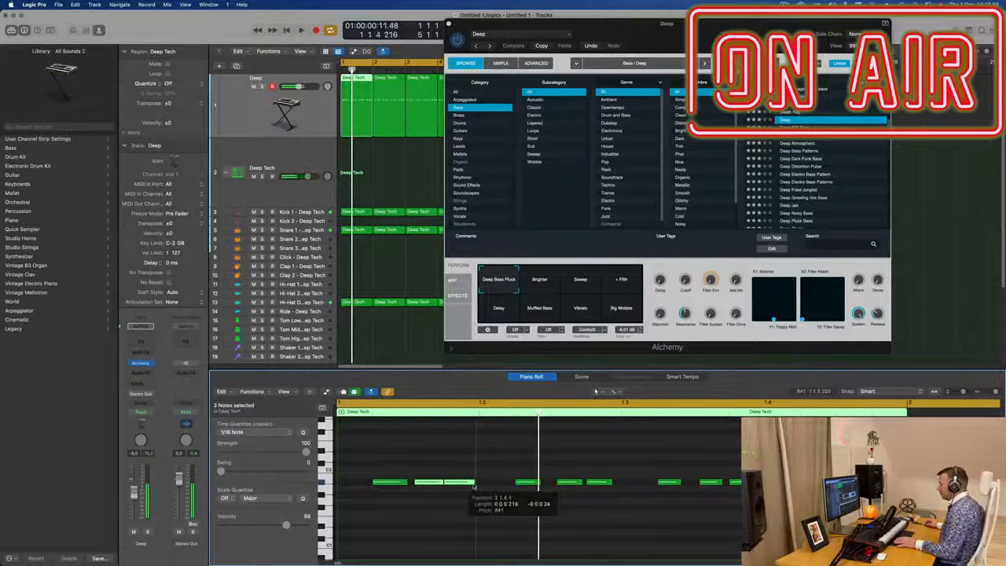
Step: Lengthen two bass notes so each one extends toward the following note
{"action": "left_click_drag", "start_coordinate": [469, 488], "coordinate": [469, 485]}
{"action": "key", "text": "space"}
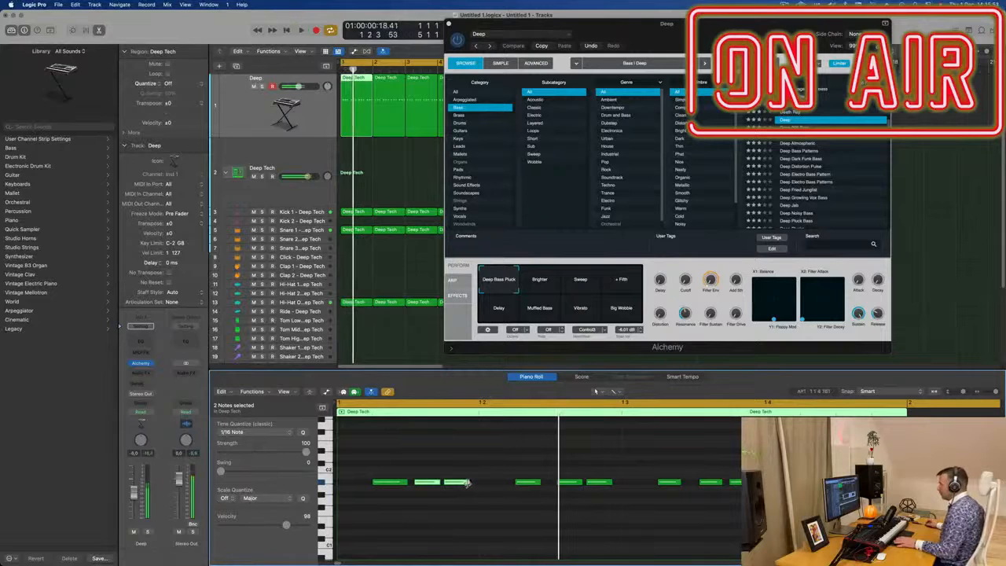
{"action": "left_click_drag", "start_coordinate": [470, 483], "coordinate": [496, 482]}
{"action": "key", "text": "space"}
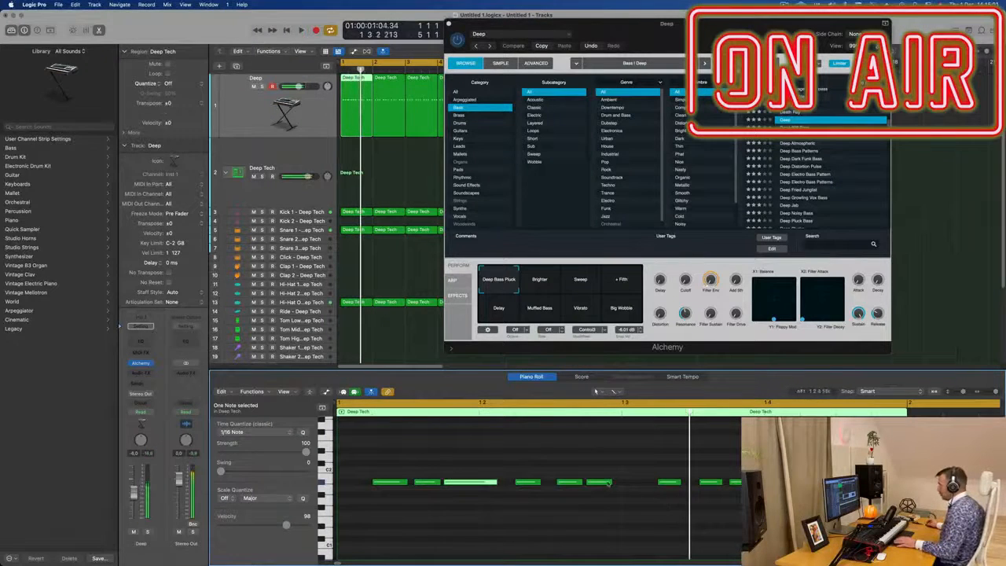
{"action": "left_click_drag", "start_coordinate": [612, 483], "coordinate": [636, 486]}
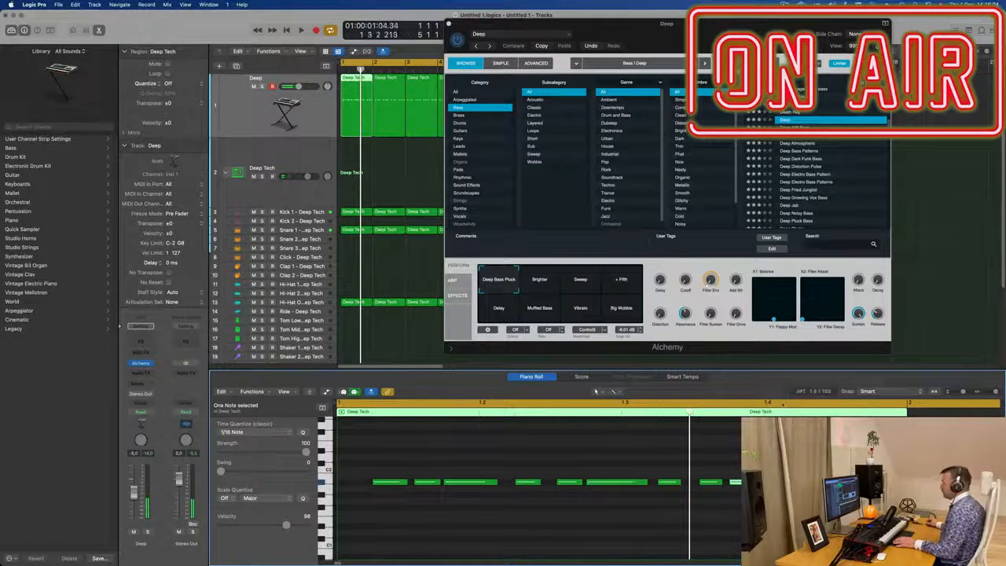
Step: Move the Alchemy window, audition the Muffled Bass and Vibrato variations, and play the pattern
{"action": "left_click_drag", "start_coordinate": [667, 24], "coordinate": [611, 70]}
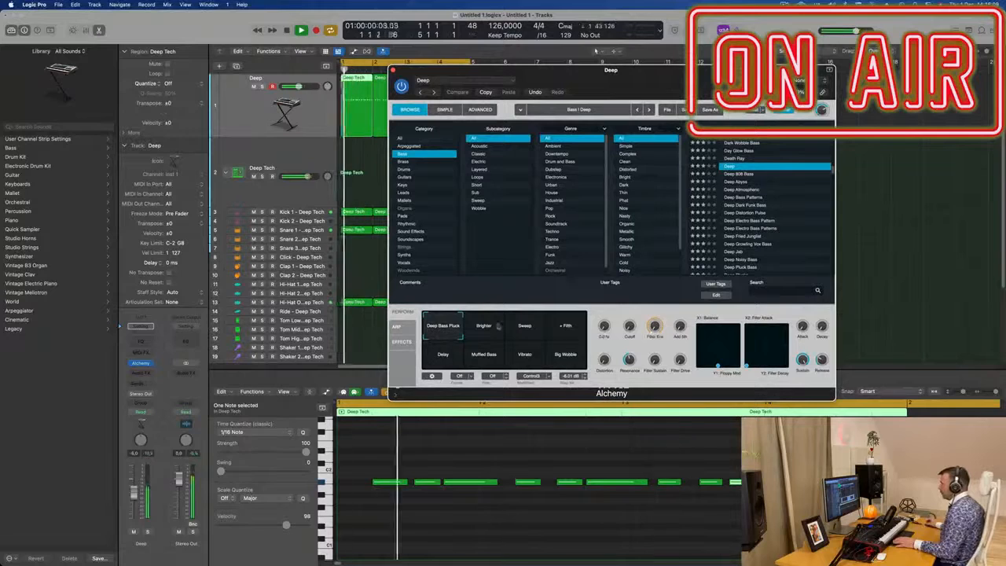
{"action": "left_click", "coordinate": [486, 358]}
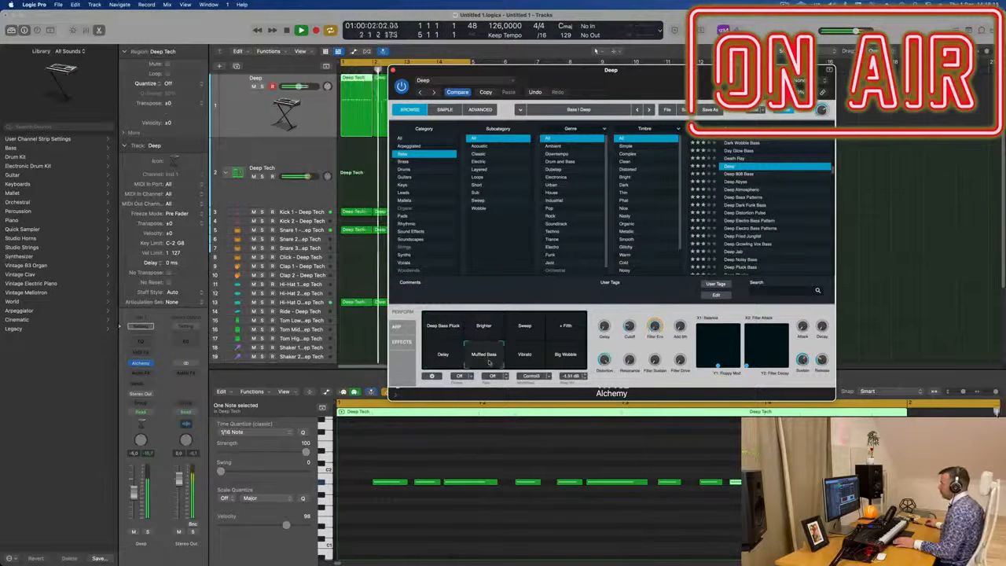
{"action": "left_click", "coordinate": [528, 358]}
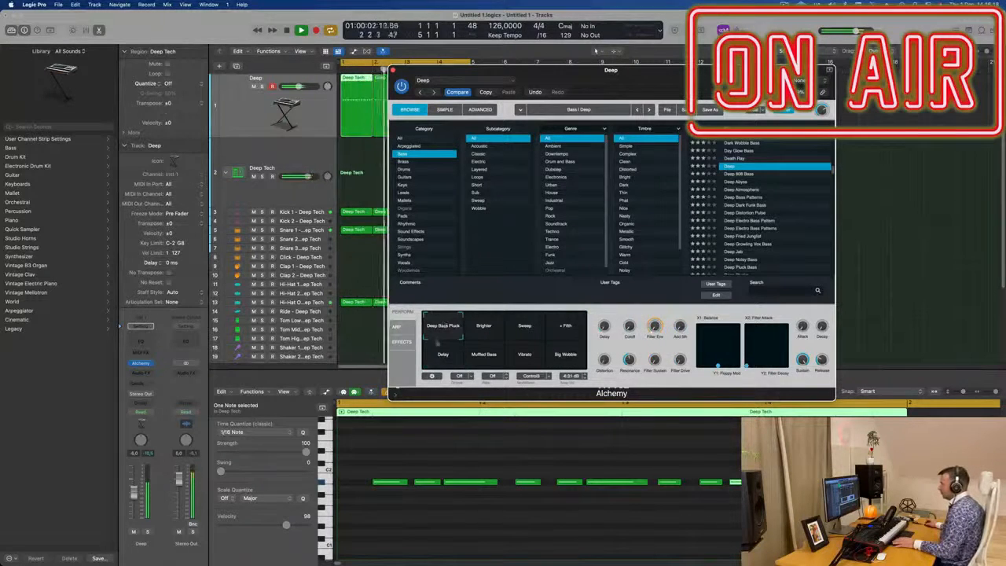
{"action": "left_click_drag", "start_coordinate": [635, 81], "coordinate": [706, 58]}
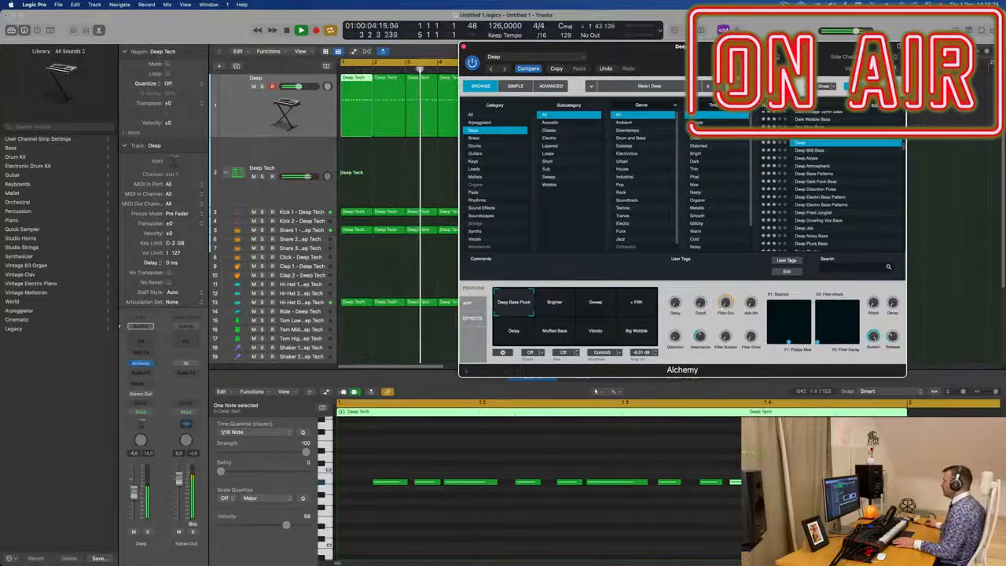
{"action": "left_click_drag", "start_coordinate": [778, 57], "coordinate": [821, 32]}
{"action": "key", "text": "space"}
{"action": "key", "text": "space"}
{"action": "key", "text": "space"}
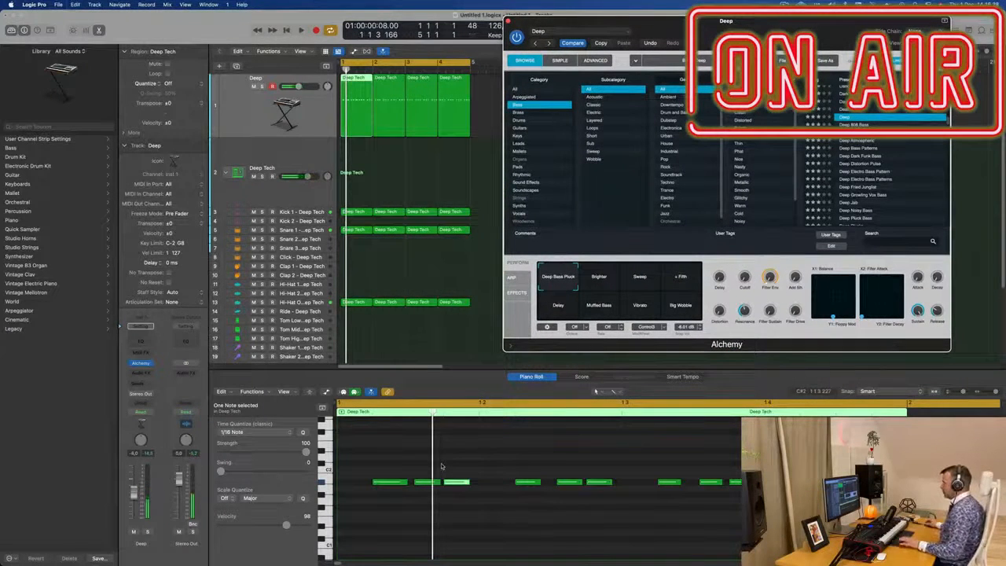
Step: Copy bass notes into the empty gaps at the start and middle of the bar, then play it
{"action": "left_click_drag", "start_coordinate": [464, 483], "coordinate": [357, 488]}
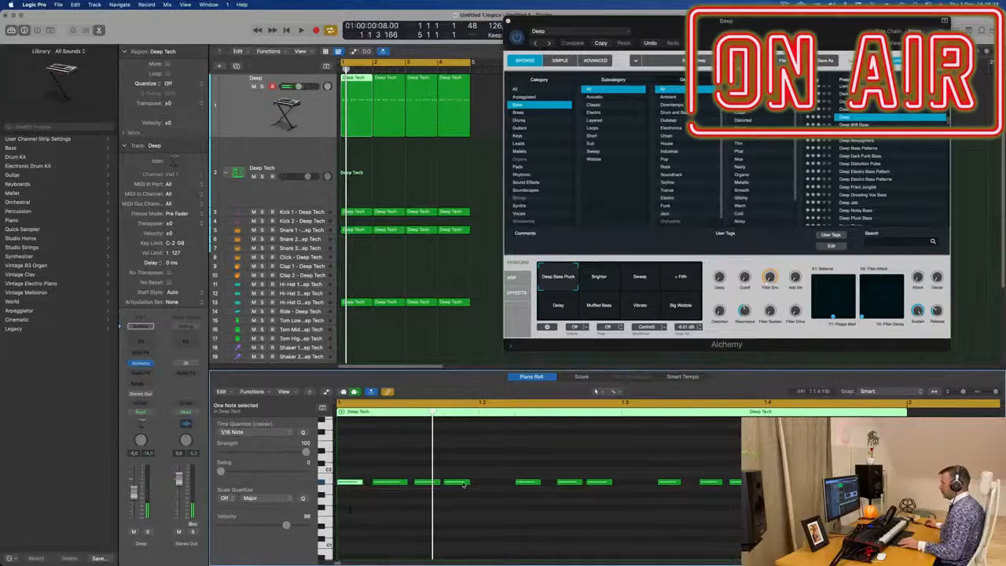
{"action": "left_click_drag", "start_coordinate": [487, 489], "coordinate": [497, 491]}
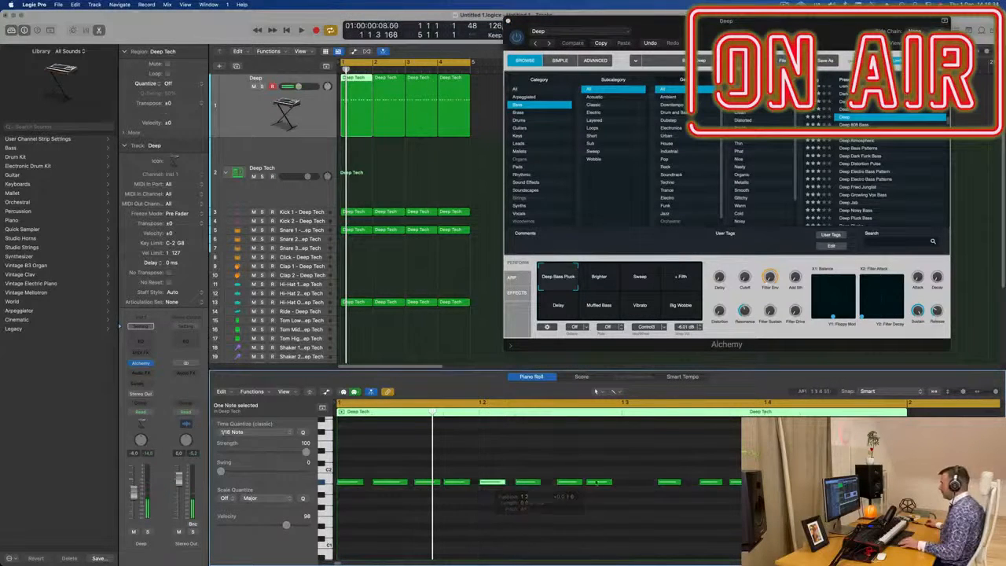
{"action": "left_click_drag", "start_coordinate": [607, 487], "coordinate": [643, 492]}
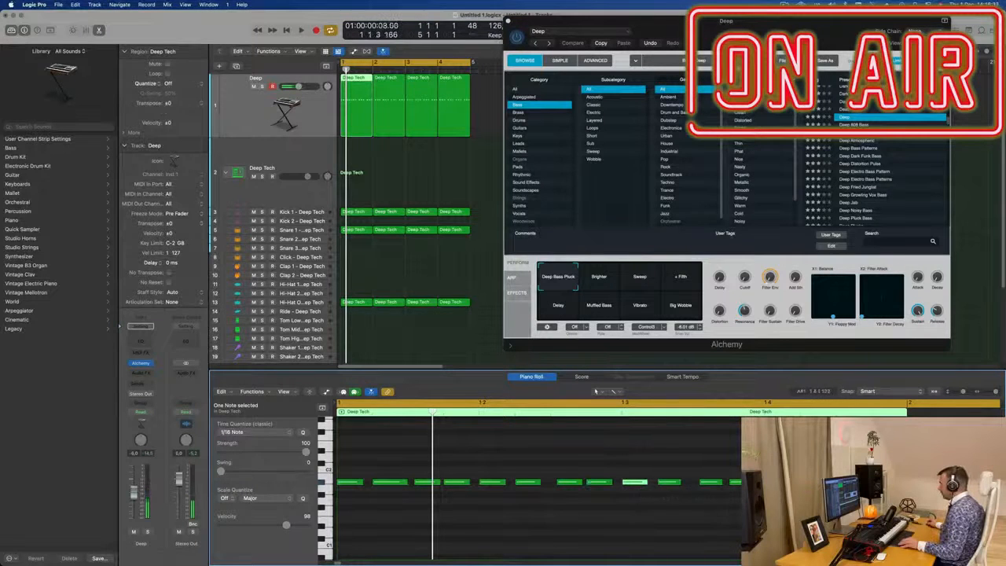
{"action": "key", "text": "space"}
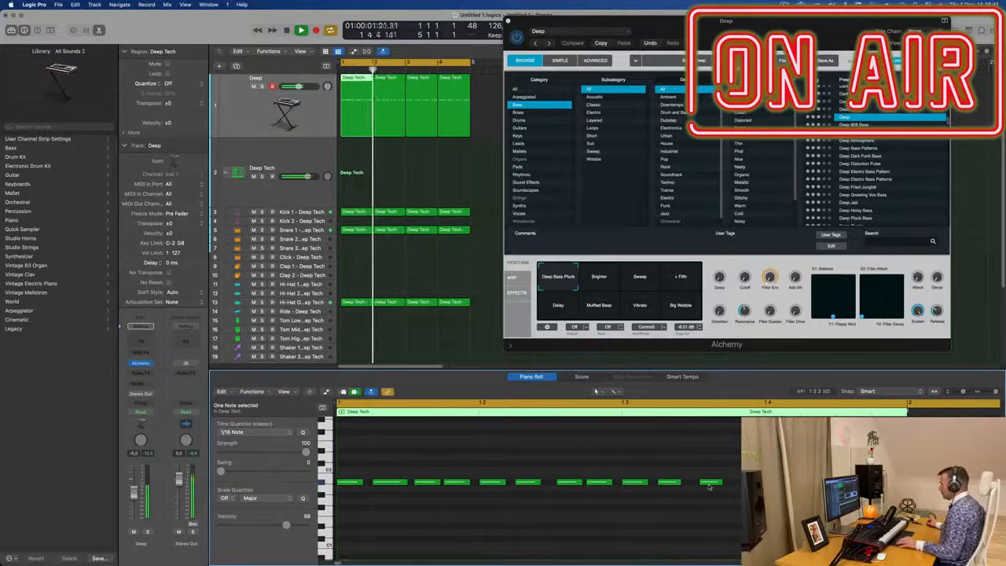
Step: Copy bass notes into the remaining gaps to complete an even bass pattern across the bar
{"action": "left_click_drag", "start_coordinate": [709, 486], "coordinate": [737, 488]}
{"action": "key", "text": "super+Left"}
{"action": "left_click", "coordinate": [626, 484]}
{"action": "left_click_drag", "start_coordinate": [629, 486], "coordinate": [659, 486]}
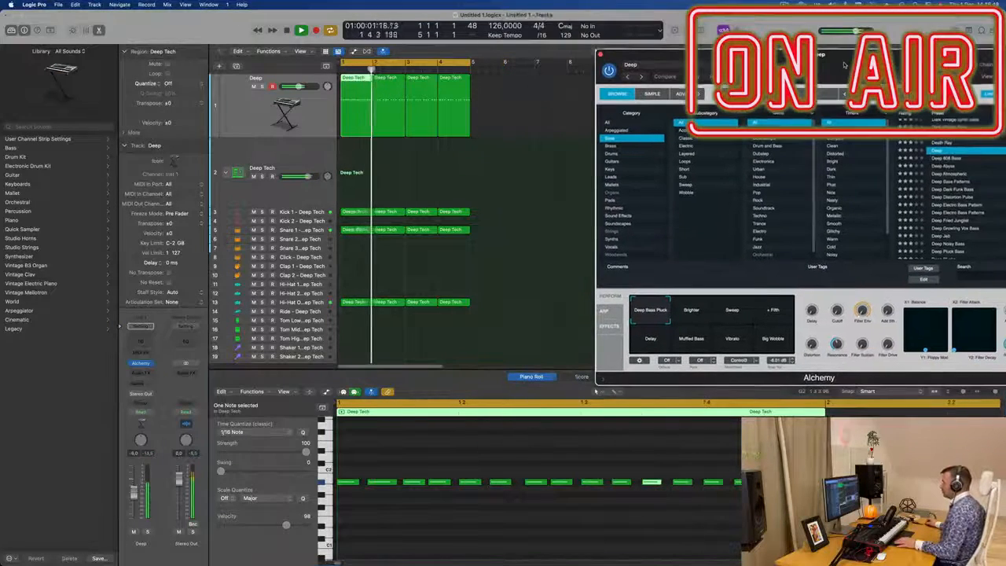
{"action": "scroll", "coordinate": [494, 462], "scroll_direction": "up", "scroll_amount": 4}
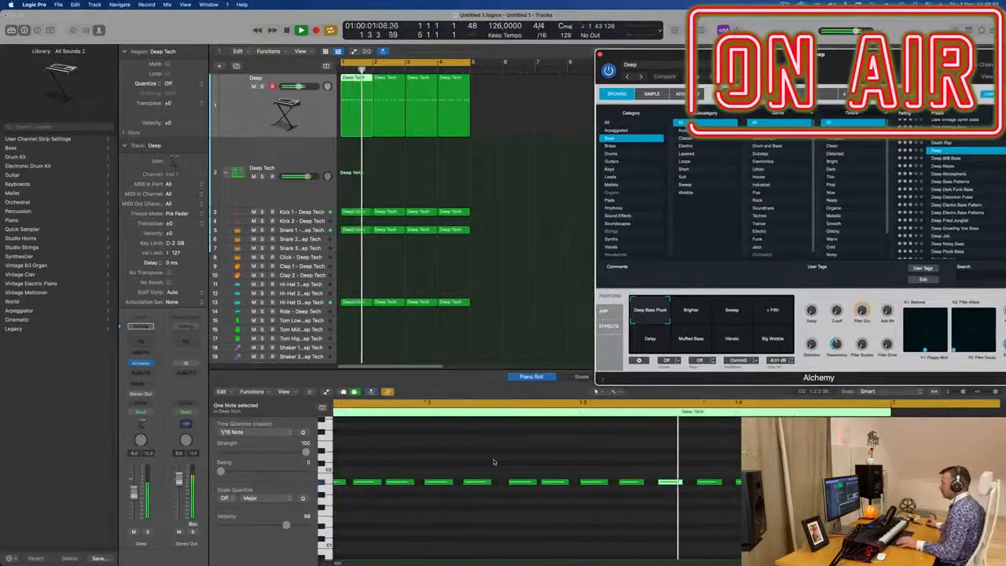
{"action": "scroll", "coordinate": [495, 461], "scroll_direction": "down", "scroll_amount": 1}
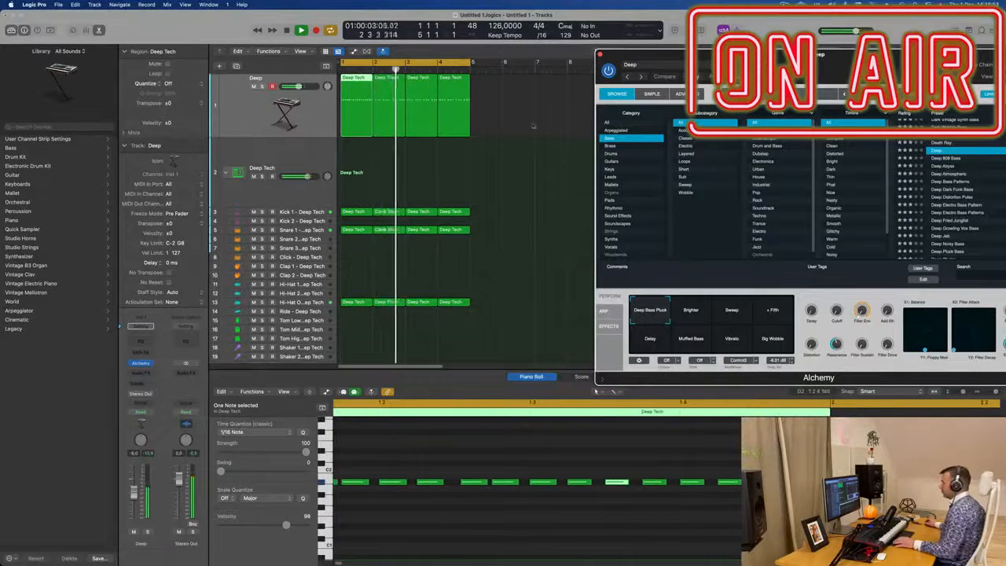
{"action": "left_click_drag", "start_coordinate": [471, 153], "coordinate": [386, 130]}
{"action": "left_click", "coordinate": [357, 118]}
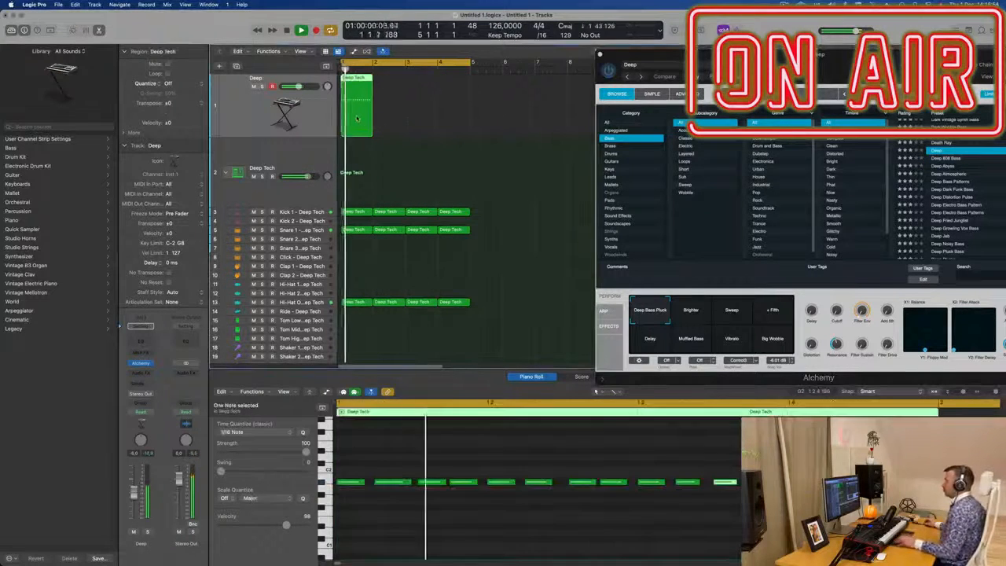
{"action": "left_click_drag", "start_coordinate": [660, 54], "coordinate": [483, 85]}
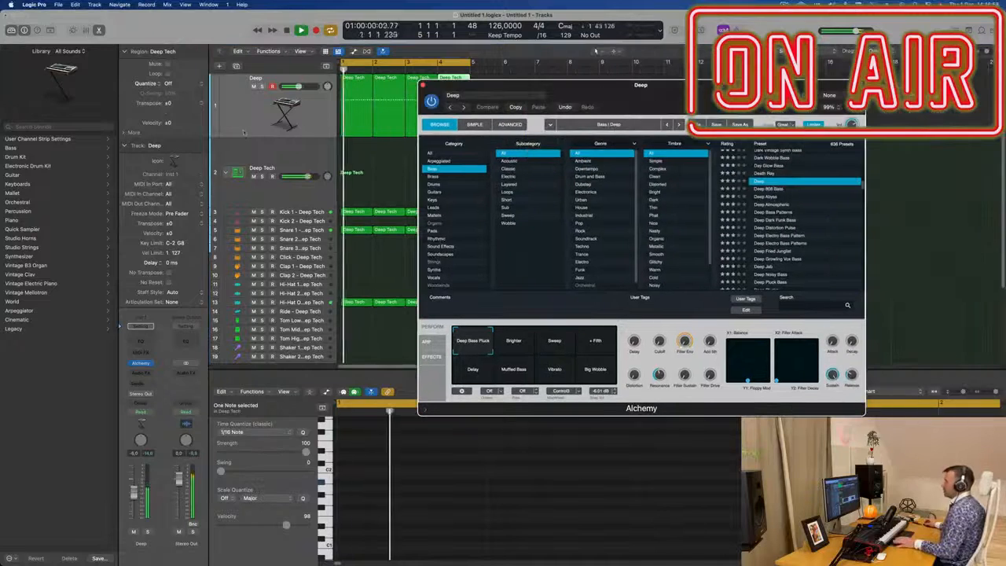
Step: Insert a Compressor plug-in into the bass channel's audio effect slot
{"action": "left_click", "coordinate": [141, 373]}
{"action": "mouse_move", "coordinate": [144, 405]}
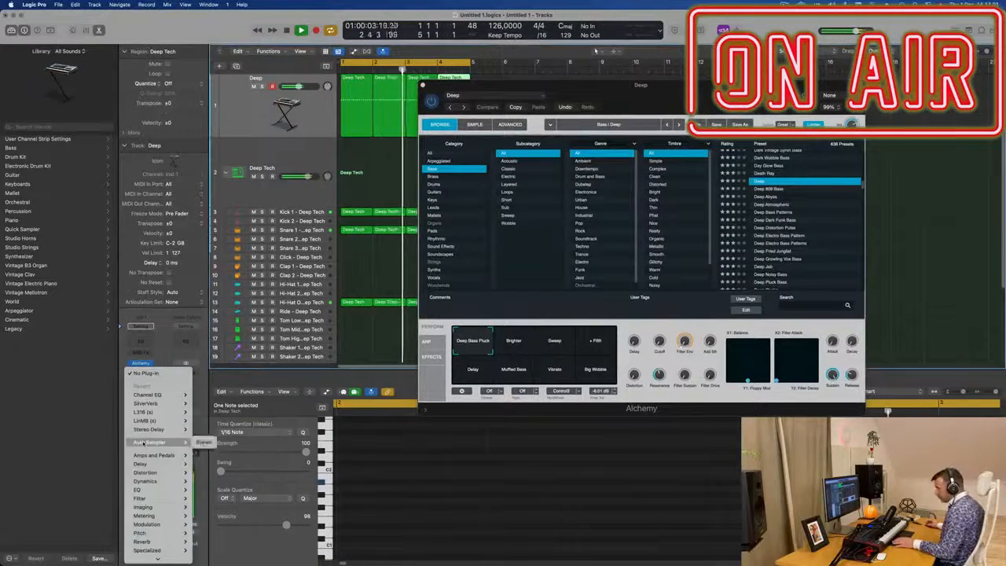
{"action": "mouse_move", "coordinate": [157, 481]}
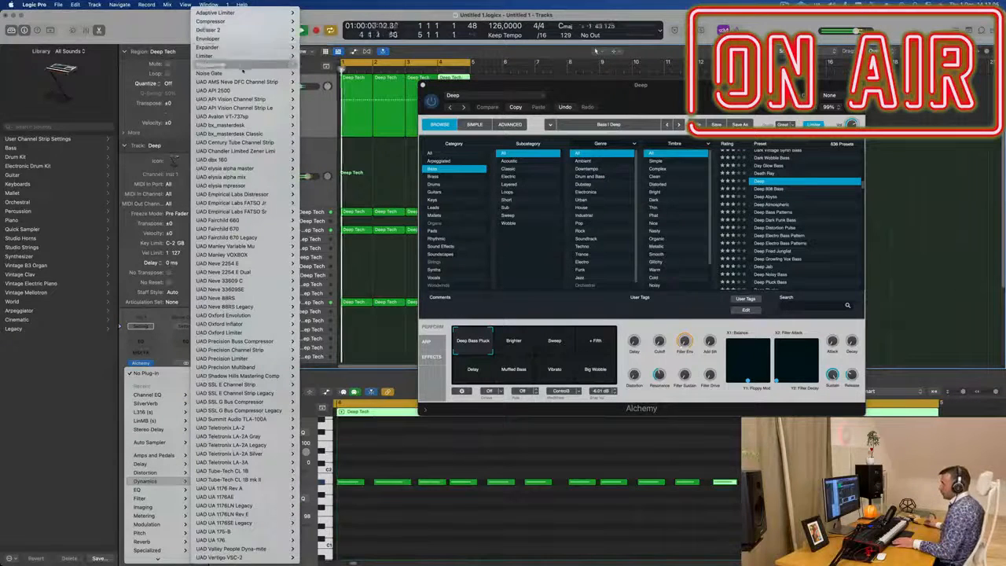
{"action": "key", "text": "Escape"}
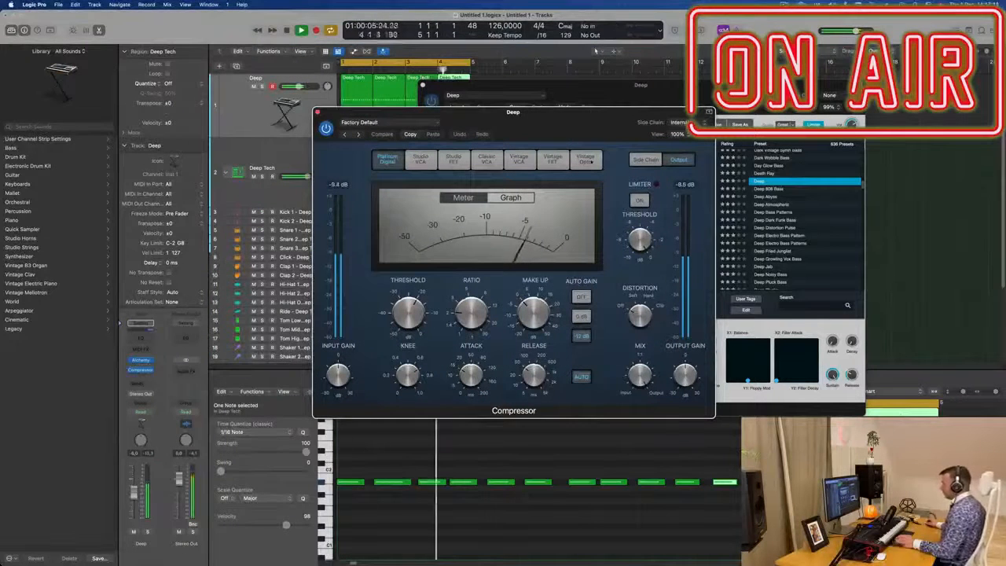
Step: Set the Compressor's side chain input to the Kick 2 - Deep Tech track and close the plug-in window
{"action": "left_click", "coordinate": [670, 123]}
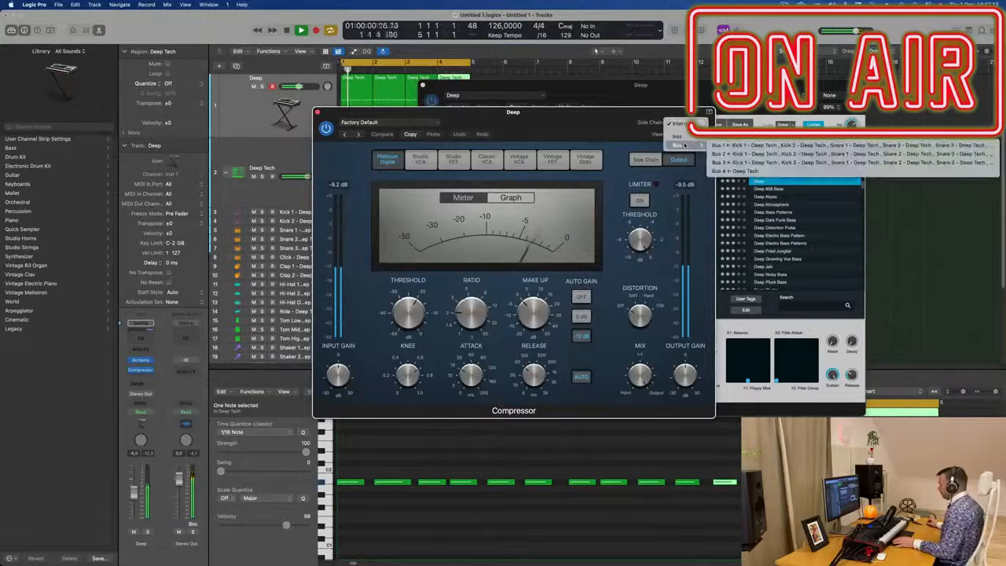
{"action": "mouse_move", "coordinate": [689, 139]}
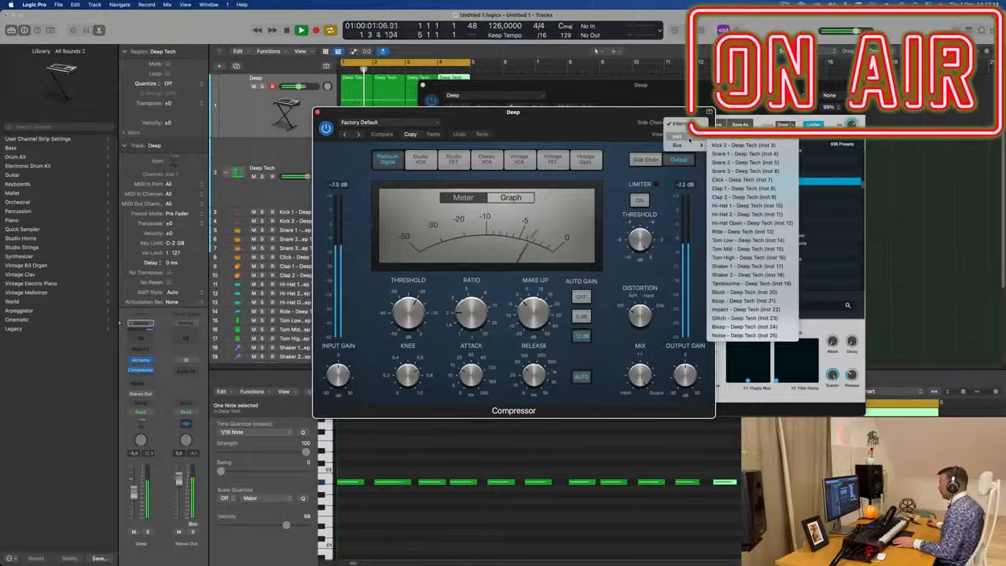
{"action": "left_click", "coordinate": [743, 143]}
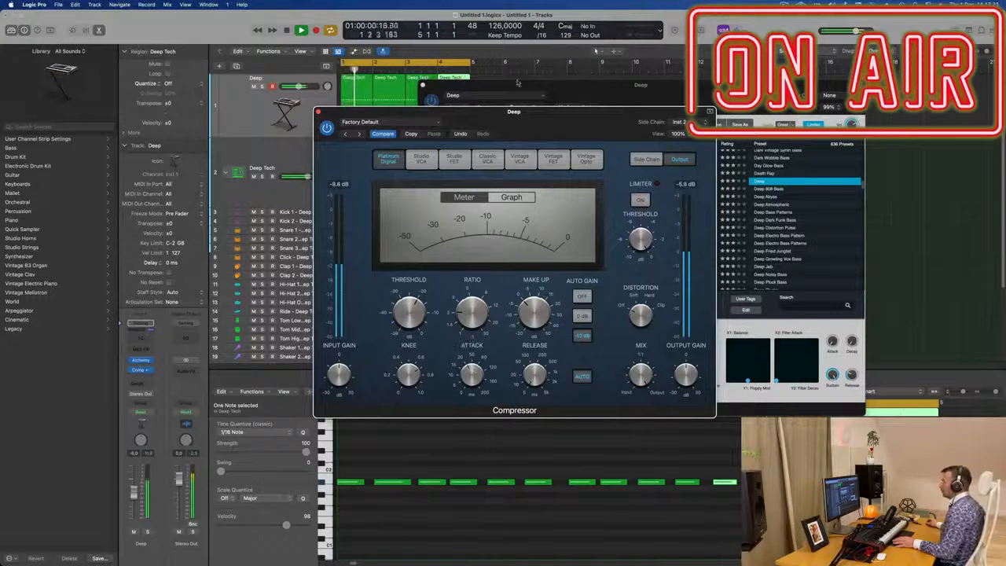
{"action": "left_click_drag", "start_coordinate": [531, 116], "coordinate": [548, 129]}
{"action": "left_click", "coordinate": [336, 124]}
Step: Step through the Alchemy bass presets down to Deep Atmospheric
{"action": "left_click_drag", "start_coordinate": [624, 98], "coordinate": [581, 136]}
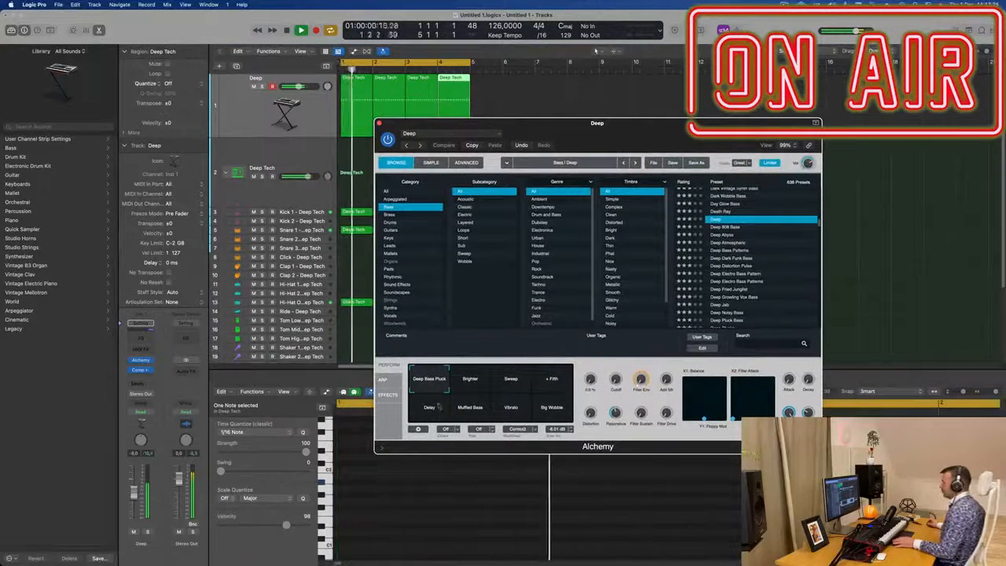
{"action": "mouse_move", "coordinate": [548, 133]}
{"action": "left_mouse_down"}
{"action": "mouse_move", "coordinate": [601, 138]}
{"action": "mouse_move", "coordinate": [559, 145]}
{"action": "left_mouse_up"}
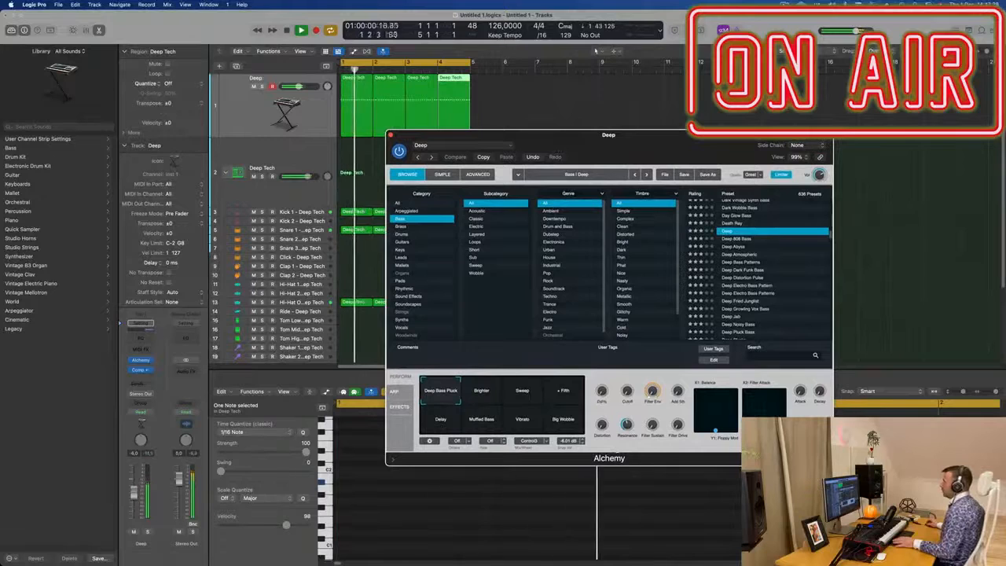
{"action": "left_click", "coordinate": [484, 157]}
{"action": "key", "text": "Down"}
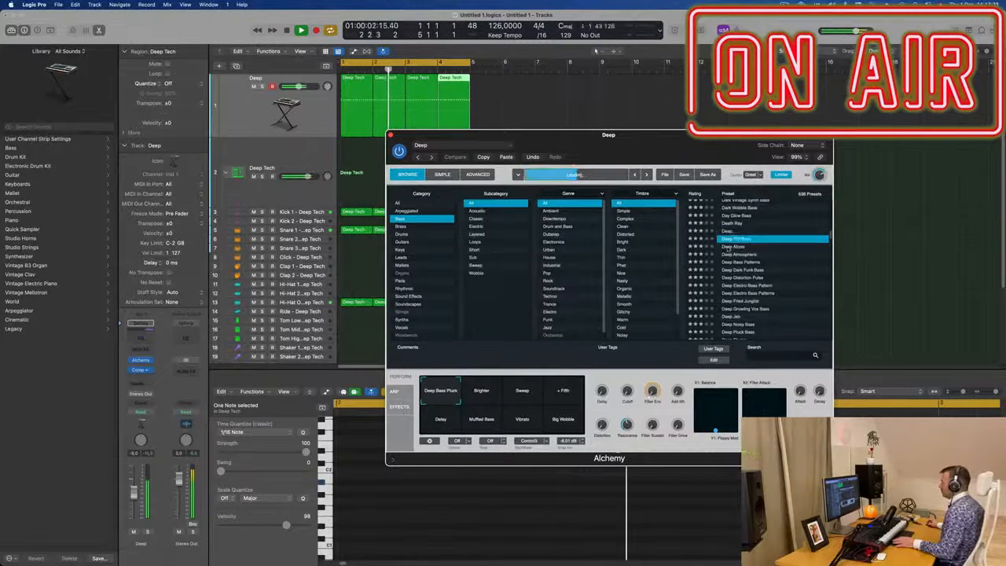
{"action": "key", "text": "Down"}
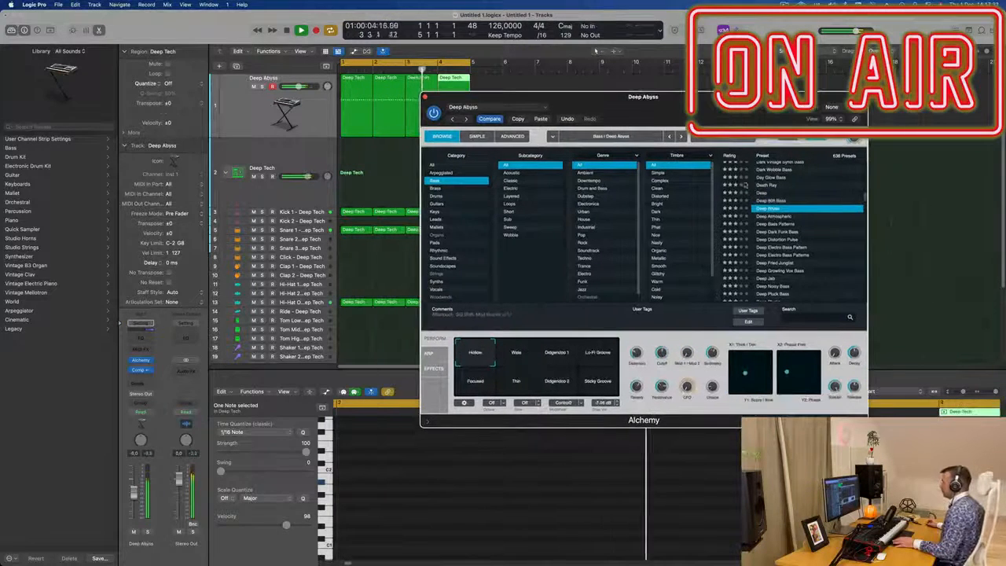
{"action": "key", "text": "Down"}
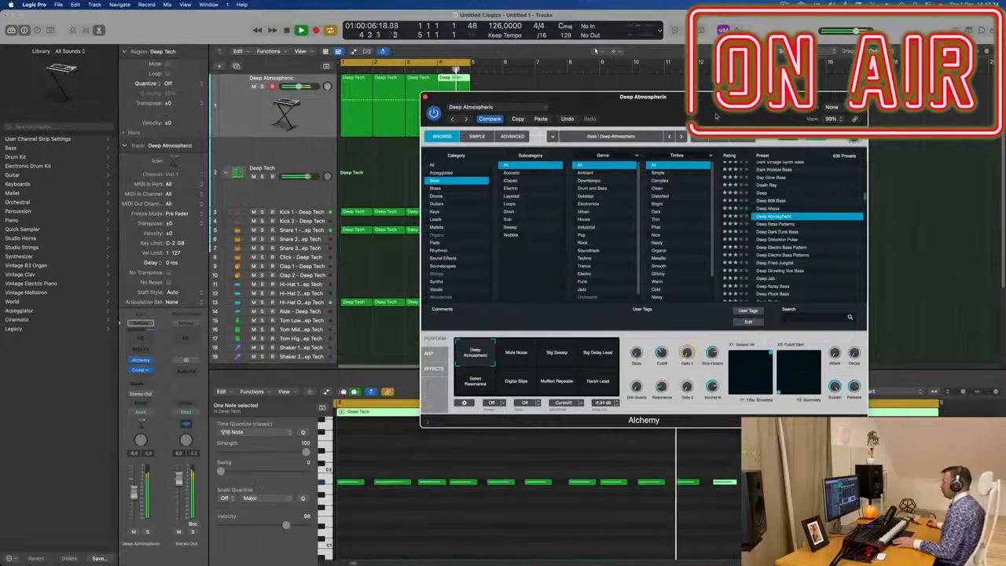
Step: Lower the Deep Atmospheric channel's volume fader to about -12.8 dB
{"action": "left_click_drag", "start_coordinate": [718, 118], "coordinate": [752, 116]}
{"action": "left_click_drag", "start_coordinate": [134, 497], "coordinate": [135, 507]}
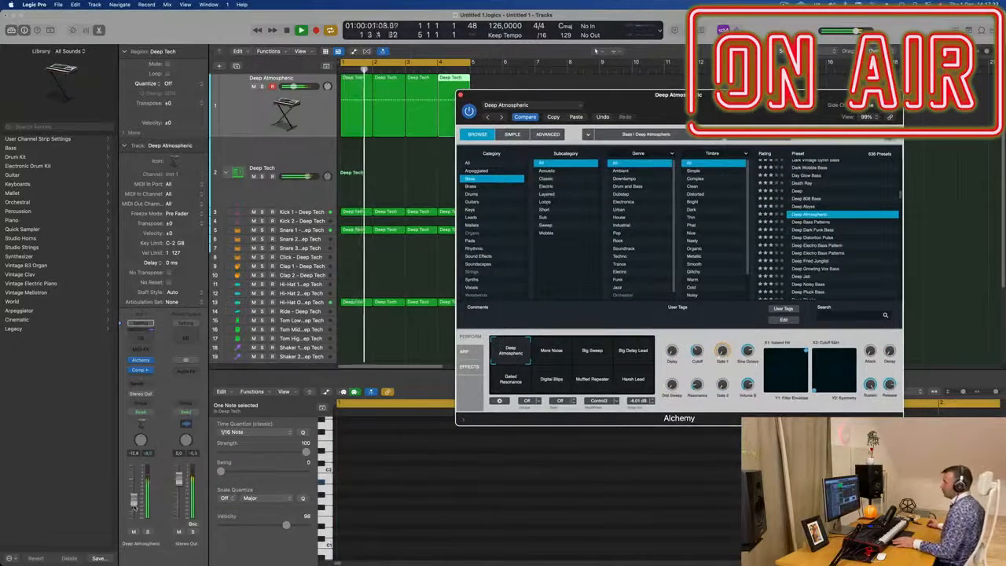
Step: Switch Alchemy's perform snapshot to Big Sweep and move the plug-in window aside
{"action": "left_click", "coordinate": [562, 354]}
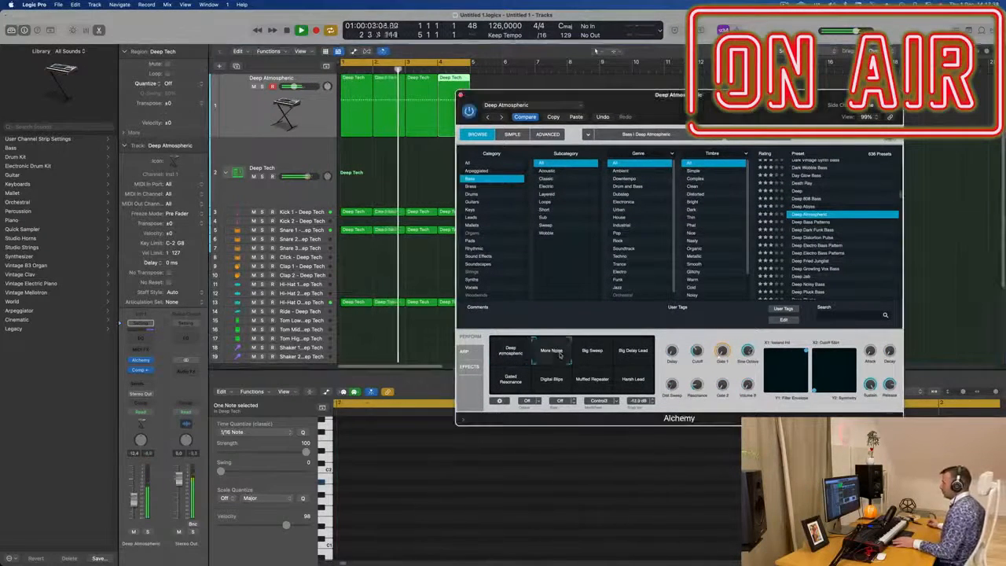
{"action": "left_click", "coordinate": [595, 354]}
{"action": "left_click", "coordinate": [562, 354]}
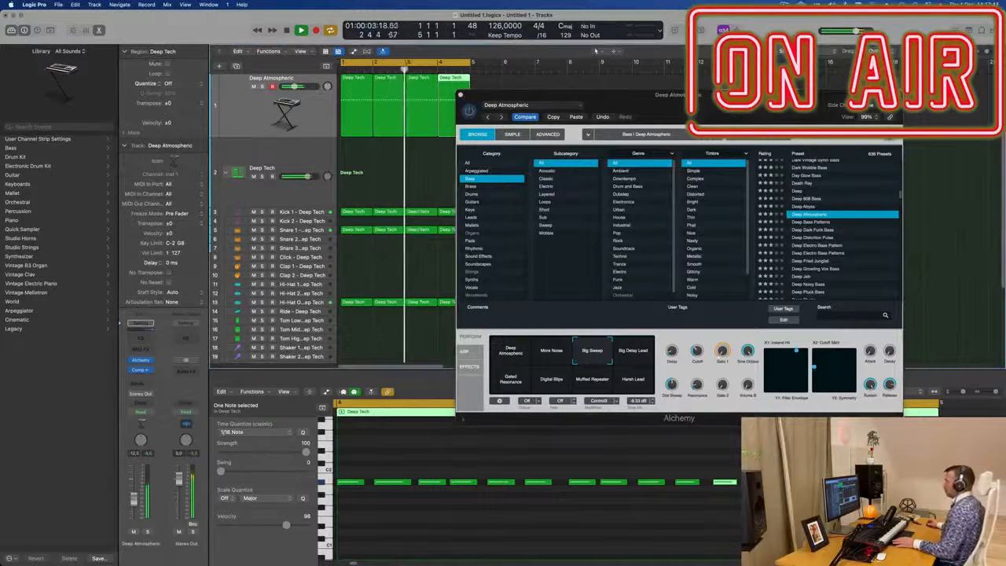
{"action": "left_click_drag", "start_coordinate": [550, 95], "coordinate": [663, 169]}
{"action": "left_click", "coordinate": [370, 163]}
{"action": "left_click", "coordinate": [358, 116]}
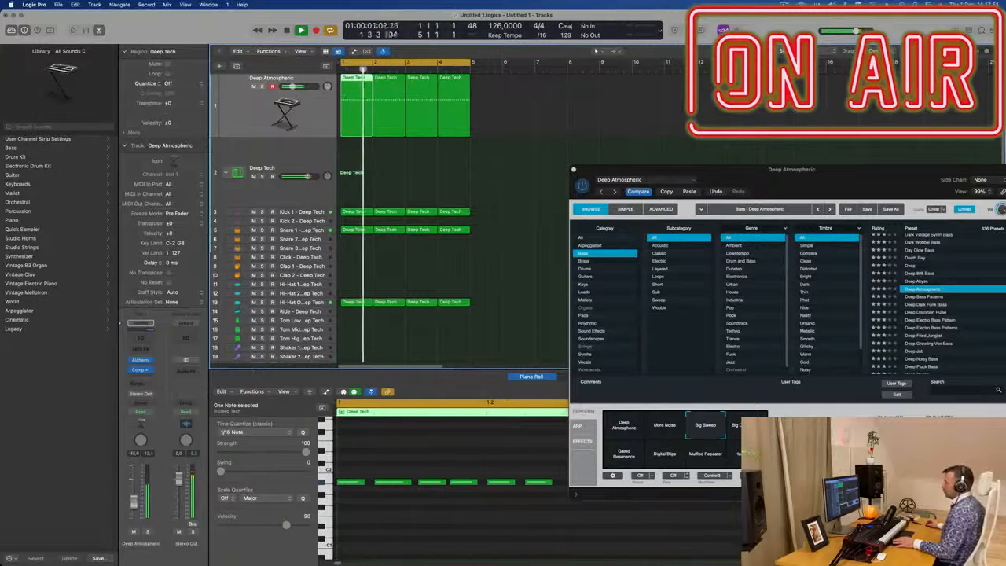
{"action": "left_click_drag", "start_coordinate": [622, 170], "coordinate": [652, 154]}
{"action": "left_click", "coordinate": [388, 167]}
{"action": "left_click", "coordinate": [359, 122]}
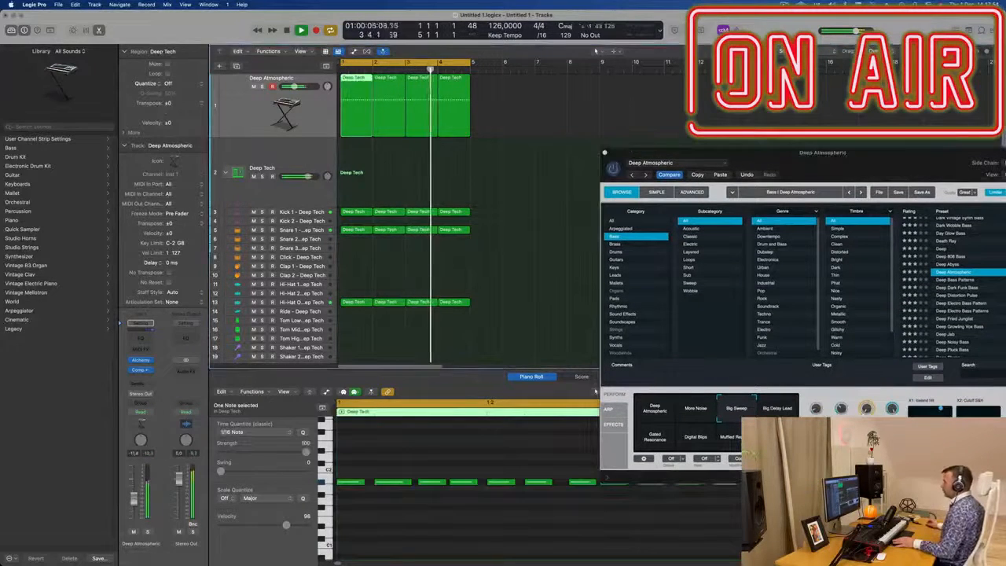
Step: Place two higher notes at the end of the bass pattern's first bar in the piano roll
{"action": "scroll", "coordinate": [401, 453], "scroll_direction": "down", "scroll_amount": 5}
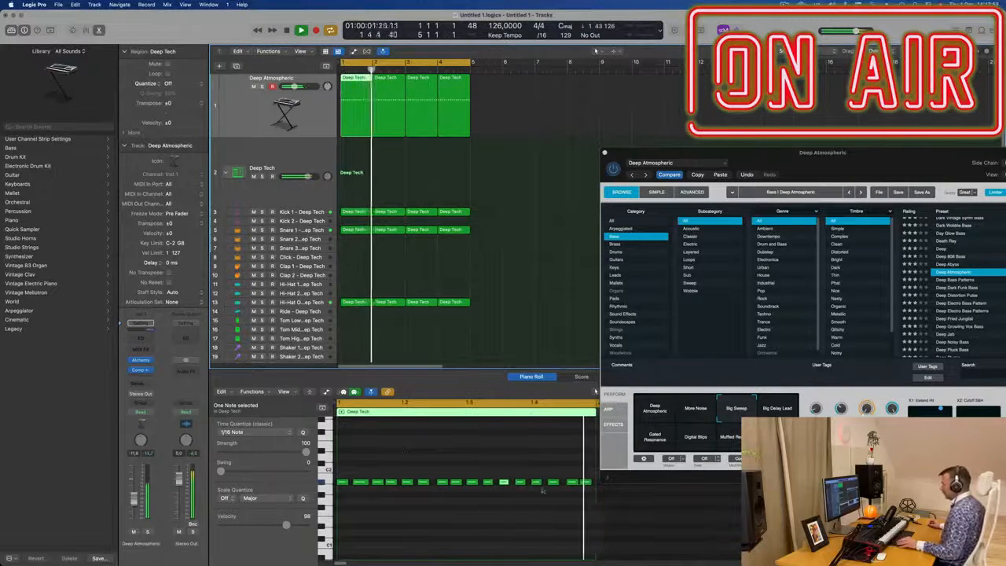
{"action": "mouse_move", "coordinate": [568, 464]}
{"action": "left_mouse_down"}
{"action": "mouse_move", "coordinate": [584, 497]}
{"action": "mouse_move", "coordinate": [575, 467]}
{"action": "left_mouse_up"}
{"action": "key", "text": "super+Right"}
{"action": "scroll", "coordinate": [577, 472], "scroll_direction": "right", "scroll_amount": 3}
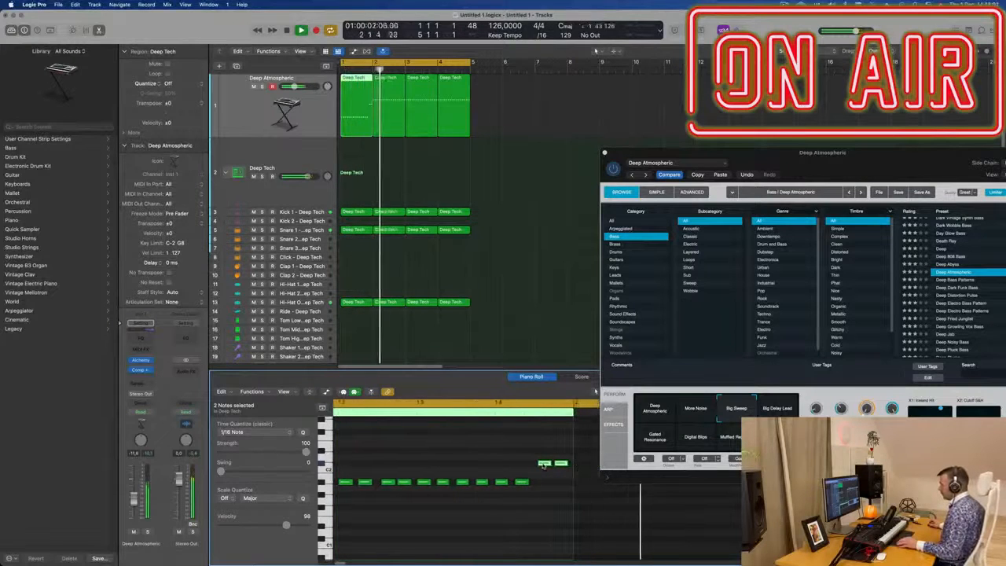
{"action": "left_click_drag", "start_coordinate": [543, 466], "coordinate": [542, 465]}
Step: Select all bass notes, quantize them, and play the pattern back
{"action": "key", "text": "super+a"}
{"action": "key", "text": "q"}
{"action": "key", "text": "space"}
{"action": "key", "text": "space"}
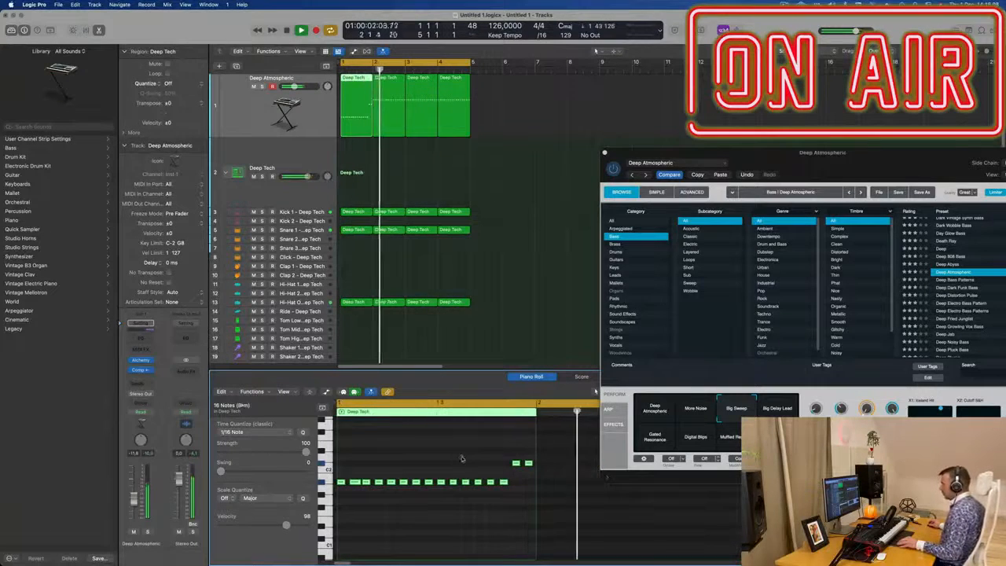
{"action": "key", "text": "space"}
{"action": "key", "text": "space"}
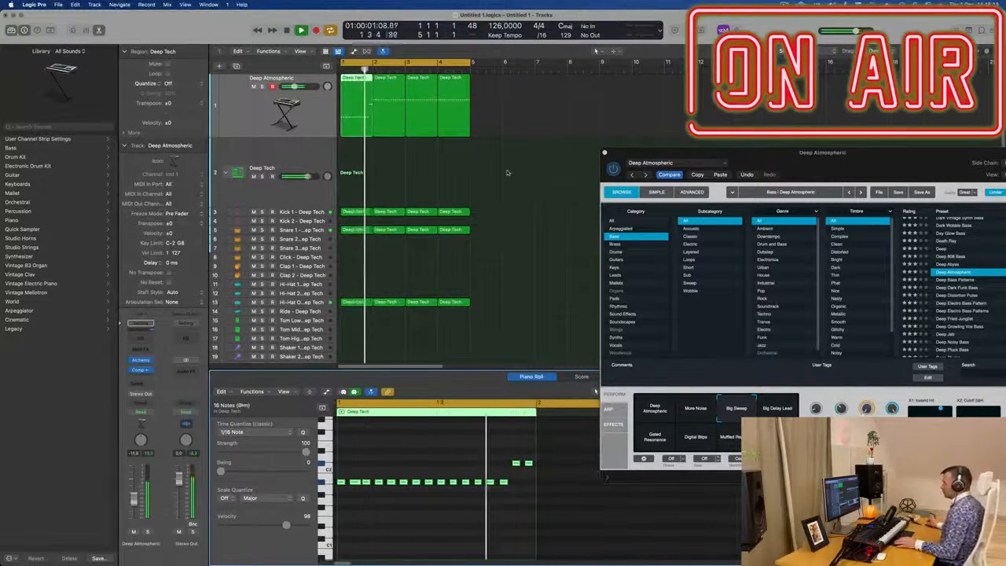
Step: Select the first two bass regions and join them into one region
{"action": "left_click_drag", "start_coordinate": [528, 126], "coordinate": [405, 127]}
{"action": "left_click", "coordinate": [373, 157]}
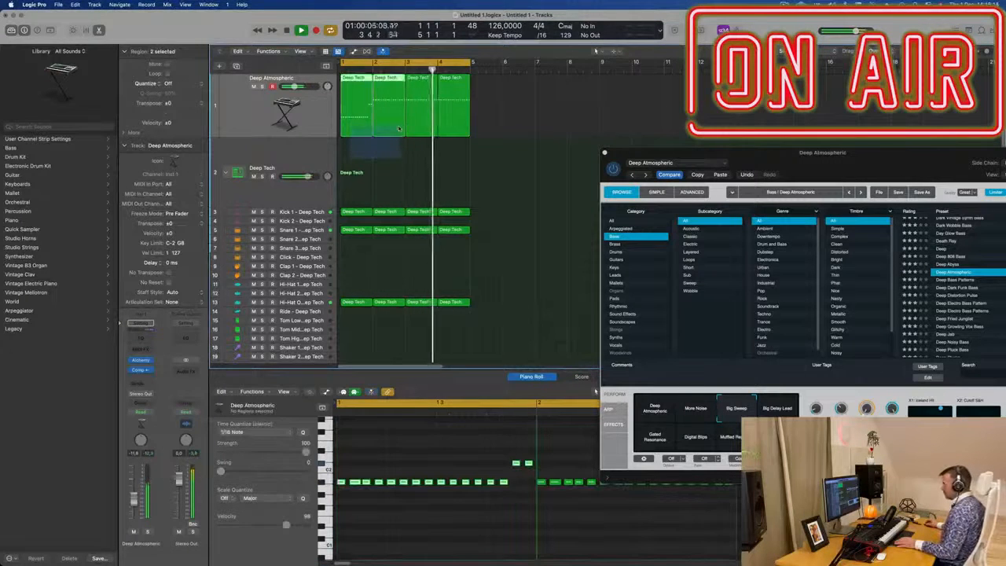
{"action": "key", "text": "super+j"}
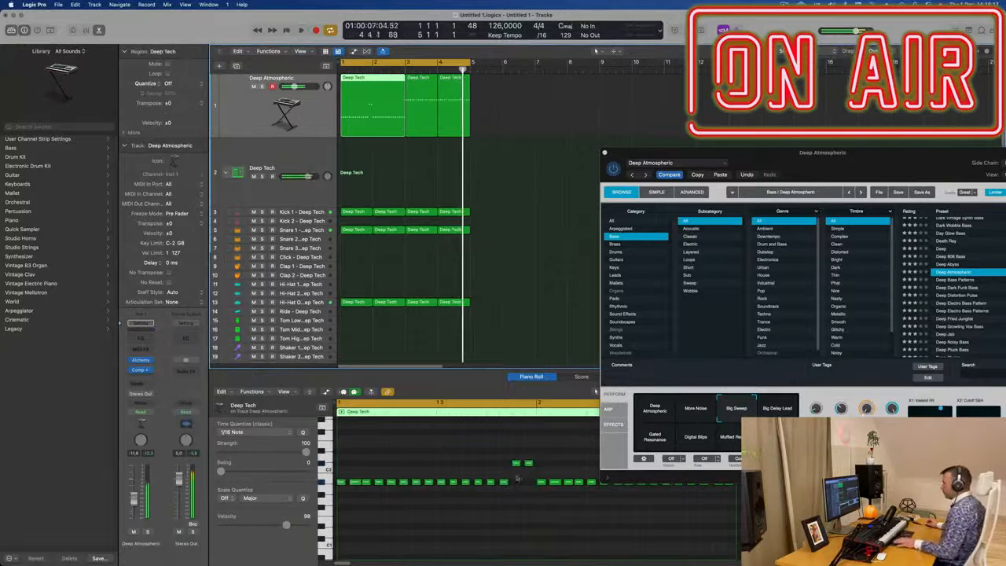
Step: Transpose the last two notes of the joined region down two semitones
{"action": "scroll", "coordinate": [556, 474], "scroll_direction": "down", "scroll_amount": 3}
{"action": "left_click_drag", "start_coordinate": [581, 472], "coordinate": [603, 497]}
{"action": "key", "text": "alt+Down"}
{"action": "key", "text": "alt+Down"}
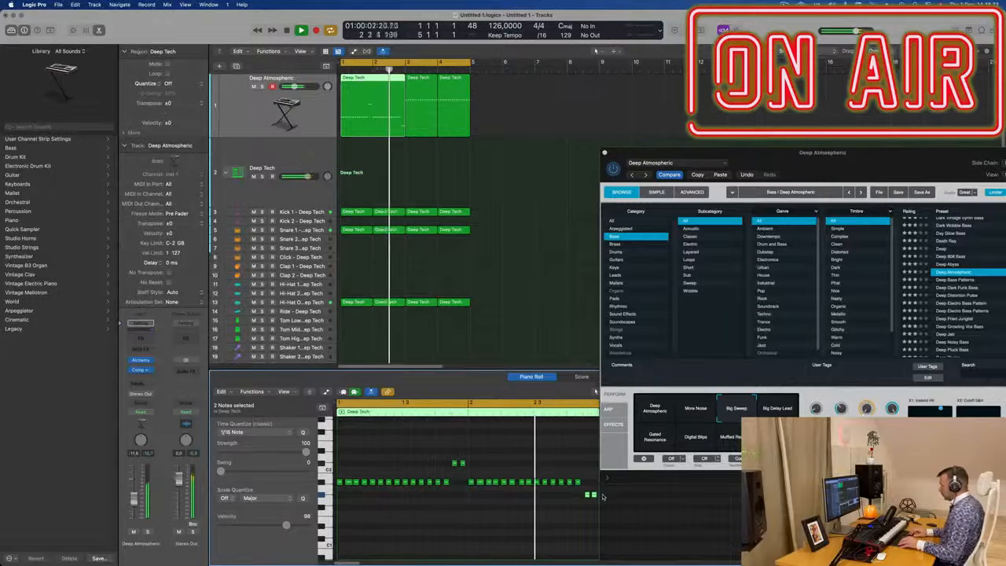
{"action": "left_click", "coordinate": [603, 497]}
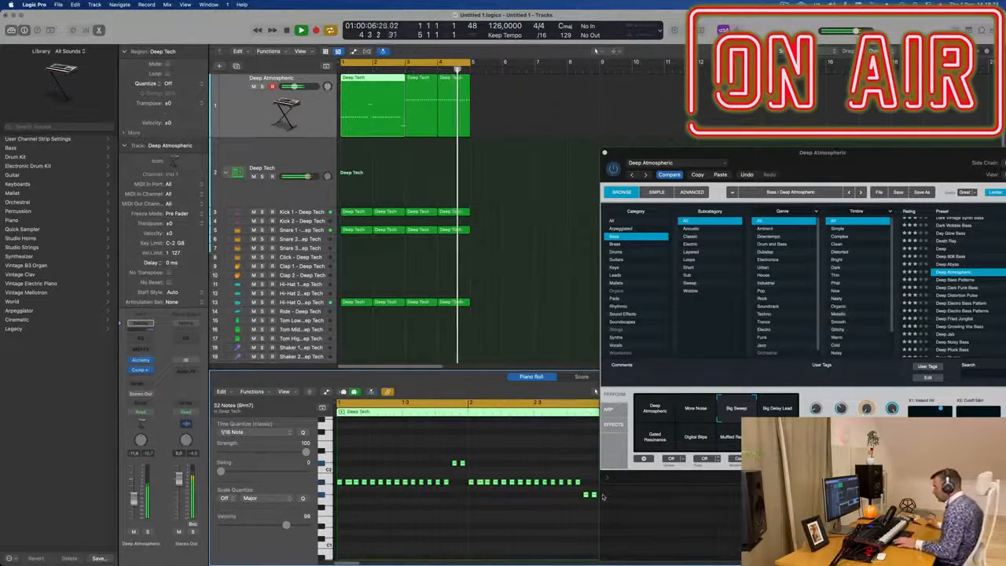
Step: Delete the remaining bass regions after the joined region
{"action": "scroll", "coordinate": [474, 507], "scroll_direction": "up", "scroll_amount": 5}
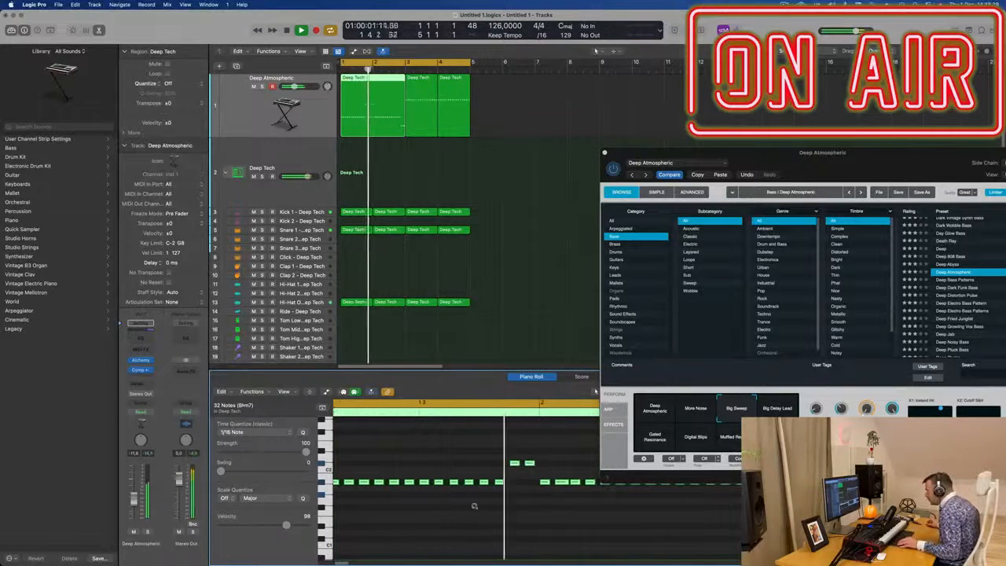
{"action": "left_click_drag", "start_coordinate": [779, 163], "coordinate": [514, 175]}
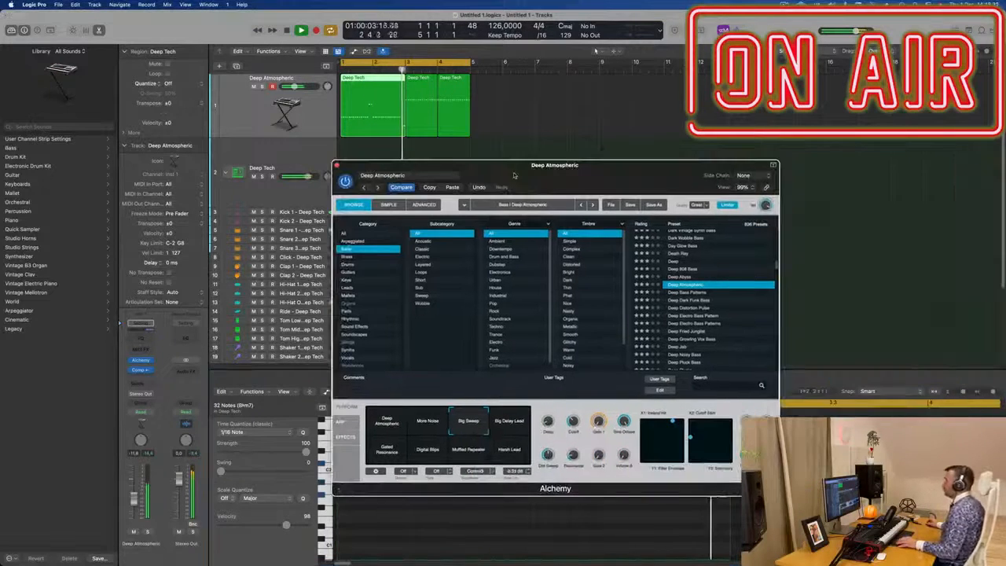
{"action": "left_click_drag", "start_coordinate": [494, 135], "coordinate": [424, 122]}
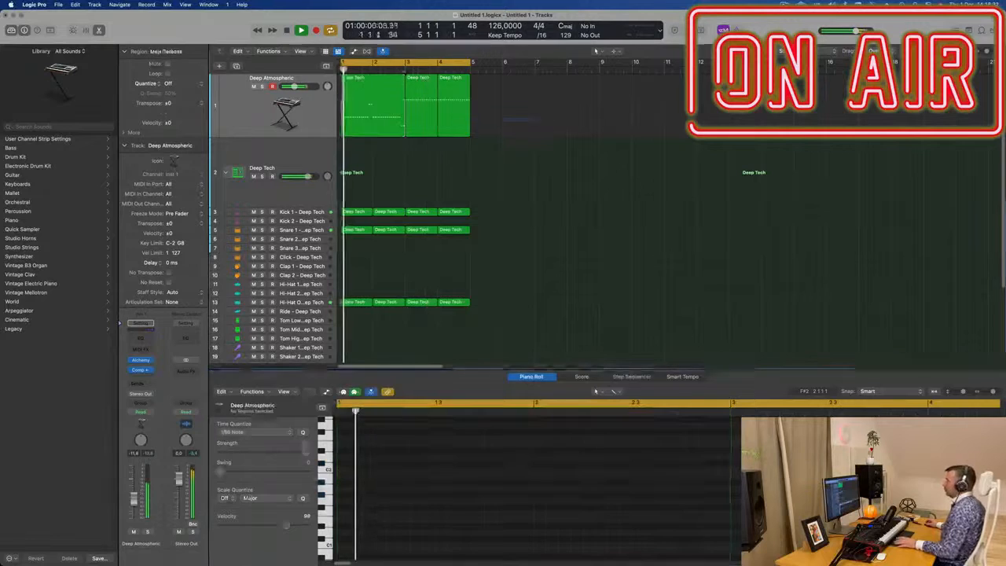
{"action": "key", "text": "Delete"}
{"action": "left_click", "coordinate": [375, 109]}
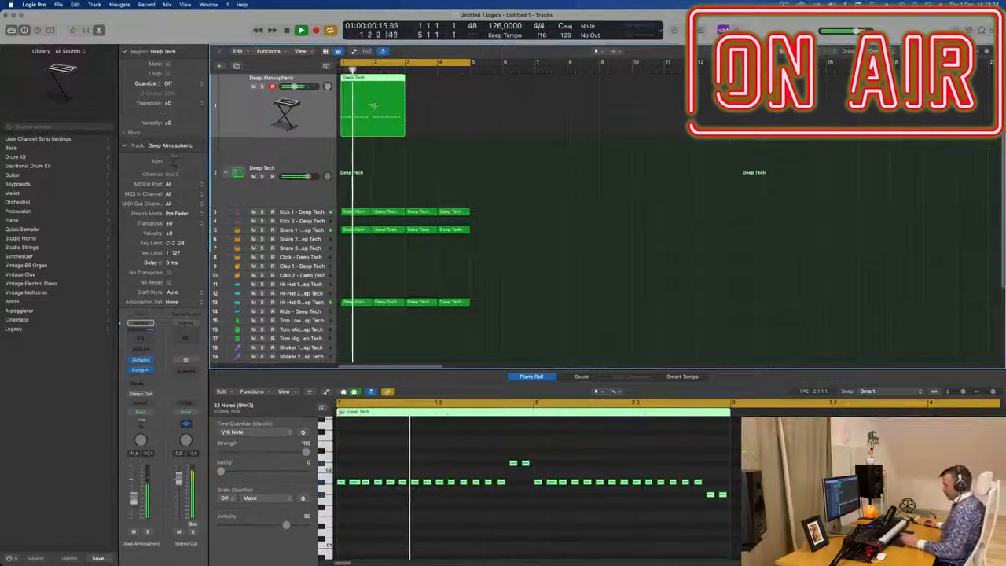
Step: Repeat the joined bass region once
{"action": "key", "text": "super+r"}
{"action": "left_click", "coordinate": [291, 114]}
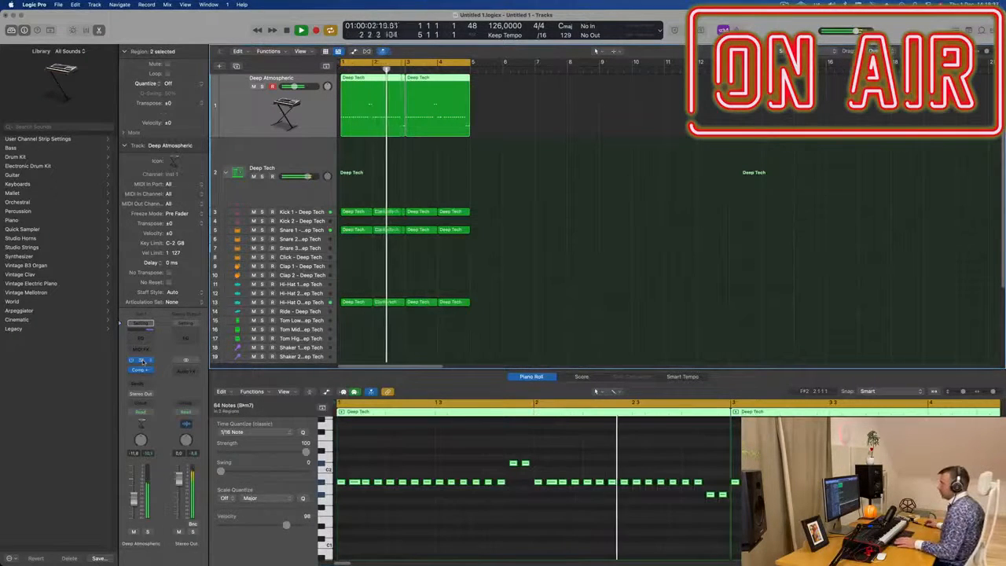
Step: Open the Compressor plug-in on the bass channel and close it again
{"action": "left_click", "coordinate": [140, 360]}
{"action": "left_click", "coordinate": [141, 371]}
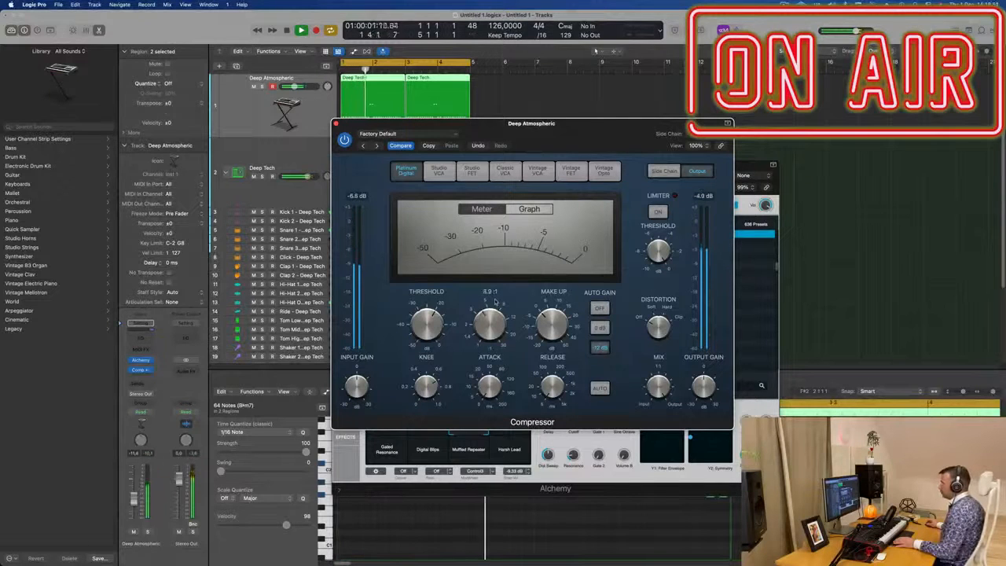
{"action": "left_click", "coordinate": [337, 123]}
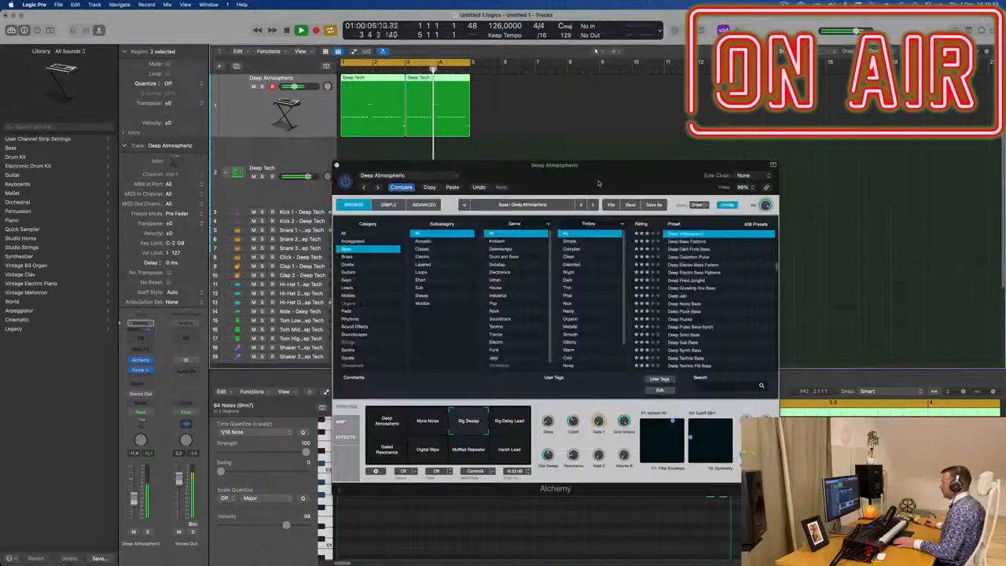
Step: Play back and lower the bass channel's volume fader to about -14.2 dB
{"action": "key", "text": "space"}
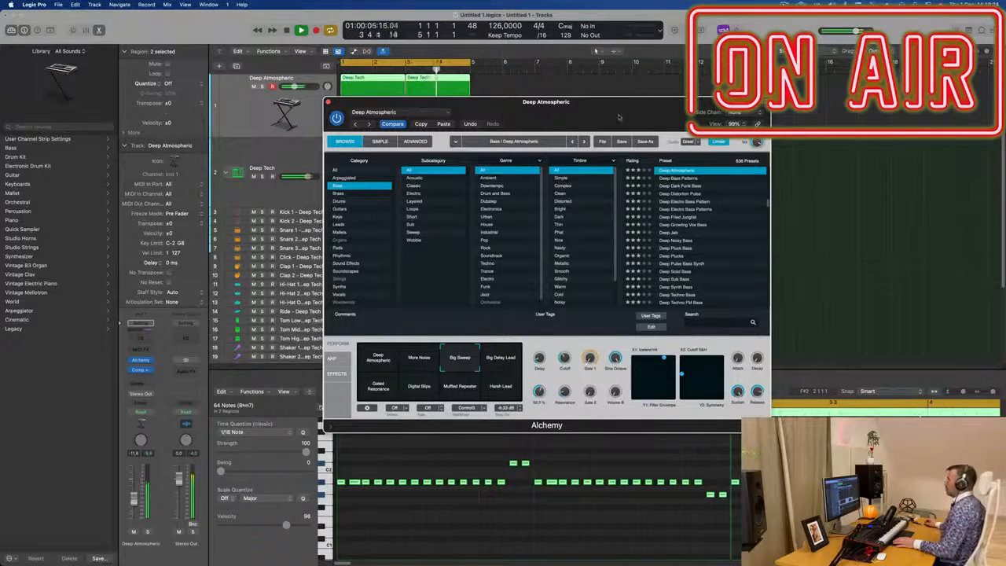
{"action": "left_click_drag", "start_coordinate": [606, 130], "coordinate": [629, 280]}
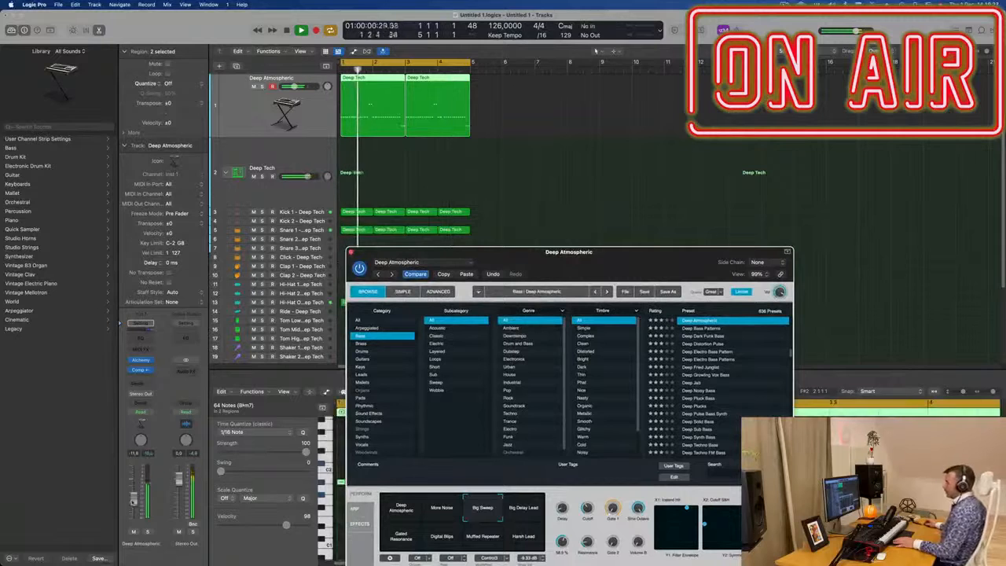
{"action": "left_click_drag", "start_coordinate": [133, 501], "coordinate": [132, 506]}
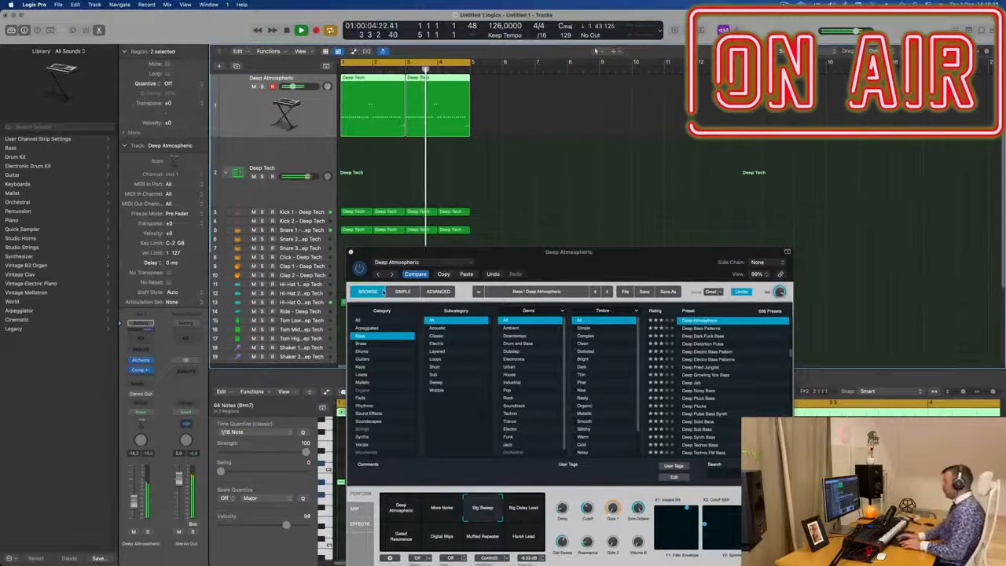
Step: Repeat the selected bass regions three times and return to the project start
{"action": "key", "text": "super+r"}
{"action": "key", "text": "super+r"}
{"action": "key", "text": "super+r"}
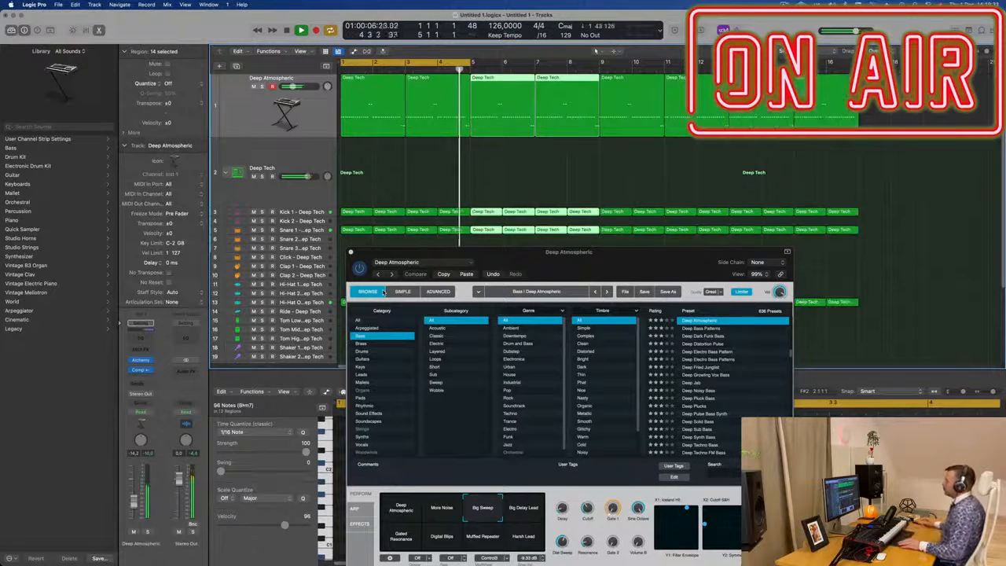
{"action": "key", "text": "super+Left"}
{"action": "key", "text": "super+Left"}
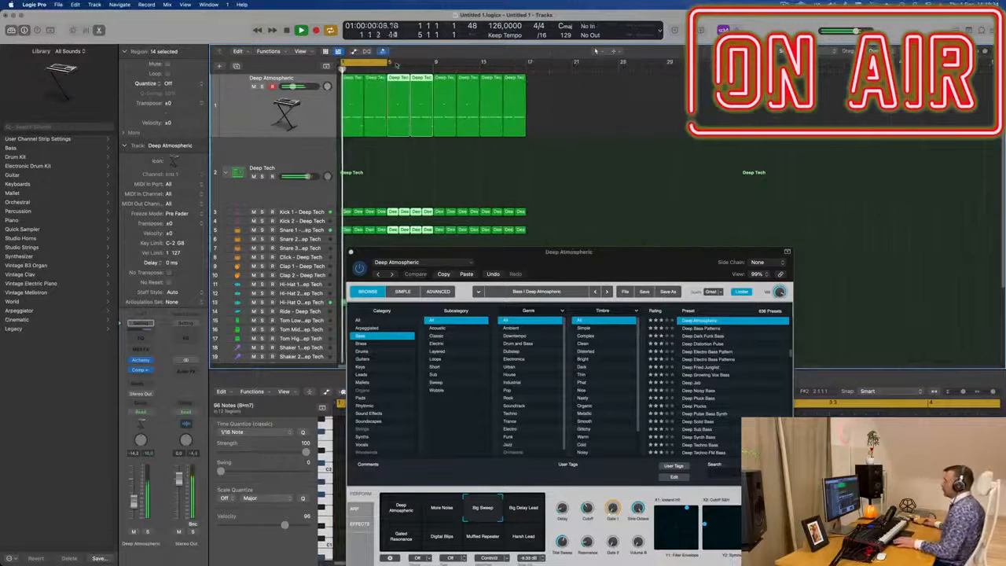
Step: Extend the cycle range to span bars 1 to 17
{"action": "left_click_drag", "start_coordinate": [506, 71], "coordinate": [526, 71]}
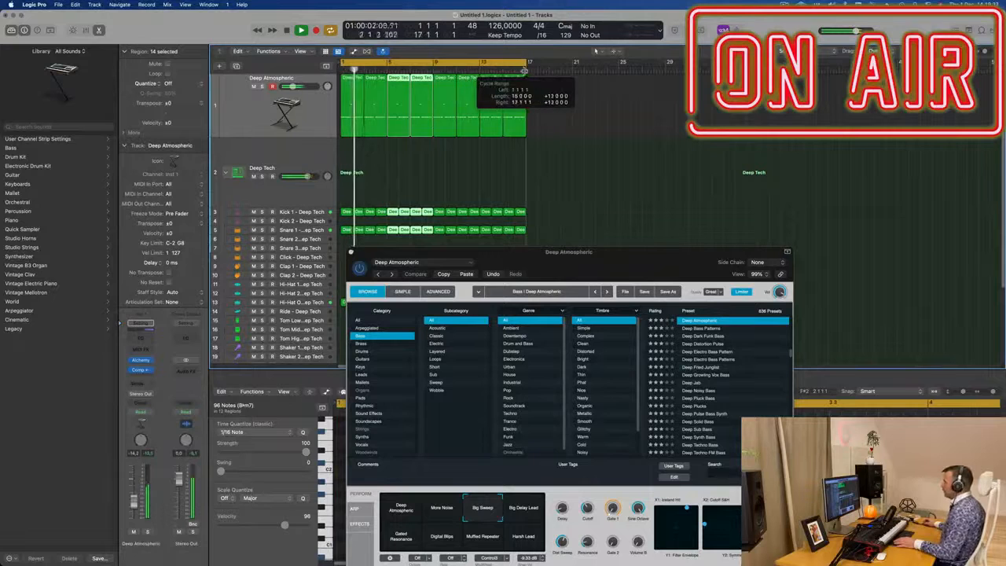
{"action": "left_click_drag", "start_coordinate": [610, 254], "coordinate": [641, 212]}
{"action": "key", "text": "Return"}
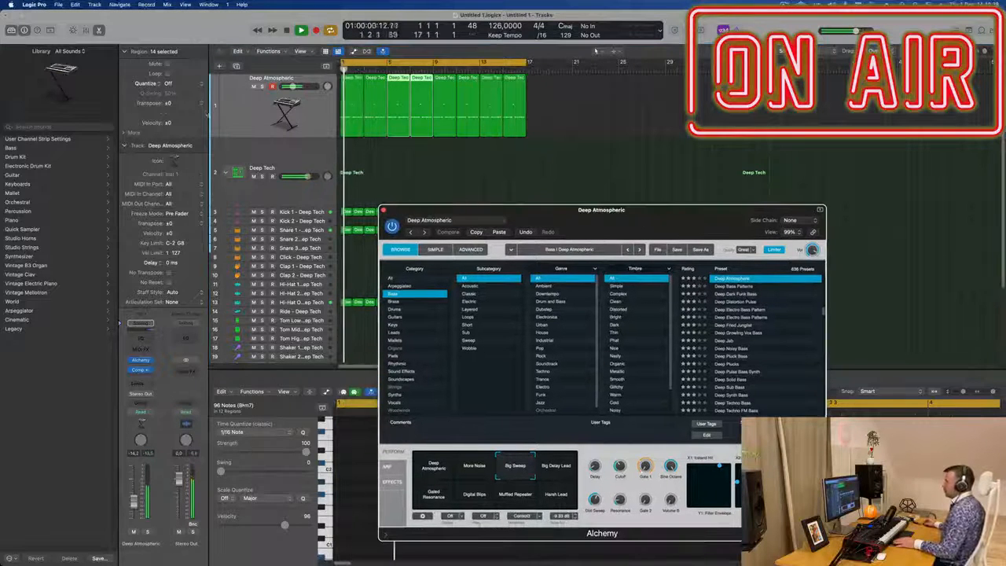
Step: Set the bass track's automation mode to Touch and record a Dist Sweep knob movement in Alchemy
{"action": "left_click", "coordinate": [151, 412]}
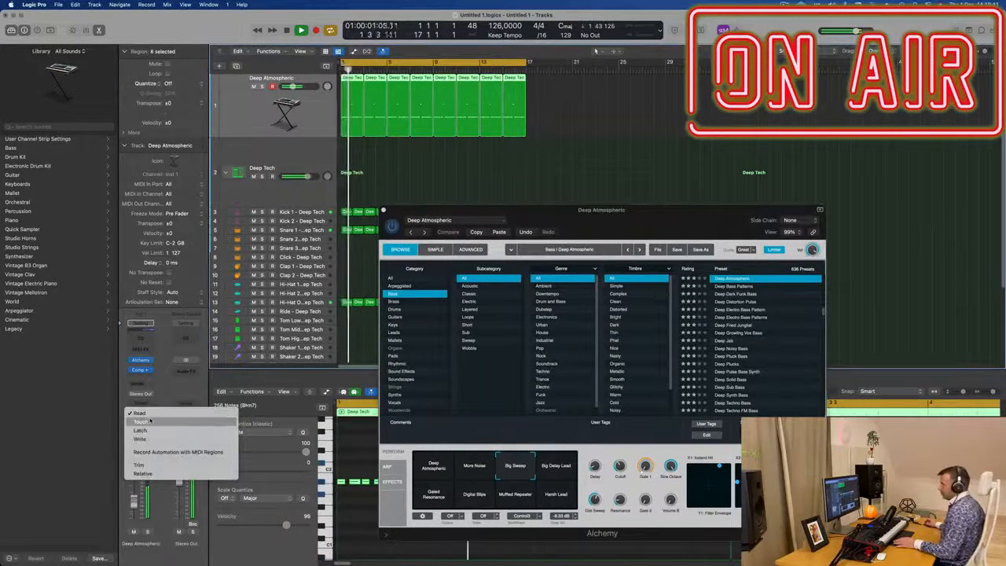
{"action": "left_click", "coordinate": [143, 422]}
{"action": "left_click_drag", "start_coordinate": [595, 500], "coordinate": [595, 495]}
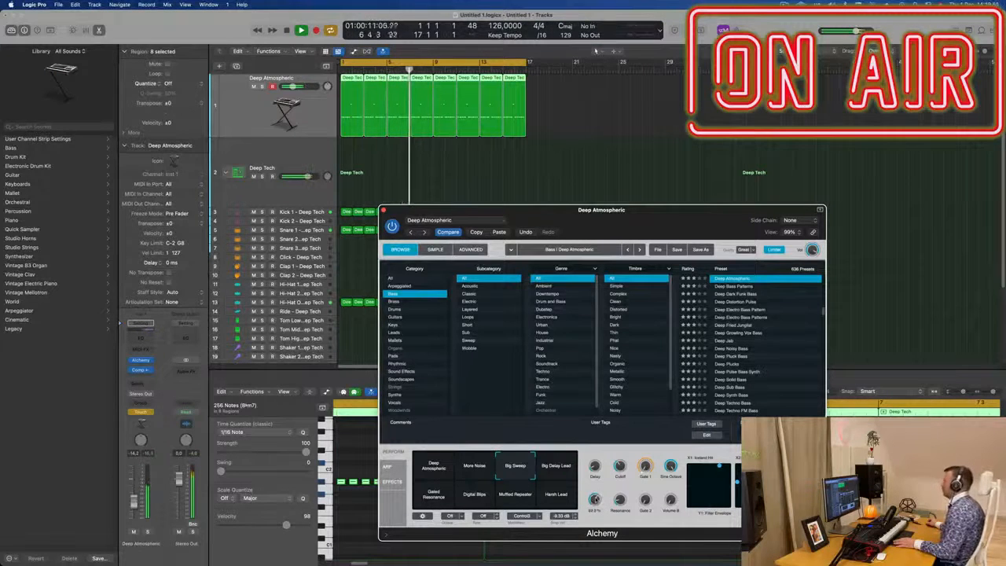
Step: Show the bass track's automation lane for the Alchemy Dist Sweep parameter
{"action": "key", "text": "super+w"}
{"action": "key", "text": "Return"}
{"action": "key", "text": "ctrl+z"}
{"action": "key", "text": "a"}
{"action": "left_click", "coordinate": [291, 97]}
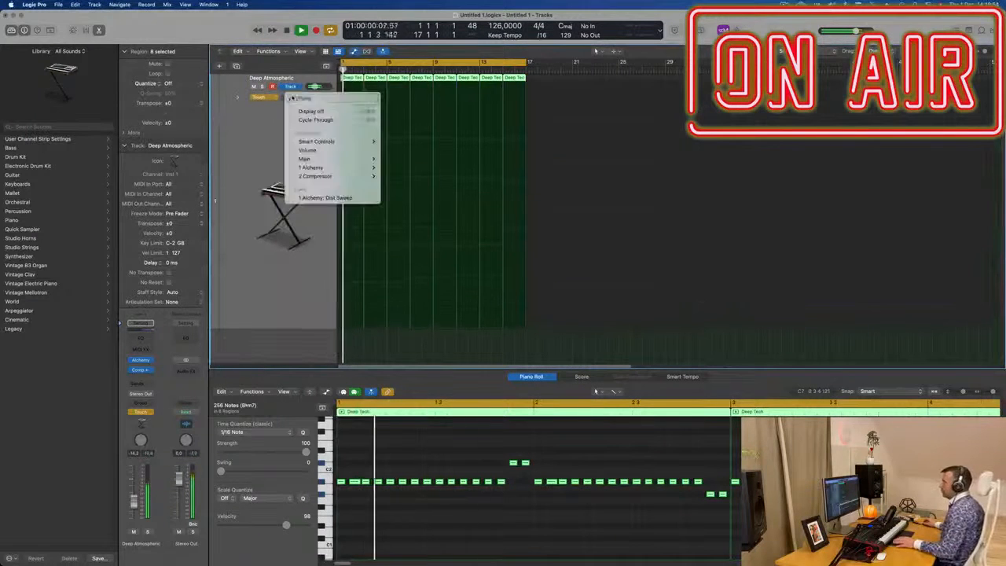
{"action": "left_click", "coordinate": [331, 196]}
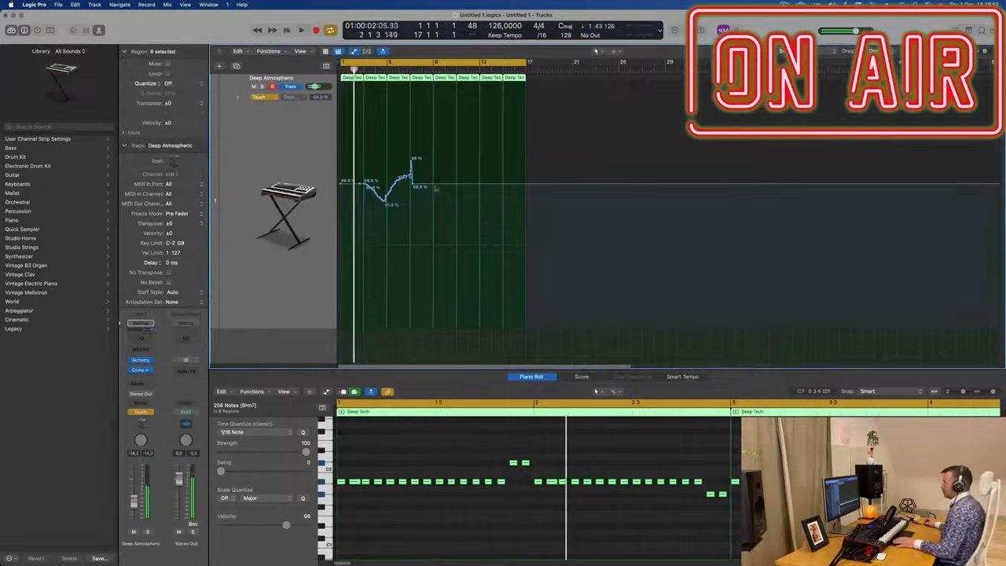
Step: Redraw the Dist Sweep automation as a gentle wave of points between about 56% and 66% over bars 1 to 17
{"action": "left_click", "coordinate": [343, 183]}
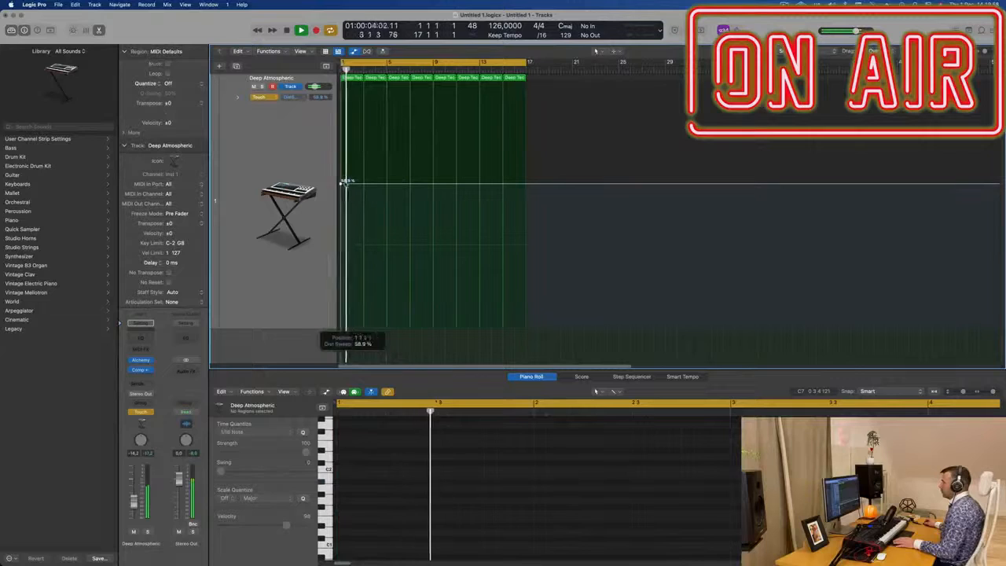
{"action": "left_click", "coordinate": [386, 185]}
{"action": "left_click_drag", "start_coordinate": [386, 186], "coordinate": [482, 168]}
{"action": "left_click", "coordinate": [434, 175]}
{"action": "left_click", "coordinate": [481, 188]}
{"action": "left_click", "coordinate": [528, 180]}
Step: Open the Alchemy plug-in window and close it again
{"action": "left_click", "coordinate": [142, 360]}
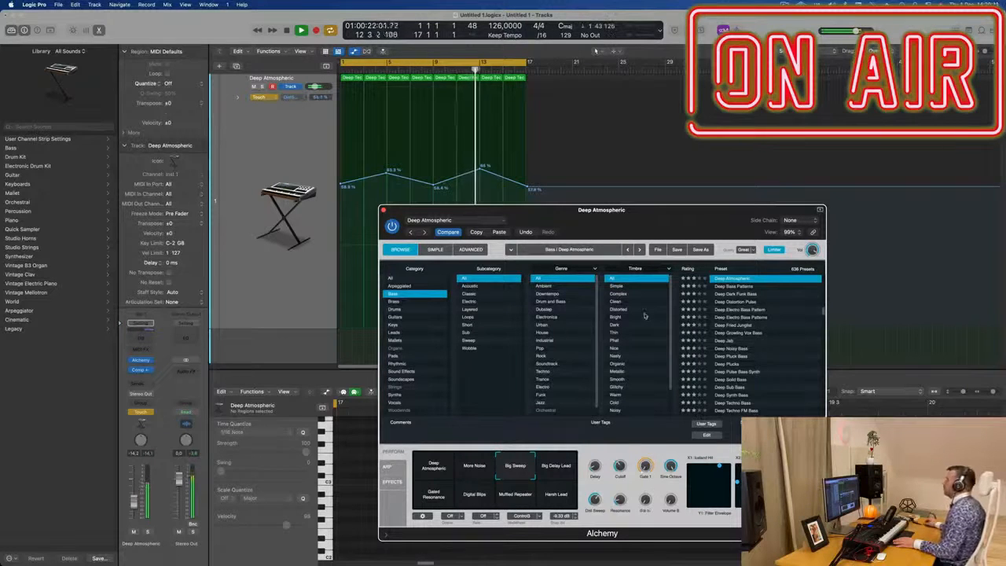
{"action": "left_click_drag", "start_coordinate": [636, 220], "coordinate": [574, 226]}
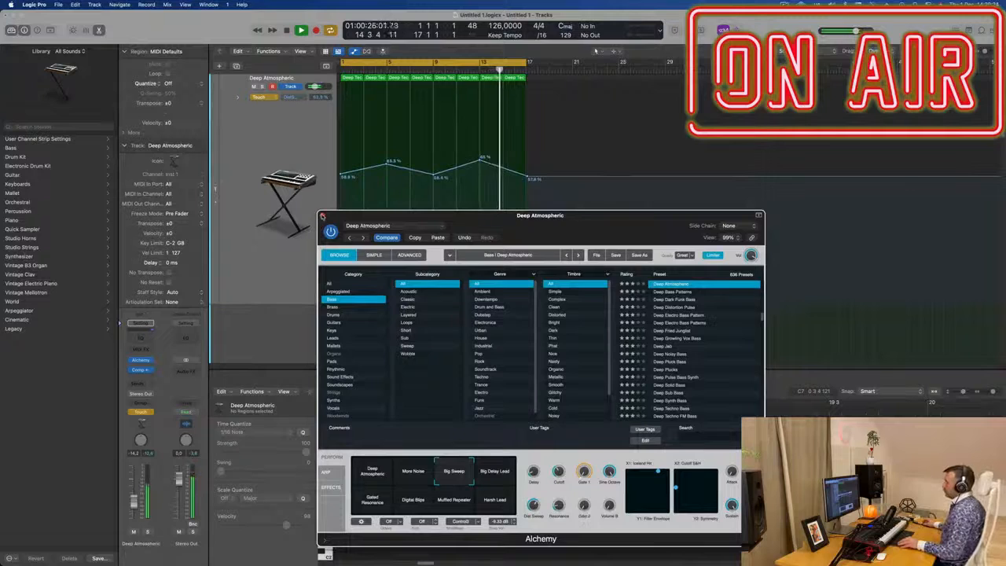
{"action": "left_click", "coordinate": [321, 215]}
Step: Switch the bass track's automation mode to Read
{"action": "left_click", "coordinate": [260, 97]}
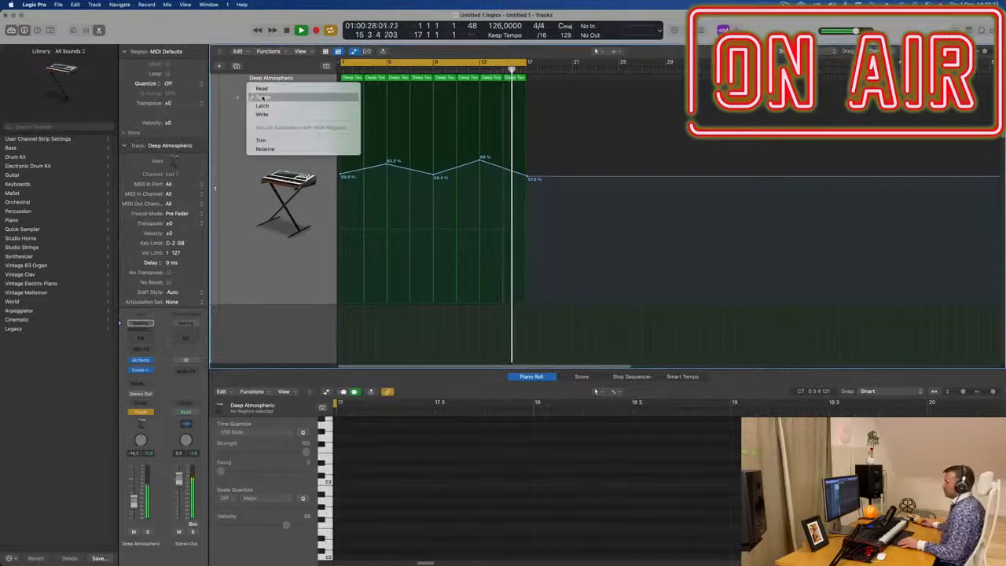
{"action": "left_click", "coordinate": [261, 88]}
{"action": "left_click", "coordinate": [252, 154]}
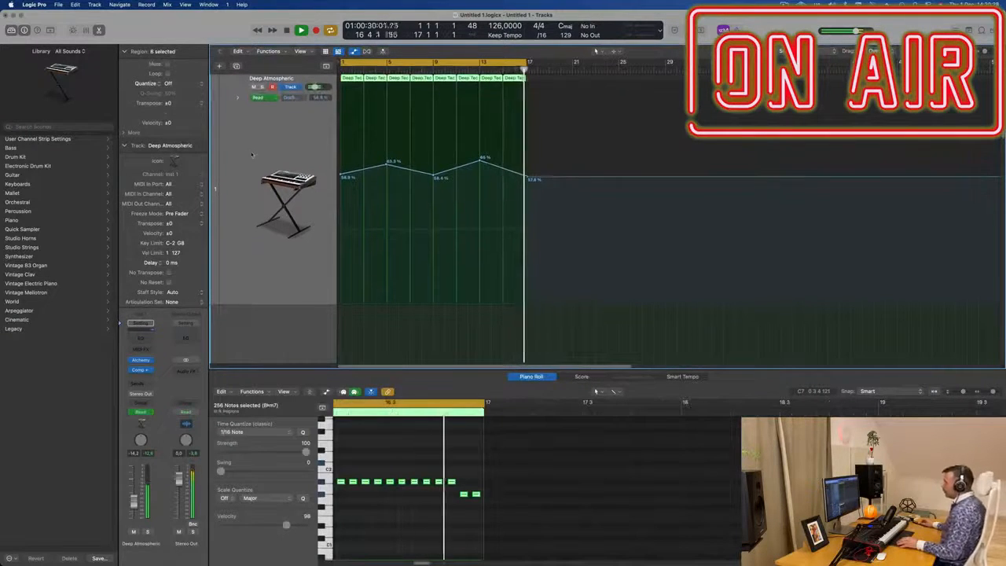
{"action": "key", "text": "super+Up"}
{"action": "key", "text": "super+Up"}
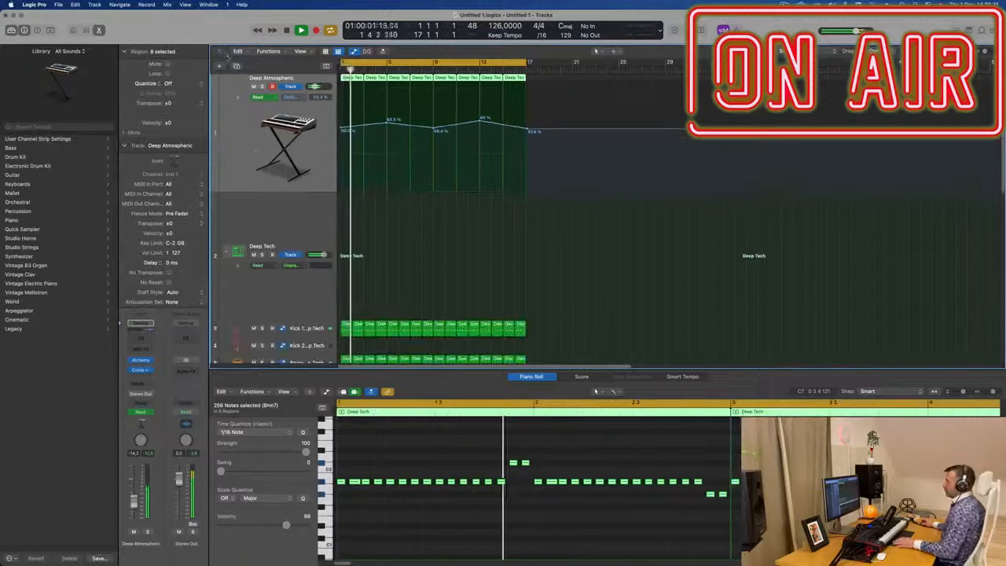
Step: Create a new software instrument track with duplicate settings and open its Alchemy plug-in window
{"action": "key", "text": "super+d"}
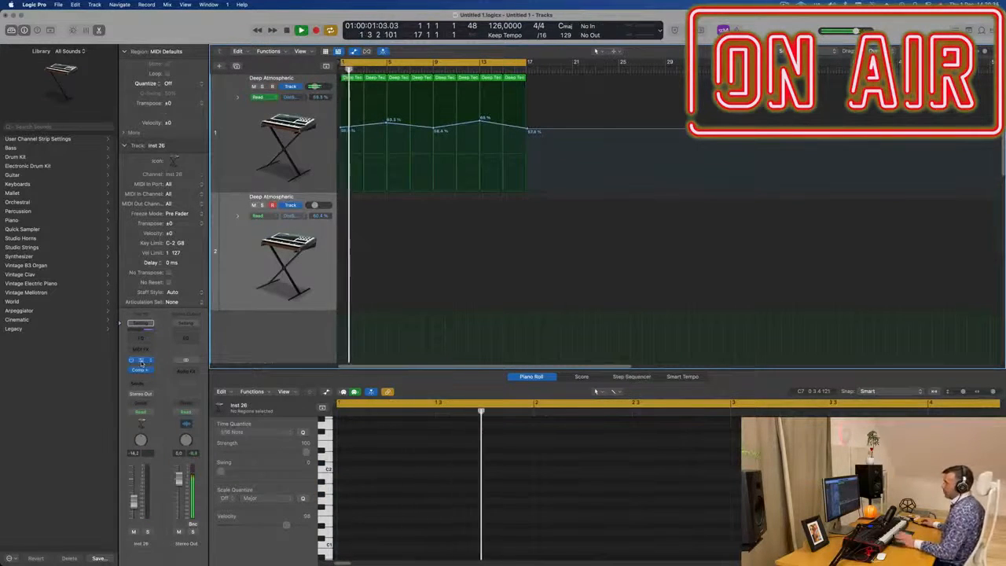
{"action": "left_click", "coordinate": [141, 360]}
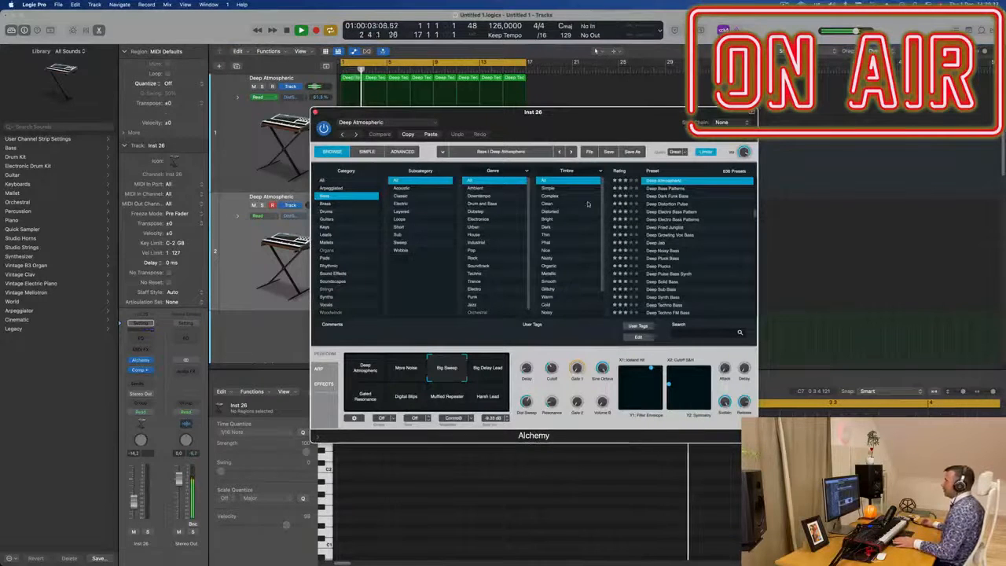
Step: Browse the Brass category presets in Alchemy, auditioning several, and load Vintage Brassy Bass
{"action": "left_click", "coordinate": [325, 203]}
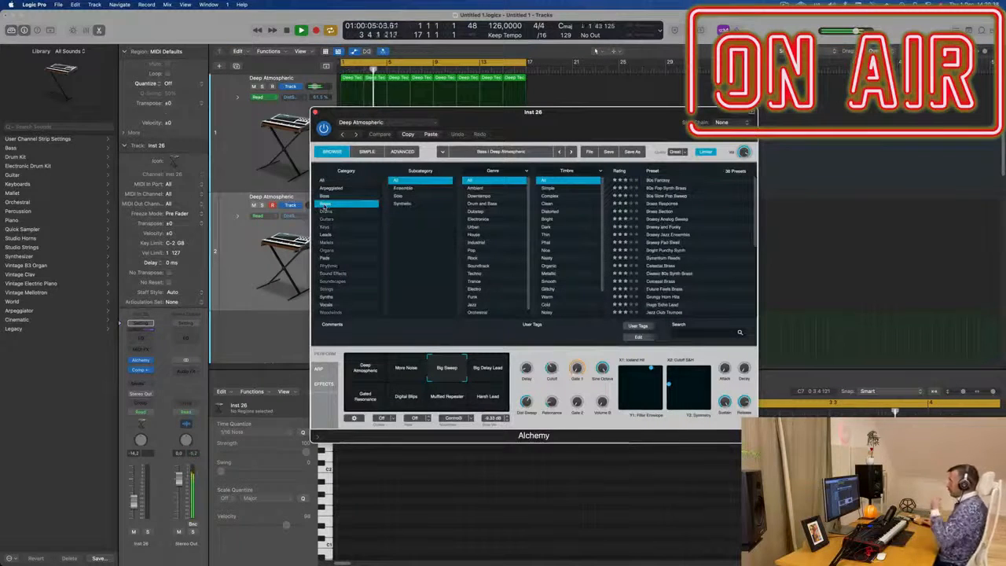
{"action": "scroll", "coordinate": [717, 242], "scroll_direction": "down", "scroll_amount": 5}
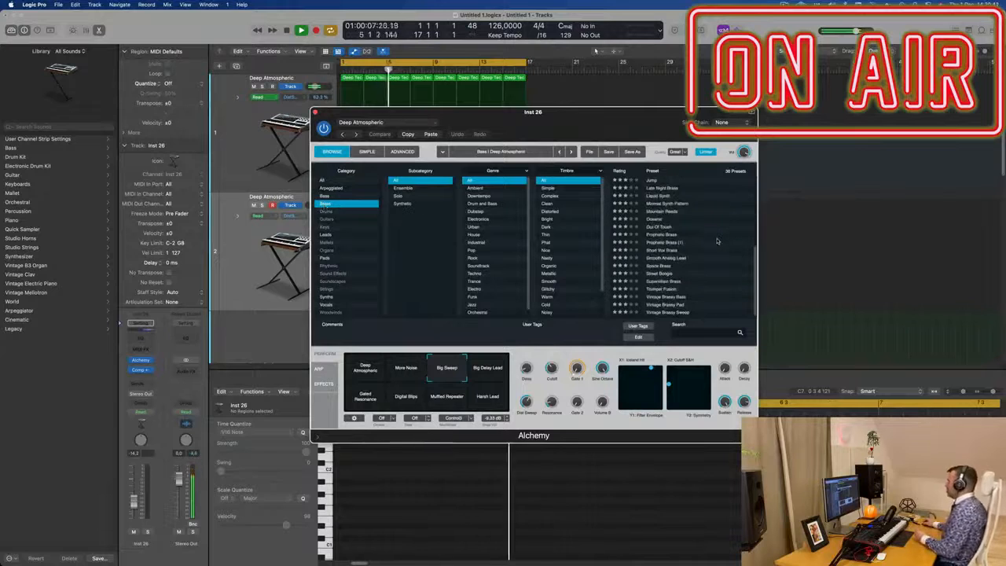
{"action": "left_click", "coordinate": [668, 313]}
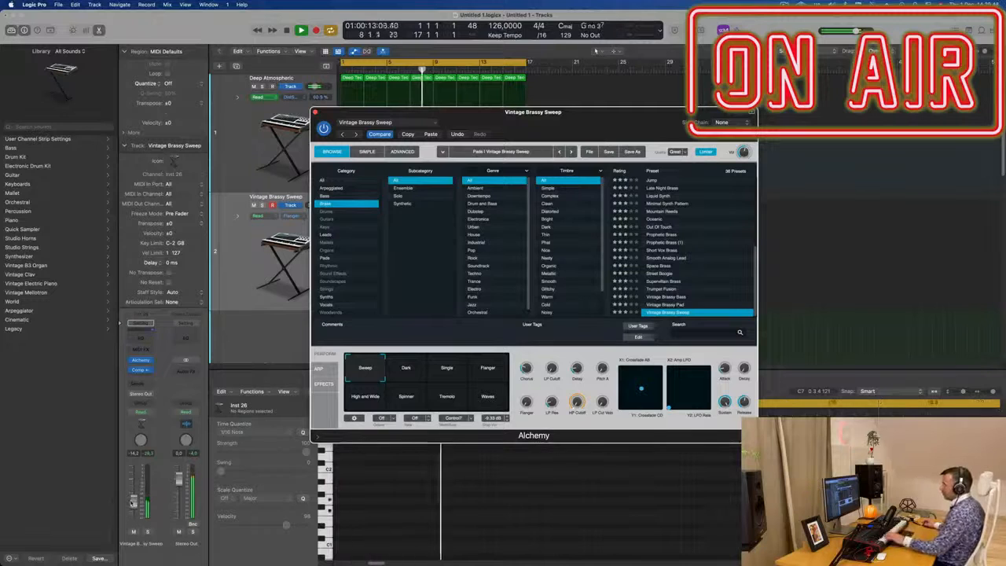
{"action": "left_click", "coordinate": [216, 260]}
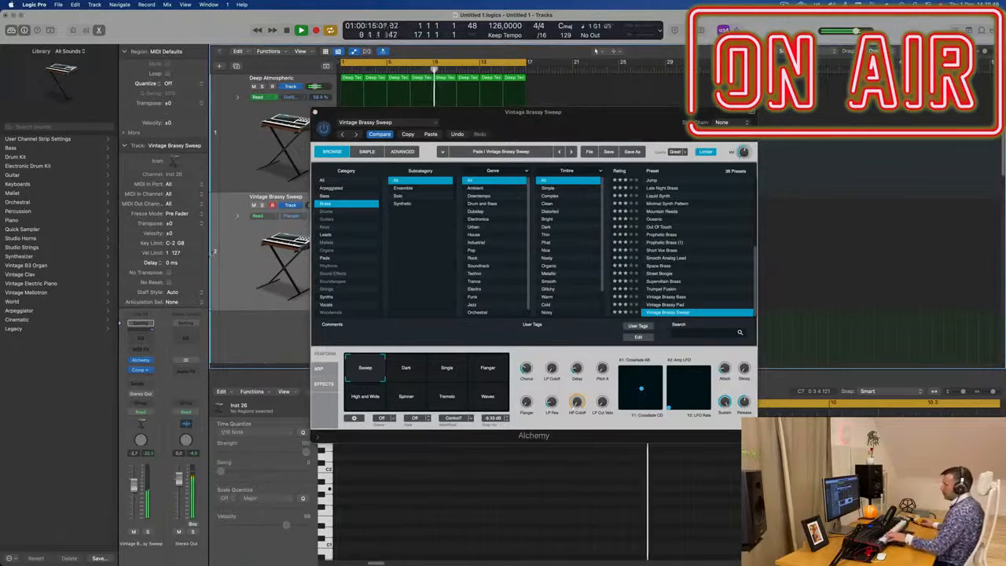
{"action": "left_click", "coordinate": [669, 306]}
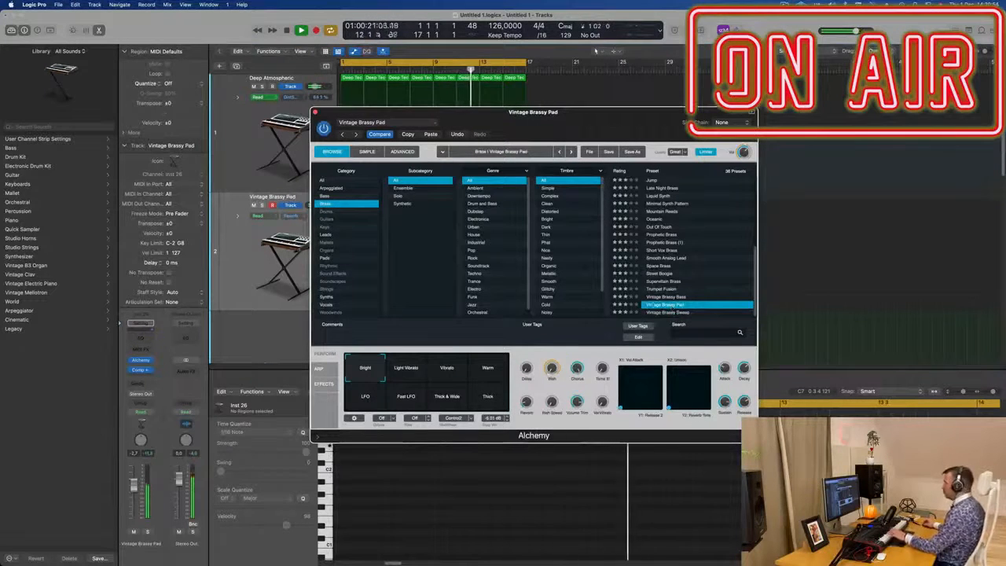
{"action": "left_click", "coordinate": [665, 297]}
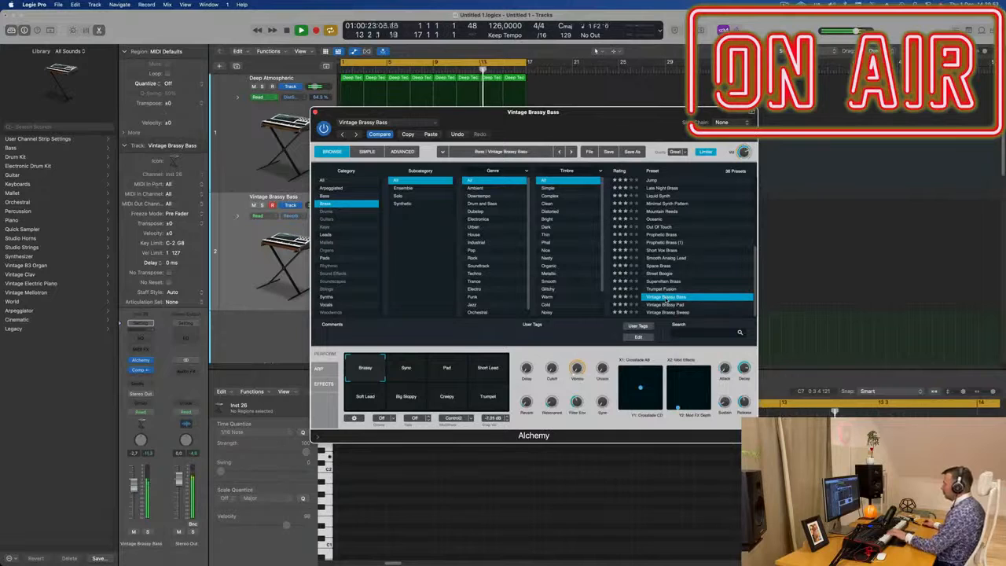
Step: Try the Alchemy Perform pads on Vintage Brassy Bass and settle on the Short Lead pad
{"action": "left_click", "coordinate": [418, 377]}
{"action": "left_click", "coordinate": [462, 378]}
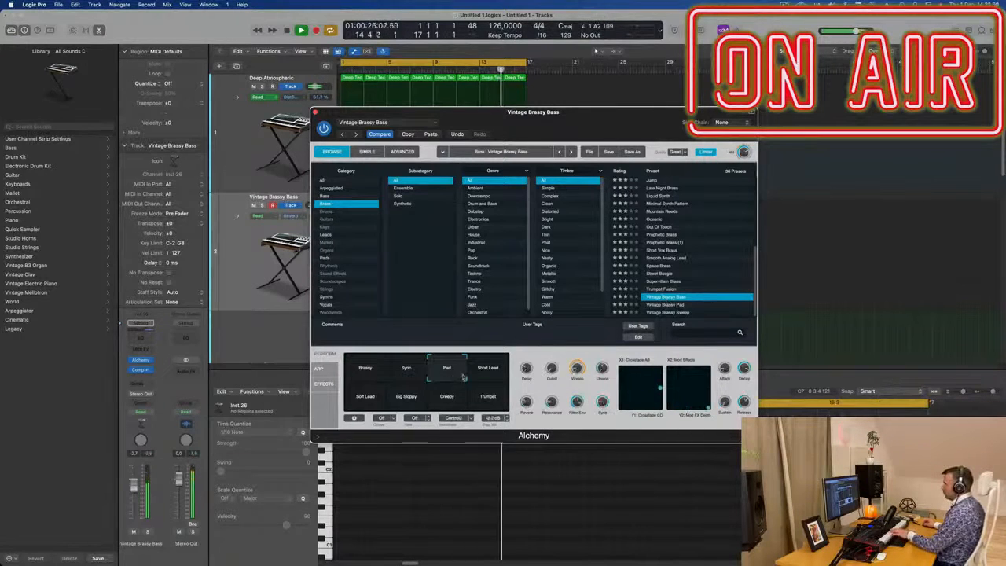
{"action": "left_click", "coordinate": [485, 374]}
{"action": "left_click", "coordinate": [365, 401]}
{"action": "left_click", "coordinate": [495, 371]}
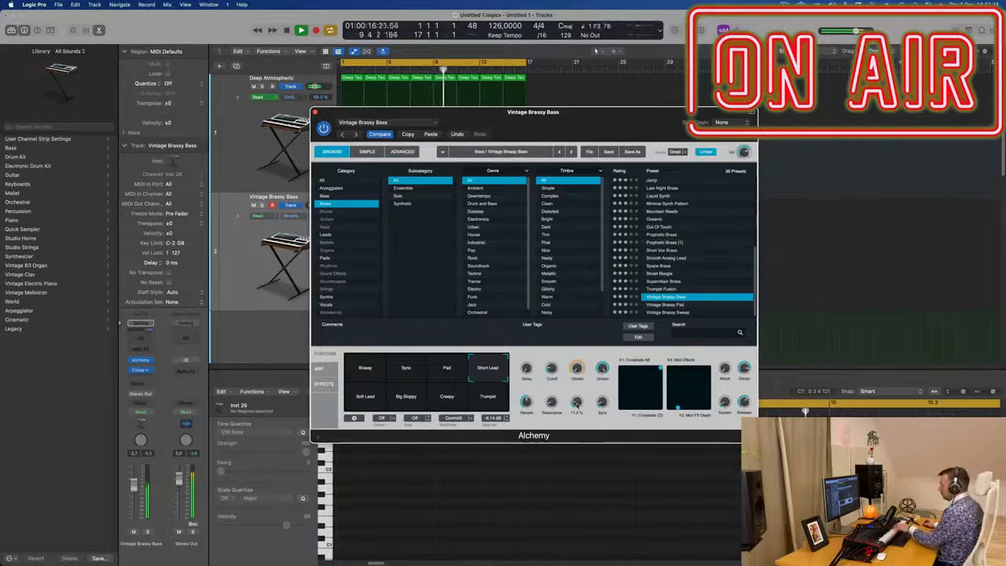
Step: Create another track with duplicate settings and select the second instrument track again
{"action": "left_click_drag", "start_coordinate": [582, 112], "coordinate": [749, 134]}
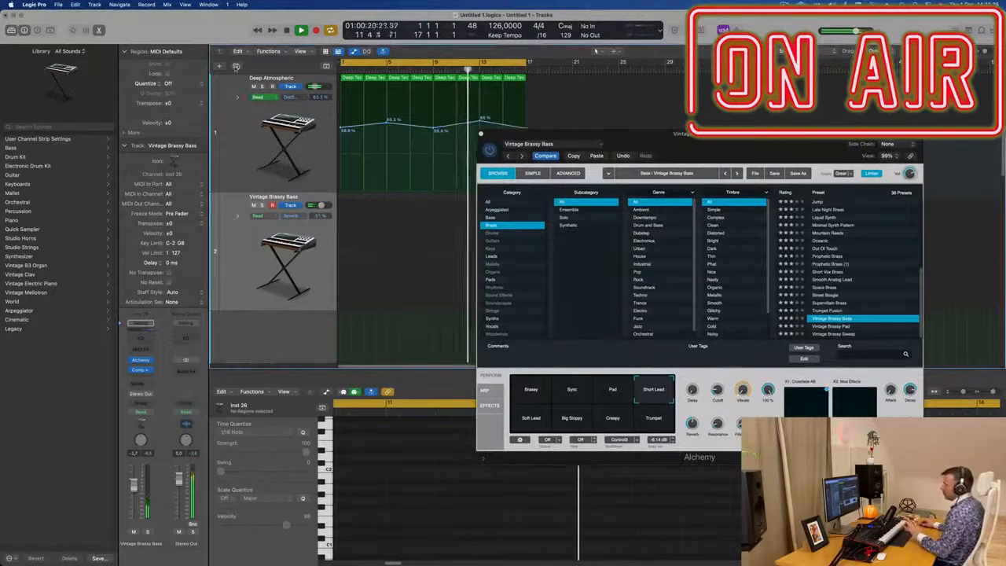
{"action": "key", "text": "super+d"}
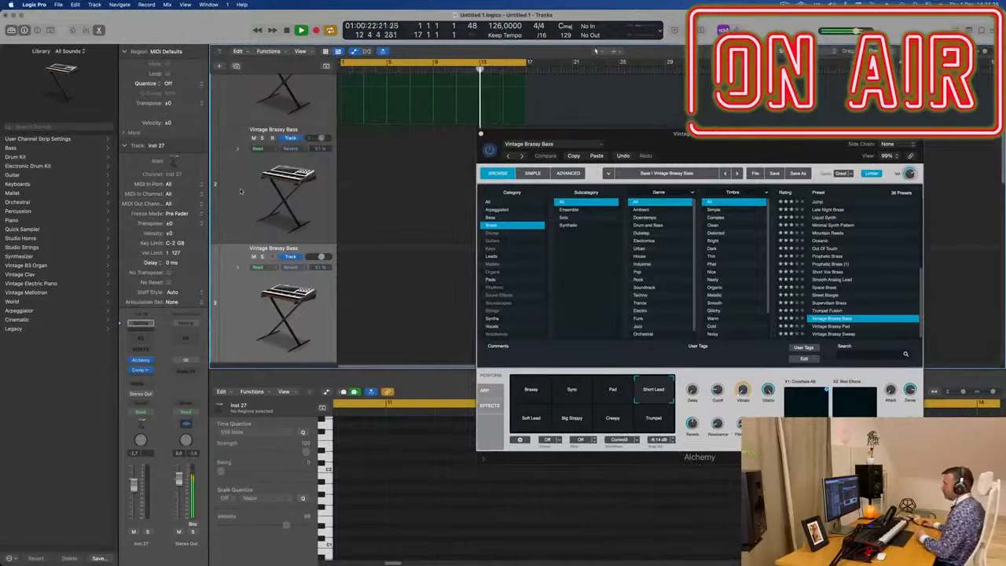
{"action": "left_click", "coordinate": [240, 197]}
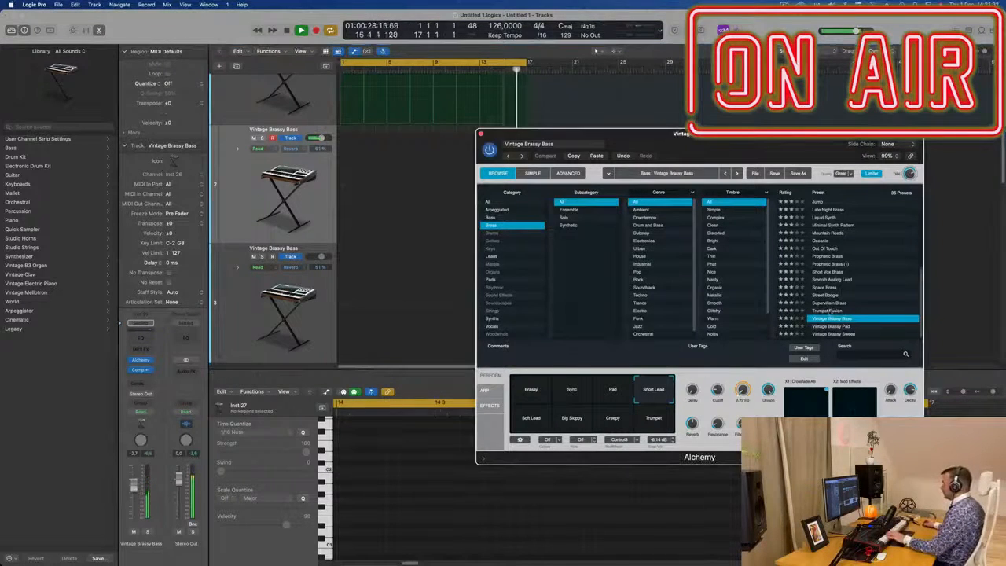
Step: Audition Brass presets on the second track and load Smooth Analog Lead
{"action": "left_click", "coordinate": [831, 310]}
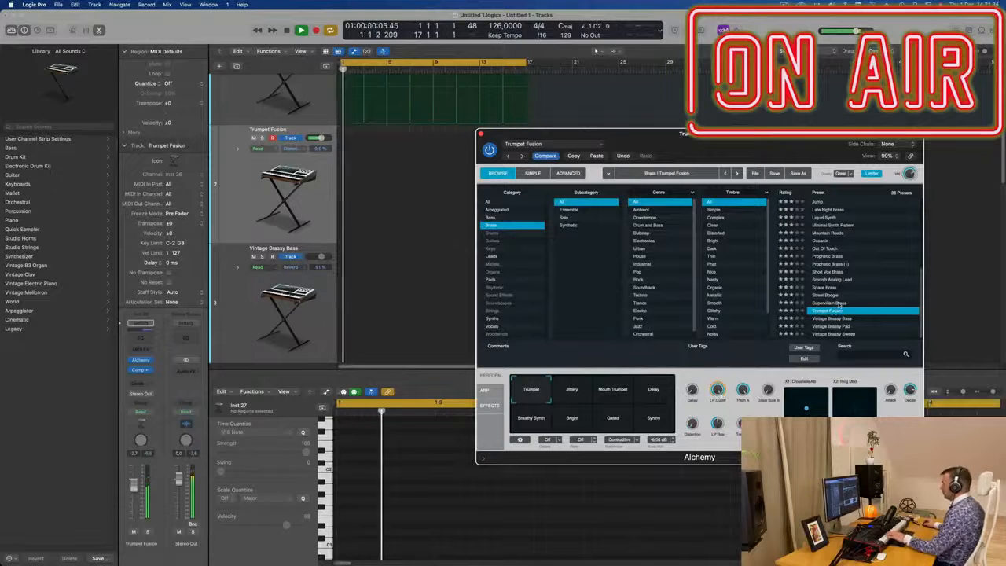
{"action": "left_click", "coordinate": [838, 303]}
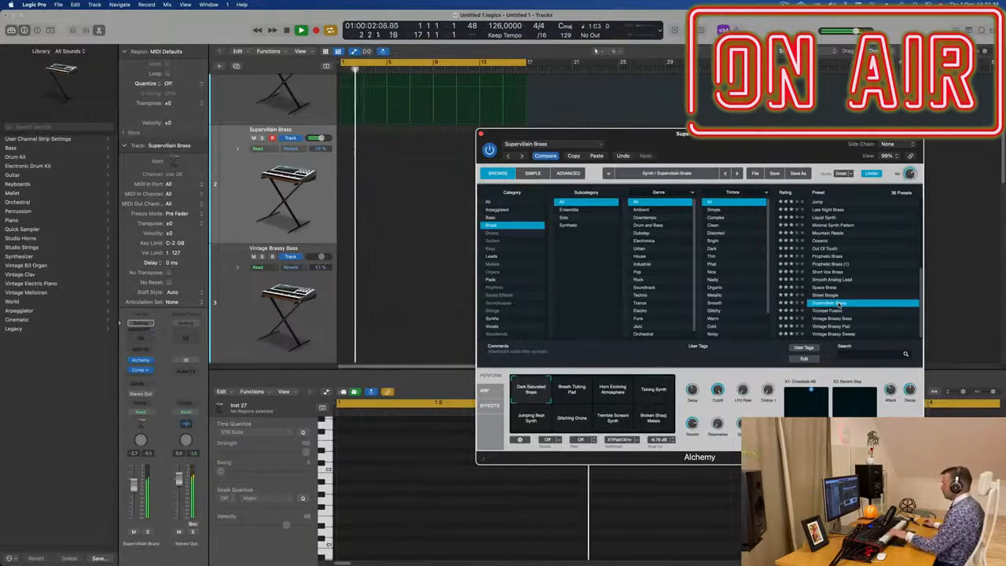
{"action": "left_click", "coordinate": [585, 394]}
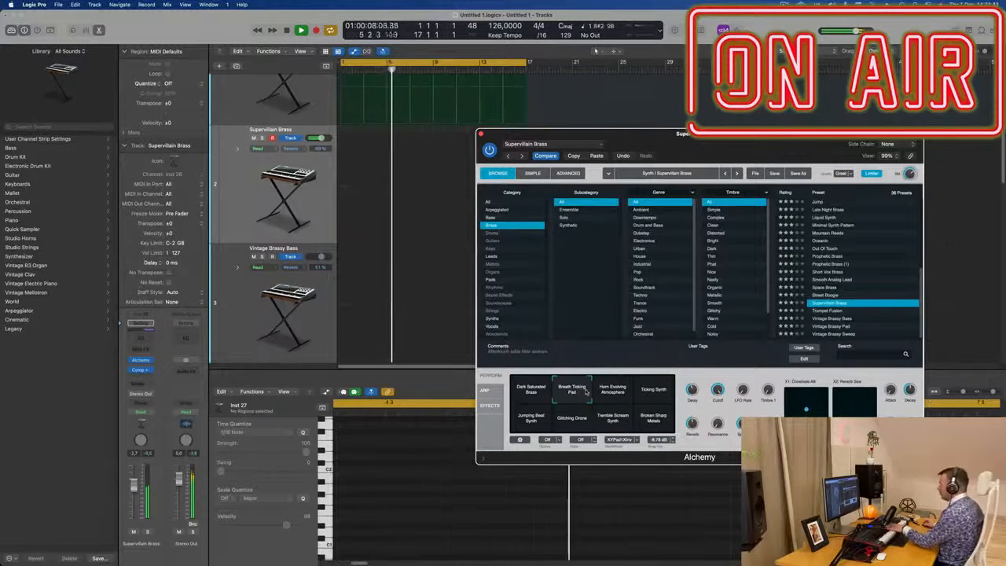
{"action": "left_click", "coordinate": [831, 319]}
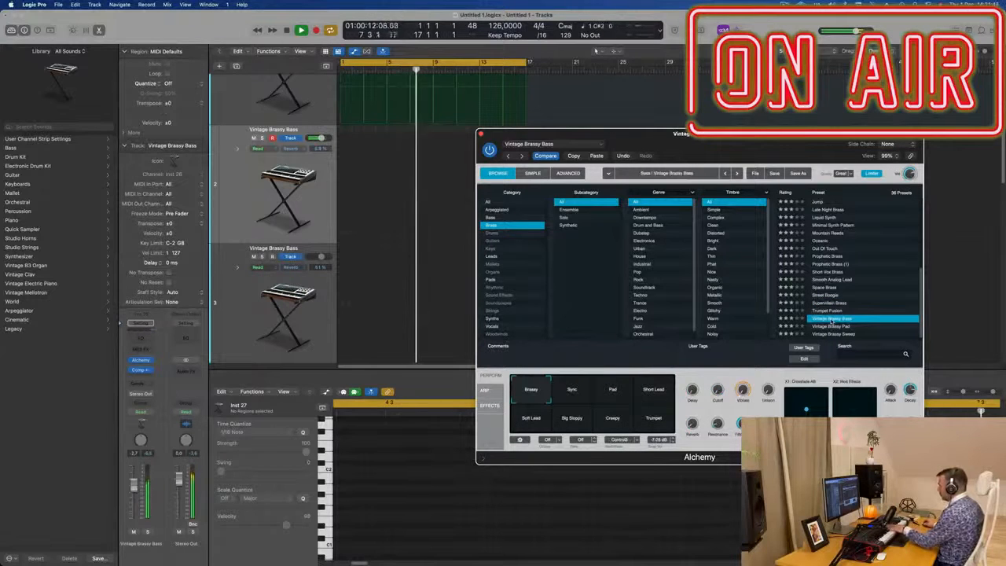
{"action": "left_click", "coordinate": [832, 296]}
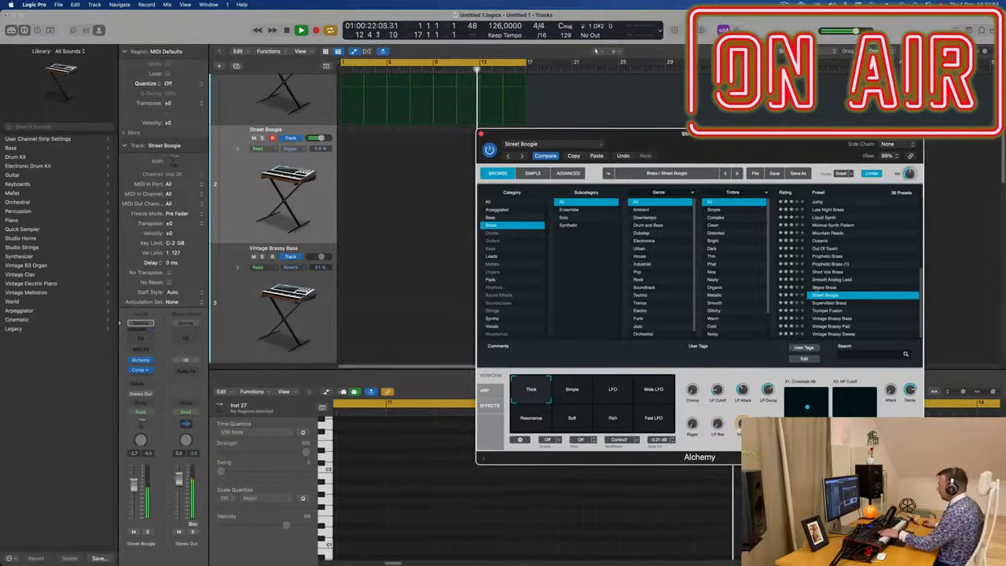
{"action": "left_click", "coordinate": [816, 287]}
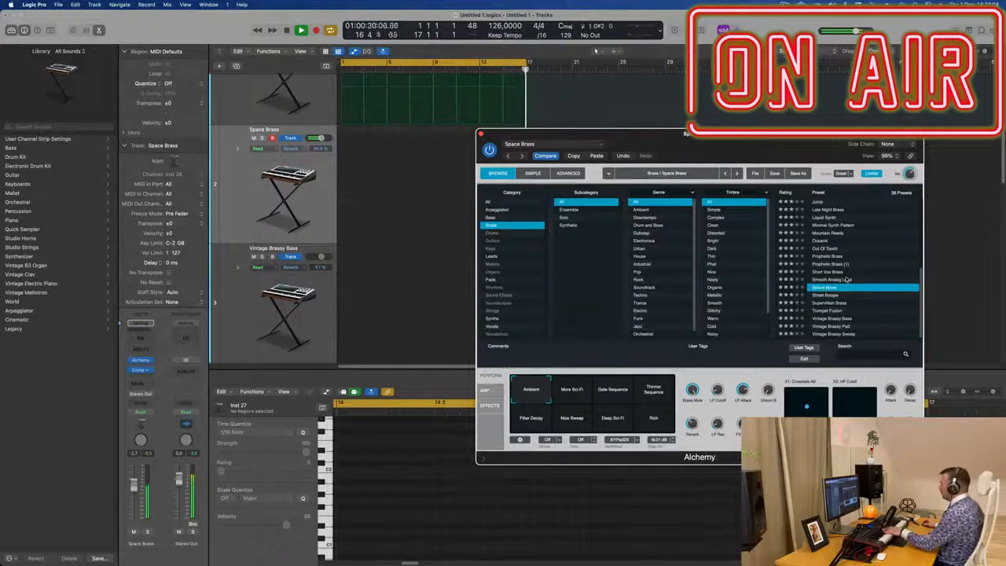
{"action": "left_click", "coordinate": [848, 280]}
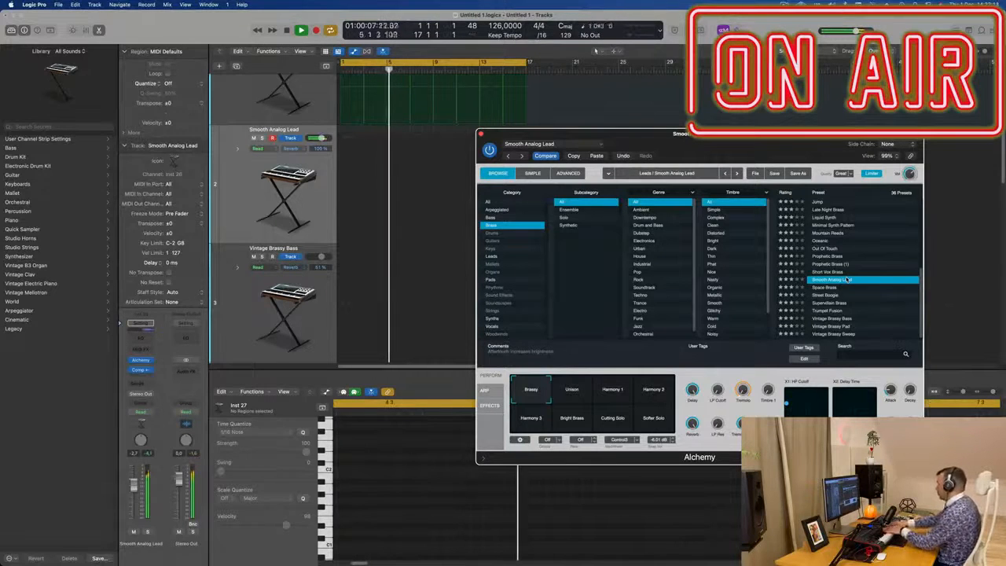
Step: Cycle through the Smooth Analog Lead Perform pads and select Bright Brass
{"action": "left_click", "coordinate": [573, 389]}
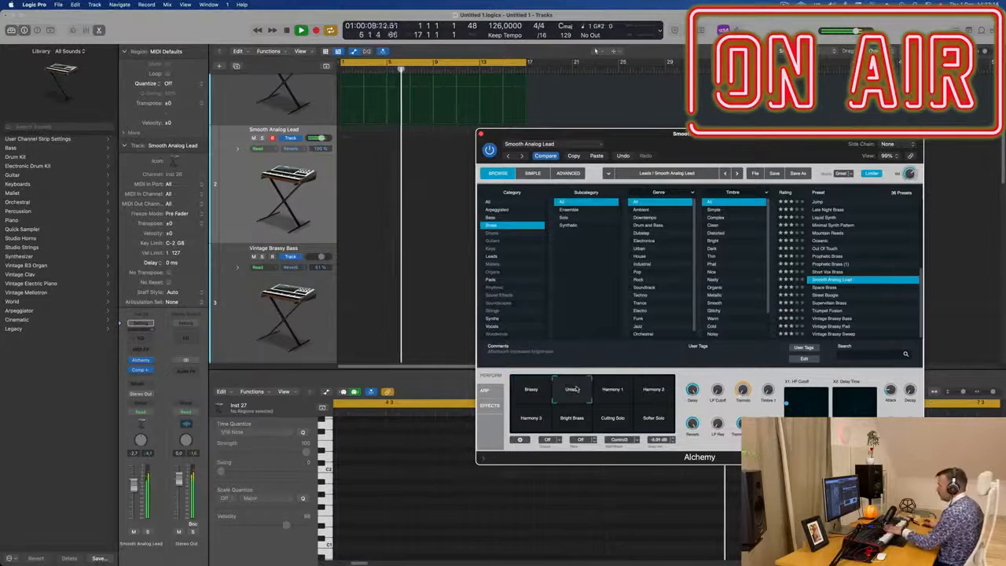
{"action": "left_click", "coordinate": [613, 390]}
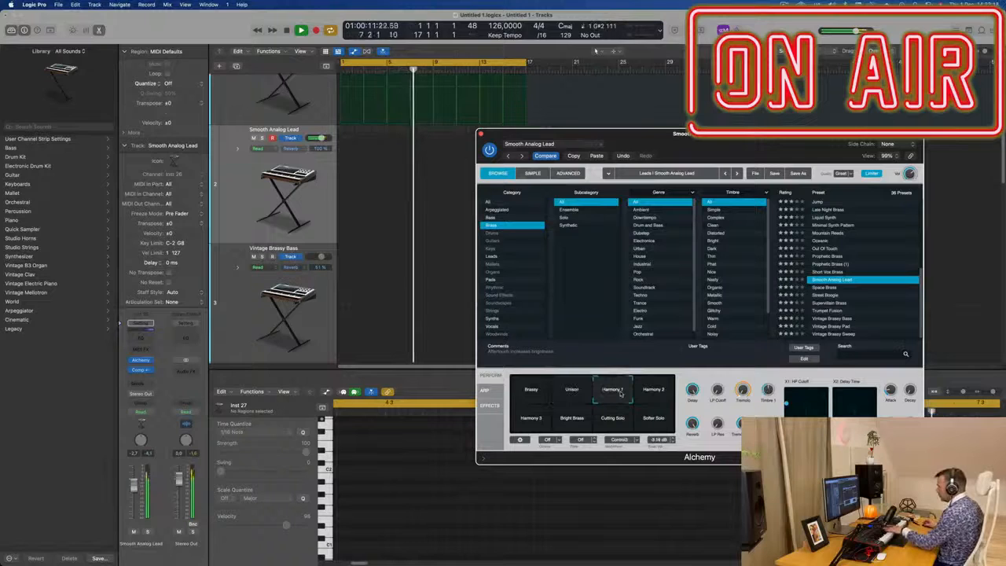
{"action": "left_click", "coordinate": [657, 395]}
{"action": "left_click", "coordinate": [532, 418]}
{"action": "left_click", "coordinate": [571, 423]}
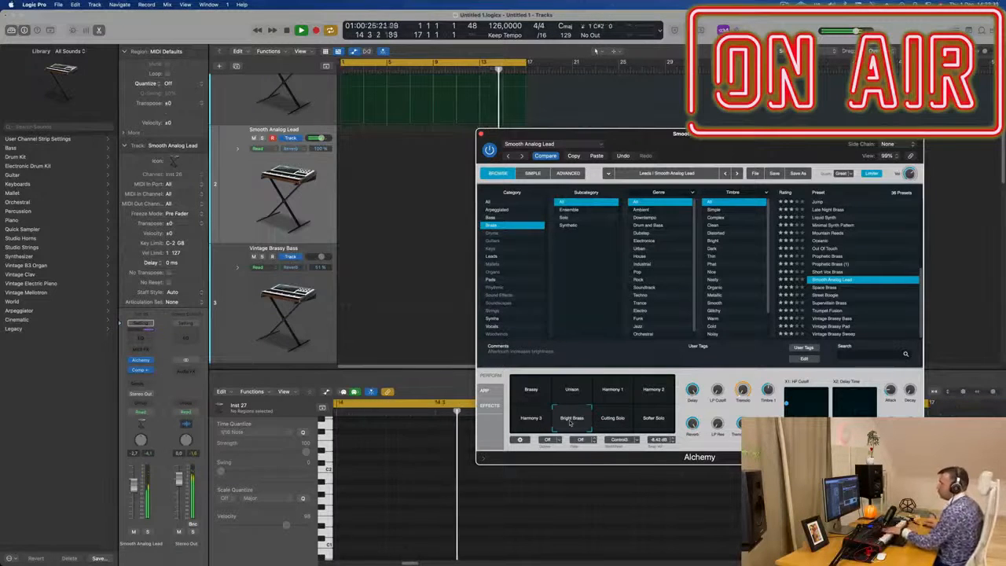
Step: Lower the lead track's volume slightly and record a lead phrase on it
{"action": "left_click_drag", "start_coordinate": [135, 495], "coordinate": [137, 500]}
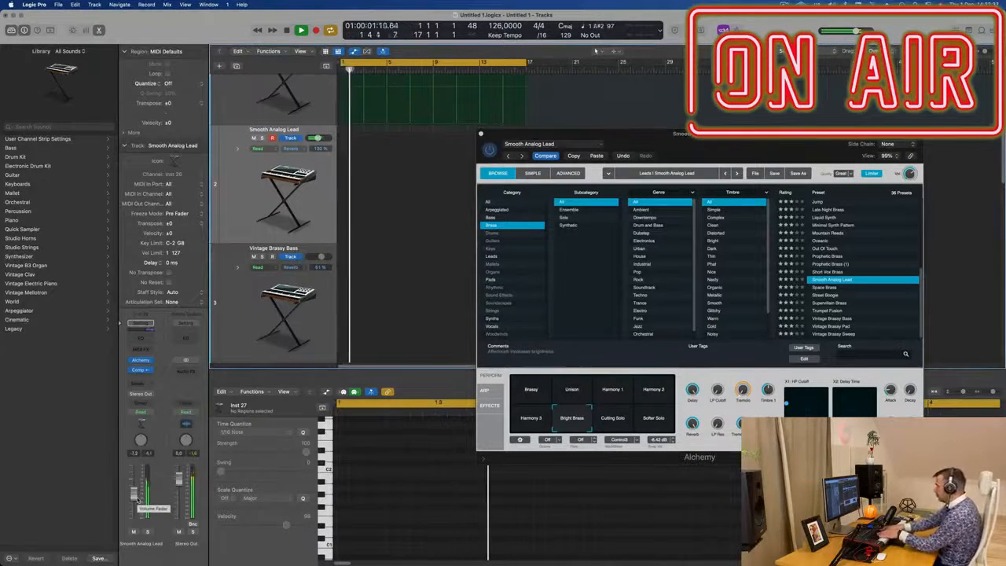
{"action": "key", "text": "r"}
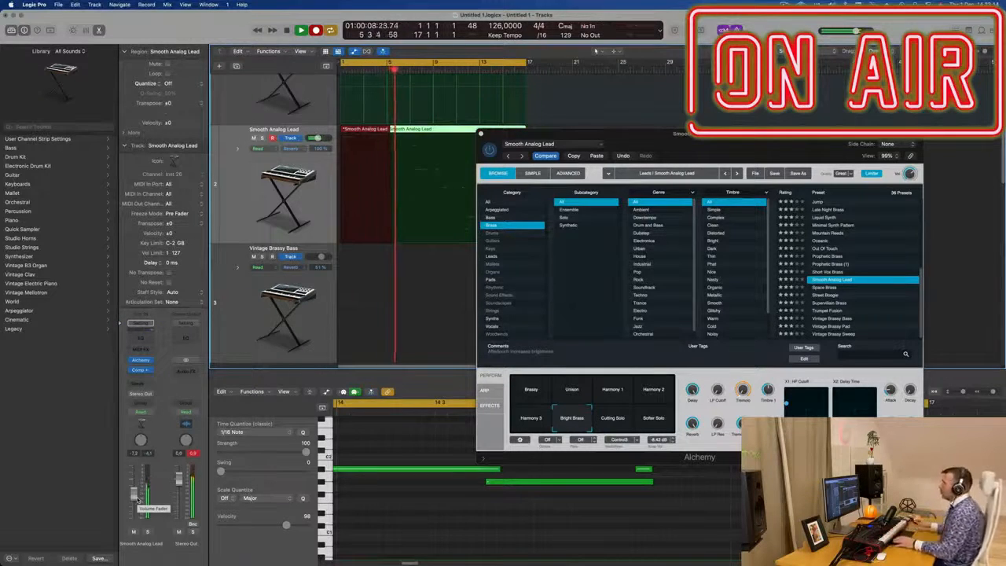
{"action": "key", "text": "space"}
{"action": "key", "text": "space"}
Step: Move the Alchemy window aside and review the recorded lead notes in the piano roll
{"action": "left_click_drag", "start_coordinate": [564, 301], "coordinate": [775, 251]}
{"action": "scroll", "coordinate": [530, 542], "scroll_direction": "down", "scroll_amount": 5}
{"action": "scroll", "coordinate": [563, 522], "scroll_direction": "up", "scroll_amount": 2}
{"action": "scroll", "coordinate": [519, 502], "scroll_direction": "down", "scroll_amount": 1}
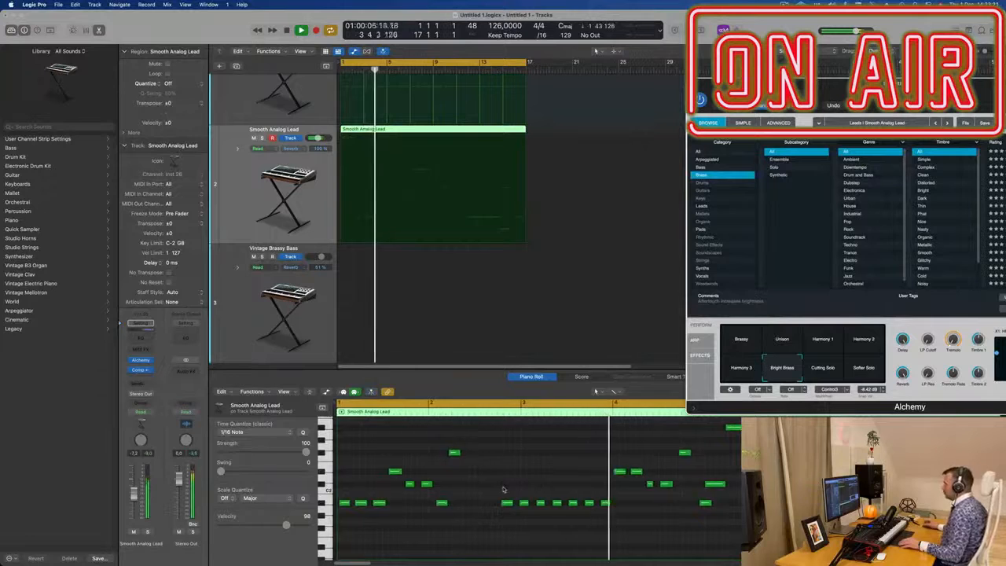
{"action": "scroll", "coordinate": [504, 490], "scroll_direction": "down", "scroll_amount": 1}
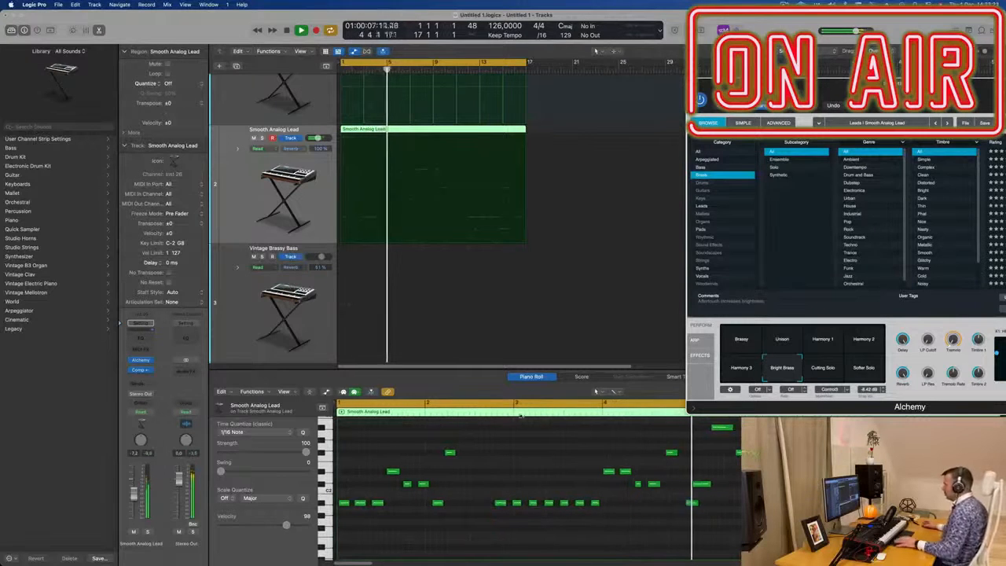
{"action": "key", "text": "Return"}
{"action": "scroll", "coordinate": [379, 142], "scroll_direction": "right", "scroll_amount": 1}
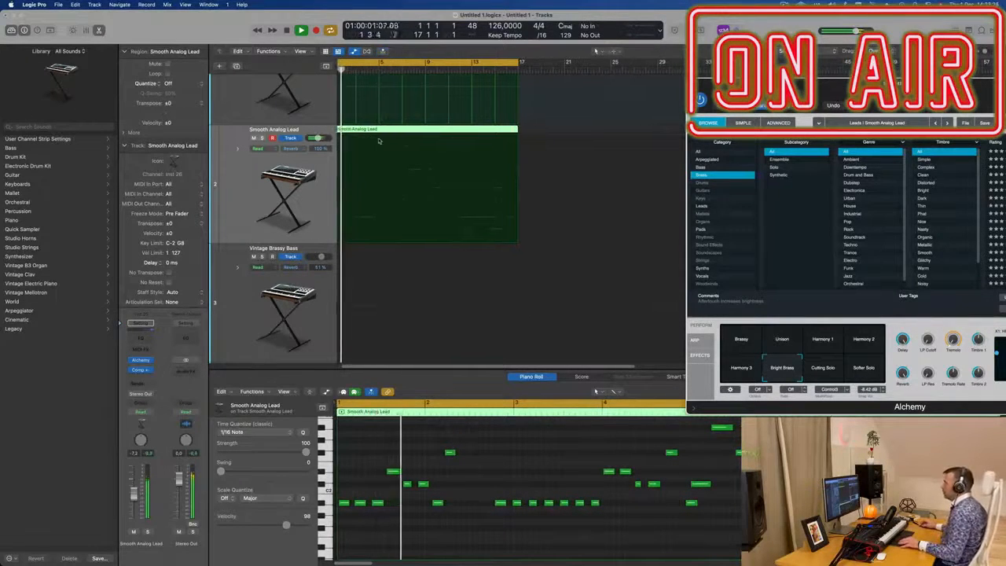
{"action": "scroll", "coordinate": [391, 128], "scroll_direction": "up", "scroll_amount": 2}
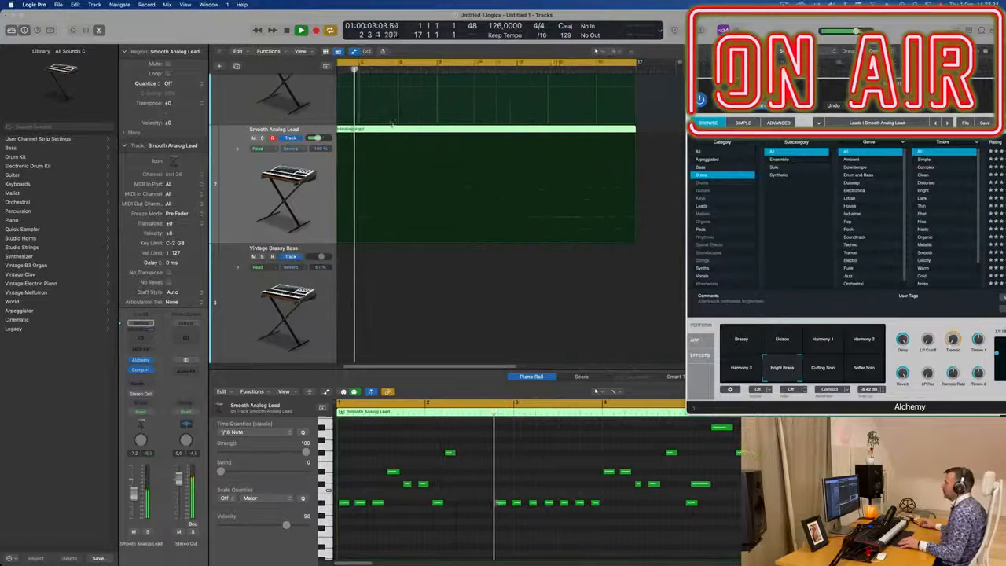
{"action": "scroll", "coordinate": [367, 144], "scroll_direction": "down", "scroll_amount": 2}
Step: Split the recorded lead region at the playhead near bar 3, splitting the crossing notes
{"action": "key", "text": "super+t"}
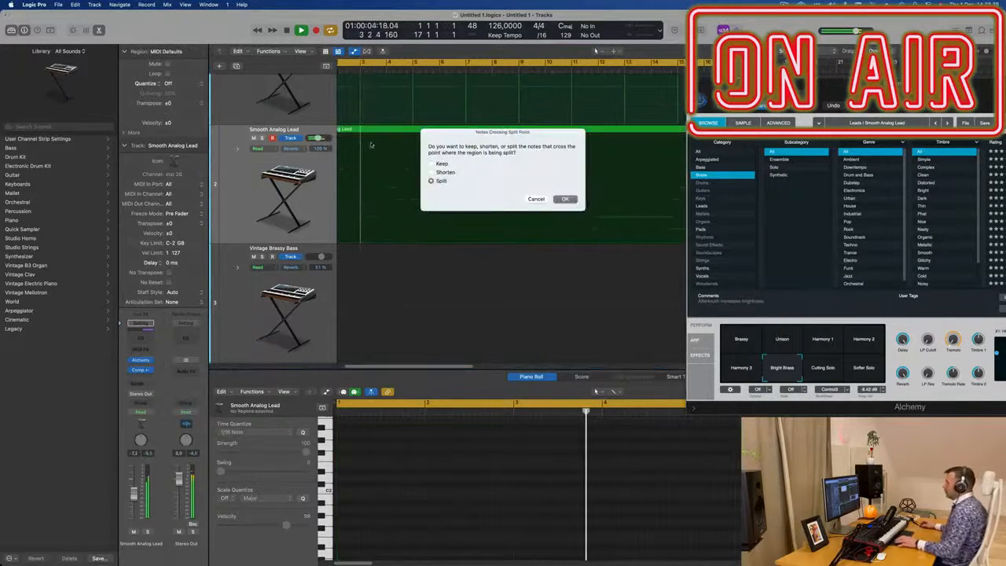
{"action": "left_click", "coordinate": [565, 199]}
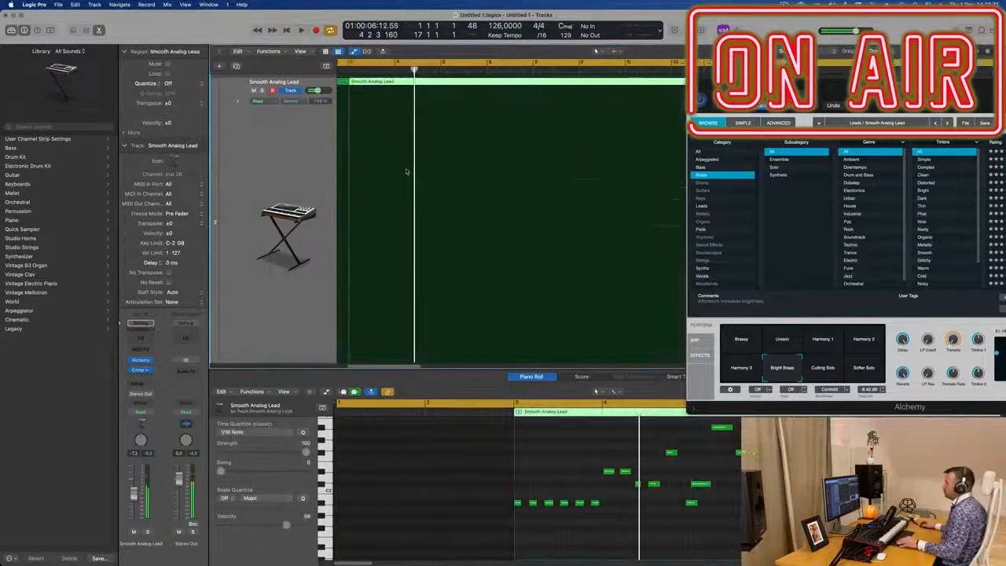
Step: Remove the first piece of the split lead region and move the remaining region to bar 1
{"action": "scroll", "coordinate": [406, 170], "scroll_direction": "down", "scroll_amount": 2}
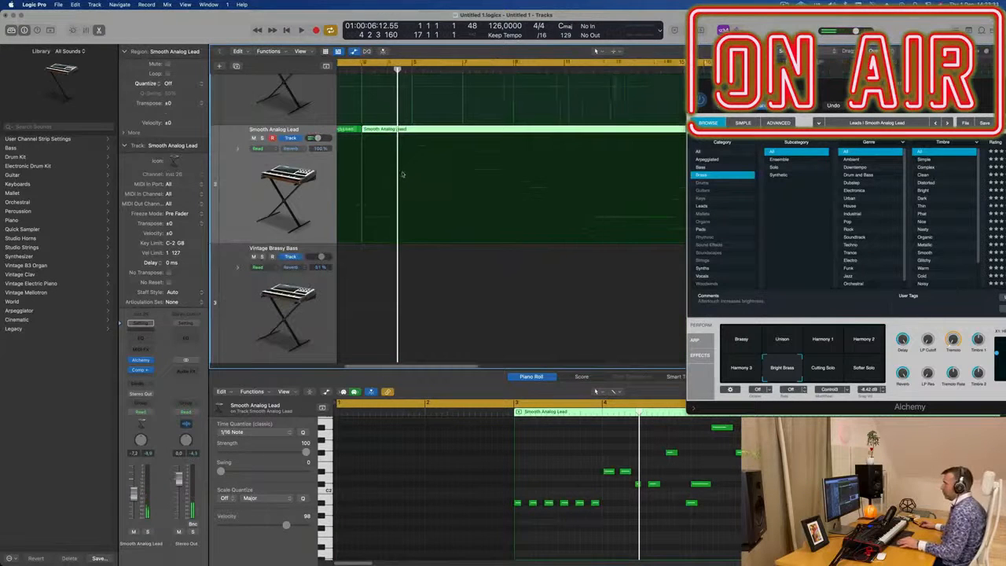
{"action": "scroll", "coordinate": [402, 174], "scroll_direction": "down", "scroll_amount": 3}
{"action": "left_click", "coordinate": [354, 134]}
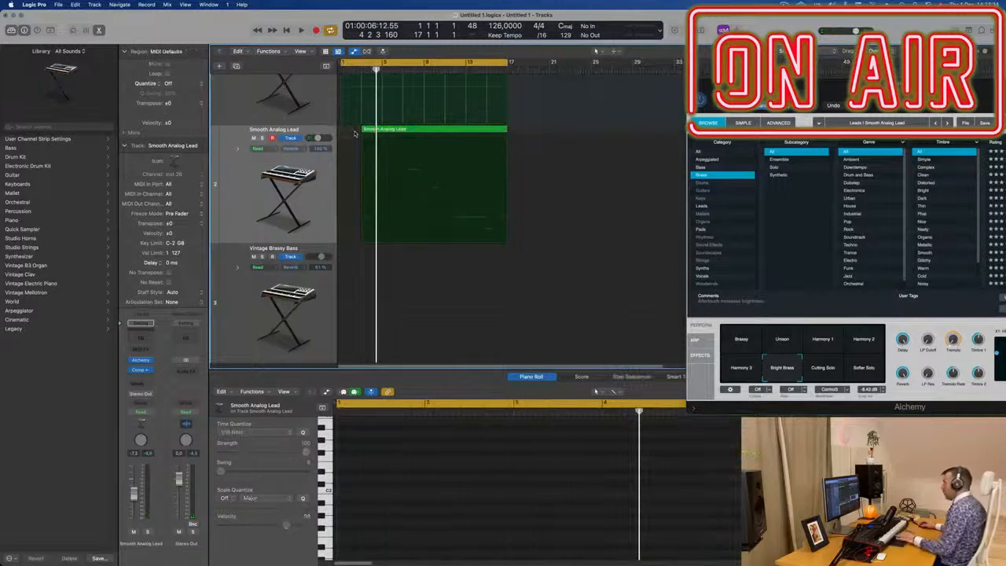
{"action": "left_click_drag", "start_coordinate": [399, 132], "coordinate": [378, 133]}
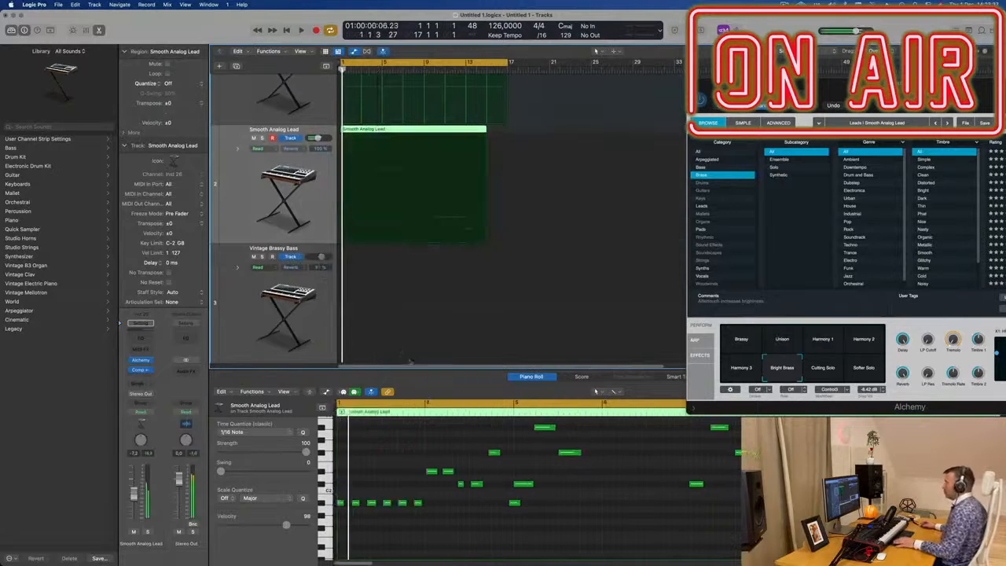
Step: Select notes in the lead region and lengthen the note at bar 3 to two bars
{"action": "key", "text": "super+a"}
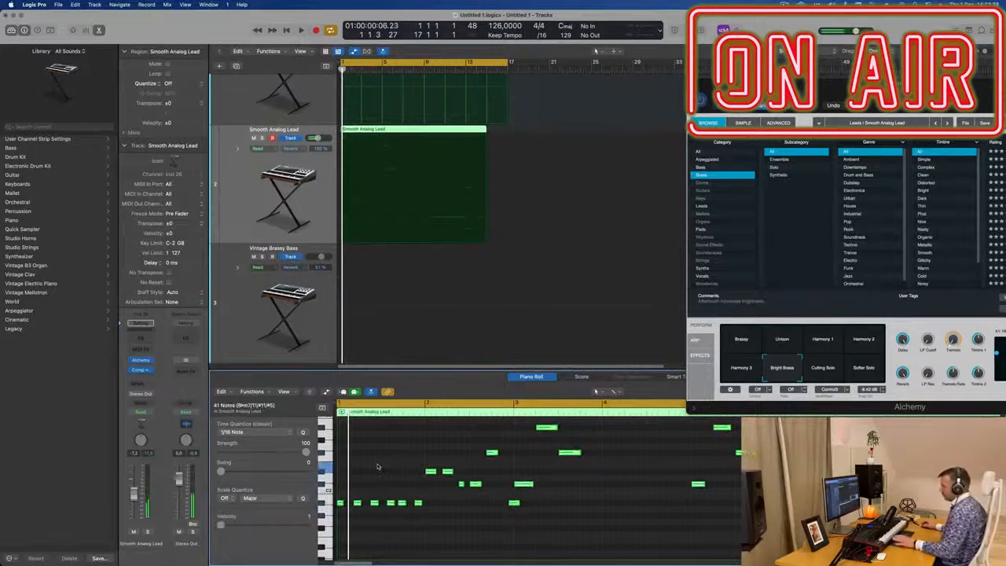
{"action": "scroll", "coordinate": [379, 467], "scroll_direction": "up", "scroll_amount": 2}
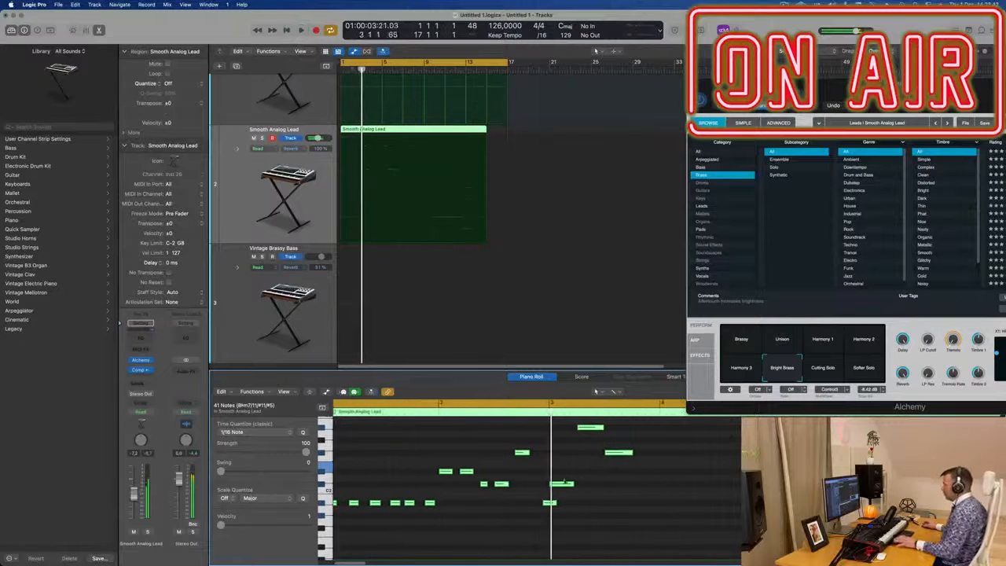
{"action": "left_click", "coordinate": [574, 484]}
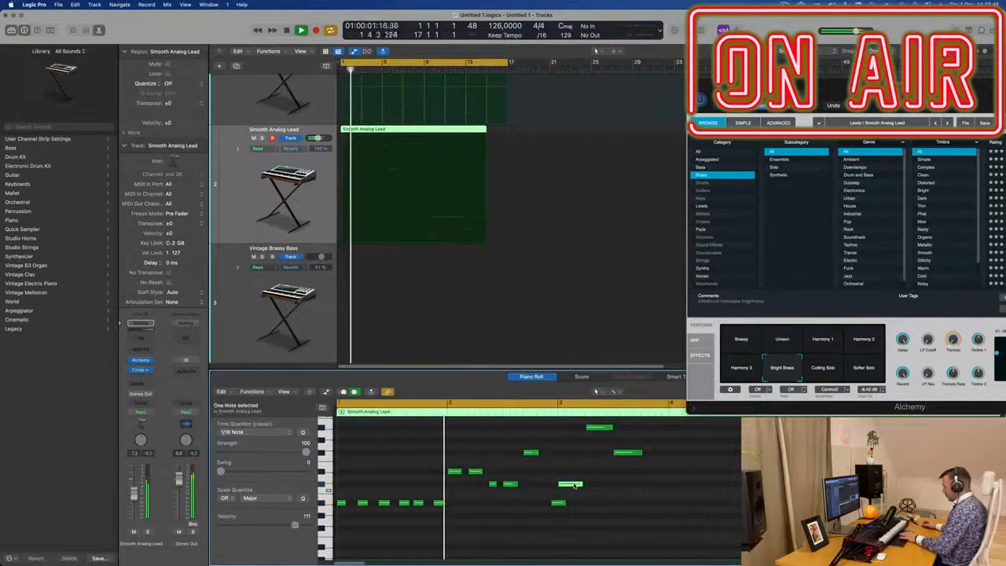
{"action": "key", "text": "space"}
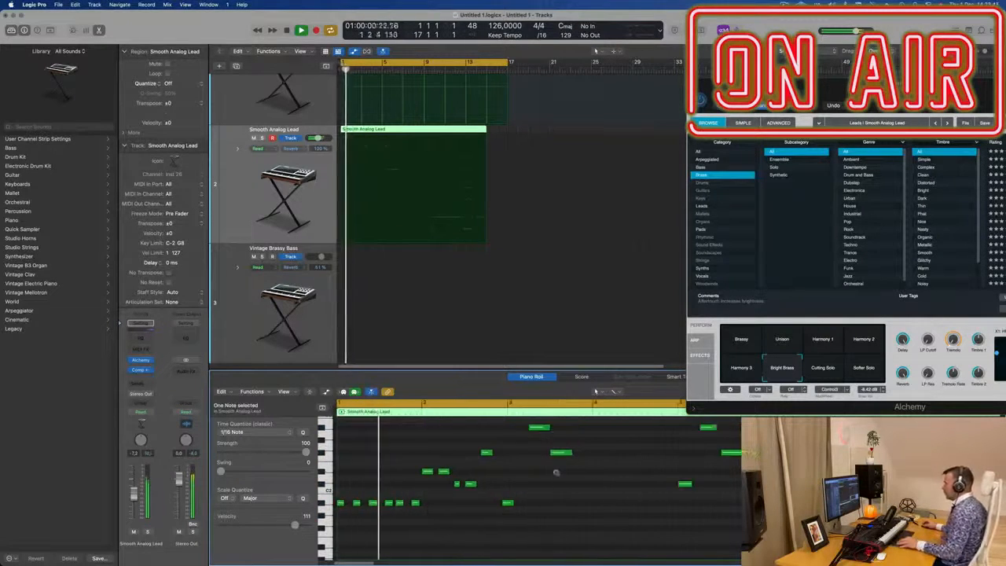
{"action": "left_click_drag", "start_coordinate": [530, 475], "coordinate": [563, 430]}
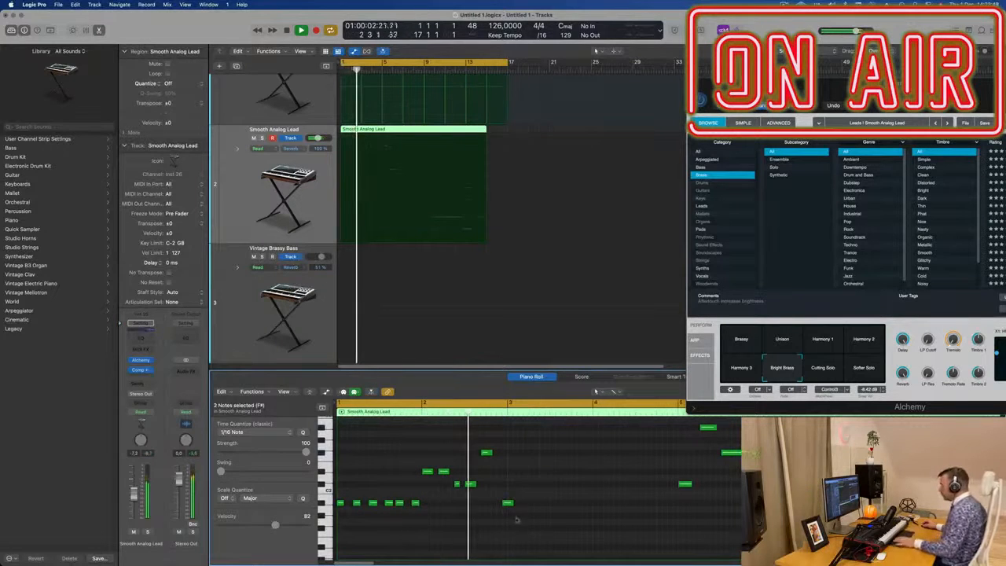
{"action": "left_click_drag", "start_coordinate": [510, 503], "coordinate": [678, 507]}
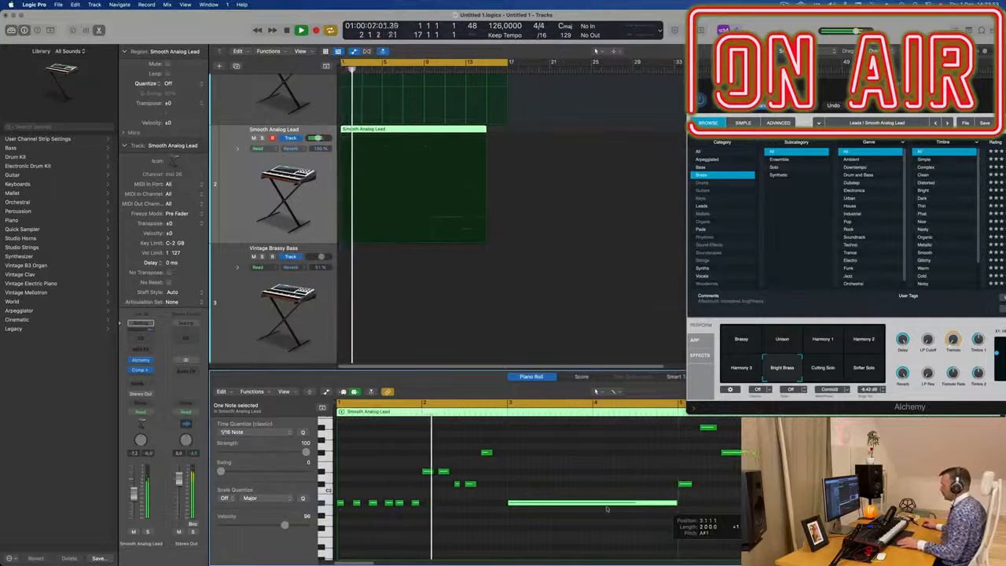
Step: Duplicate the lead track and copy the lead region onto the new track below
{"action": "scroll", "coordinate": [450, 544], "scroll_direction": "down", "scroll_amount": 1}
{"action": "scroll", "coordinate": [450, 544], "scroll_direction": "down", "scroll_amount": 1}
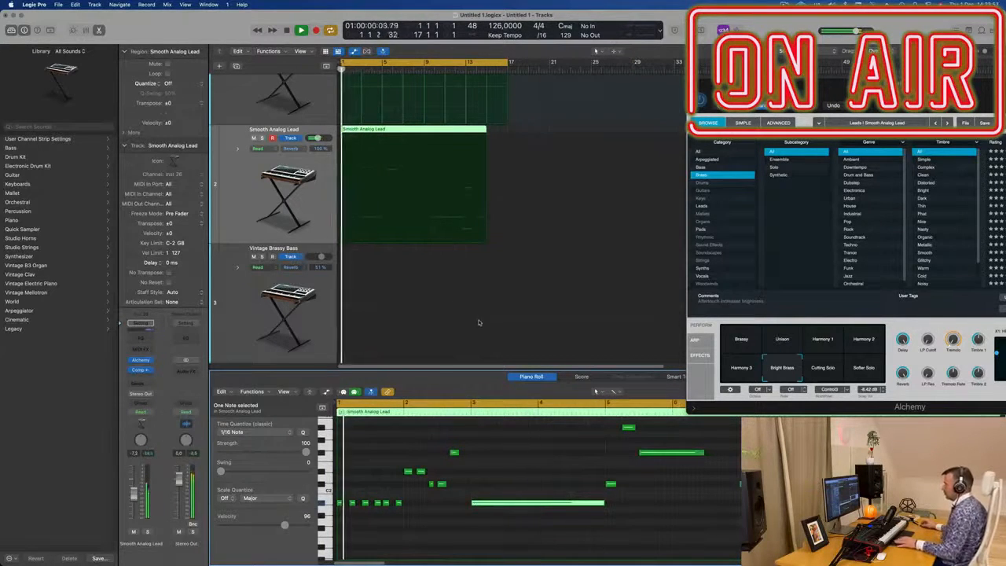
{"action": "scroll", "coordinate": [421, 319], "scroll_direction": "down", "scroll_amount": 1}
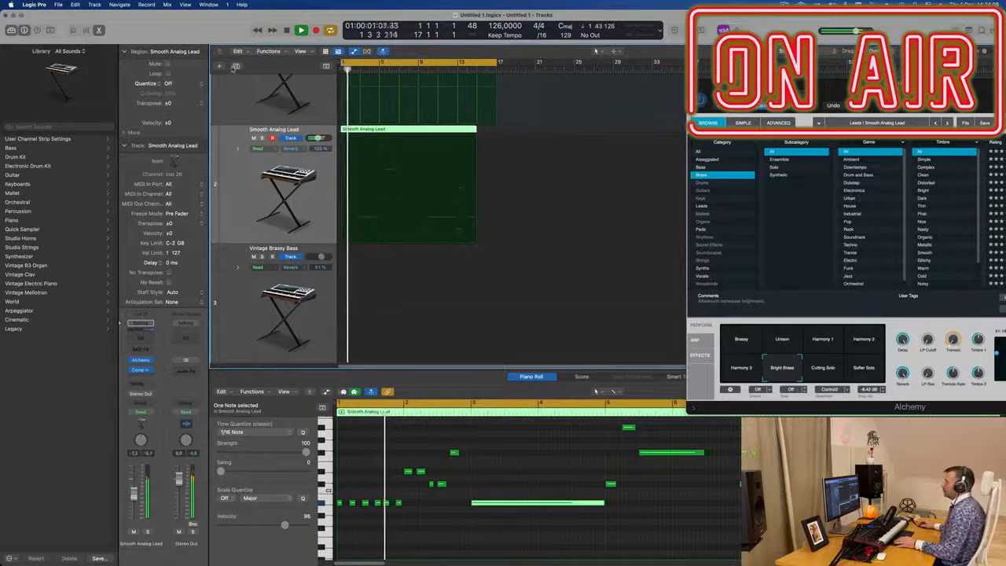
{"action": "key", "text": "super+d"}
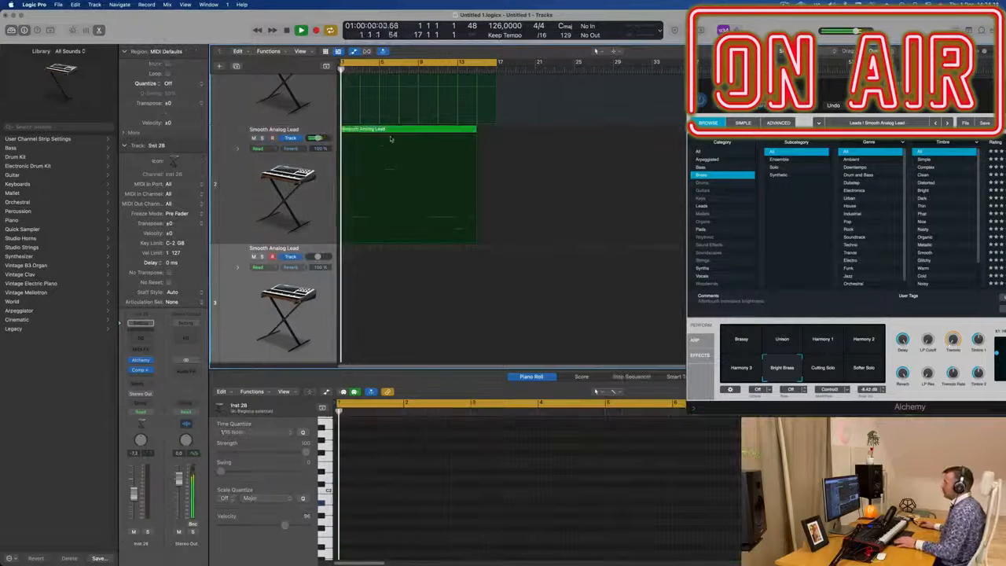
{"action": "left_click_drag", "start_coordinate": [395, 148], "coordinate": [410, 386]}
Step: Play back, remove most notes from the copied lead region and move the long note to its start
{"action": "key", "text": "space"}
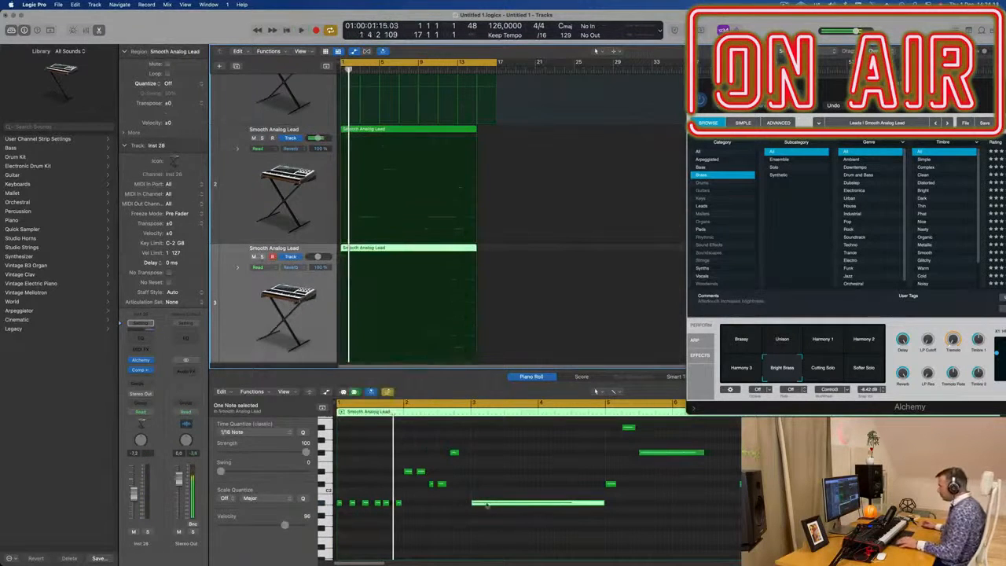
{"action": "key", "text": "space"}
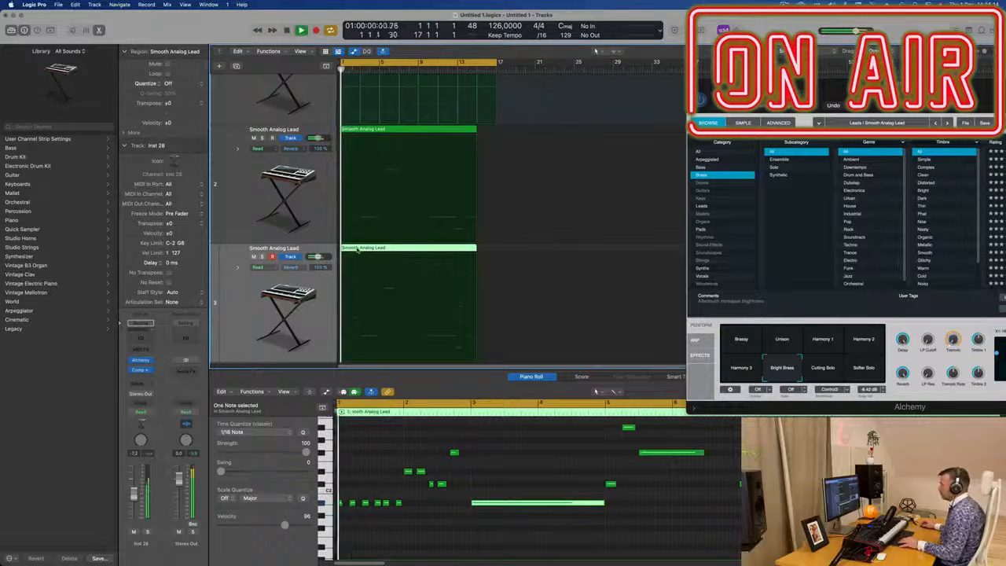
{"action": "key", "text": "space"}
{"action": "left_click", "coordinate": [295, 204]}
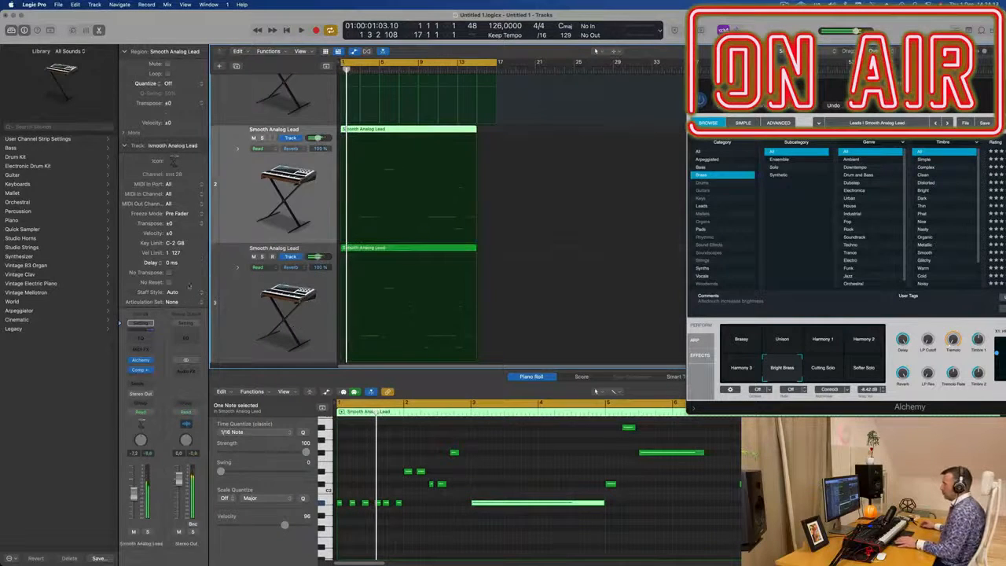
{"action": "key", "text": "space"}
{"action": "key", "text": "space"}
{"action": "left_click", "coordinate": [279, 343]}
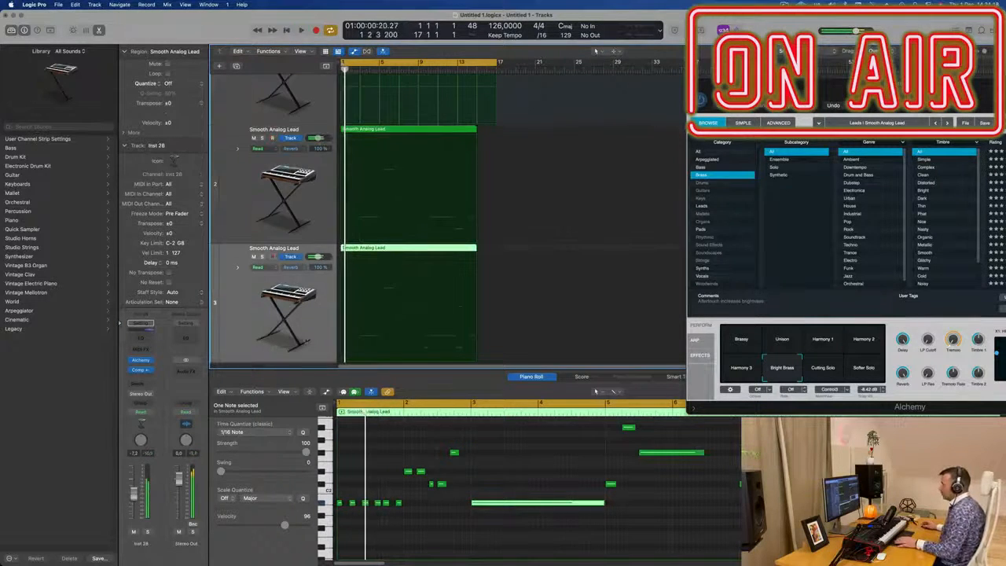
{"action": "left_click_drag", "start_coordinate": [466, 453], "coordinate": [337, 551]}
{"action": "left_click_drag", "start_coordinate": [494, 489], "coordinate": [357, 488]}
{"action": "key", "text": "space"}
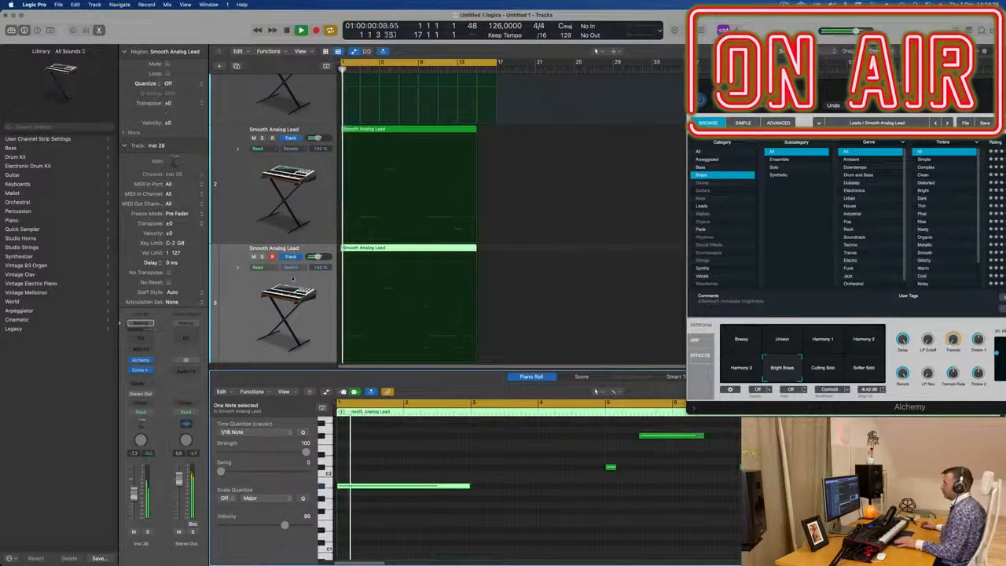
Step: Split the copied lead region at bar 3 and delete its second part
{"action": "key", "text": "super+Left"}
{"action": "key", "text": "super+Right"}
{"action": "key", "text": "Return"}
{"action": "scroll", "coordinate": [370, 262], "scroll_direction": "up", "scroll_amount": 5}
{"action": "key", "text": "super+Right"}
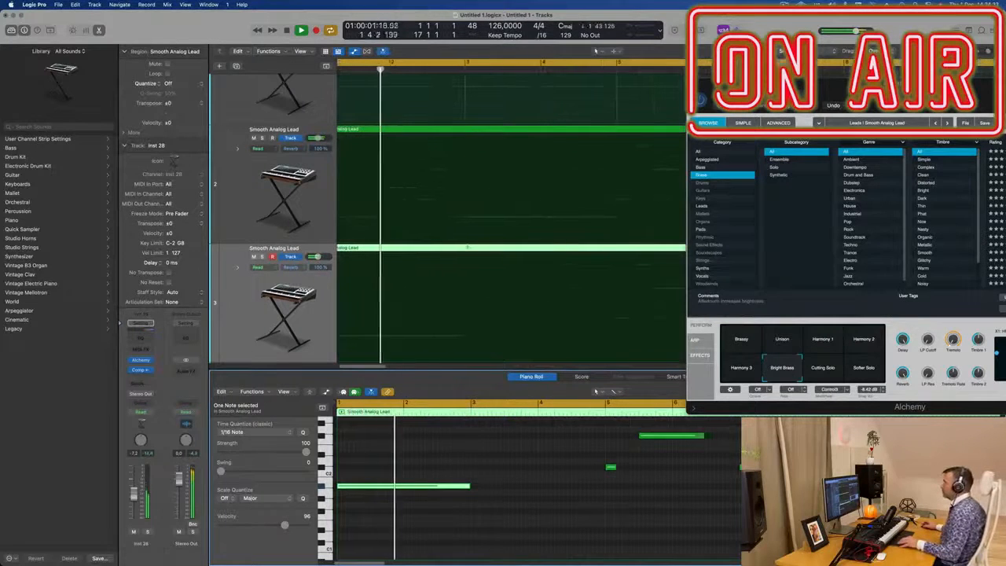
{"action": "double_click", "coordinate": [465, 256]}
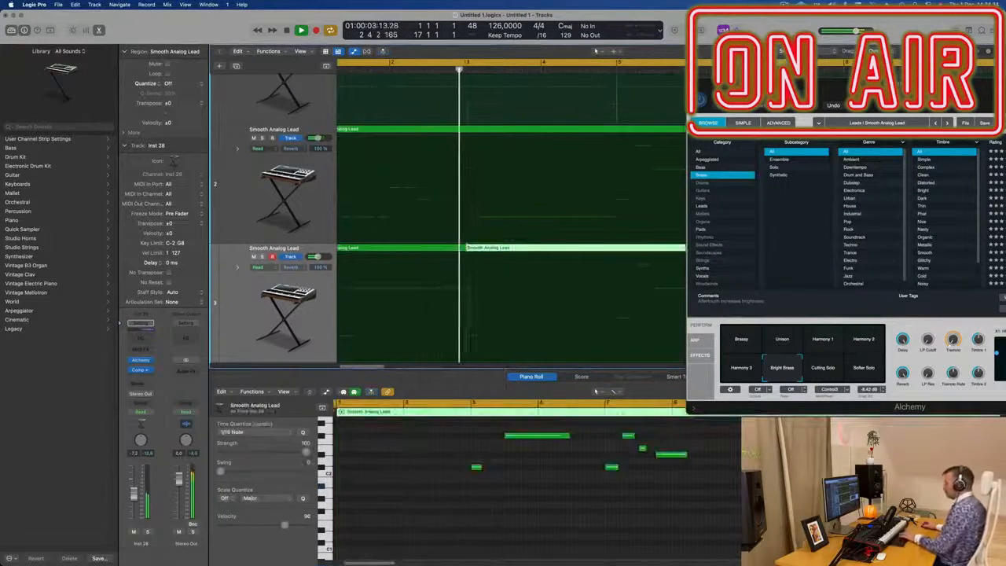
{"action": "key", "text": "Delete"}
{"action": "key", "text": "Return"}
{"action": "left_click", "coordinate": [392, 249]}
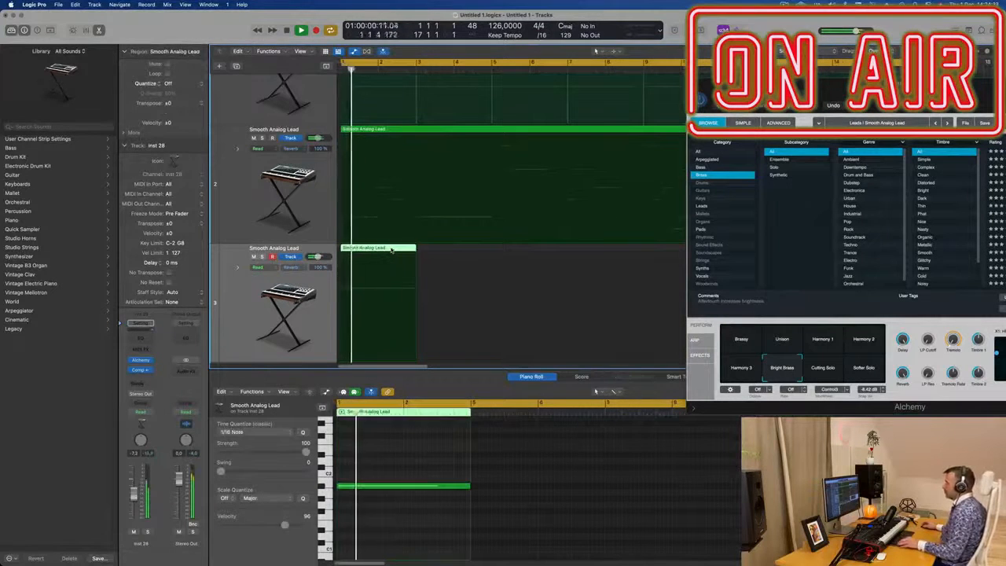
Step: Copy the shortened lead region to directly after itself on the new track
{"action": "key", "text": "super+Left"}
{"action": "key", "text": "super+Left"}
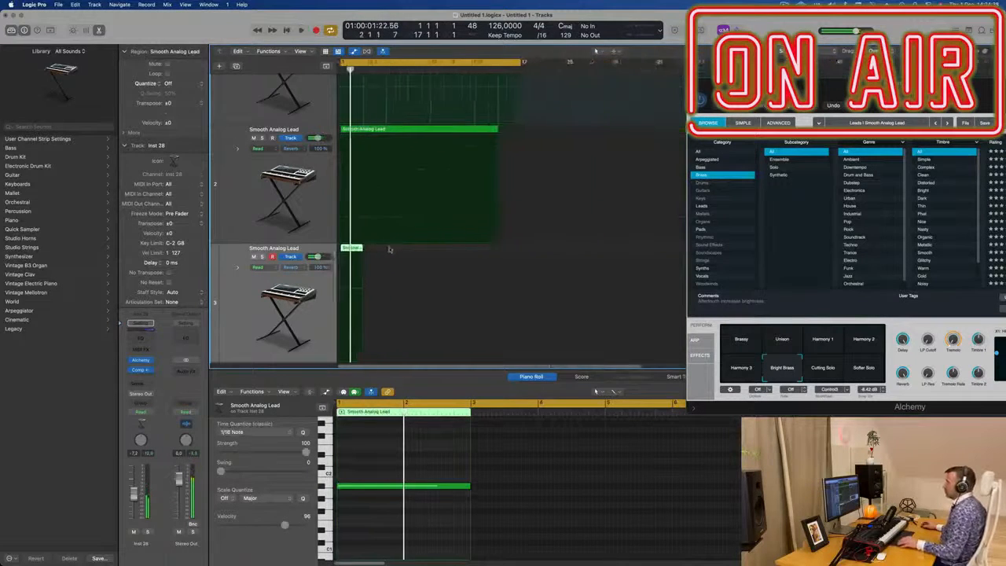
{"action": "left_click_drag", "start_coordinate": [369, 250], "coordinate": [418, 255]}
{"action": "key", "text": "space"}
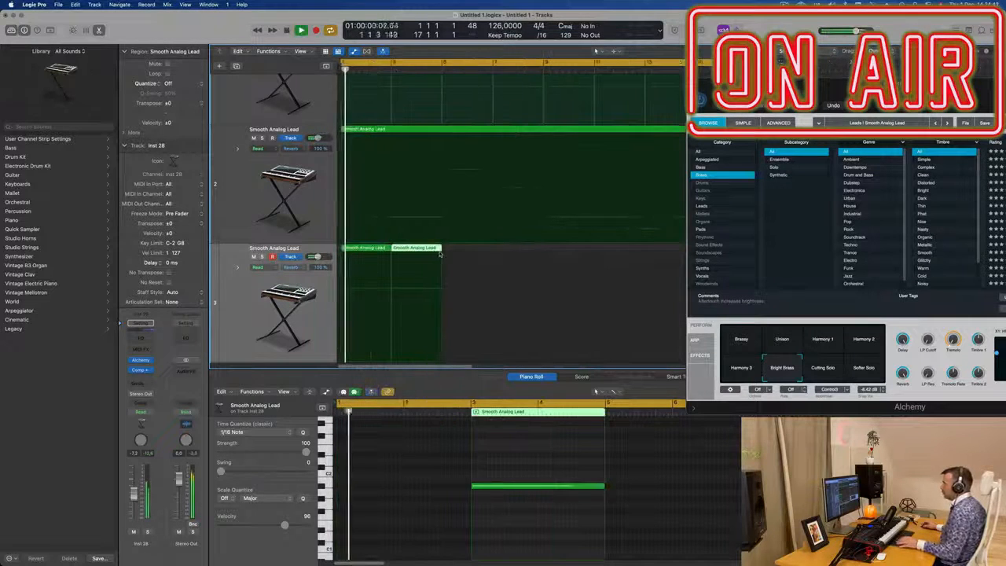
{"action": "left_click", "coordinate": [239, 295]}
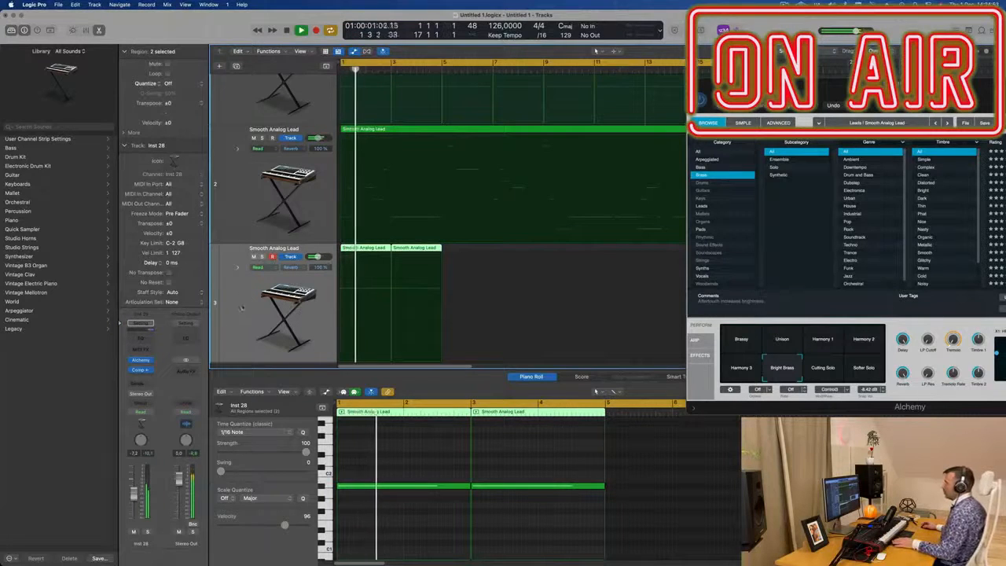
Step: Delete both lead regions from the new track
{"action": "key", "text": "space"}
{"action": "left_click", "coordinate": [452, 487]}
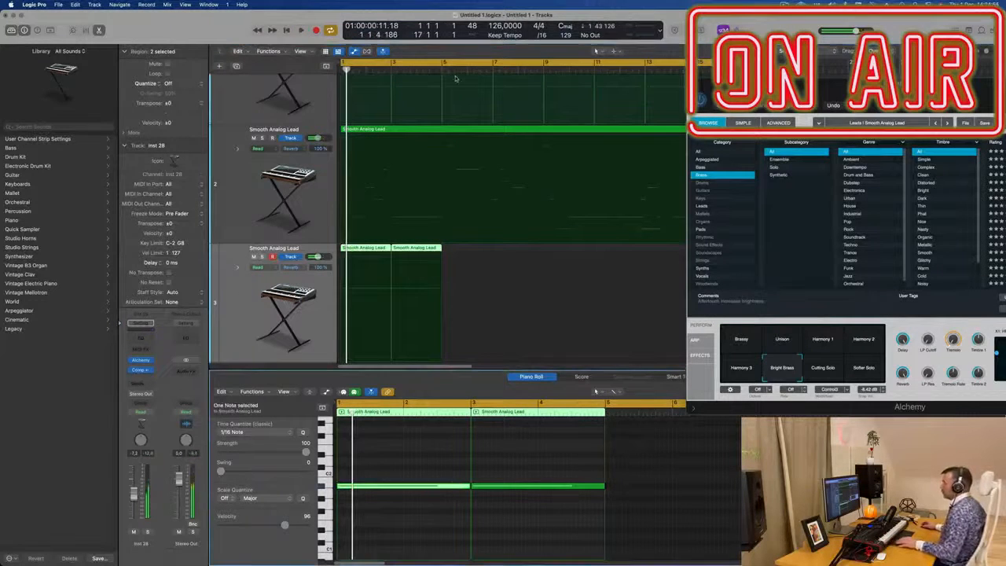
{"action": "scroll", "coordinate": [423, 174], "scroll_direction": "down", "scroll_amount": 2}
{"action": "key", "text": "space"}
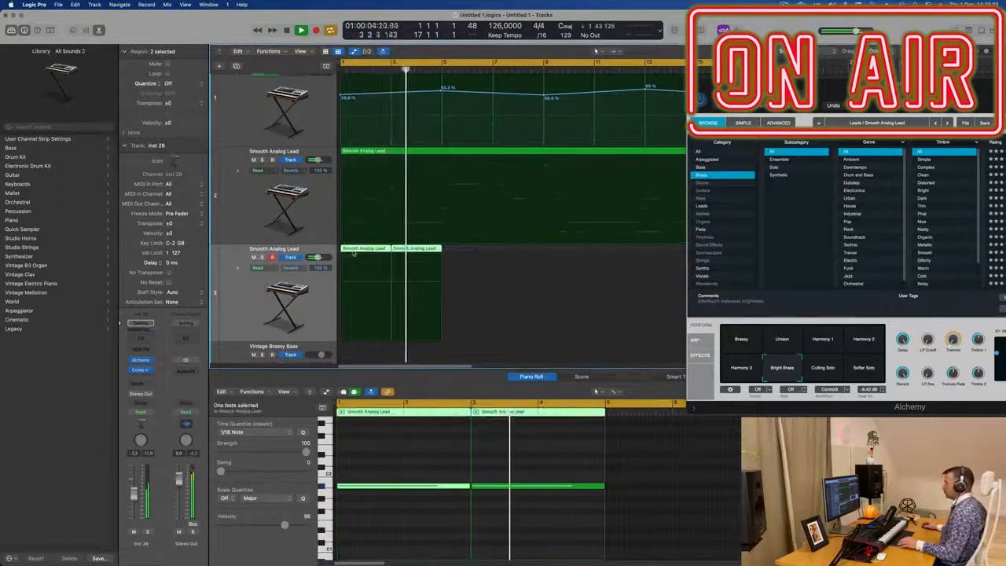
{"action": "key", "text": "Delete"}
Step: Copy the first Deep Tech region from the top track onto the new track at bar 1
{"action": "scroll", "coordinate": [404, 248], "scroll_direction": "down", "scroll_amount": 1}
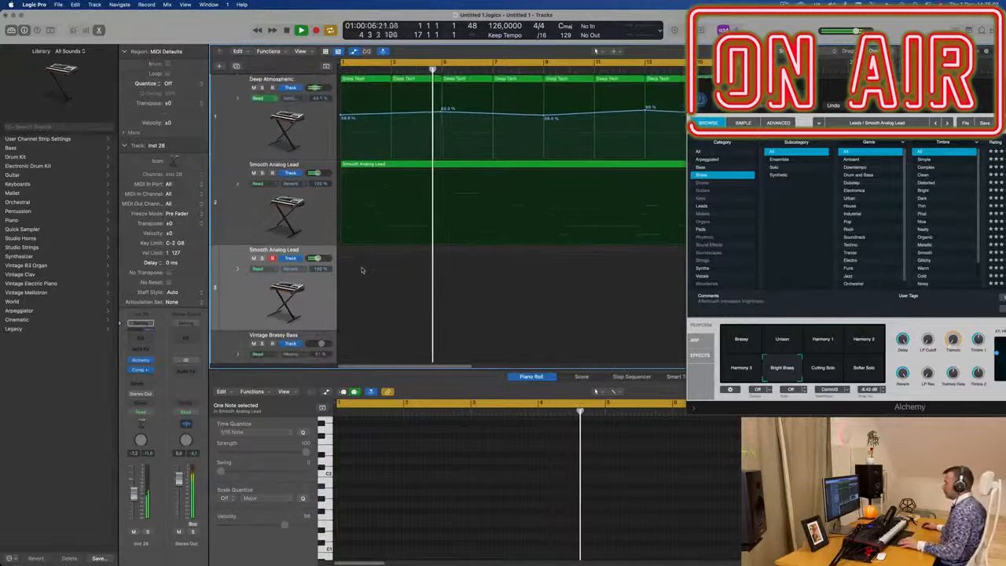
{"action": "key", "text": "Return"}
{"action": "left_click", "coordinate": [373, 81]}
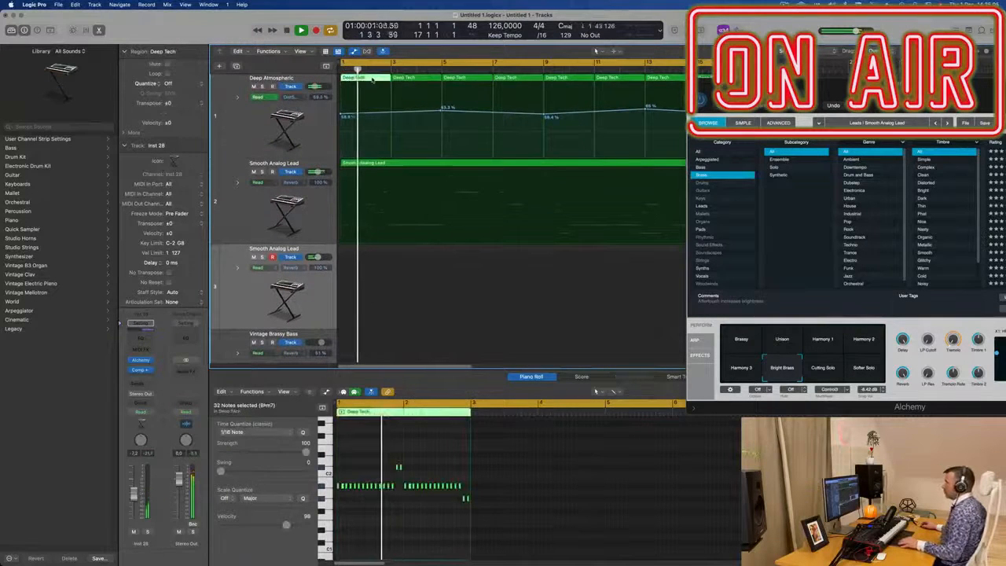
{"action": "left_click_drag", "start_coordinate": [372, 81], "coordinate": [356, 256]}
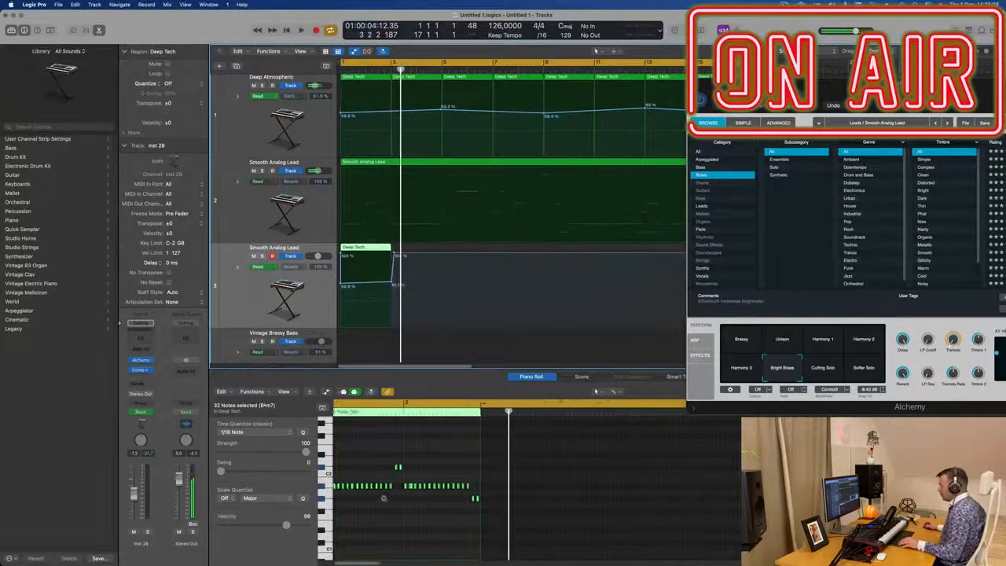
Step: Remove most notes from the copied Deep Tech region and stretch the remaining ones into two long notes
{"action": "left_click_drag", "start_coordinate": [399, 481], "coordinate": [344, 504]}
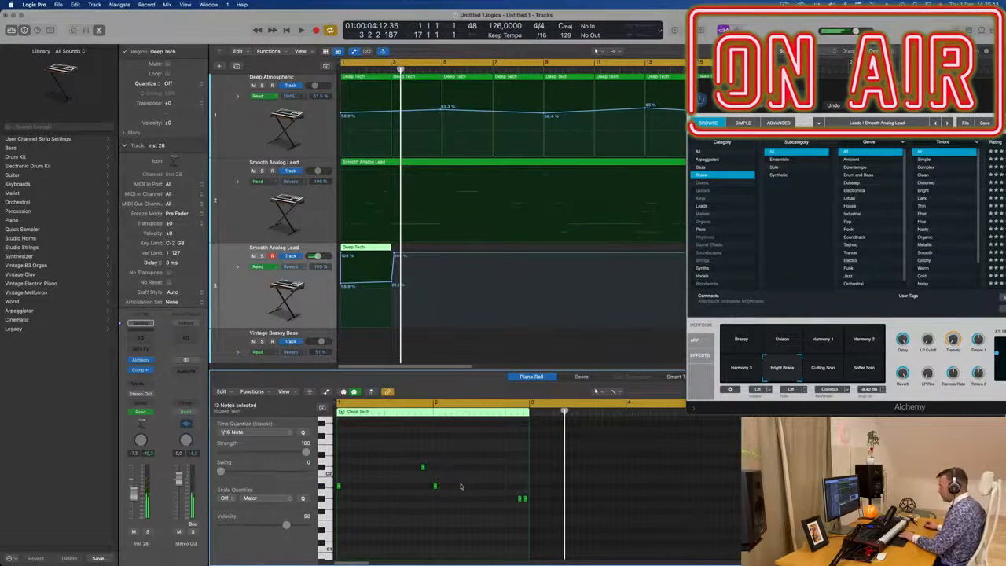
{"action": "left_click_drag", "start_coordinate": [340, 485], "coordinate": [422, 467]}
{"action": "left_click", "coordinate": [422, 467]}
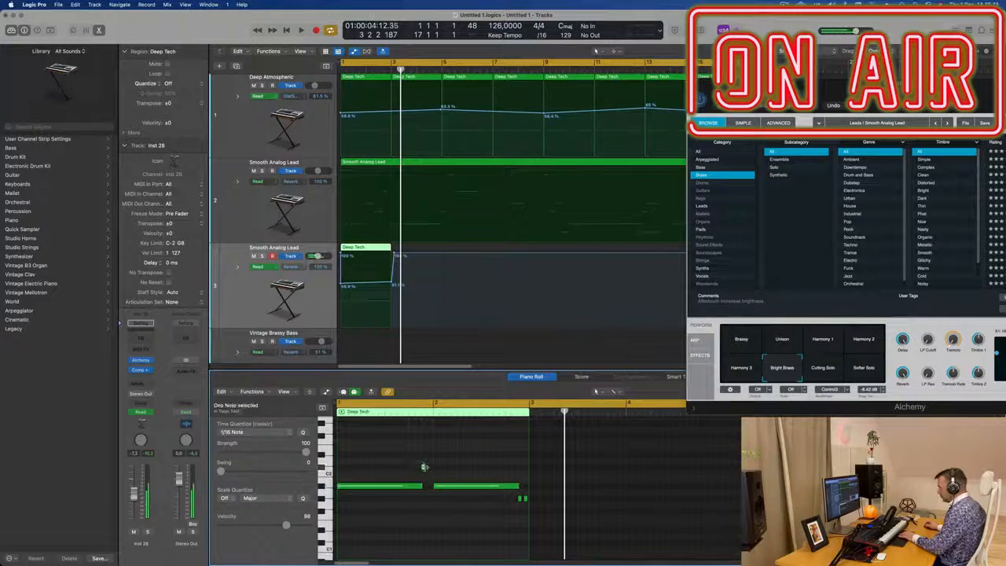
{"action": "left_click", "coordinate": [425, 468]}
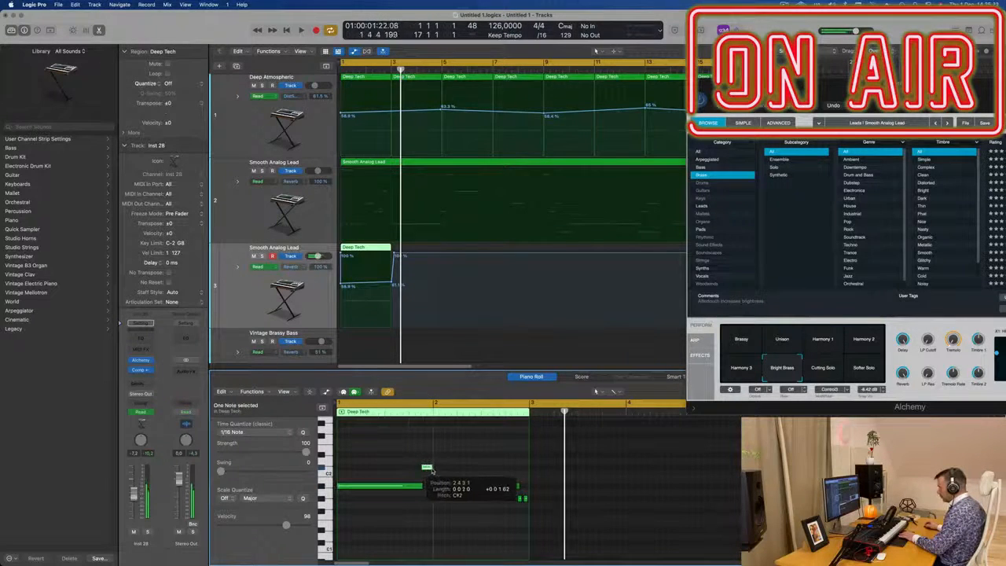
{"action": "left_click", "coordinate": [519, 499]}
{"action": "key", "text": "space"}
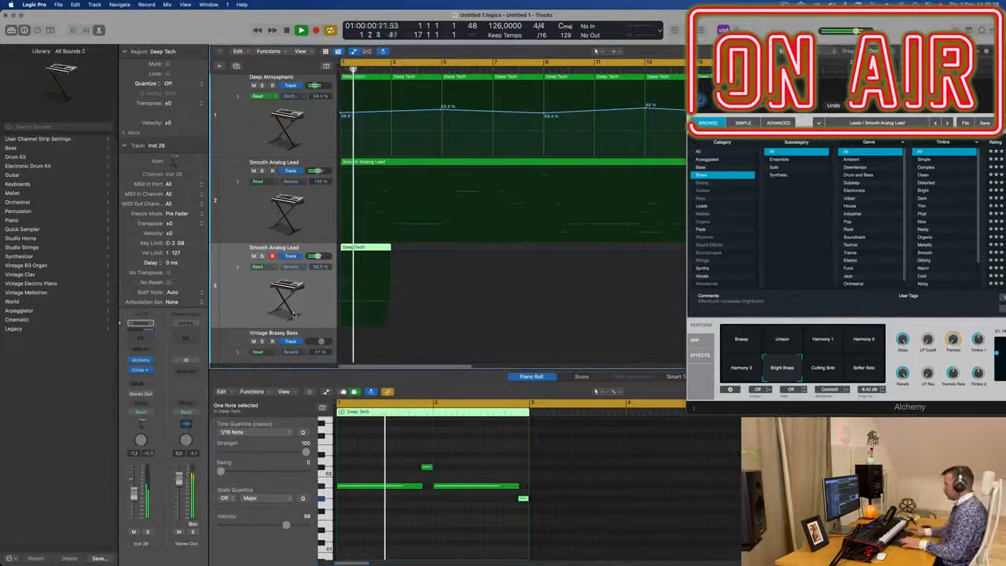
Step: Open the new track's Alchemy instrument window and move it aside
{"action": "left_click", "coordinate": [140, 360]}
{"action": "left_click_drag", "start_coordinate": [548, 114], "coordinate": [776, 138]}
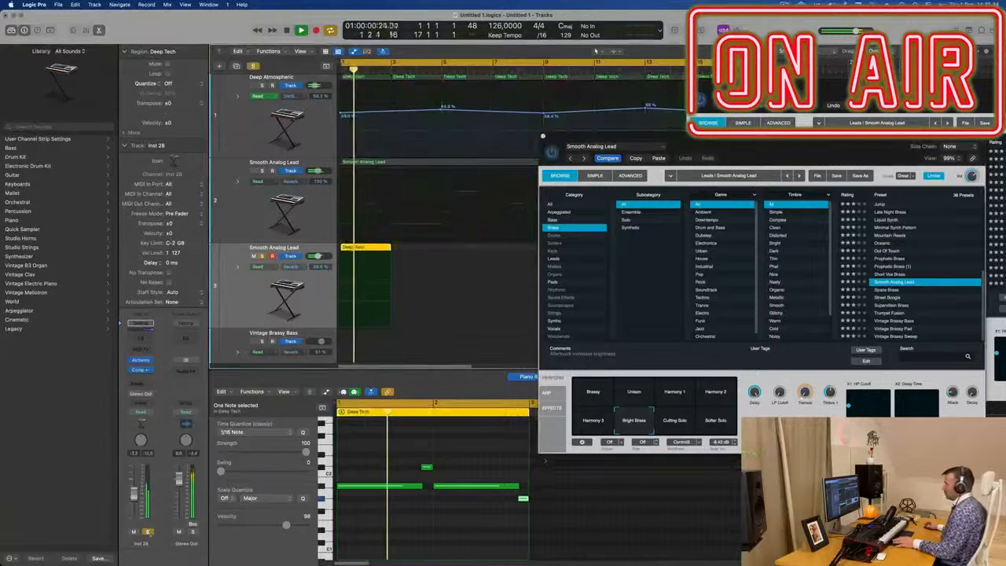
{"action": "left_click_drag", "start_coordinate": [776, 139], "coordinate": [757, 121]}
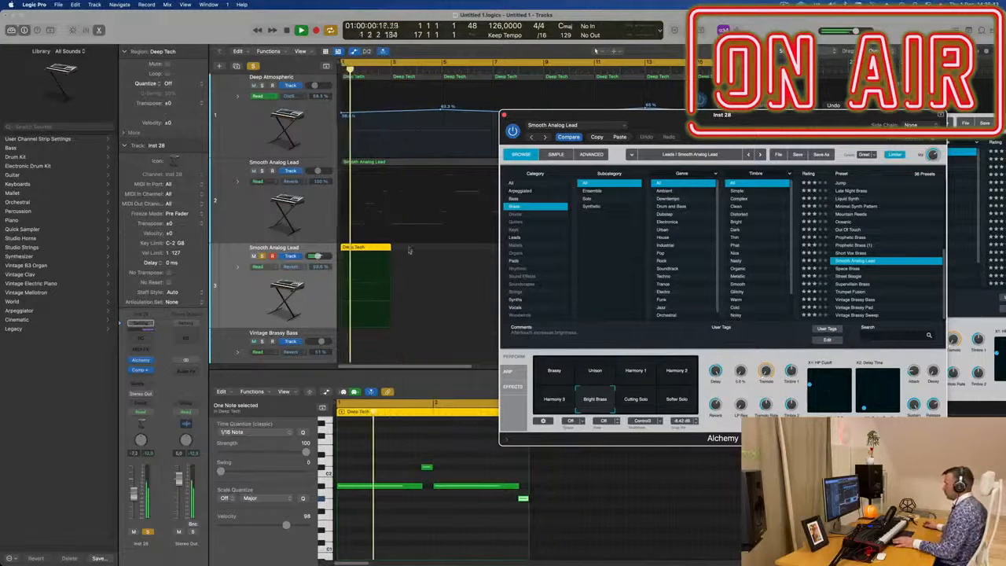
Step: Repeat the edited Deep Tech region once on the new track and play it back
{"action": "left_click", "coordinate": [356, 247]}
{"action": "key", "text": "super+r"}
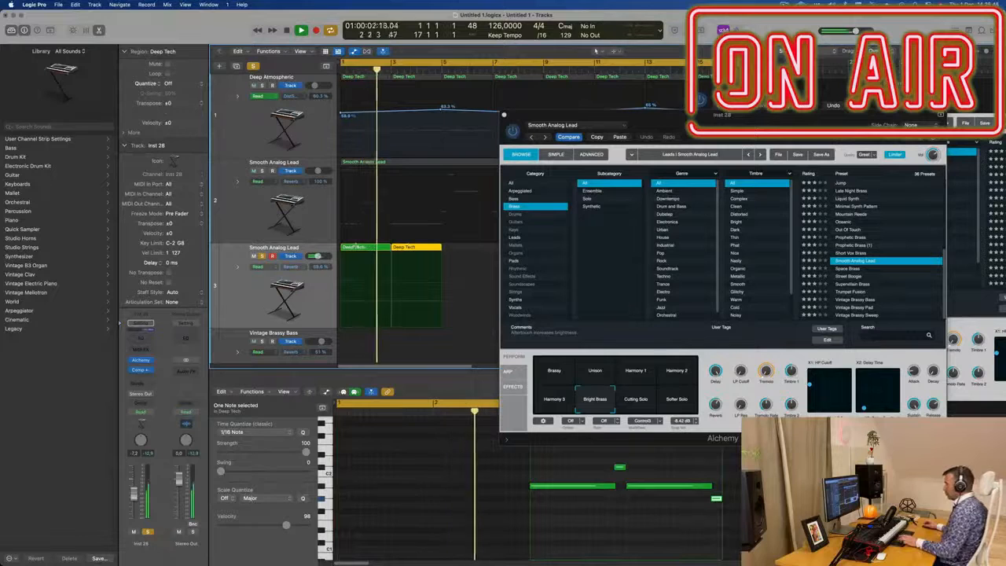
{"action": "left_click_drag", "start_coordinate": [768, 115], "coordinate": [791, 157]}
{"action": "key", "text": "Return"}
{"action": "key", "text": "space"}
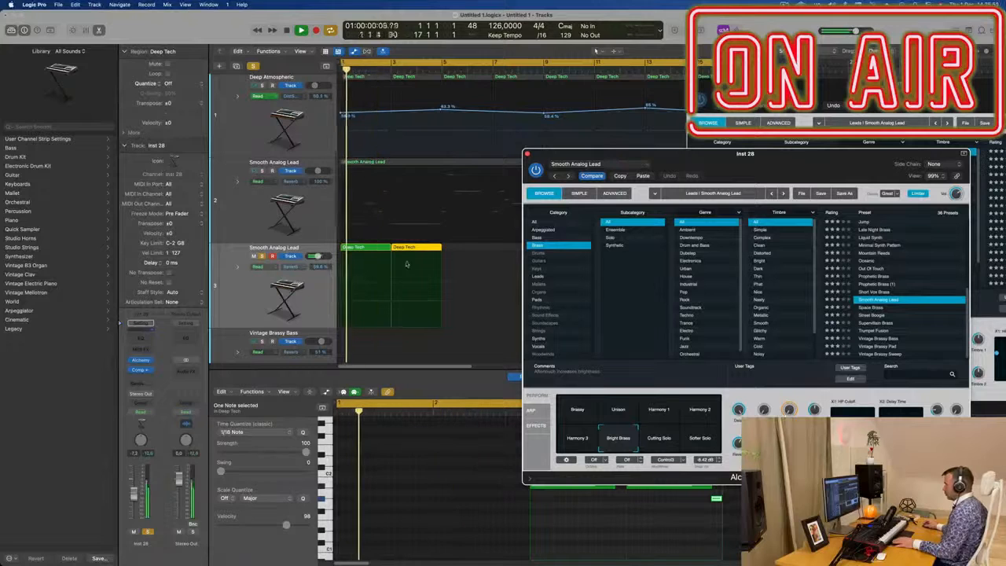
Step: Move the Alchemy window aside and lengthen the last note of the repeated region slightly
{"action": "left_click_drag", "start_coordinate": [647, 153], "coordinate": [962, 142]}
{"action": "key", "text": "Return"}
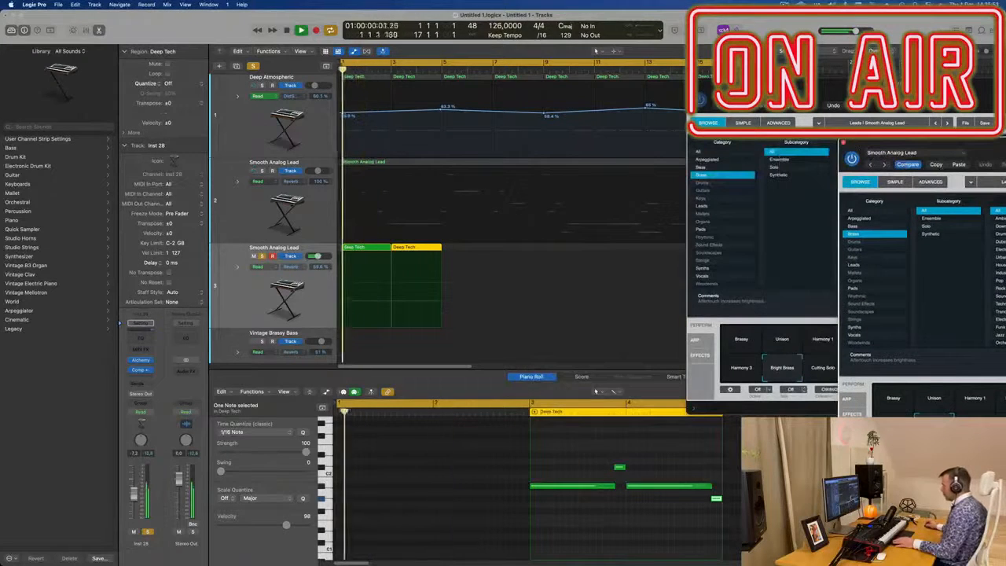
{"action": "left_click_drag", "start_coordinate": [627, 487], "coordinate": [630, 469]}
{"action": "left_click_drag", "start_coordinate": [723, 500], "coordinate": [729, 500]}
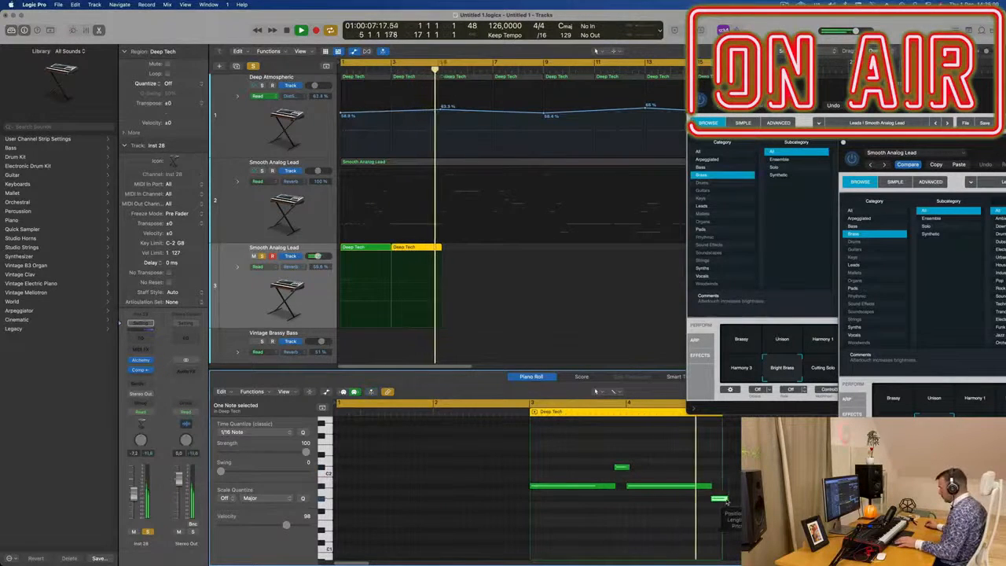
Step: Move the edited Deep Tech region on the third track back over the start of the region area
{"action": "left_click", "coordinate": [649, 448]}
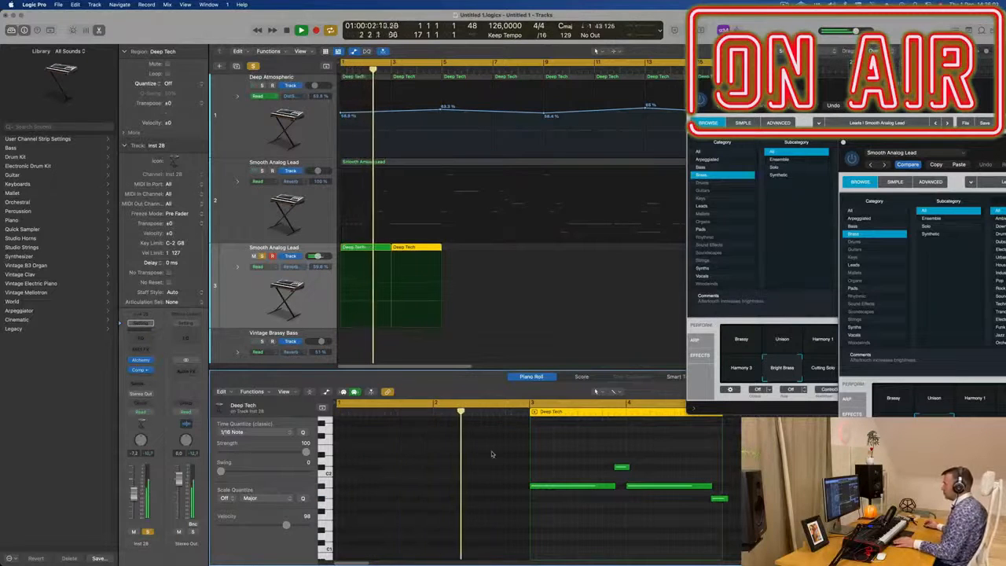
{"action": "left_click", "coordinate": [375, 247]}
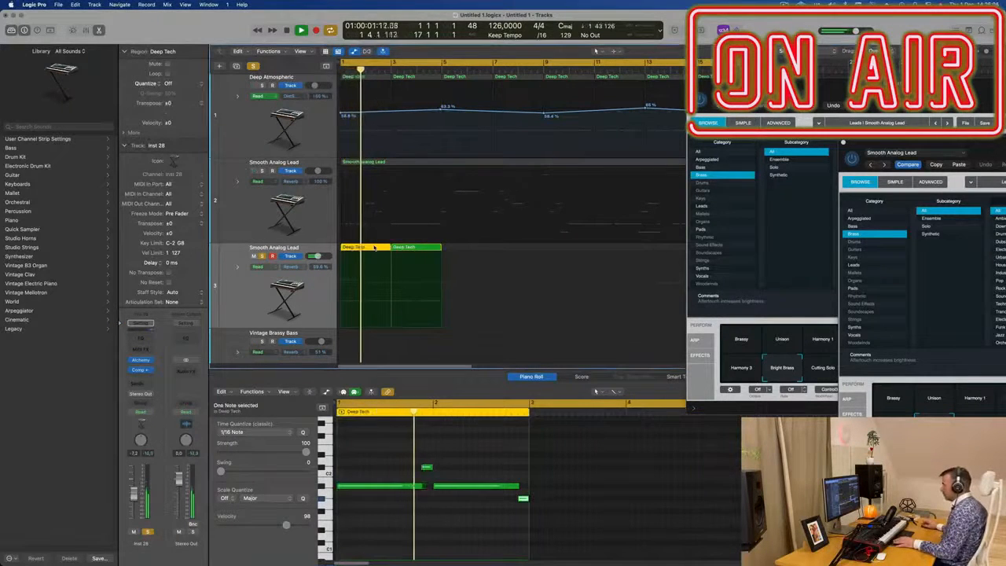
{"action": "left_click_drag", "start_coordinate": [389, 246], "coordinate": [364, 250]}
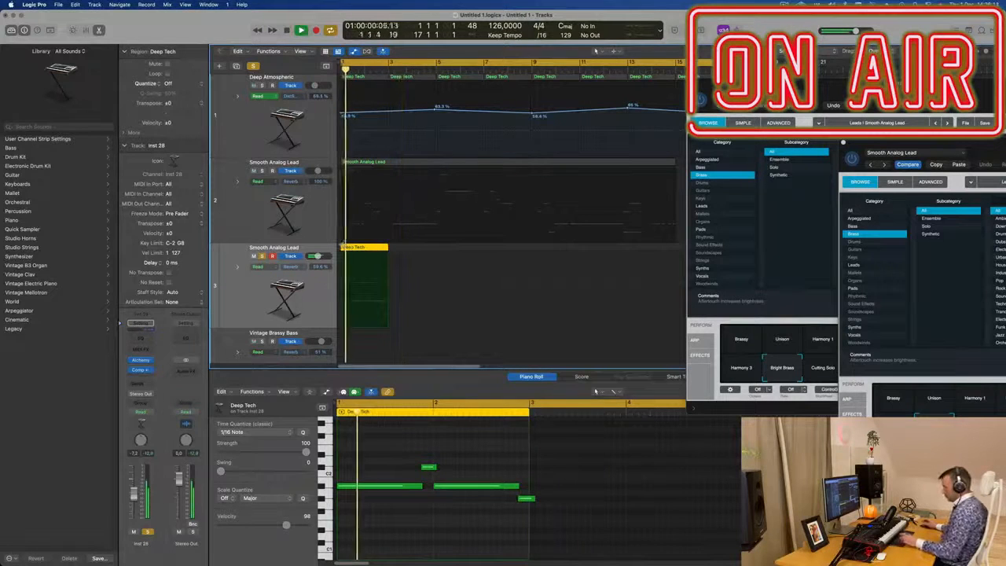
Step: Repeat the Deep Tech region once and join both copies into a single region
{"action": "key", "text": "super+r"}
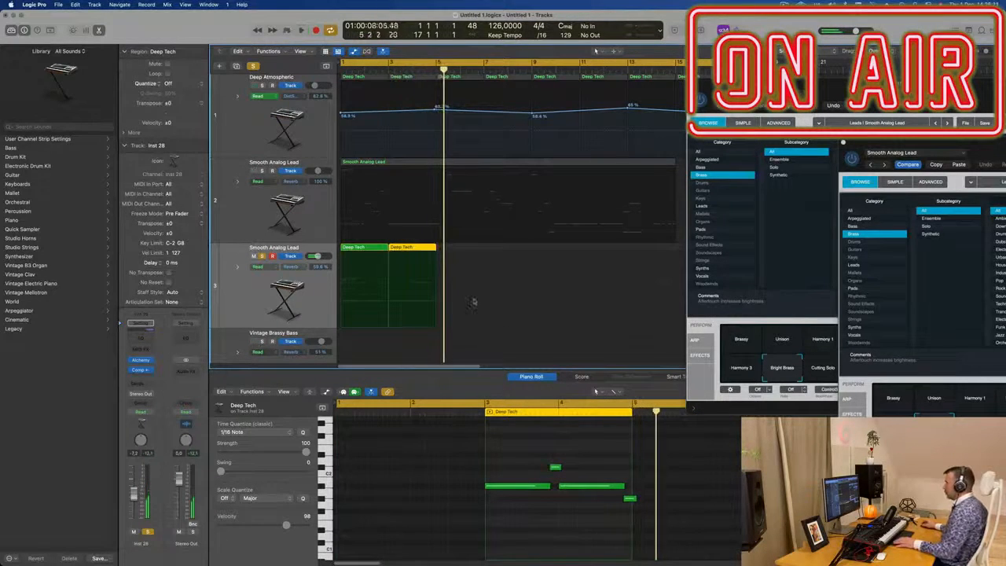
{"action": "left_click", "coordinate": [333, 247]}
{"action": "key", "text": "super+j"}
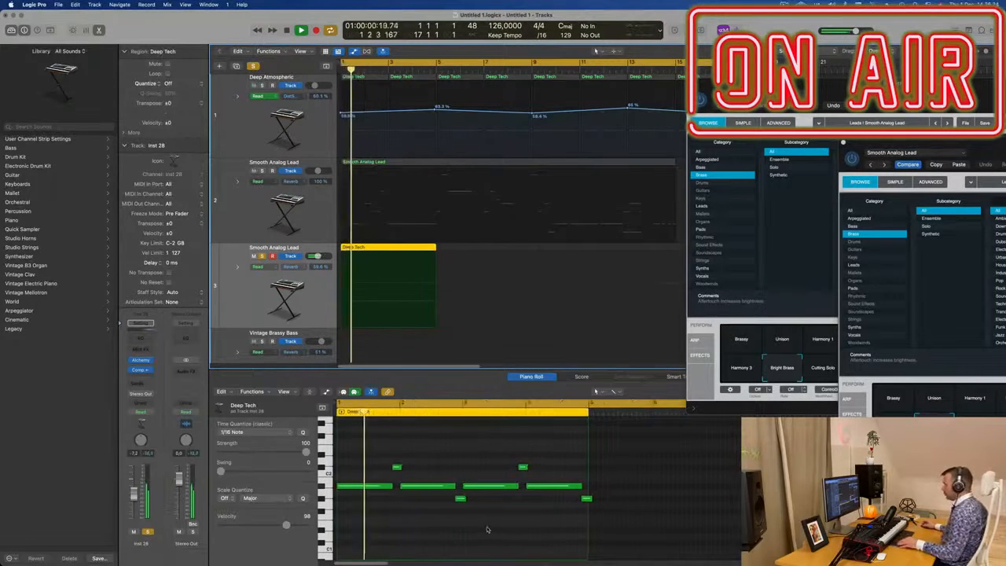
Step: Play back the joined Deep Tech region against the other tracks from the start
{"action": "left_click", "coordinate": [585, 499]}
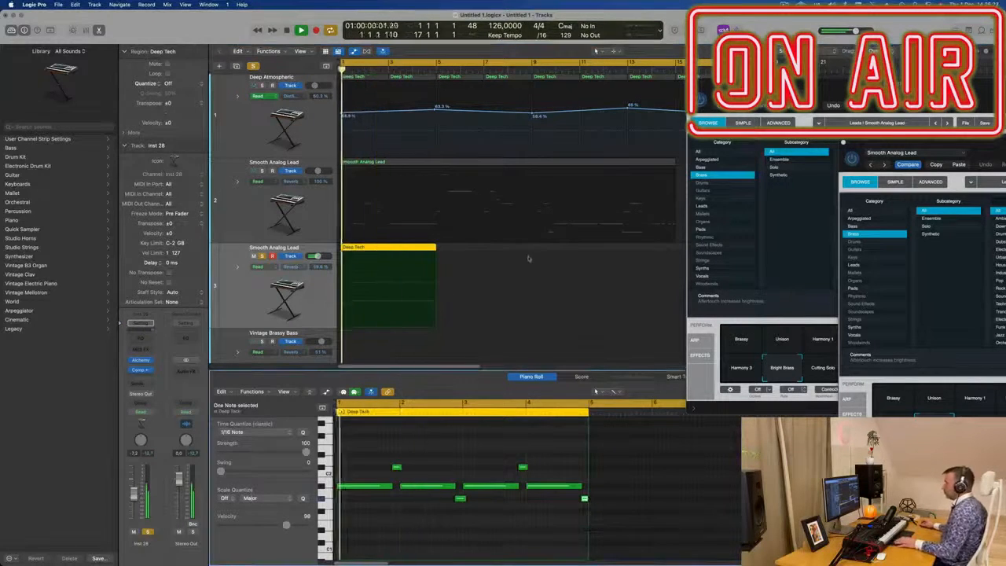
{"action": "scroll", "coordinate": [405, 239], "scroll_direction": "down", "scroll_amount": 3}
{"action": "scroll", "coordinate": [405, 239], "scroll_direction": "down", "scroll_amount": 2}
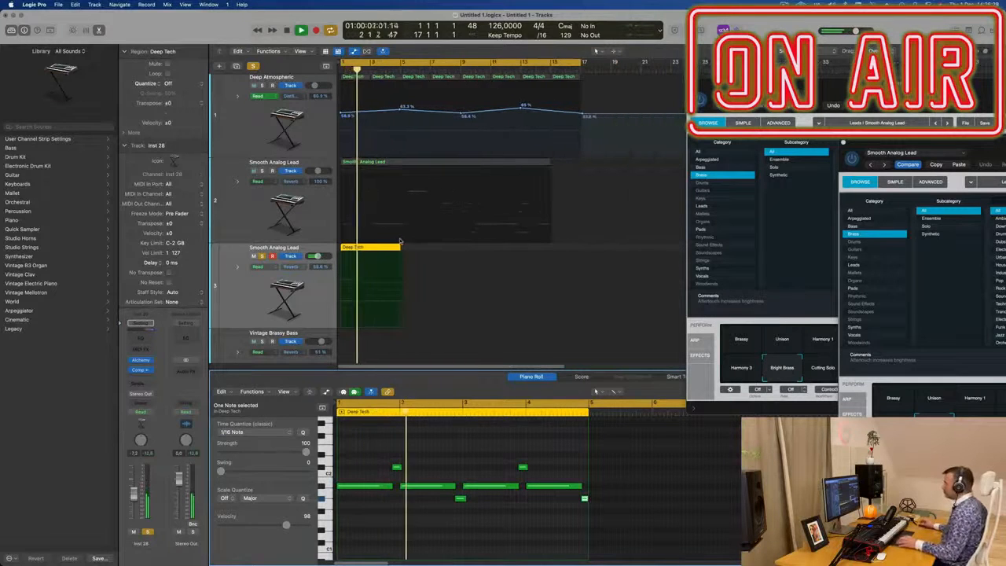
{"action": "key", "text": "Return"}
{"action": "key", "text": "space"}
{"action": "left_click", "coordinate": [263, 257]}
{"action": "key", "text": "space"}
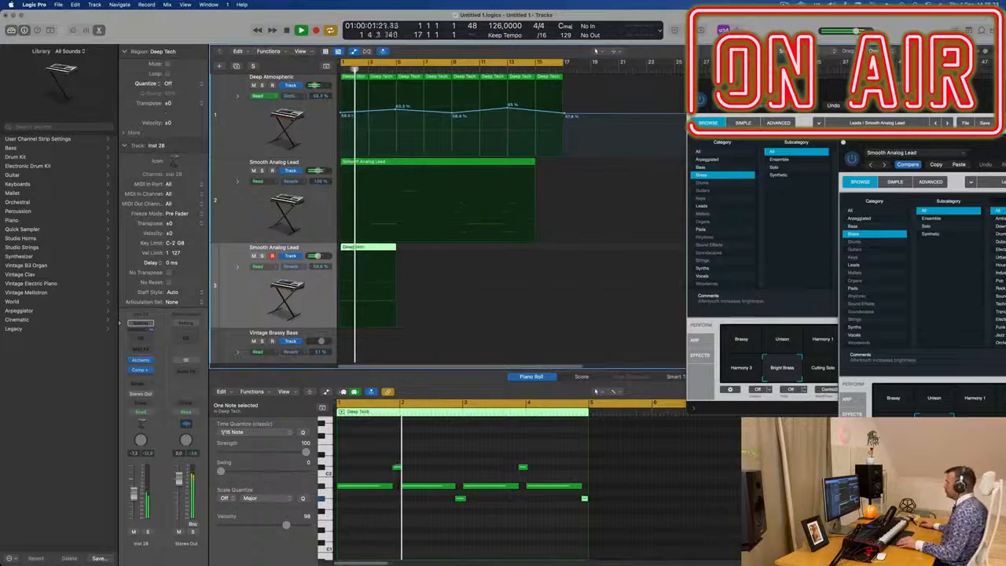
{"action": "scroll", "coordinate": [497, 250], "scroll_direction": "up", "scroll_amount": 3}
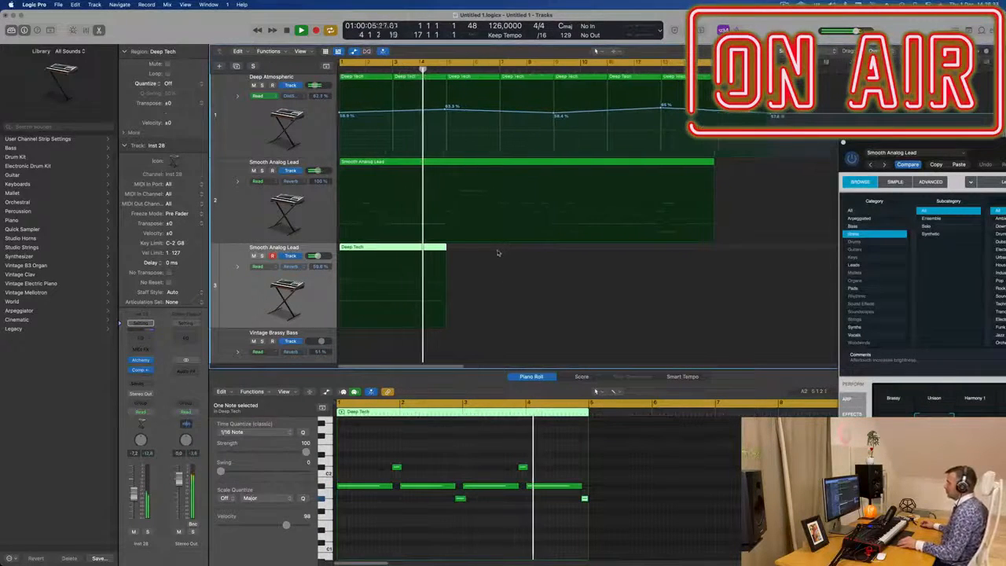
{"action": "key", "text": "Return"}
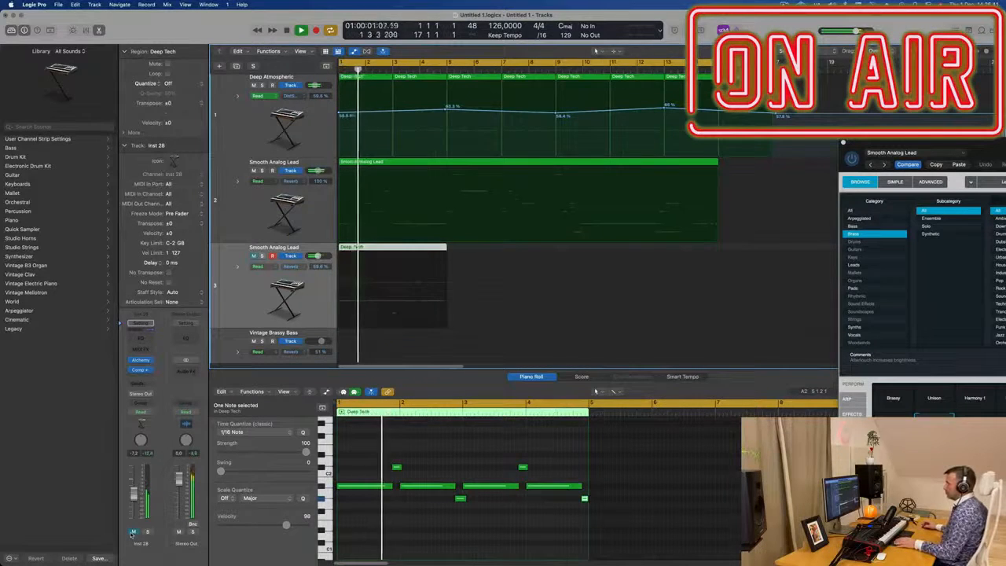
{"action": "key", "text": "Return"}
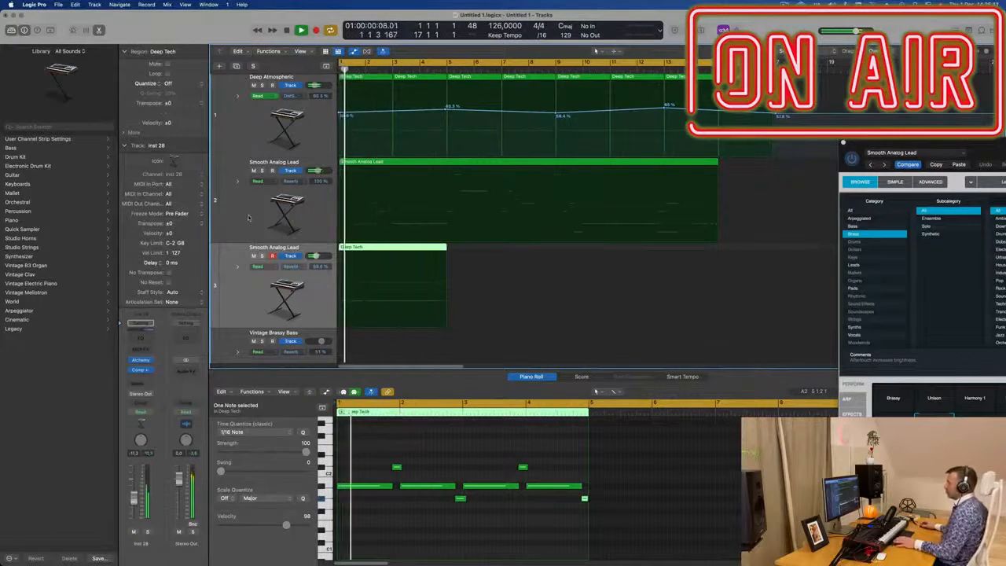
Step: Open the Smooth Analog Lead track's Alchemy instrument window and move it aside
{"action": "left_click", "coordinate": [252, 219]}
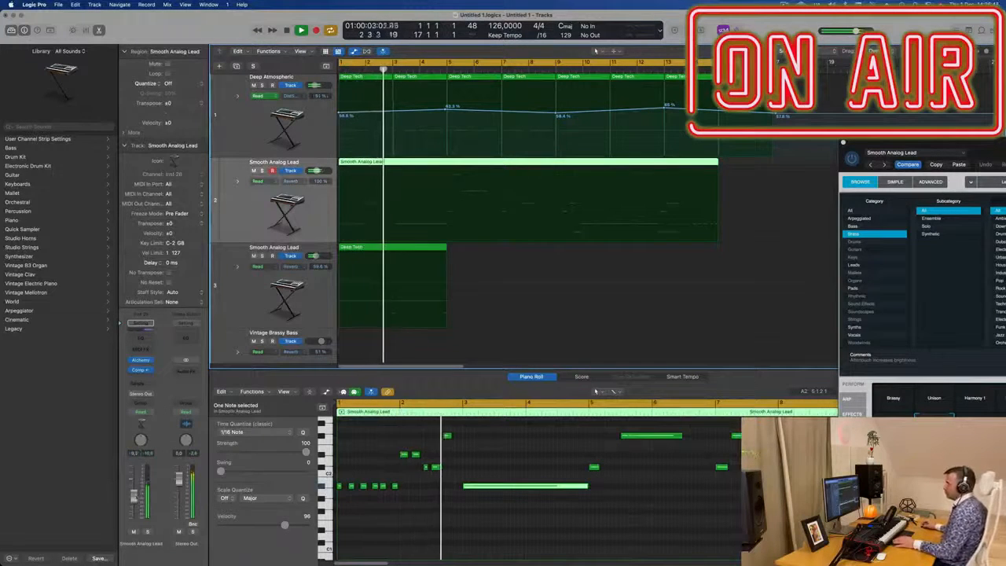
{"action": "left_click", "coordinate": [141, 360]}
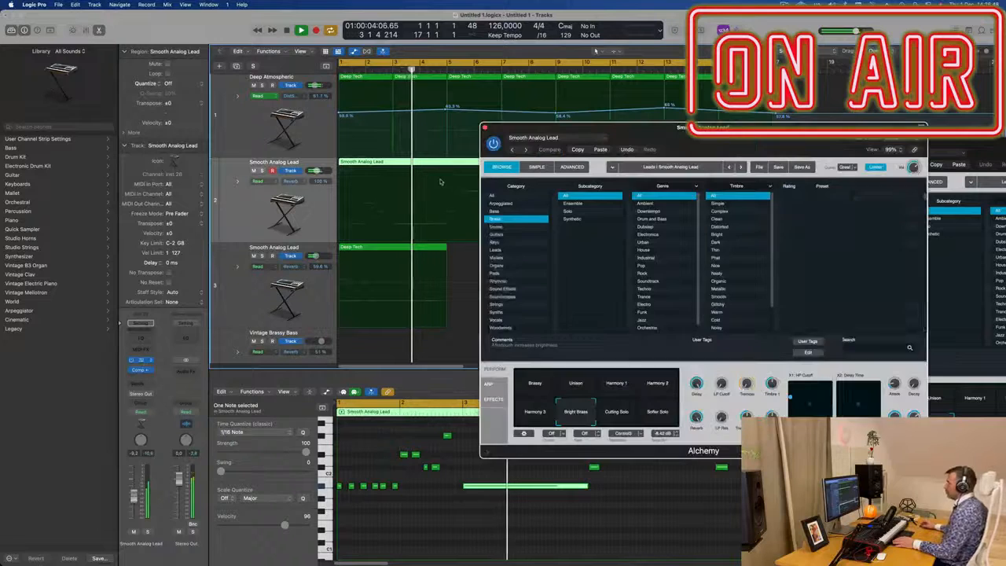
{"action": "left_click_drag", "start_coordinate": [524, 128], "coordinate": [710, 121]}
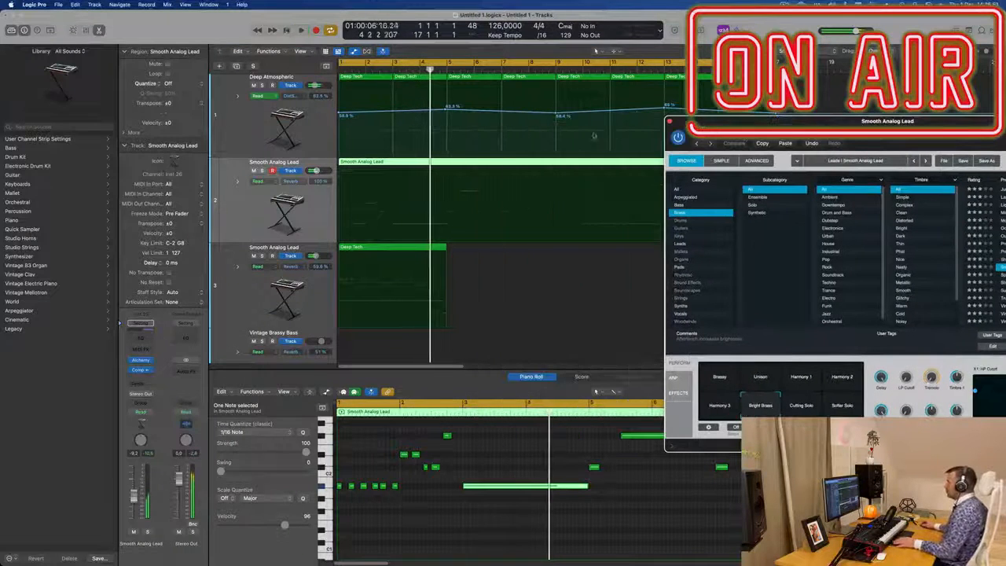
Step: Split the Smooth Analog Lead region after its first section, close Alchemy and delete the remaining part
{"action": "left_click", "coordinate": [447, 163]}
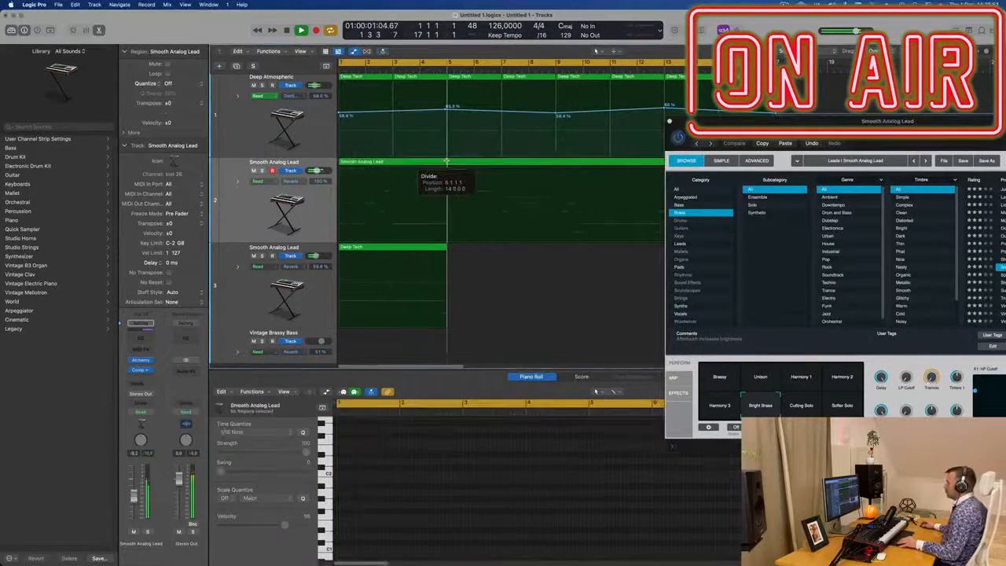
{"action": "left_click", "coordinate": [669, 122]}
{"action": "left_click", "coordinate": [733, 165]}
{"action": "left_click", "coordinate": [697, 163]}
{"action": "key", "text": "Delete"}
{"action": "key", "text": "super+Left"}
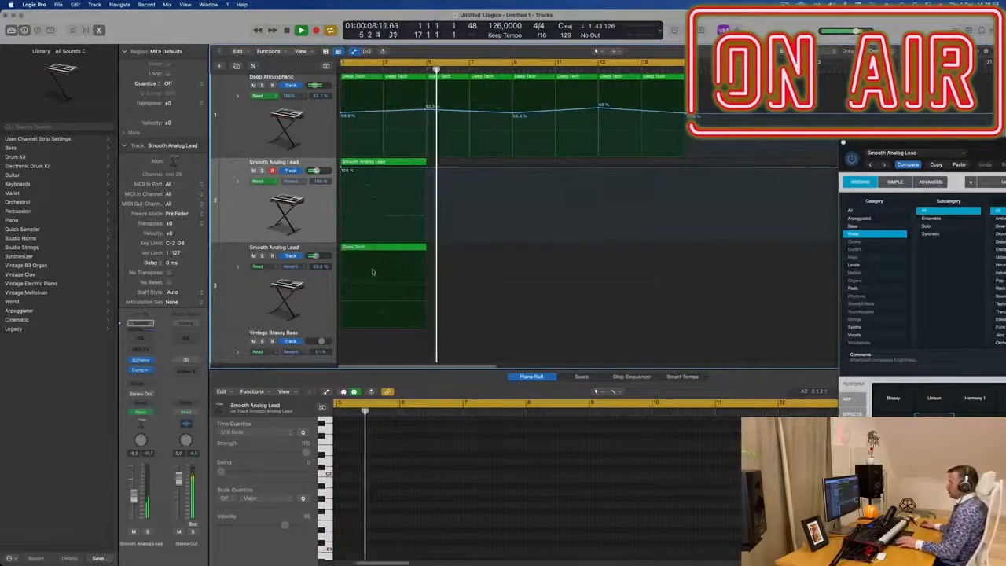
Step: Select the lead and Deep Tech regions on both tracks and repeat them three times
{"action": "key", "text": "Return"}
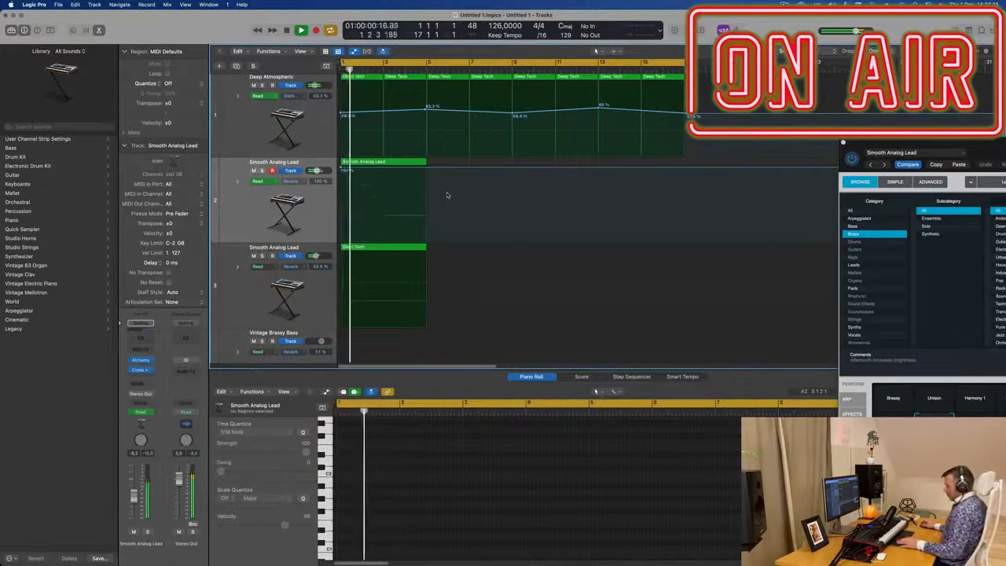
{"action": "left_click_drag", "start_coordinate": [446, 191], "coordinate": [395, 258]}
{"action": "key", "text": "super+r"}
{"action": "key", "text": "super+r"}
{"action": "key", "text": "super+r"}
{"action": "key", "text": "Return"}
{"action": "key", "text": "super+Left"}
{"action": "key", "text": "super+Left"}
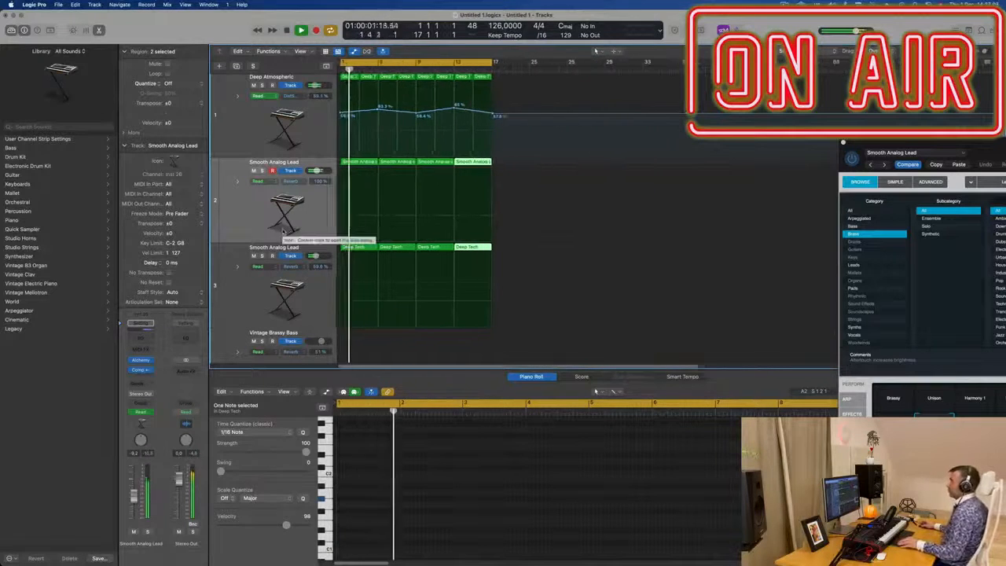
{"action": "key", "text": "super+Right"}
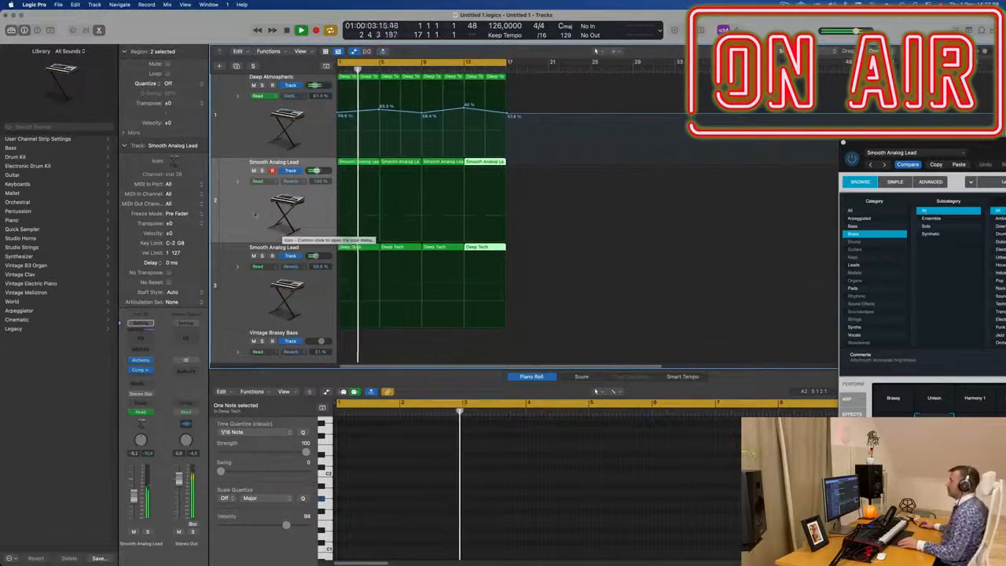
Step: Reopen the Smooth Analog Lead Alchemy window to inspect the preset, then move it out of the way
{"action": "left_click", "coordinate": [254, 213]}
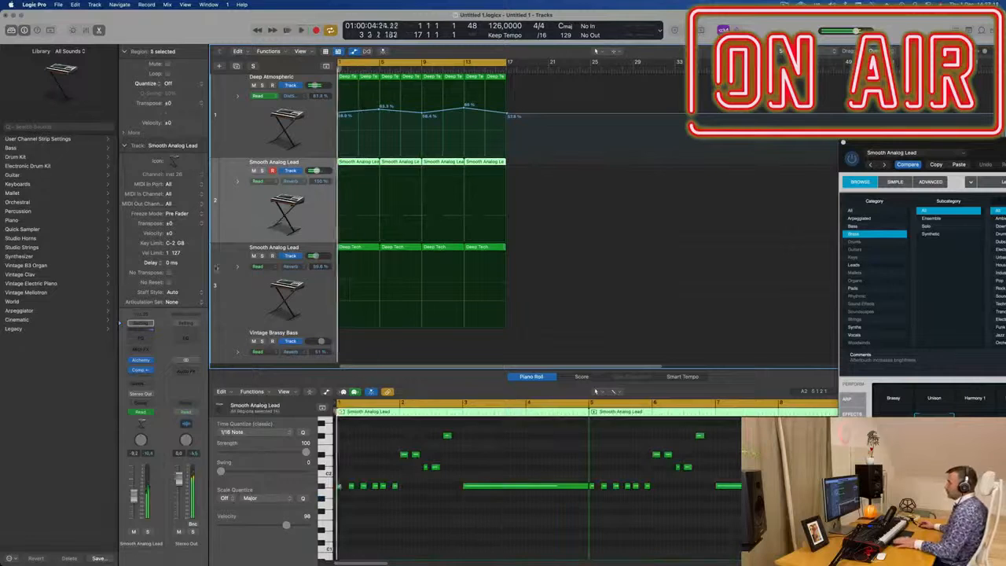
{"action": "left_click", "coordinate": [142, 361]}
{"action": "left_click_drag", "start_coordinate": [687, 128], "coordinate": [358, 123]}
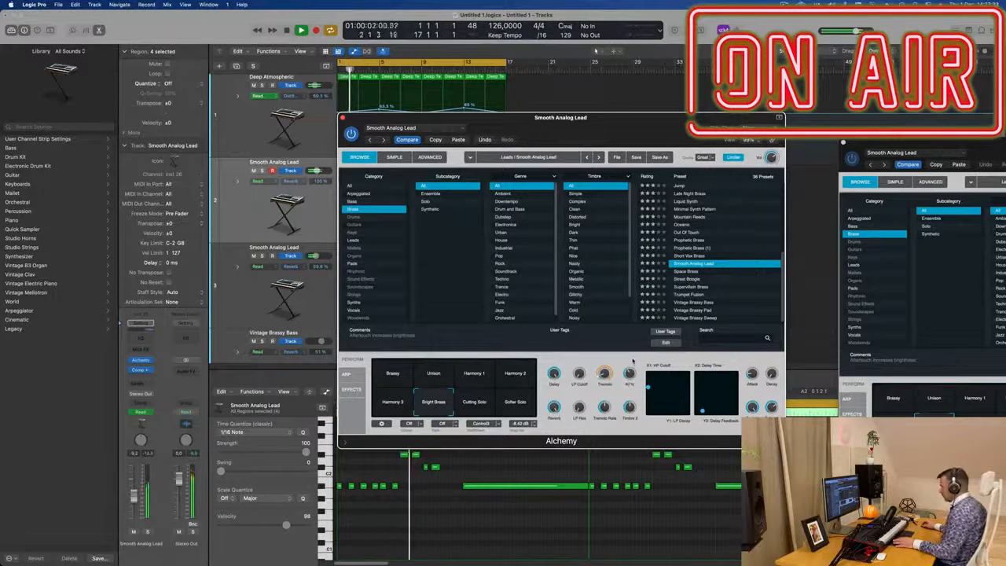
{"action": "left_click_drag", "start_coordinate": [573, 399], "coordinate": [677, 361]}
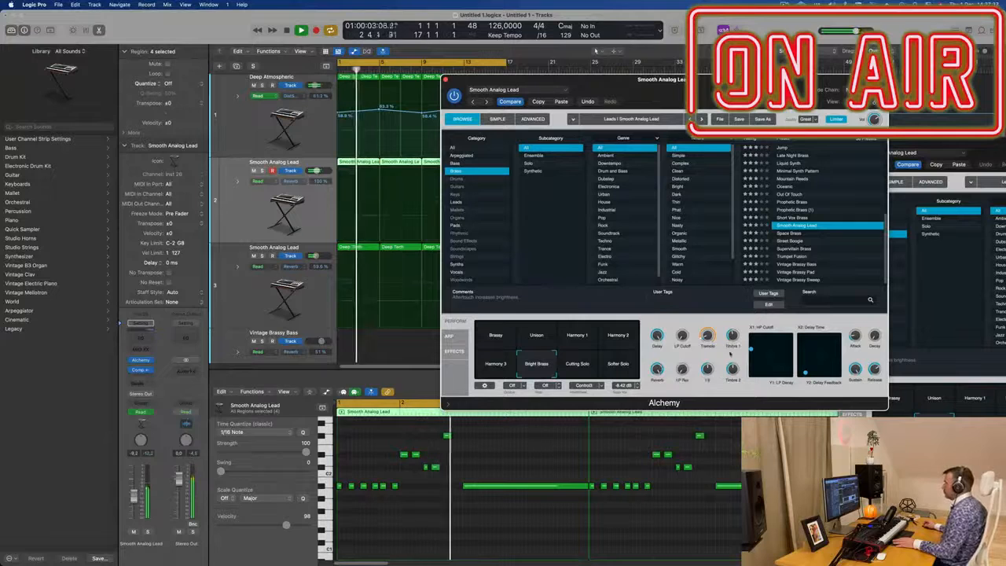
{"action": "left_click_drag", "start_coordinate": [513, 85], "coordinate": [910, 147]}
{"action": "scroll", "coordinate": [426, 238], "scroll_direction": "down", "scroll_amount": 6}
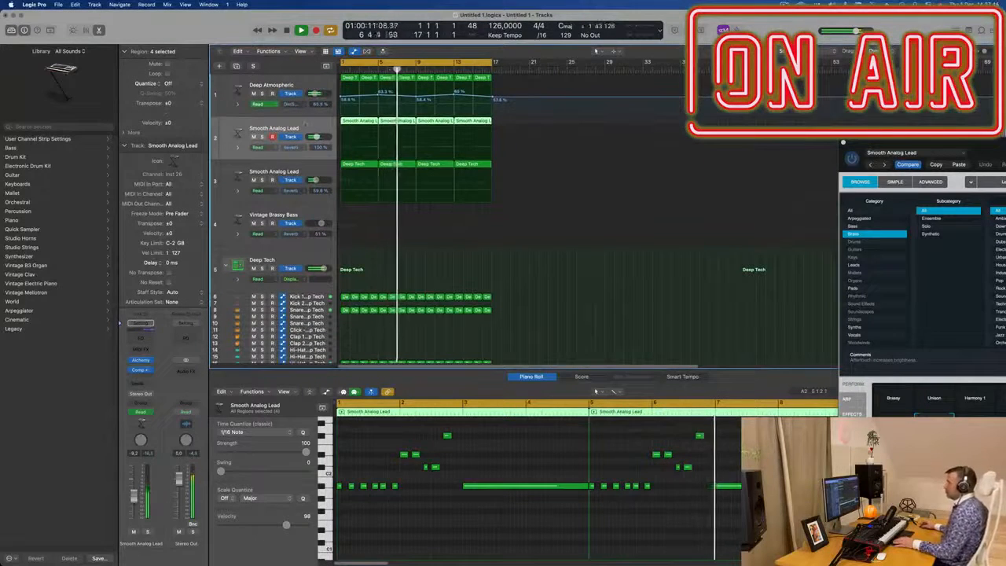
Step: Insert a Channel EQ on the Smooth Analog Lead track with a low cut around 137 Hz
{"action": "left_click", "coordinate": [139, 335]}
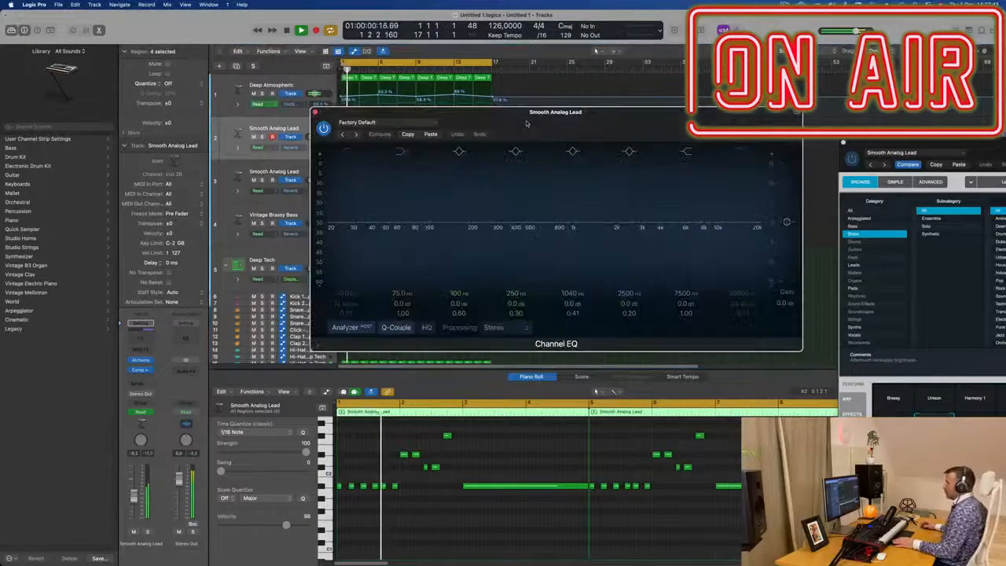
{"action": "left_click_drag", "start_coordinate": [383, 199], "coordinate": [443, 191]}
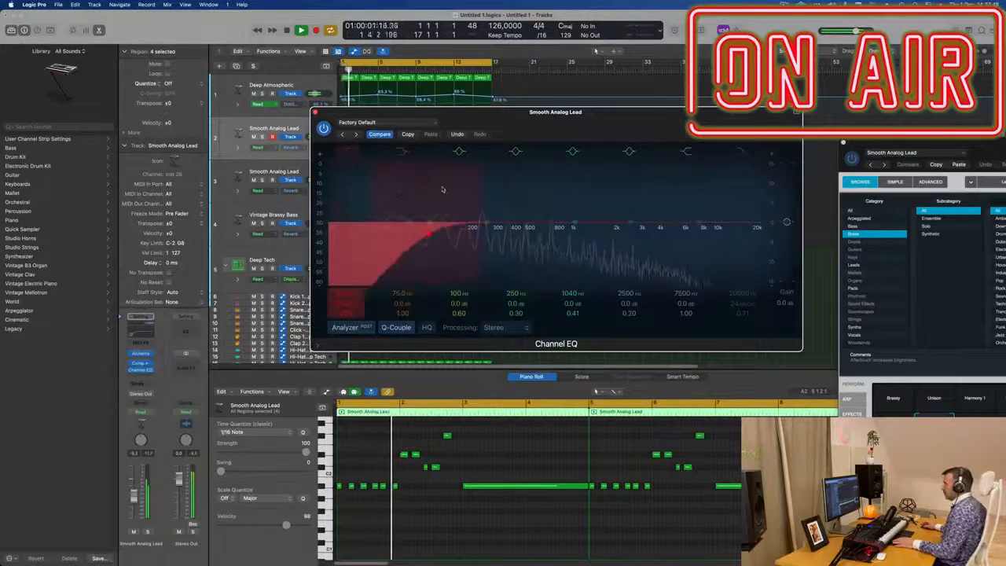
{"action": "left_click_drag", "start_coordinate": [440, 229], "coordinate": [449, 231]}
{"action": "left_click_drag", "start_coordinate": [456, 112], "coordinate": [642, 111]}
Step: Insert a Channel EQ on the third track and set its low cut to about 85 Hz
{"action": "left_click", "coordinate": [318, 167]}
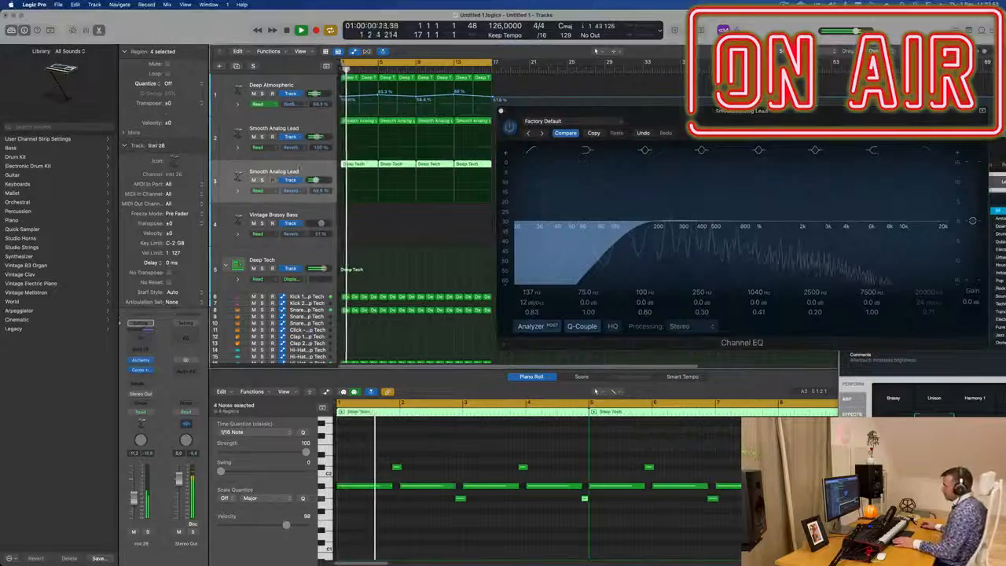
{"action": "left_click", "coordinate": [137, 335]}
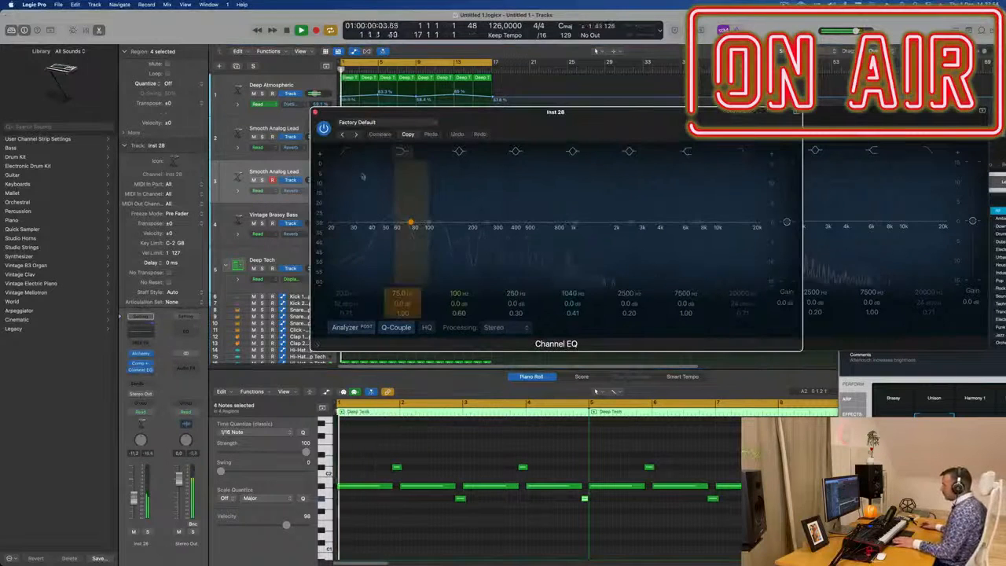
{"action": "left_click", "coordinate": [344, 151]}
{"action": "left_click_drag", "start_coordinate": [359, 223], "coordinate": [394, 225]}
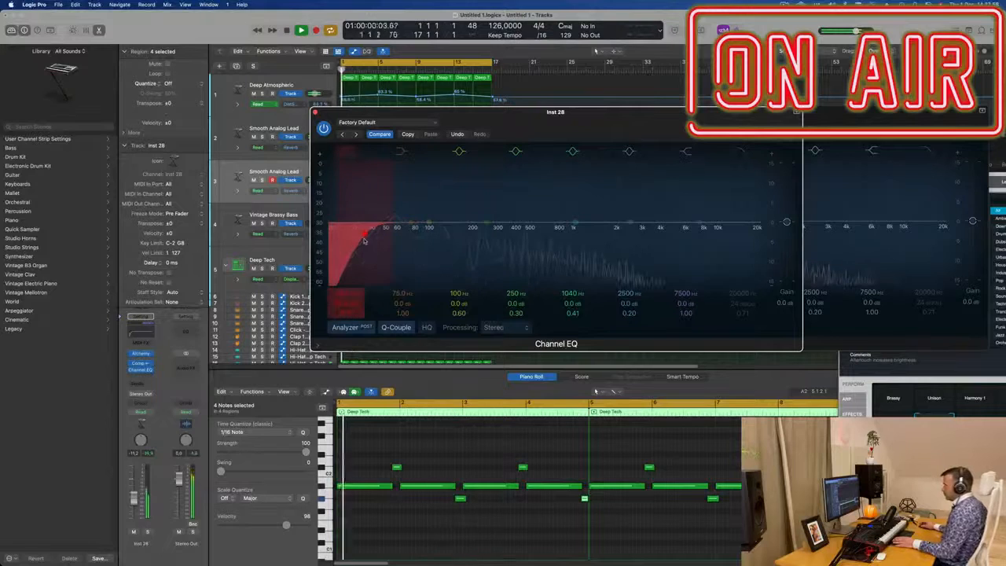
{"action": "left_click_drag", "start_coordinate": [371, 235], "coordinate": [423, 228]}
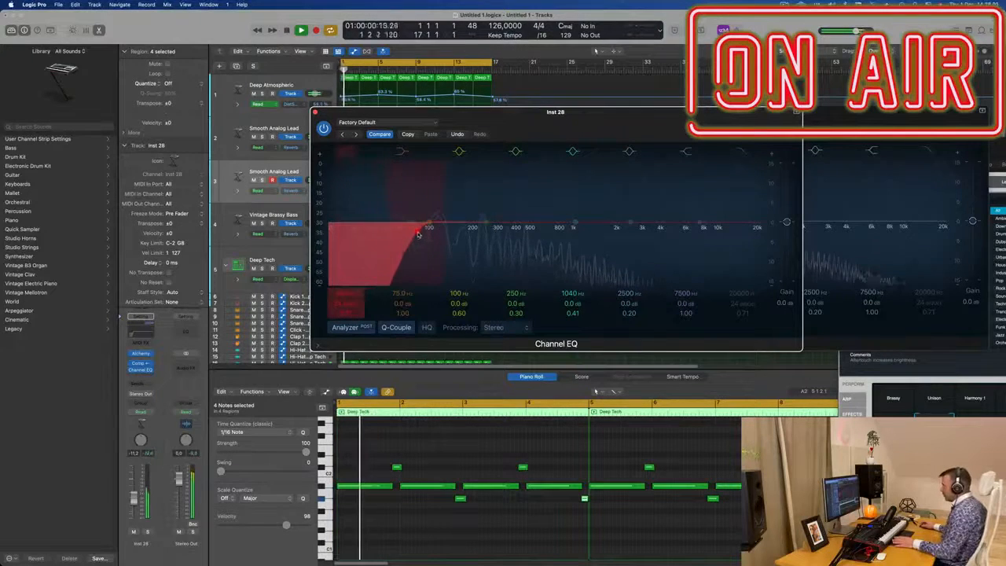
{"action": "key", "text": "space"}
{"action": "left_click_drag", "start_coordinate": [349, 110], "coordinate": [352, 109]}
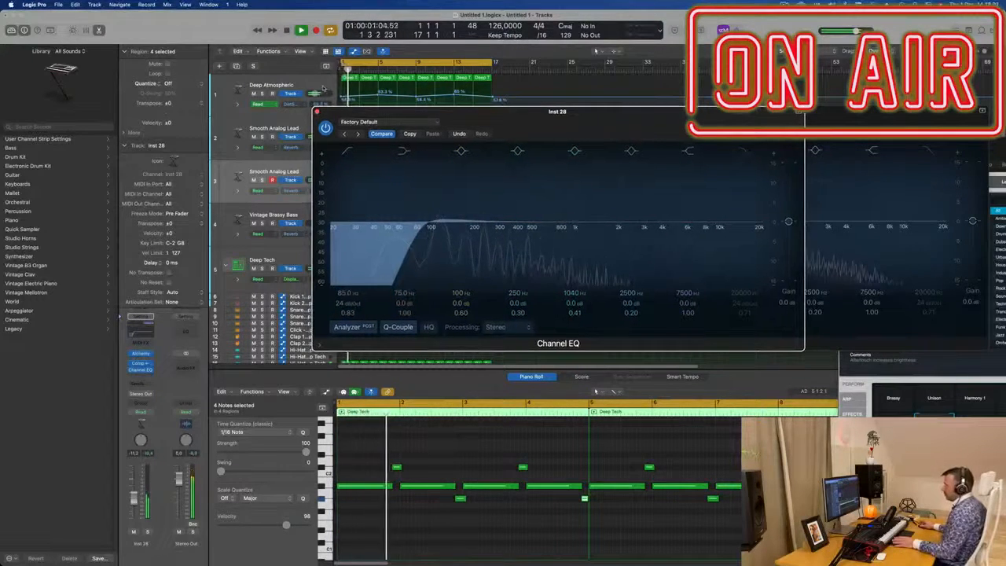
Step: Insert a Channel EQ on the Deep Atmospheric track and boost the 75 Hz band about 3 dB
{"action": "left_click", "coordinate": [273, 89]}
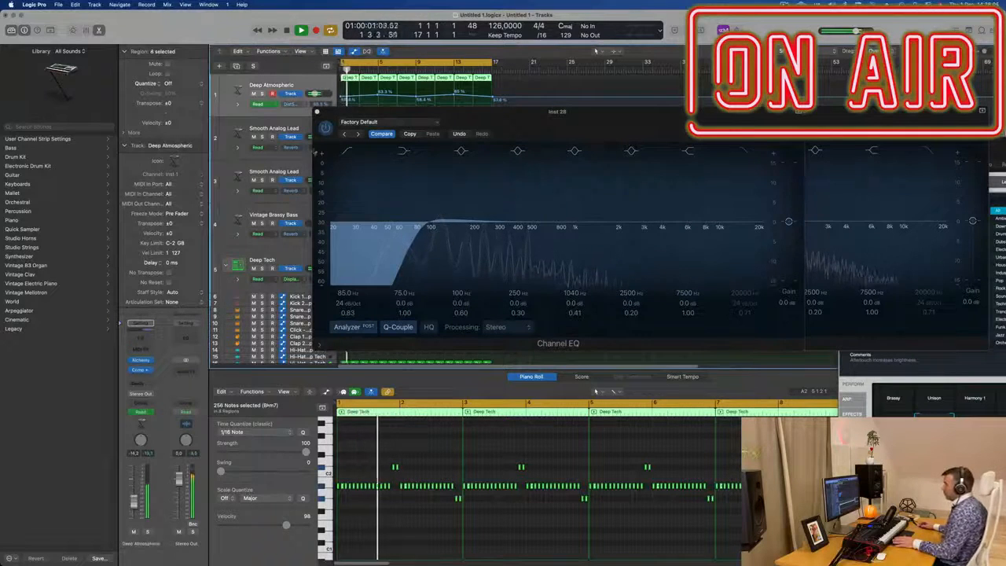
{"action": "left_click_drag", "start_coordinate": [507, 122], "coordinate": [717, 161]}
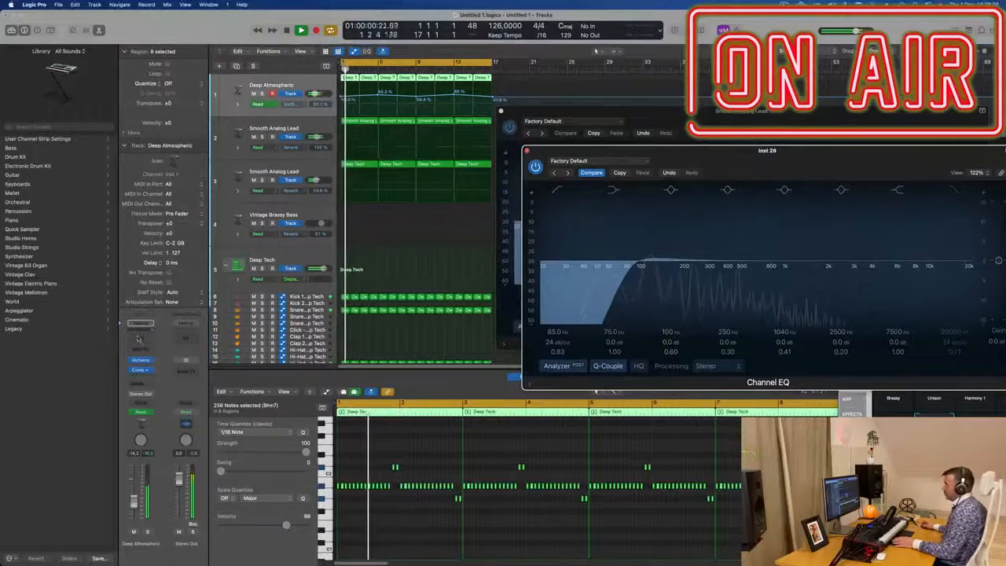
{"action": "left_click", "coordinate": [138, 338]}
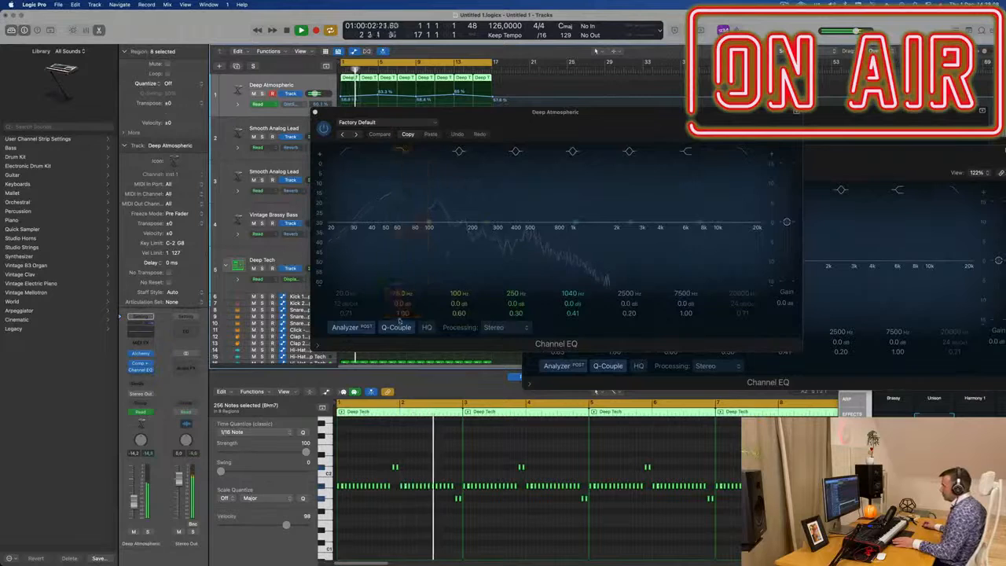
{"action": "left_click_drag", "start_coordinate": [408, 304], "coordinate": [408, 275]}
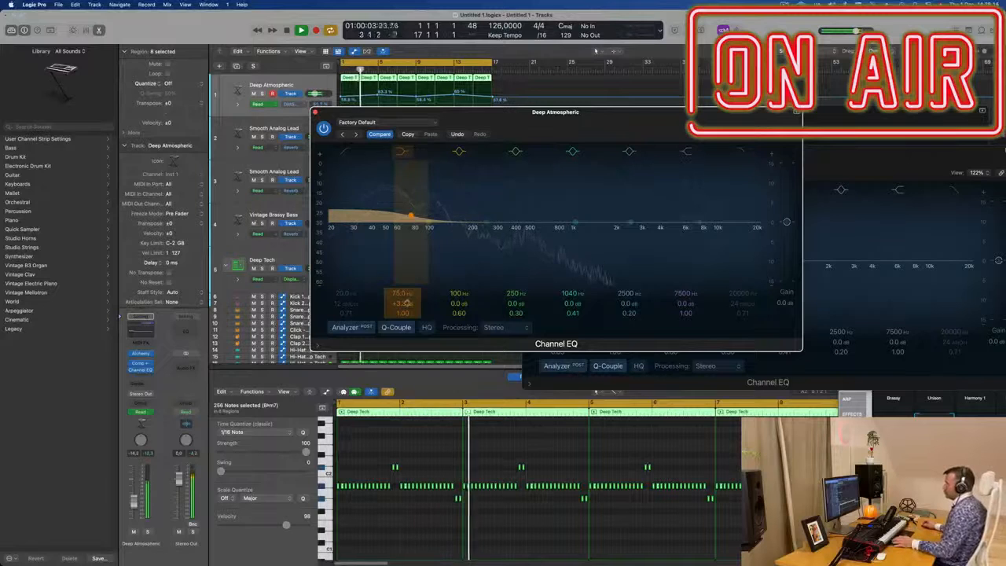
{"action": "left_click", "coordinate": [316, 112]}
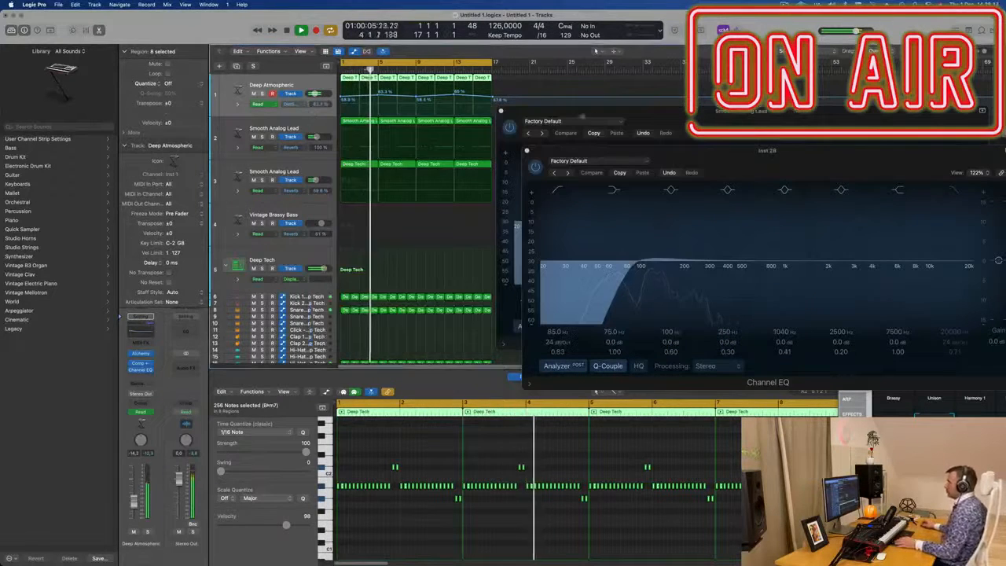
Step: Close the two open Channel EQ windows
{"action": "left_click_drag", "start_coordinate": [684, 149], "coordinate": [569, 169]}
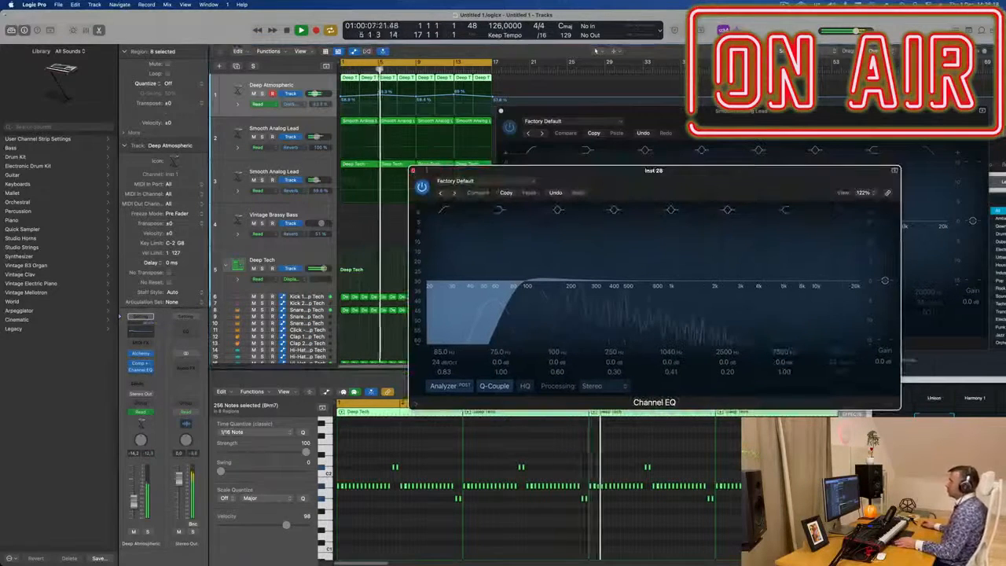
{"action": "left_click", "coordinate": [413, 172]}
{"action": "left_click_drag", "start_coordinate": [741, 111], "coordinate": [598, 120]}
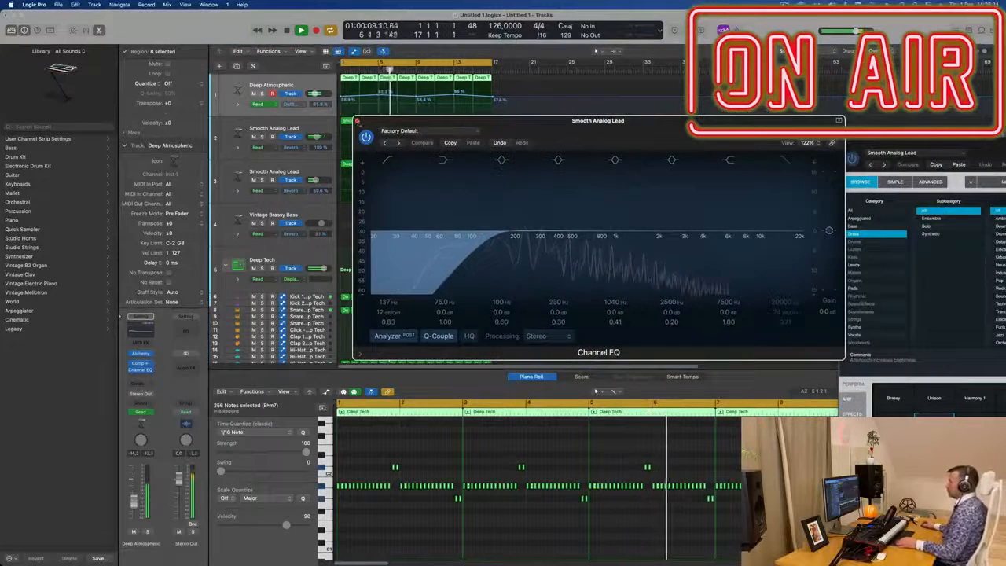
{"action": "left_click", "coordinate": [359, 121]}
Step: Open the Alchemy instrument on the Vintage Brassy Bass track
{"action": "key", "text": "super+Left"}
{"action": "key", "text": "super+Left"}
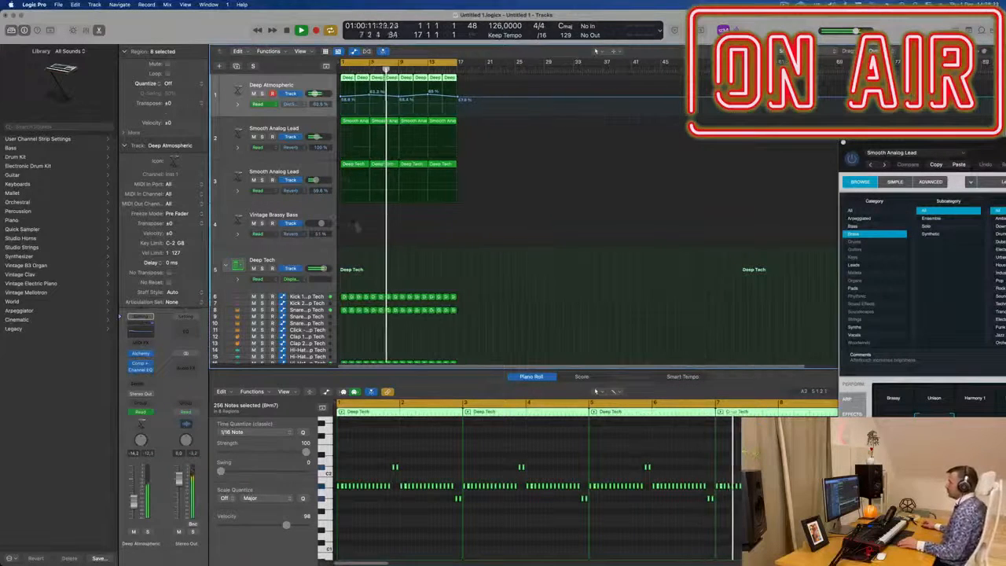
{"action": "key", "text": "super+Right"}
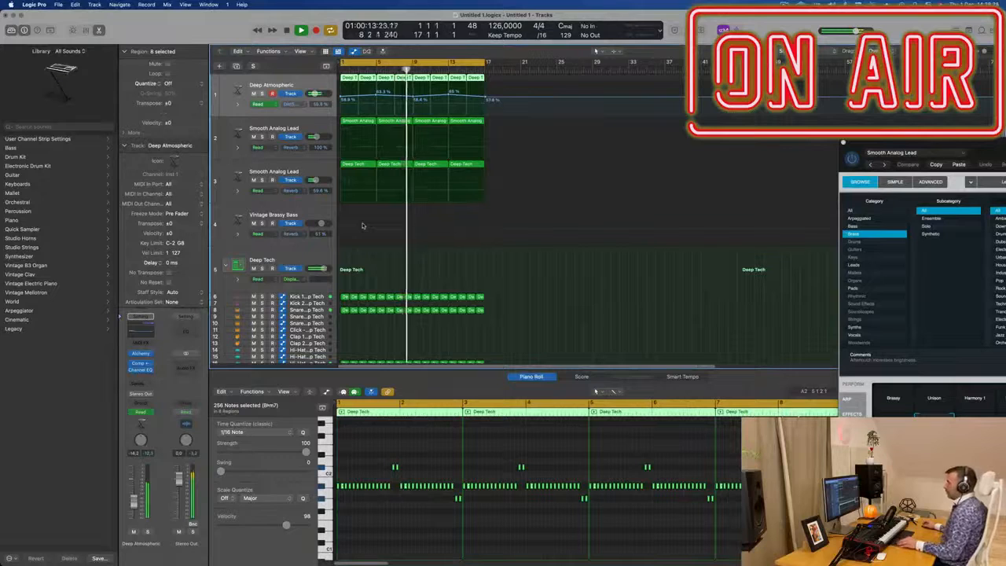
{"action": "key", "text": "super+Up"}
{"action": "key", "text": "Return"}
{"action": "left_click", "coordinate": [314, 192]}
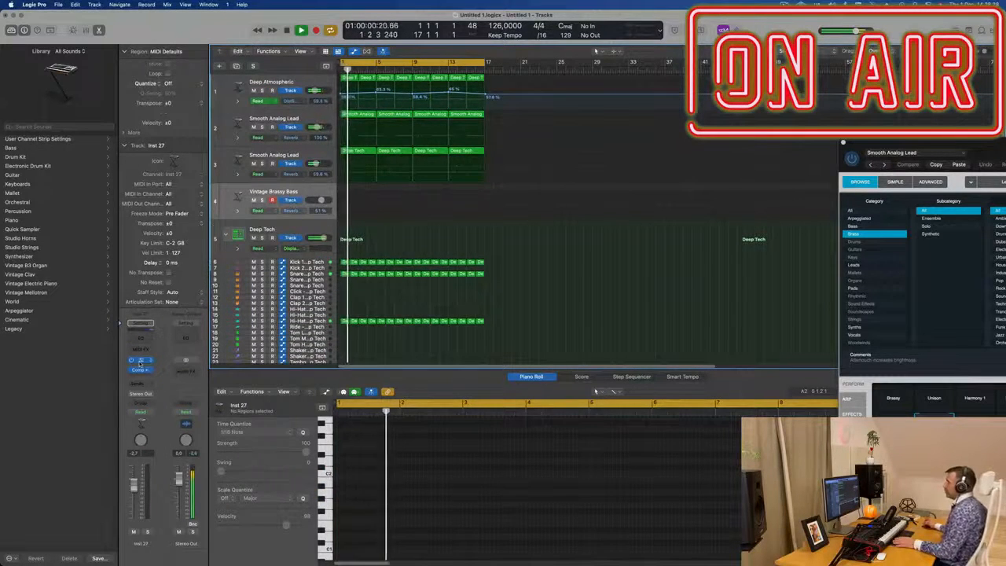
{"action": "left_click", "coordinate": [141, 362]}
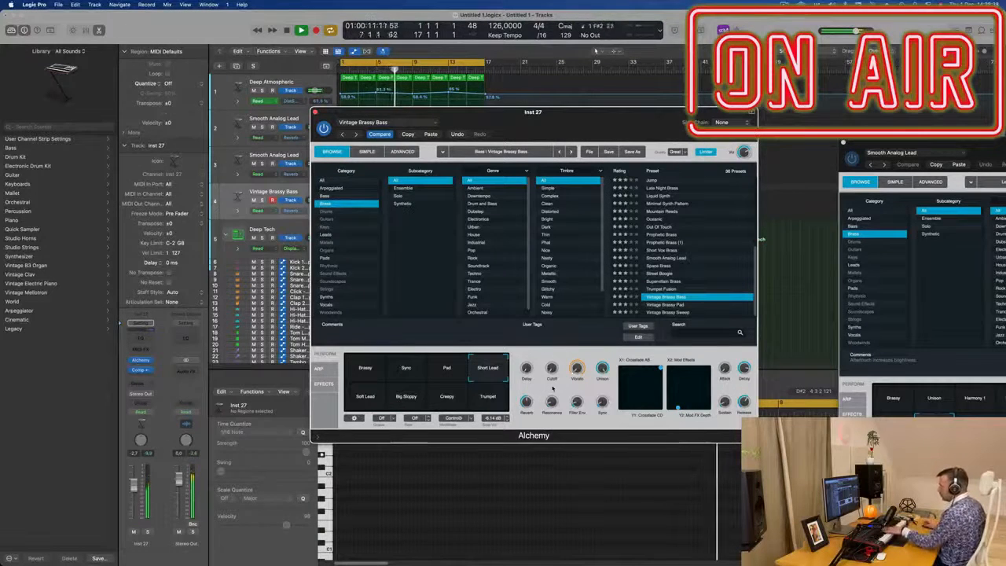
Step: Audition Alchemy's performance pads during playback, ending on the Short Lead pad
{"action": "left_click", "coordinate": [452, 379]}
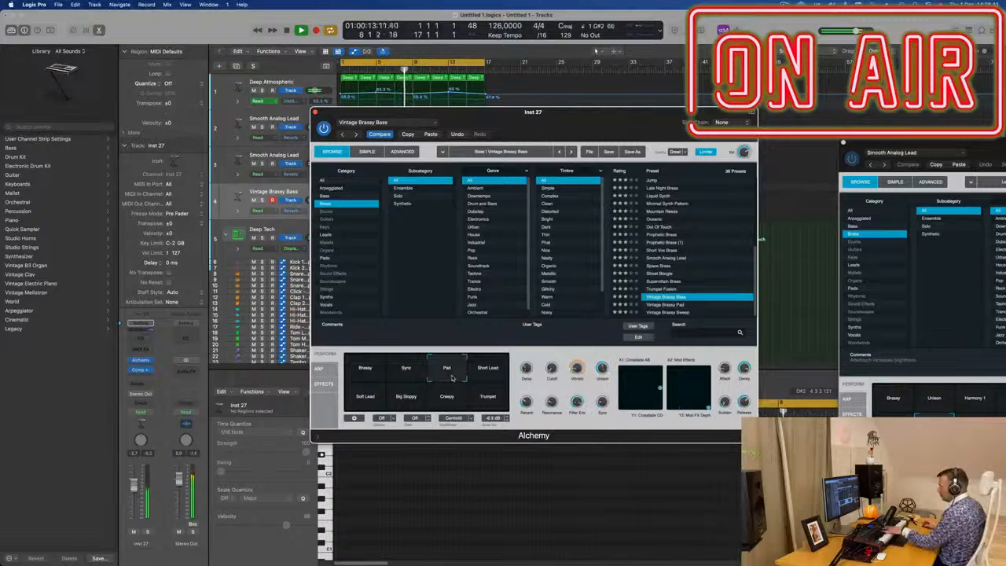
{"action": "left_click", "coordinate": [486, 371]}
{"action": "left_click", "coordinate": [378, 391]}
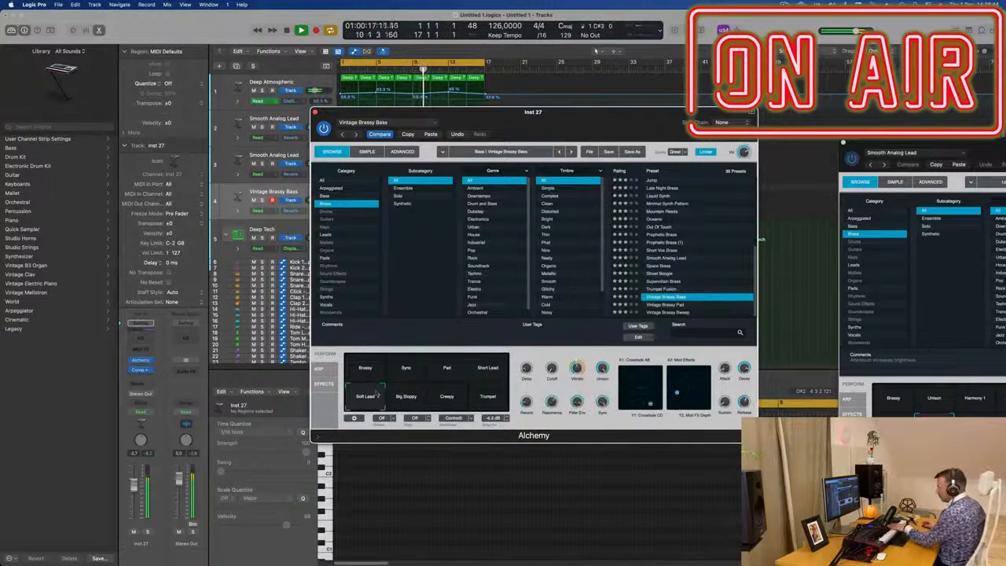
{"action": "left_click", "coordinate": [416, 403]}
{"action": "left_click", "coordinate": [444, 406]}
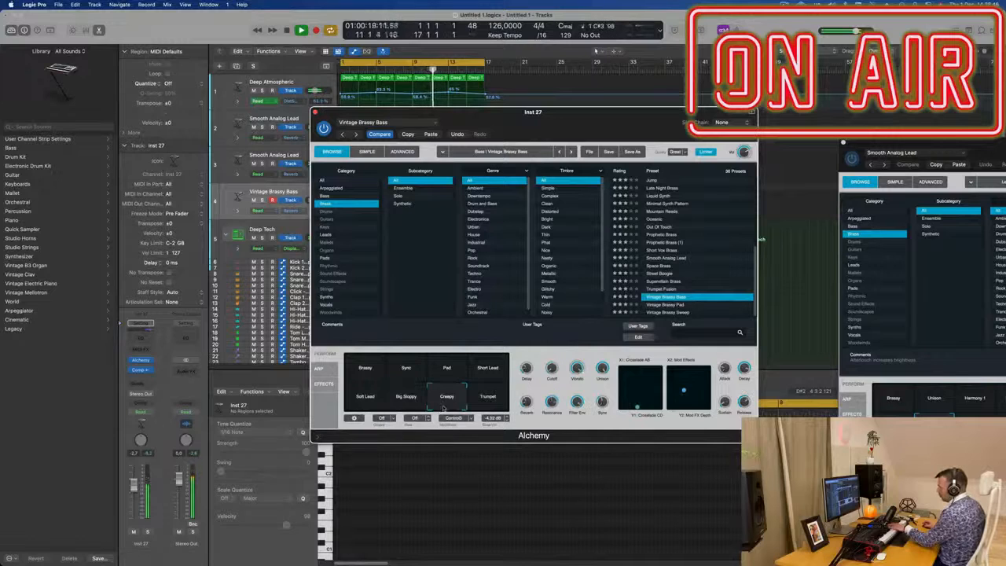
{"action": "left_click", "coordinate": [493, 397]}
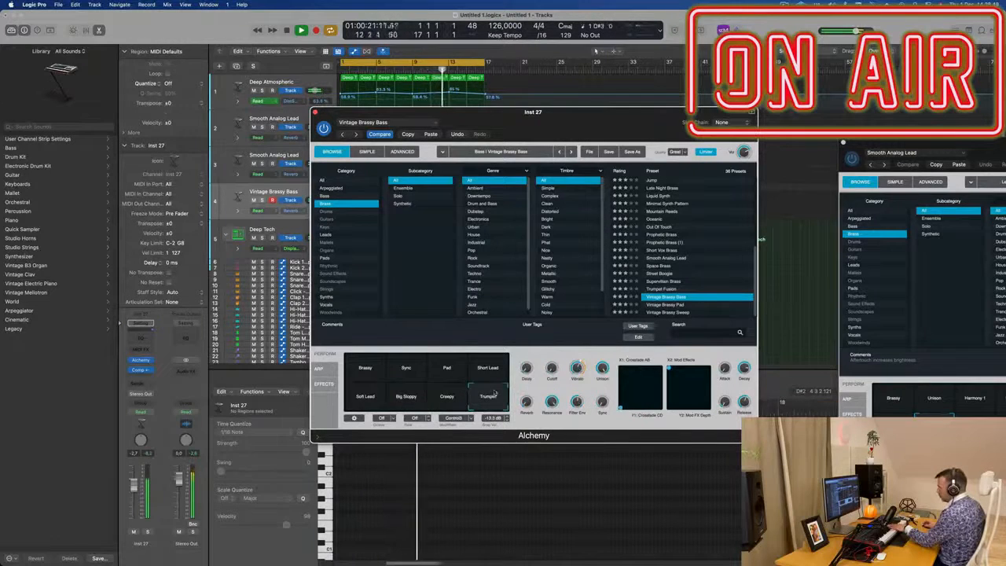
{"action": "left_click", "coordinate": [395, 375]}
{"action": "left_click", "coordinate": [366, 371]}
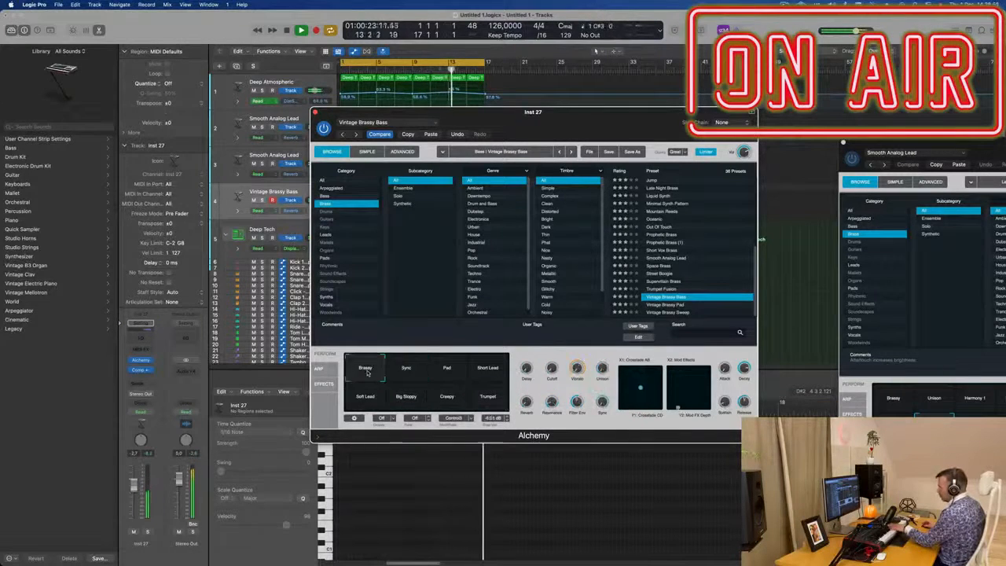
{"action": "left_click", "coordinate": [493, 379]}
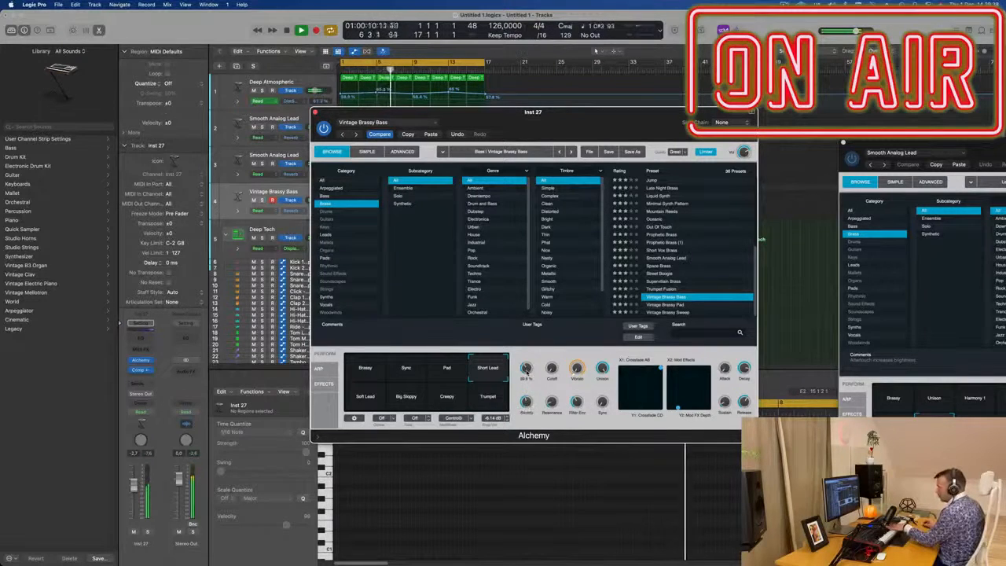
Step: Add a send from the Vintage Brassy Bass channel to Bus 5
{"action": "left_click", "coordinate": [140, 384]}
{"action": "mouse_move", "coordinate": [160, 395]}
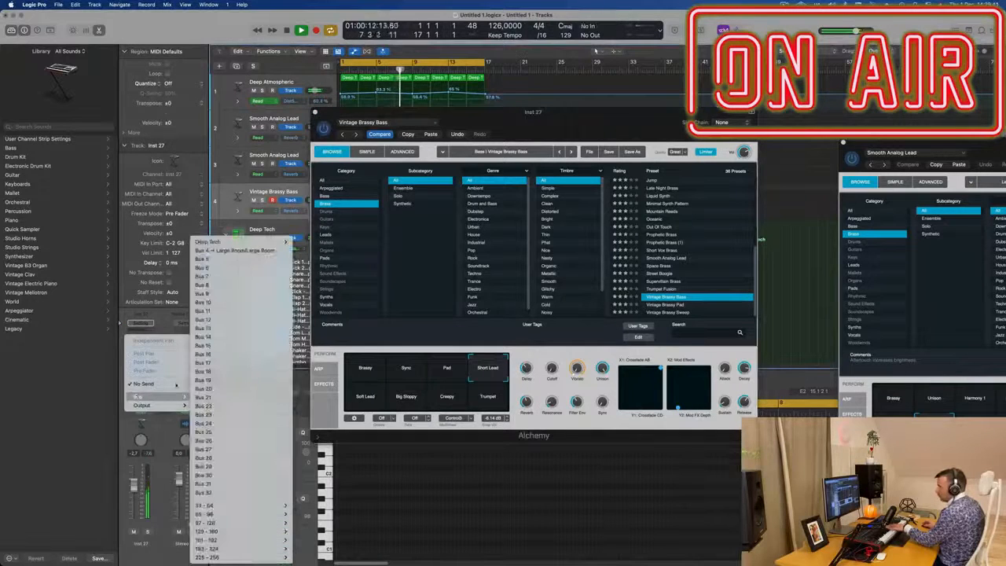
{"action": "left_click", "coordinate": [202, 259]}
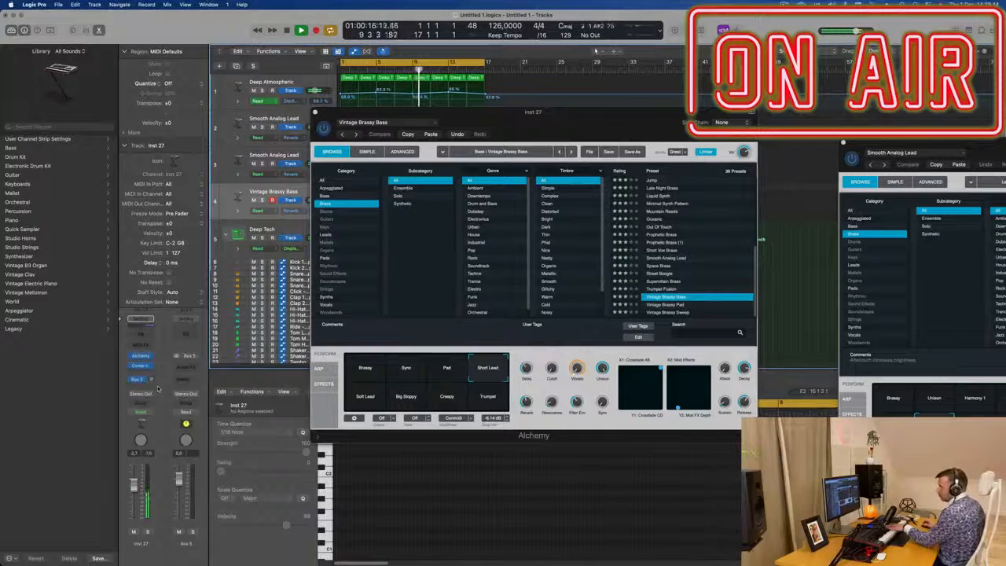
Step: Insert a stereo SilverVerb on the Aux 5 channel and load its grandiose preset
{"action": "left_click", "coordinate": [184, 367]}
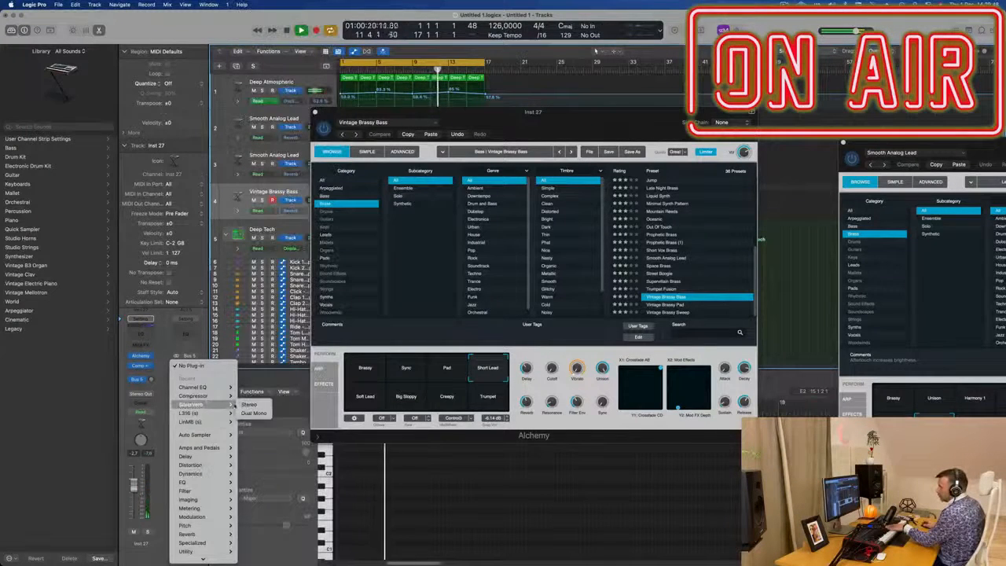
{"action": "left_click", "coordinate": [244, 406]}
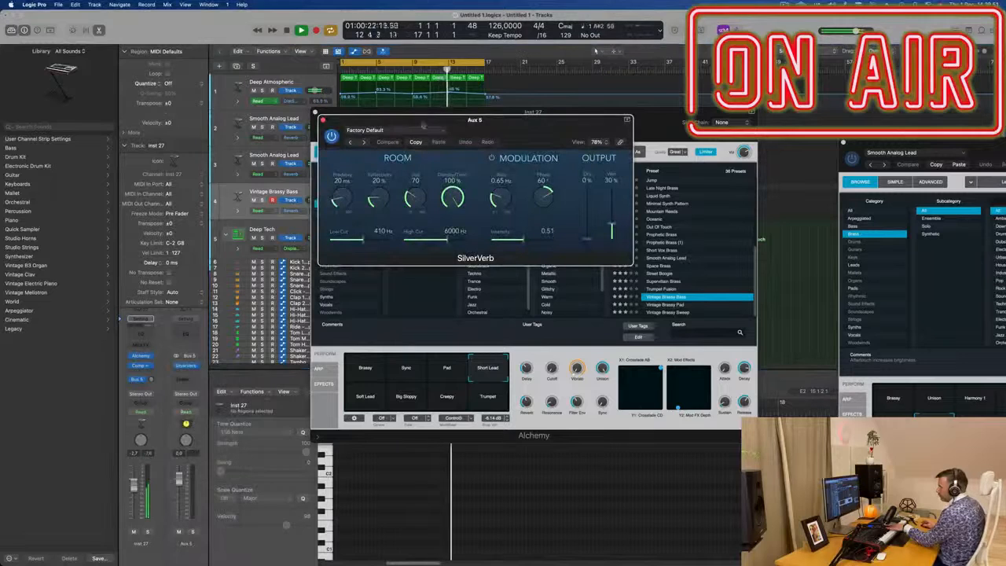
{"action": "left_click", "coordinate": [420, 129]}
{"action": "left_click", "coordinate": [401, 293]}
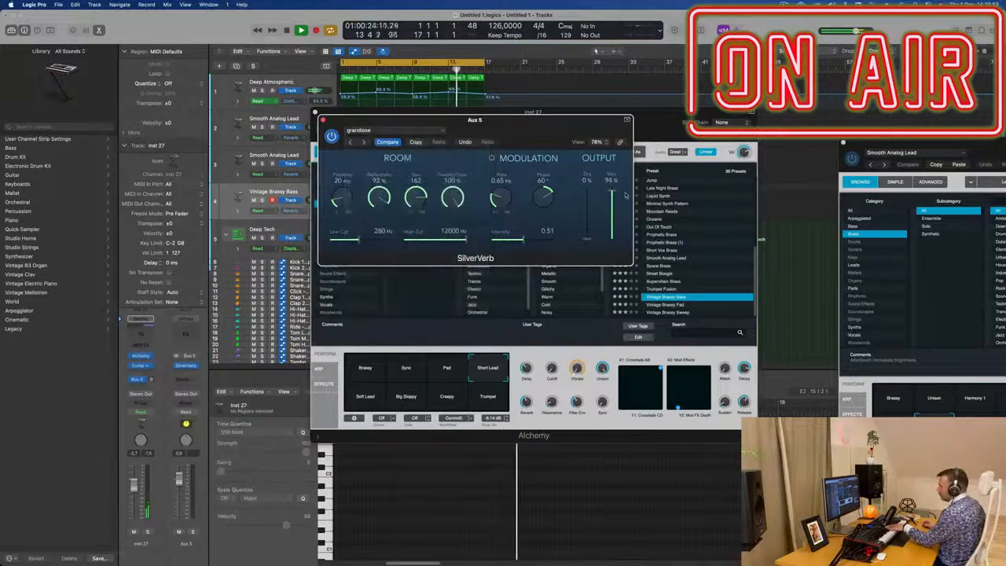
Step: Adjust the Bus 5 send level on the bass channel and close the SilverVerb window
{"action": "left_click", "coordinate": [151, 380]}
{"action": "left_click_drag", "start_coordinate": [155, 374], "coordinate": [153, 380]}
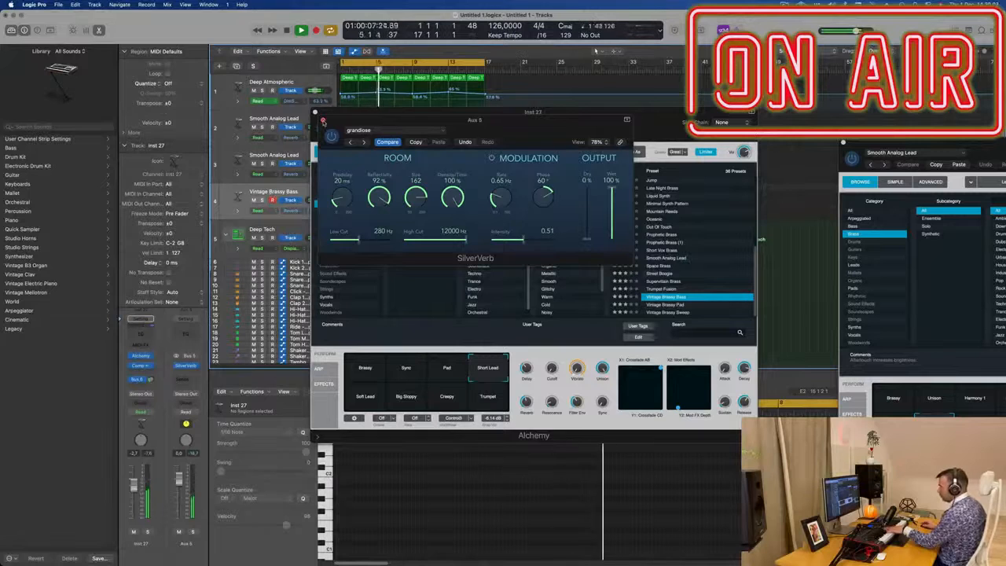
{"action": "left_click", "coordinate": [324, 121]}
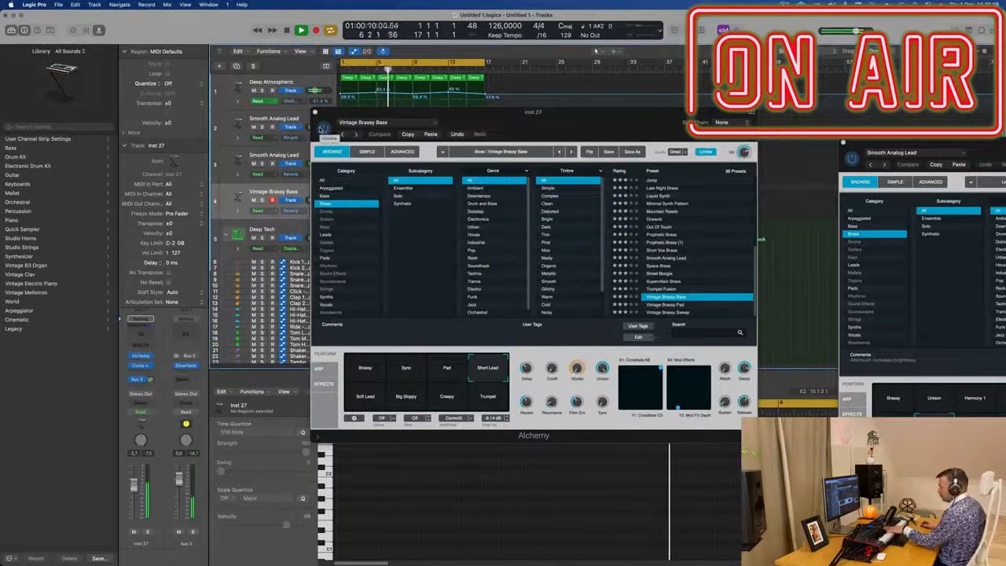
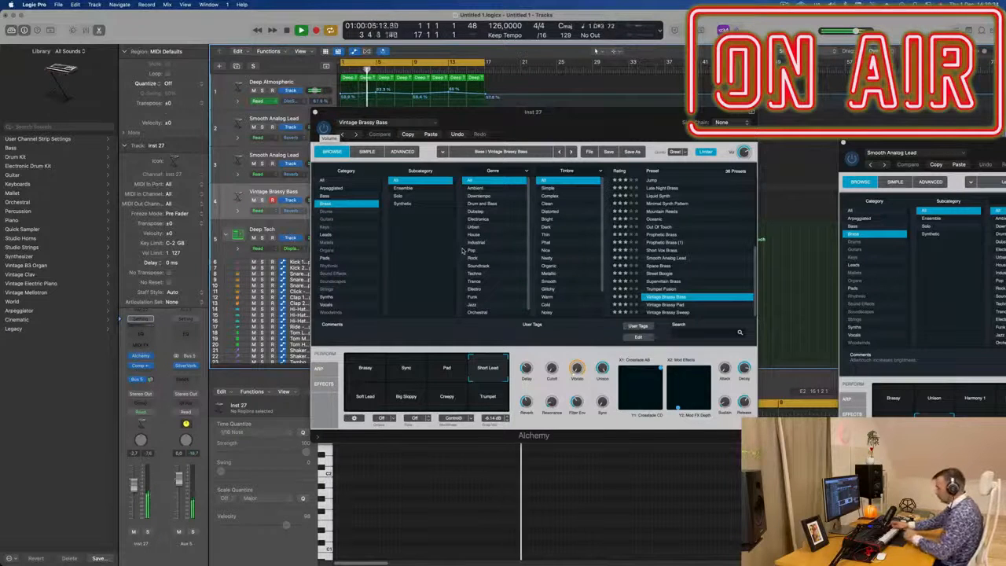
Step: Record a bass part on the Vintage Brassy Bass track
{"action": "key", "text": "r"}
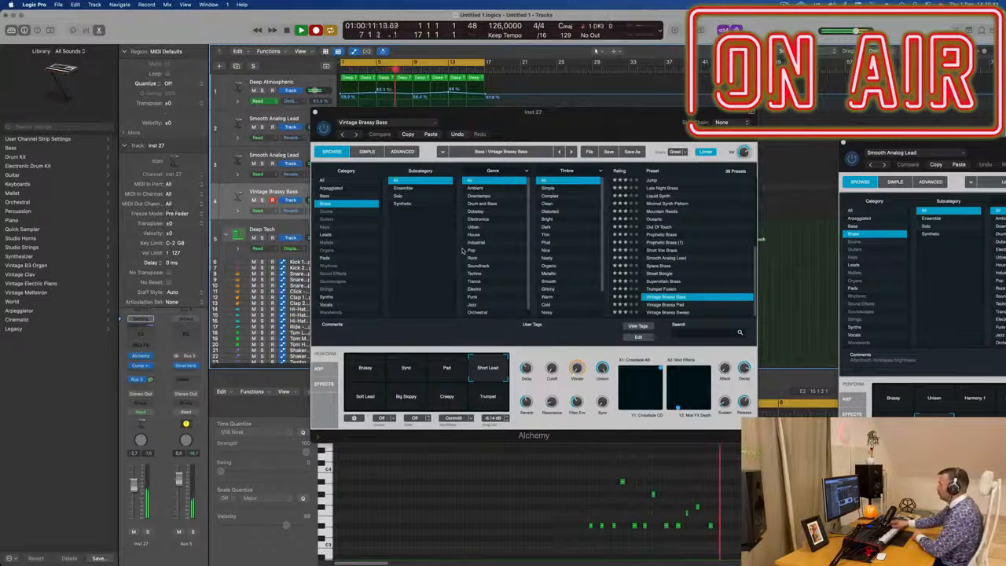
{"action": "key", "text": "space"}
Step: Move the recorded bass region to the start of bar 1 and play it back
{"action": "left_click_drag", "start_coordinate": [615, 112], "coordinate": [924, 83]}
{"action": "left_click_drag", "start_coordinate": [388, 189], "coordinate": [347, 195]}
{"action": "key", "text": "space"}
{"action": "key", "text": "e"}
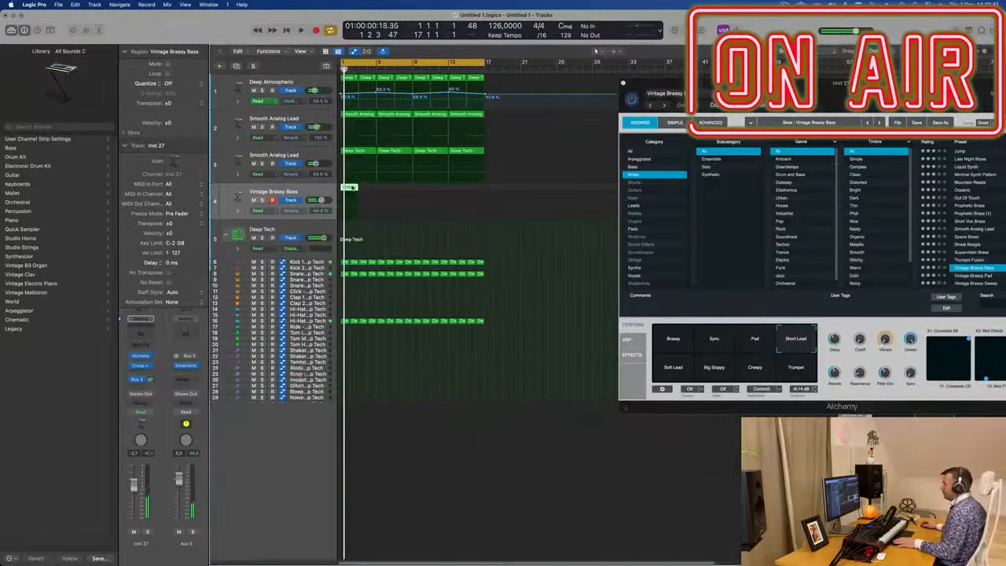
Step: Open the bass region in the Piano Roll, play its notes and reposition a single note near beat 2
{"action": "key", "text": "e"}
{"action": "key", "text": "super+a"}
{"action": "key", "text": "space"}
{"action": "scroll", "coordinate": [407, 517], "scroll_direction": "up", "scroll_amount": 5}
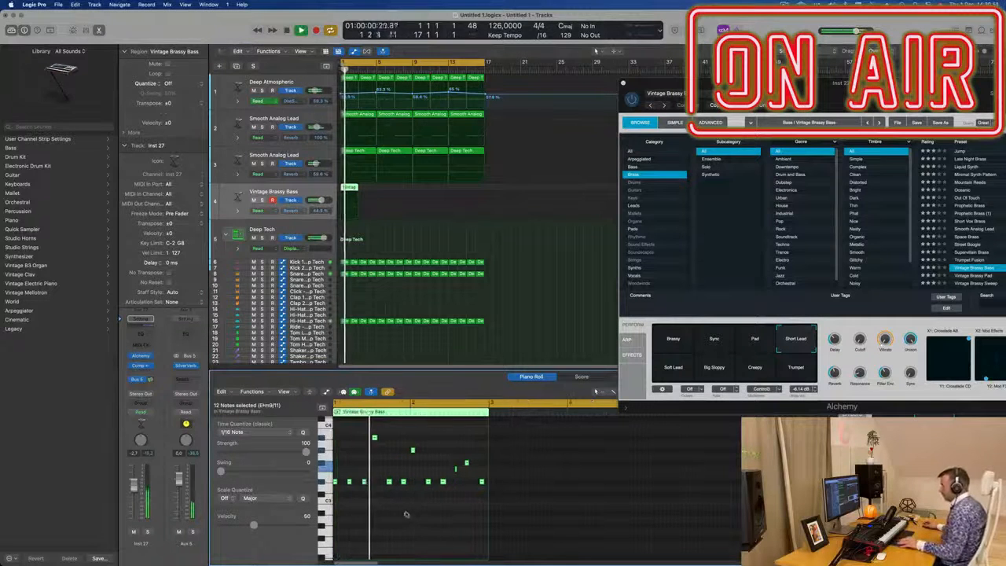
{"action": "scroll", "coordinate": [408, 517], "scroll_direction": "down", "scroll_amount": 1}
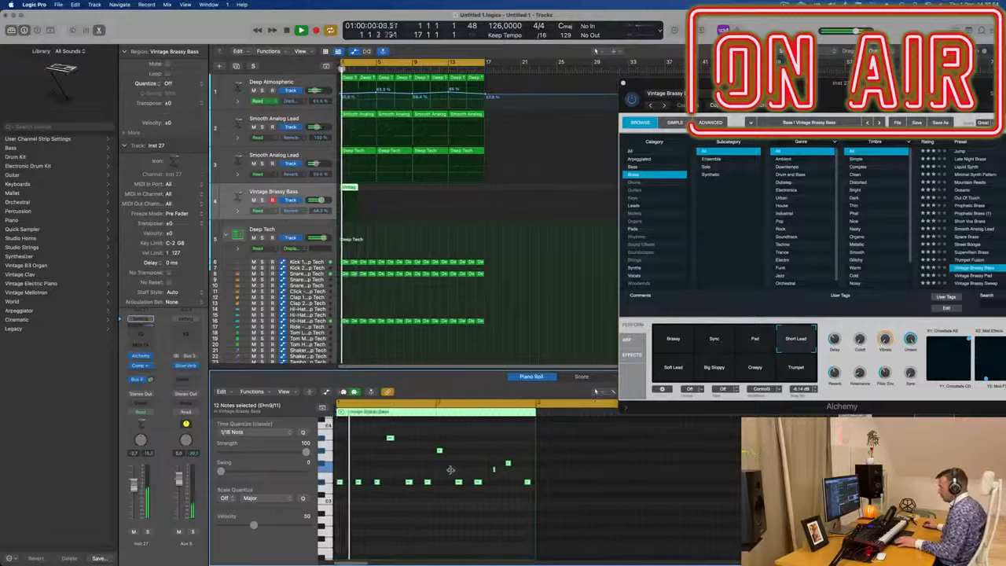
{"action": "left_click", "coordinate": [494, 470]}
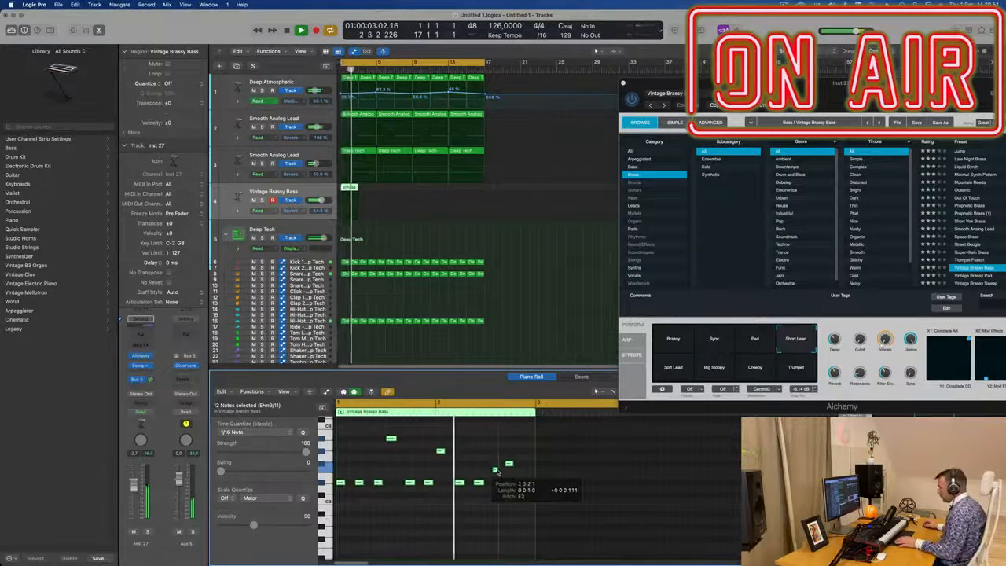
{"action": "left_click_drag", "start_coordinate": [498, 472], "coordinate": [496, 470]}
{"action": "left_click", "coordinate": [463, 445]}
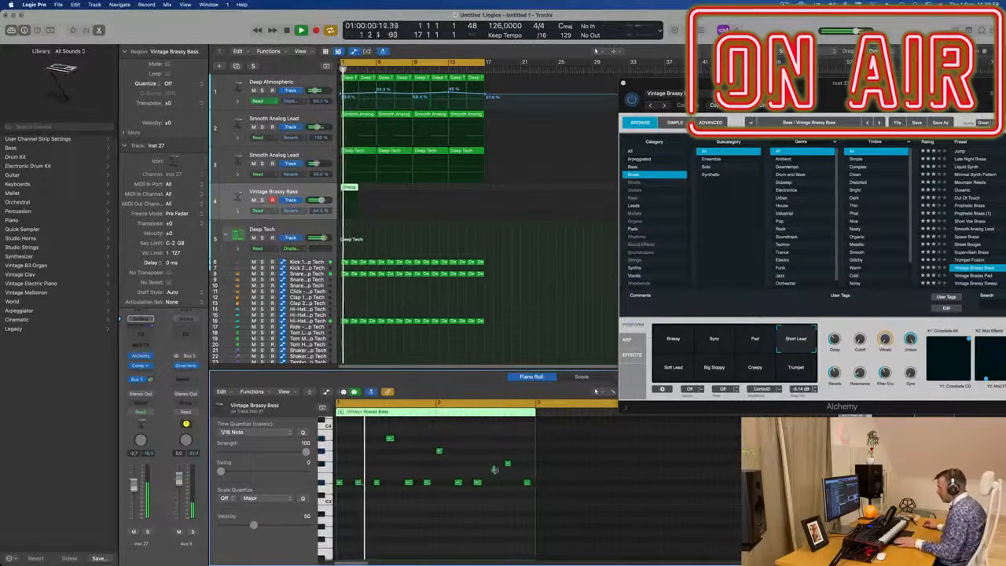
{"action": "left_click", "coordinate": [495, 470]}
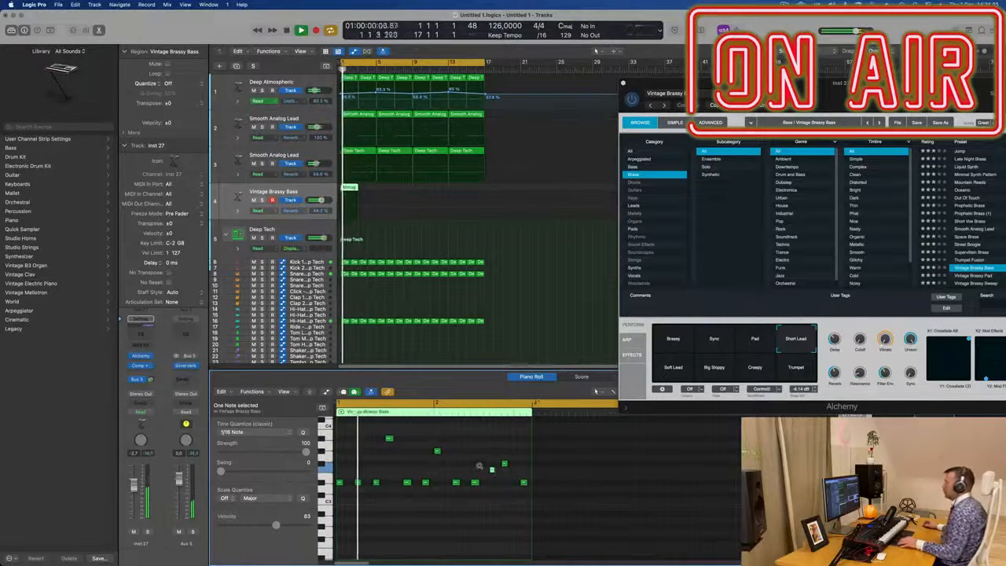
Step: Select the bass region and repeat it five times along the Vintage Brassy Bass track
{"action": "key", "text": "super+Left"}
{"action": "key", "text": "super+Left"}
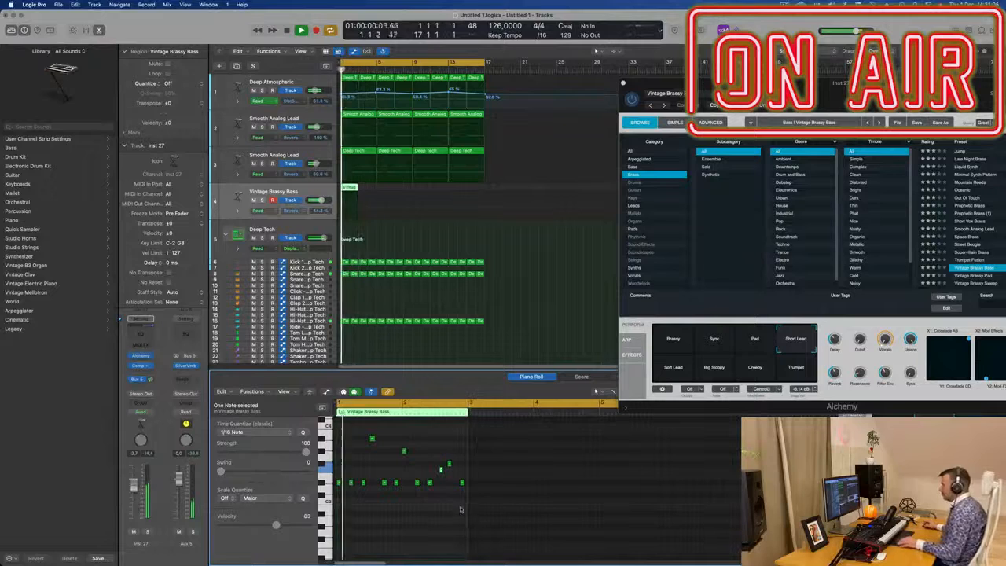
{"action": "scroll", "coordinate": [466, 508], "scroll_direction": "up", "scroll_amount": 3}
{"action": "scroll", "coordinate": [466, 508], "scroll_direction": "up", "scroll_amount": 1}
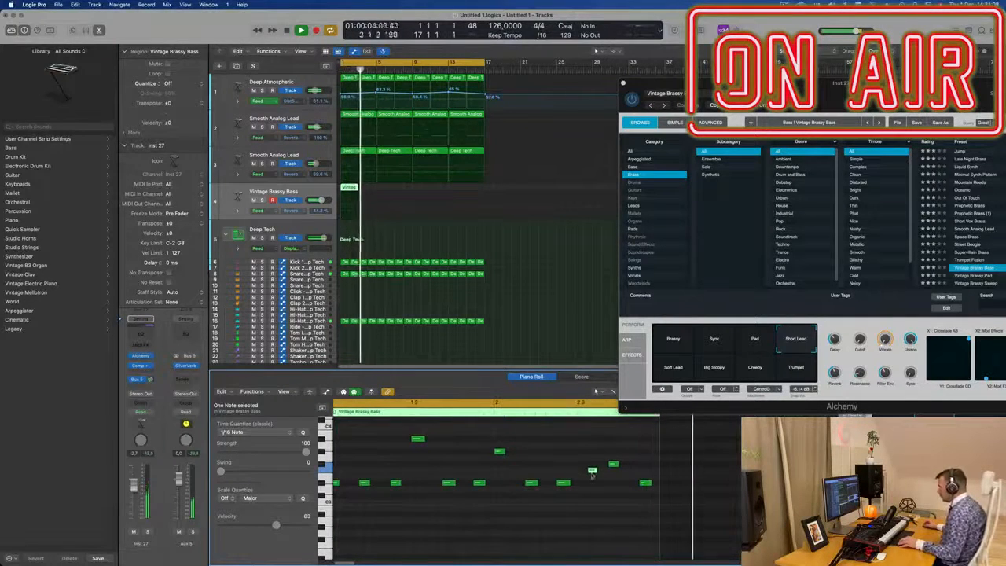
{"action": "key", "text": "space"}
{"action": "left_click_drag", "start_coordinate": [389, 192], "coordinate": [336, 190]}
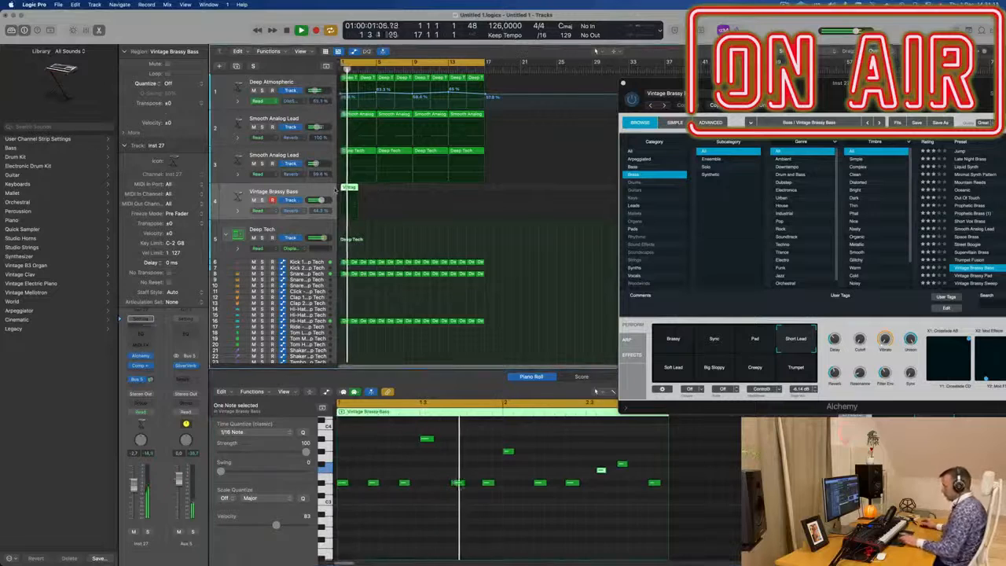
{"action": "key", "text": "super+r"}
{"action": "key", "text": "super+r"}
{"action": "key", "text": "super+r"}
{"action": "key", "text": "super+r"}
{"action": "key", "text": "super+r"}
{"action": "key", "text": "super+r"}
{"action": "key", "text": "super+r"}
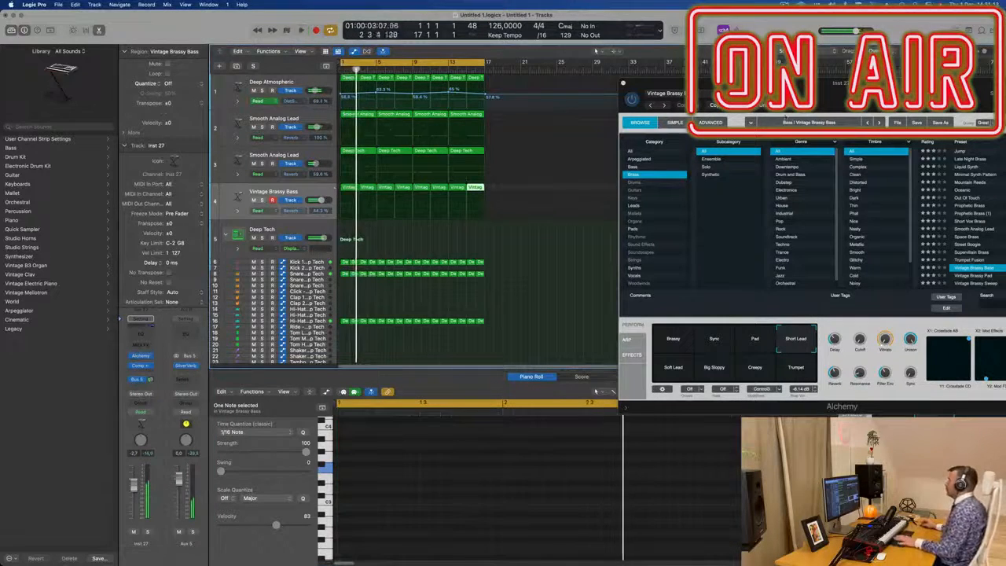
Step: Insert a Channel EQ on the bass channel and play the track to hear it
{"action": "left_click_drag", "start_coordinate": [867, 90], "coordinate": [592, 109]}
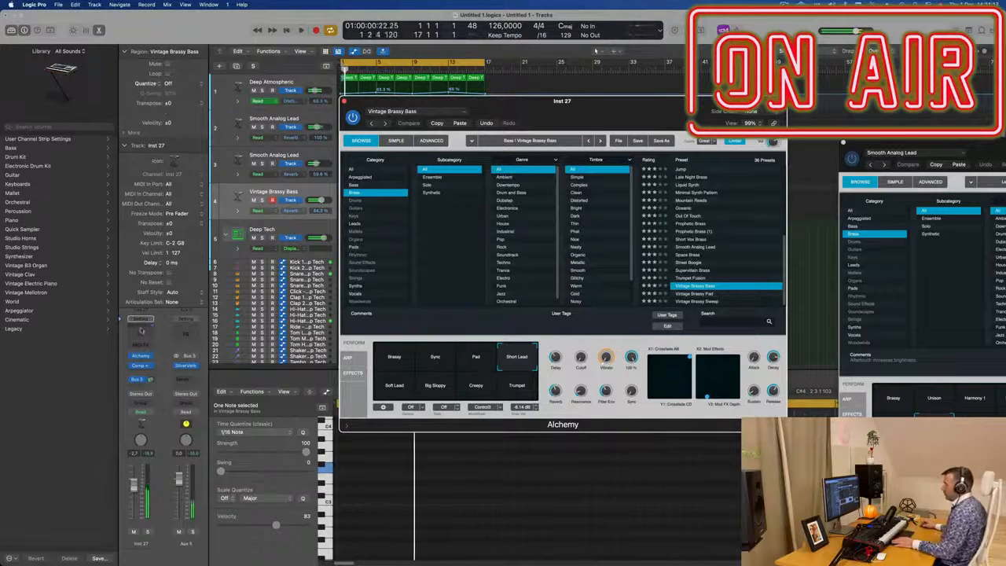
{"action": "left_click", "coordinate": [141, 335]}
{"action": "key", "text": "space"}
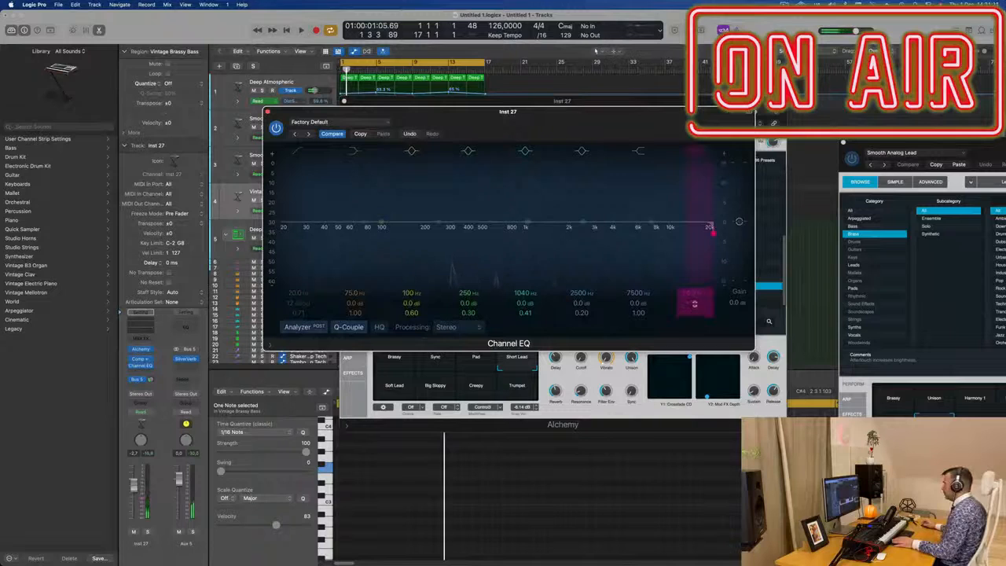
{"action": "key", "text": "space"}
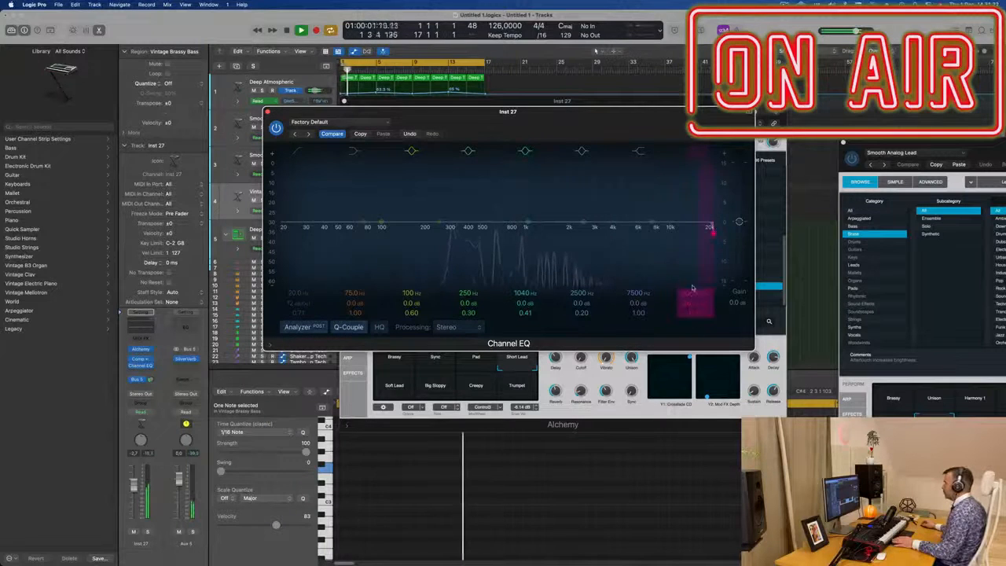
Step: Pull the Channel EQ's high cut down to about 750 Hz at 36 dB/Oct
{"action": "left_click_drag", "start_coordinate": [680, 232], "coordinate": [560, 230]}
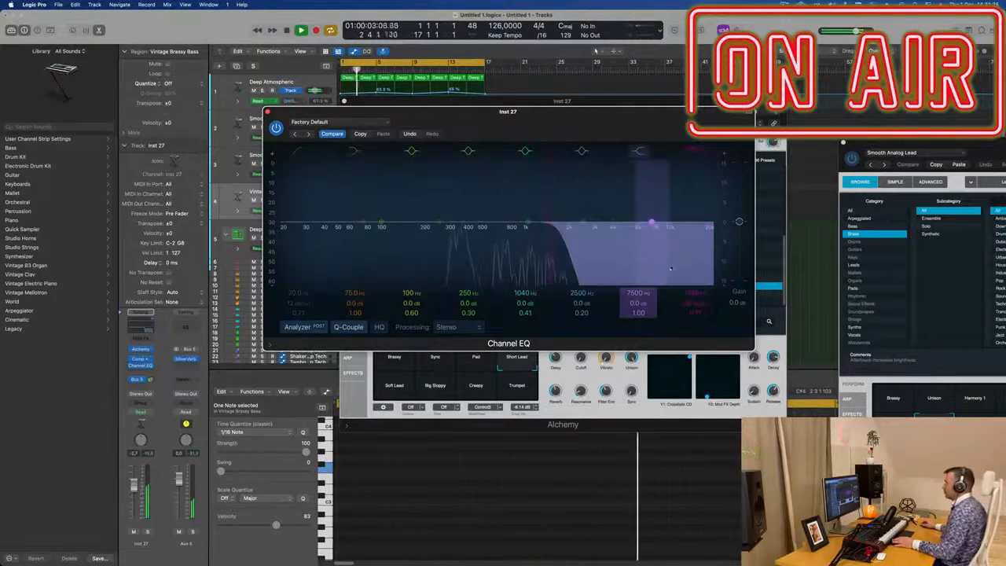
{"action": "left_click_drag", "start_coordinate": [550, 111], "coordinate": [680, 102]}
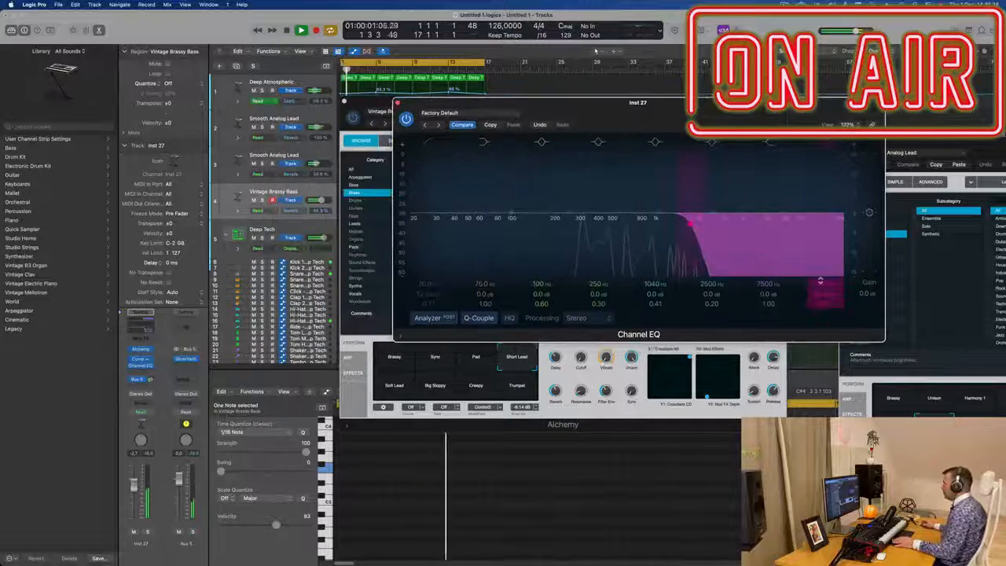
{"action": "left_click_drag", "start_coordinate": [704, 224], "coordinate": [637, 225]}
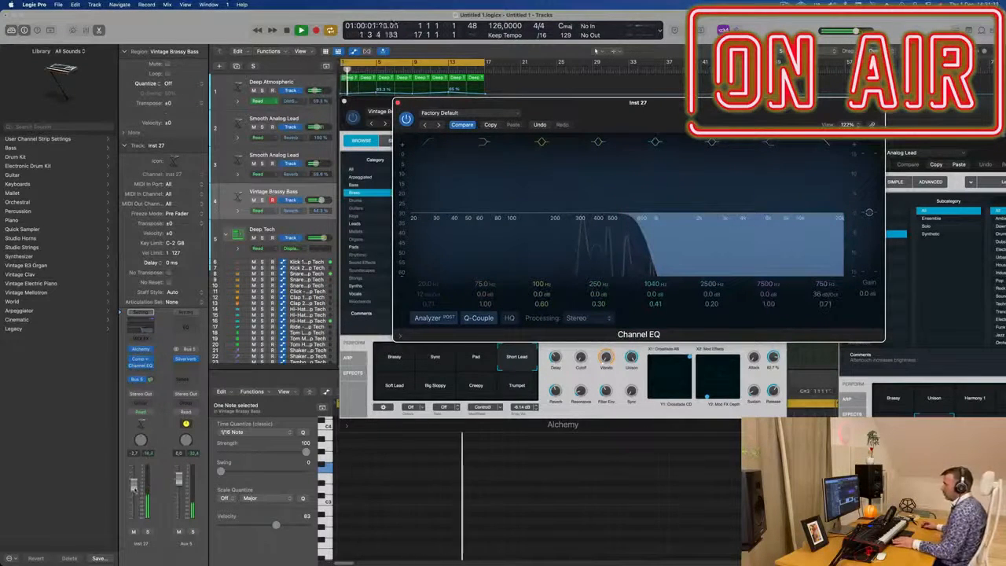
{"action": "left_click_drag", "start_coordinate": [625, 116], "coordinate": [808, 110]}
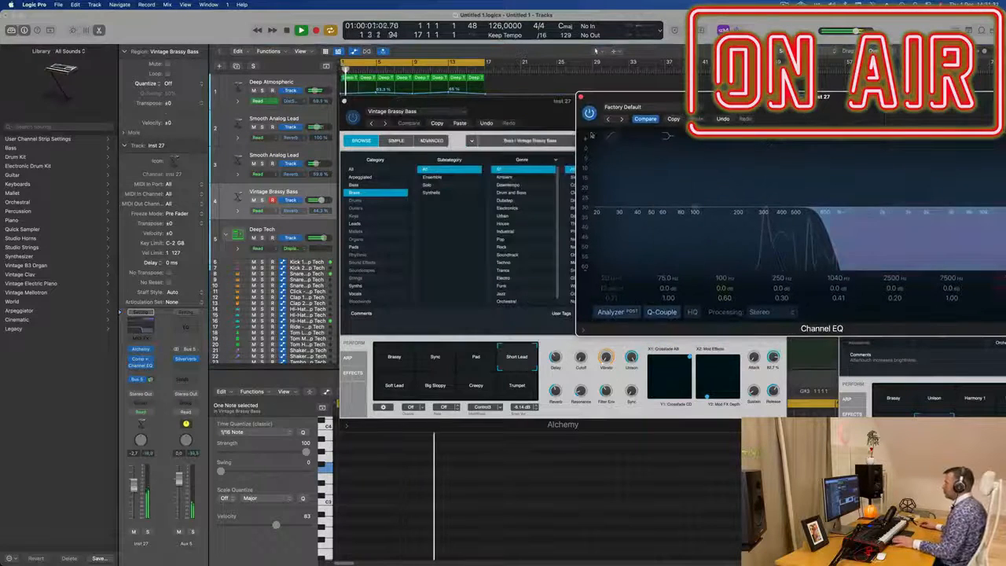
Step: Nudge Alchemy's Cutoff knob to about 61 %
{"action": "left_click_drag", "start_coordinate": [553, 111], "coordinate": [573, 182]}
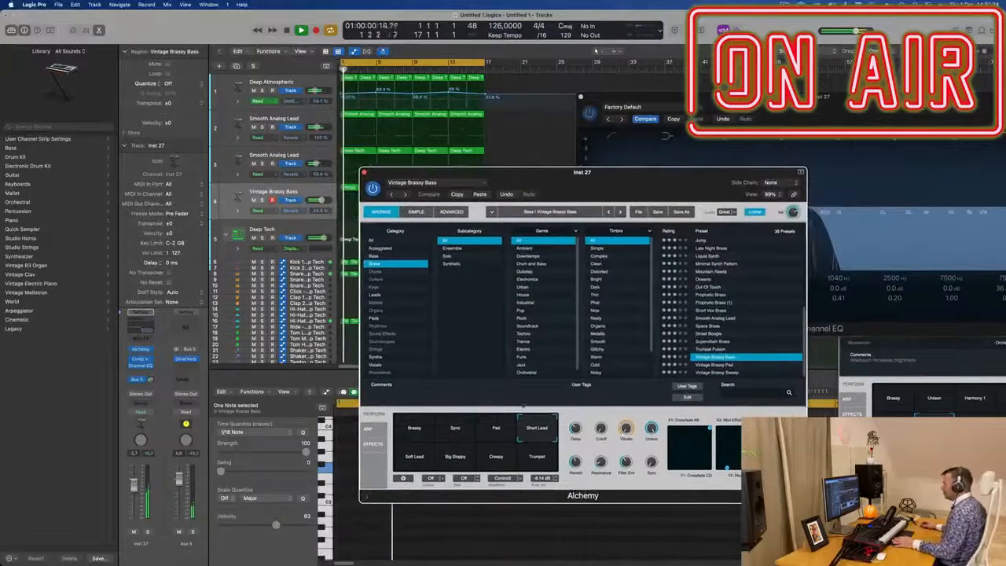
{"action": "left_click_drag", "start_coordinate": [600, 429], "coordinate": [602, 428]}
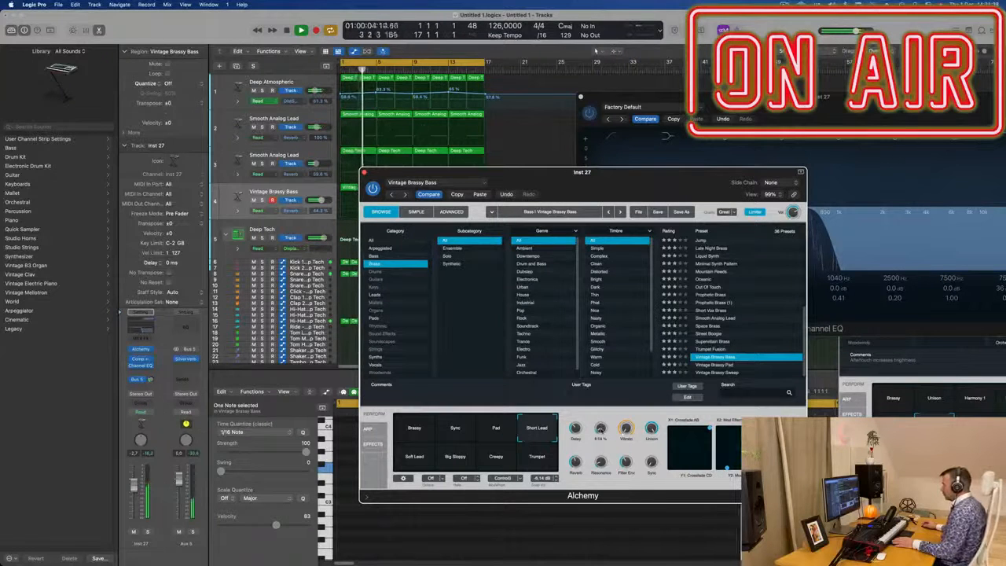
{"action": "left_click_drag", "start_coordinate": [665, 183], "coordinate": [674, 258]}
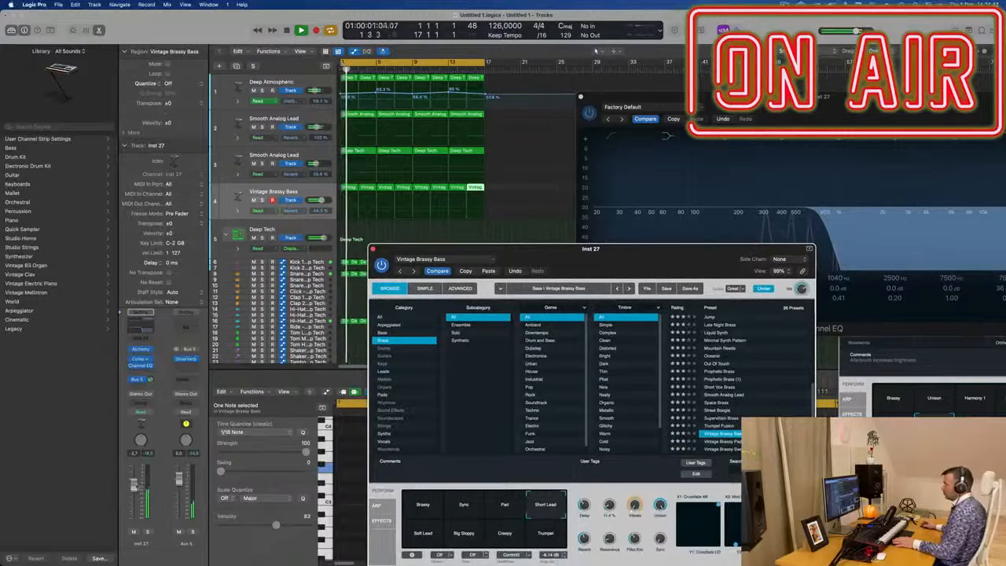
Step: Enable the Channel EQ's low cut and set it to about 272 Hz at 36 dB/Oct
{"action": "left_click", "coordinate": [475, 189]}
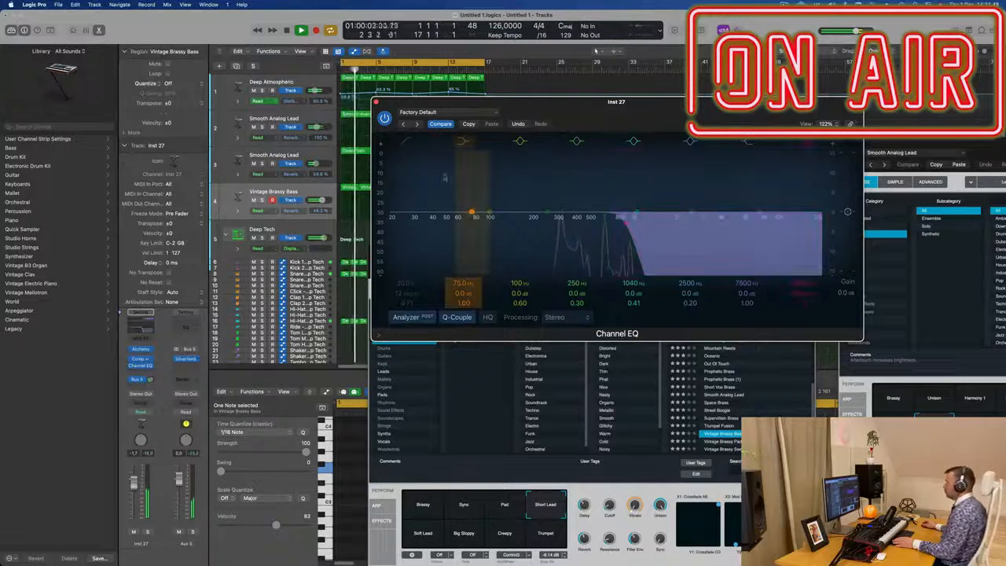
{"action": "left_click", "coordinate": [406, 141]}
{"action": "left_click_drag", "start_coordinate": [433, 200], "coordinate": [470, 257]}
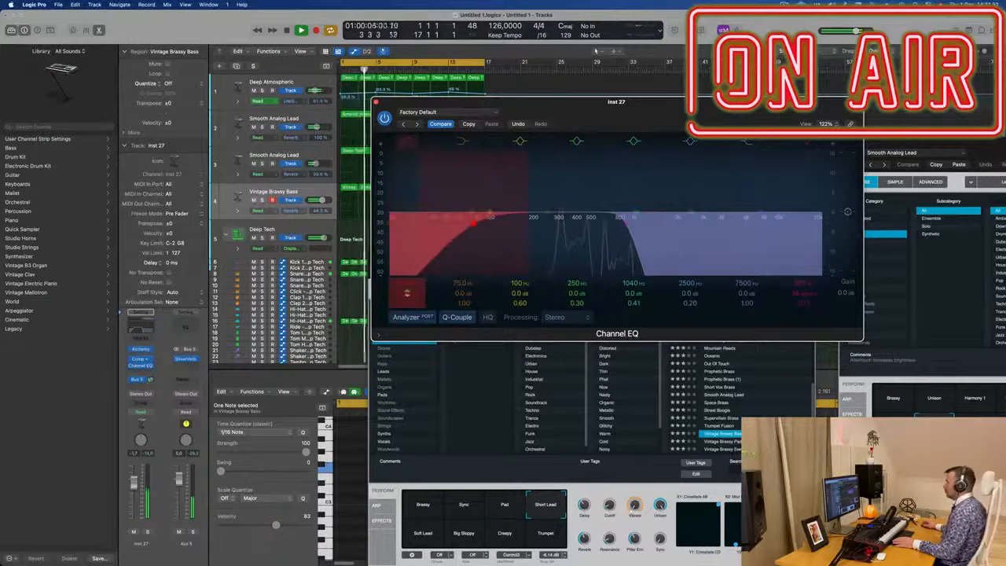
{"action": "left_click_drag", "start_coordinate": [407, 294], "coordinate": [408, 287]}
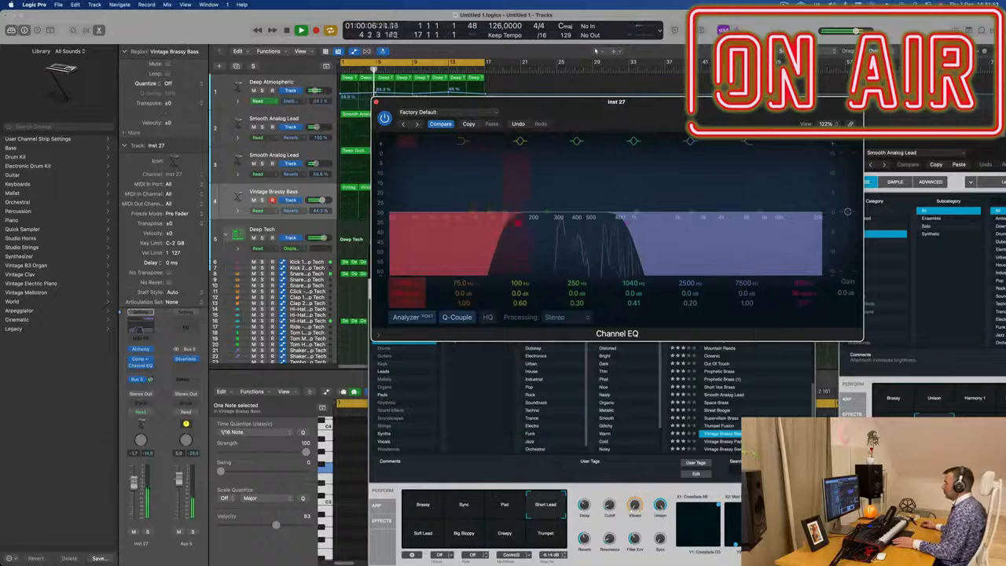
Step: Raise Alchemy's Delay to about 37 % and close the Channel EQ and Alchemy windows
{"action": "left_click_drag", "start_coordinate": [582, 110], "coordinate": [233, 70]}
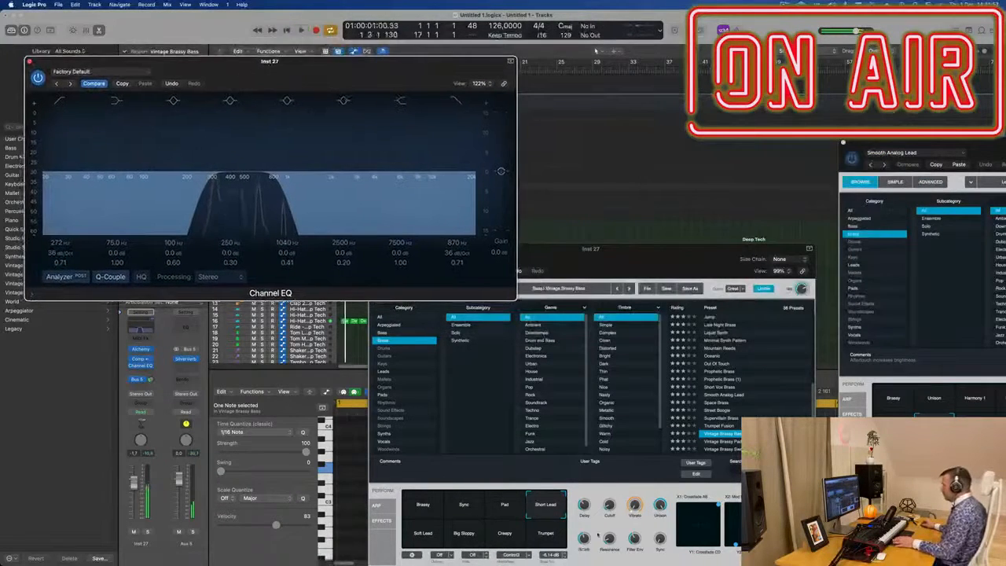
{"action": "left_click_drag", "start_coordinate": [587, 507], "coordinate": [590, 502]}
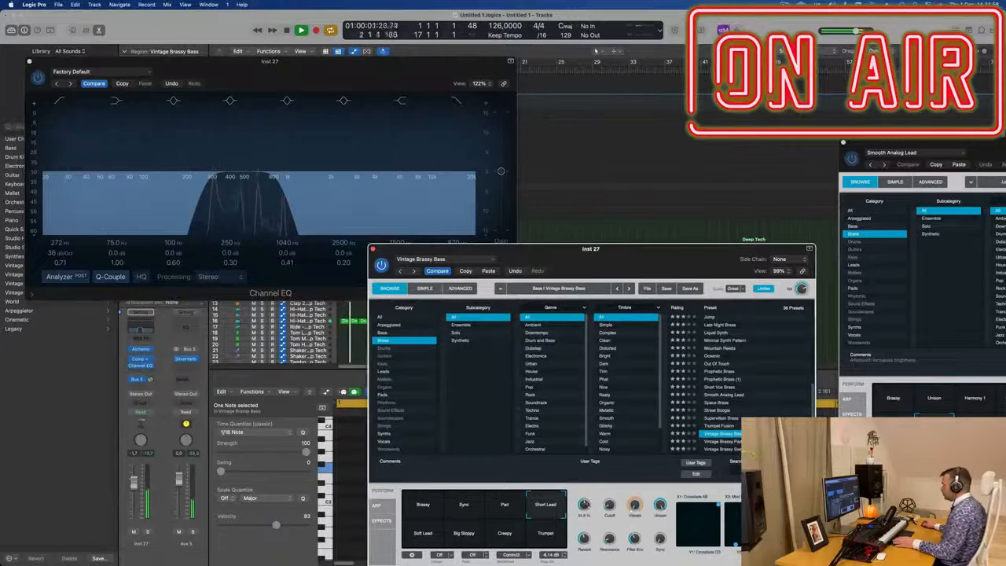
{"action": "left_click_drag", "start_coordinate": [625, 260], "coordinate": [735, 228]}
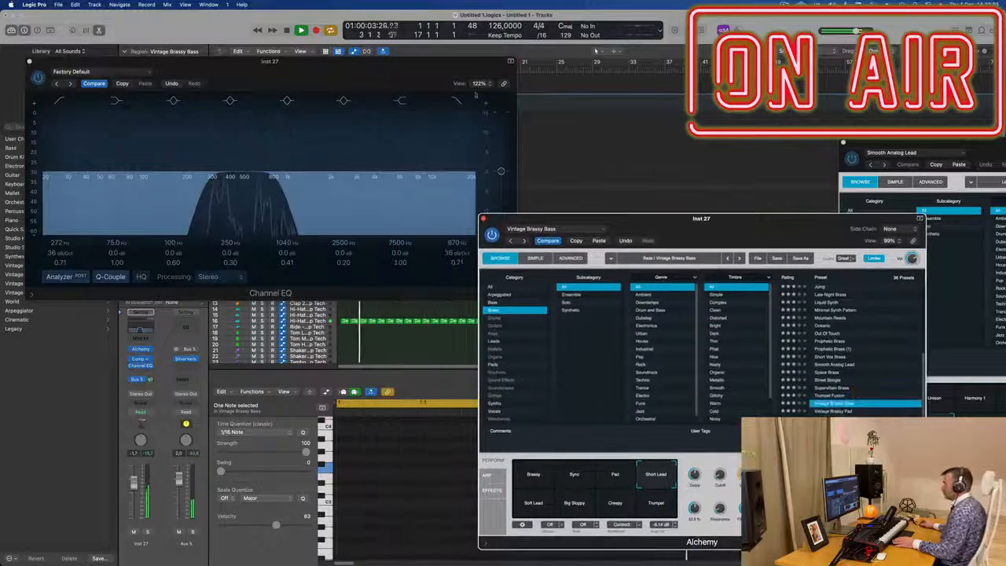
{"action": "left_click", "coordinate": [30, 62]}
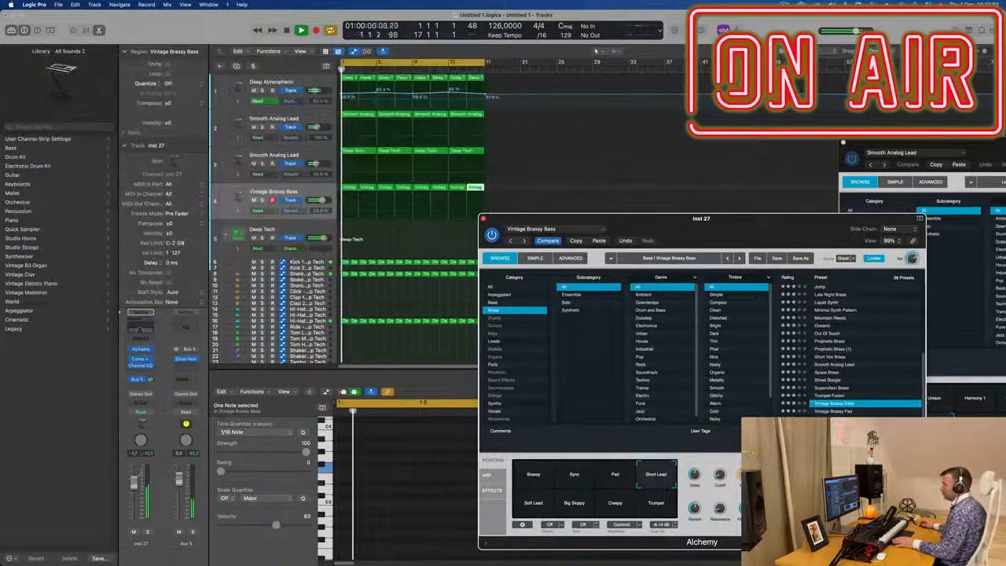
{"action": "left_click_drag", "start_coordinate": [562, 219], "coordinate": [370, 255]}
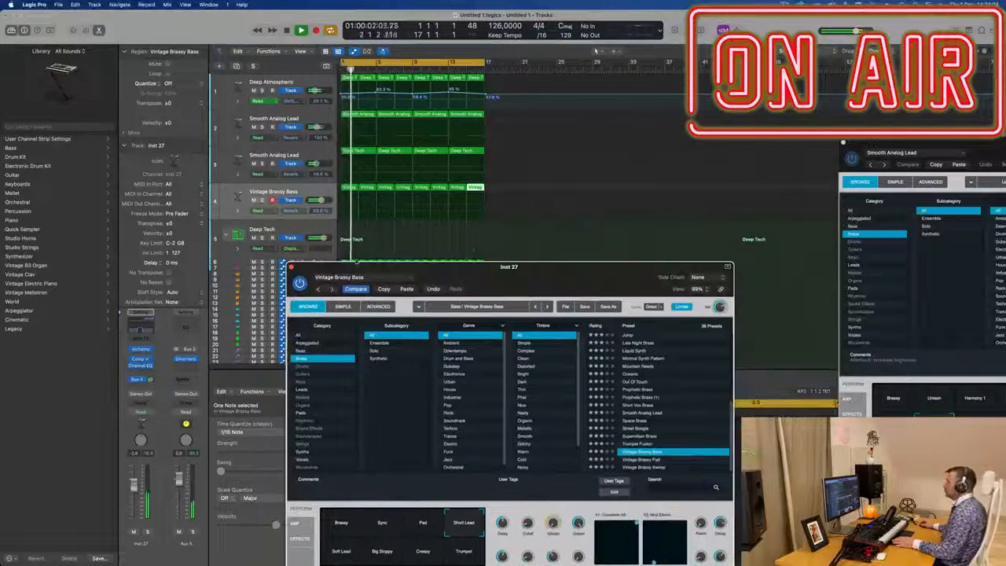
{"action": "left_click", "coordinate": [291, 268]}
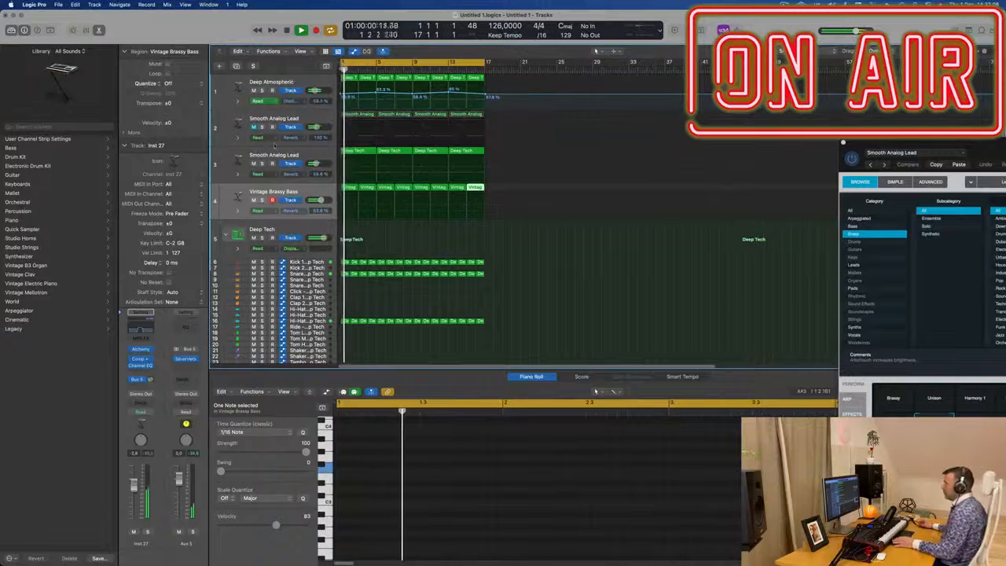
Step: Select the second Smooth Analog Lead track and open its Alchemy instrument, starting playback
{"action": "scroll", "coordinate": [507, 150], "scroll_direction": "up", "scroll_amount": 5}
{"action": "left_click", "coordinate": [303, 192]}
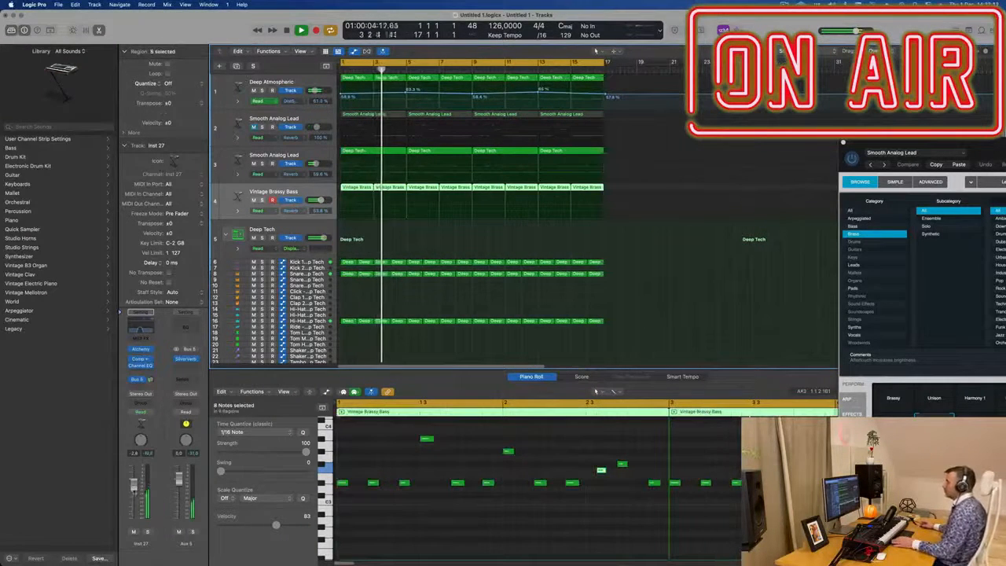
{"action": "scroll", "coordinate": [377, 283], "scroll_direction": "down", "scroll_amount": 2}
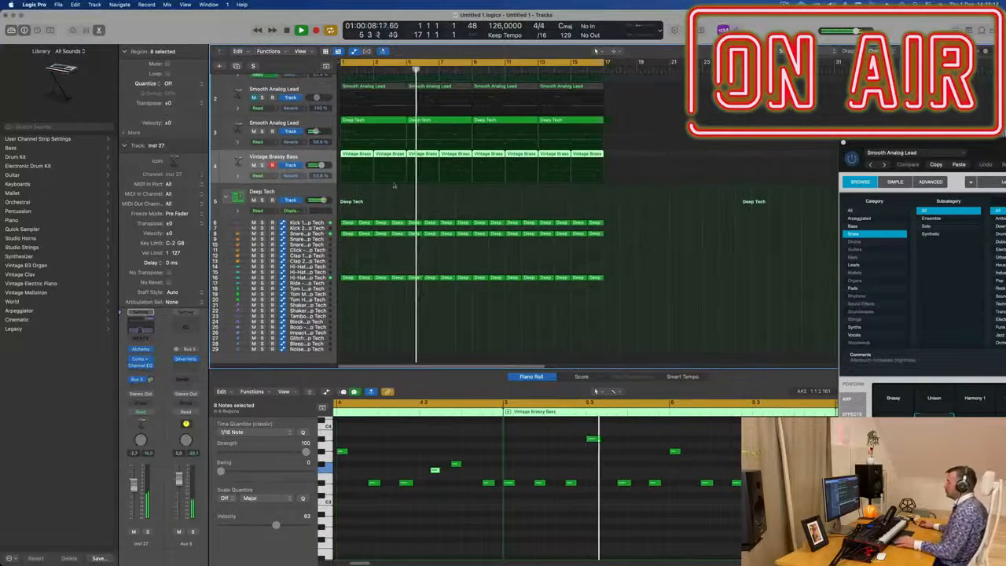
{"action": "left_click", "coordinate": [263, 132]}
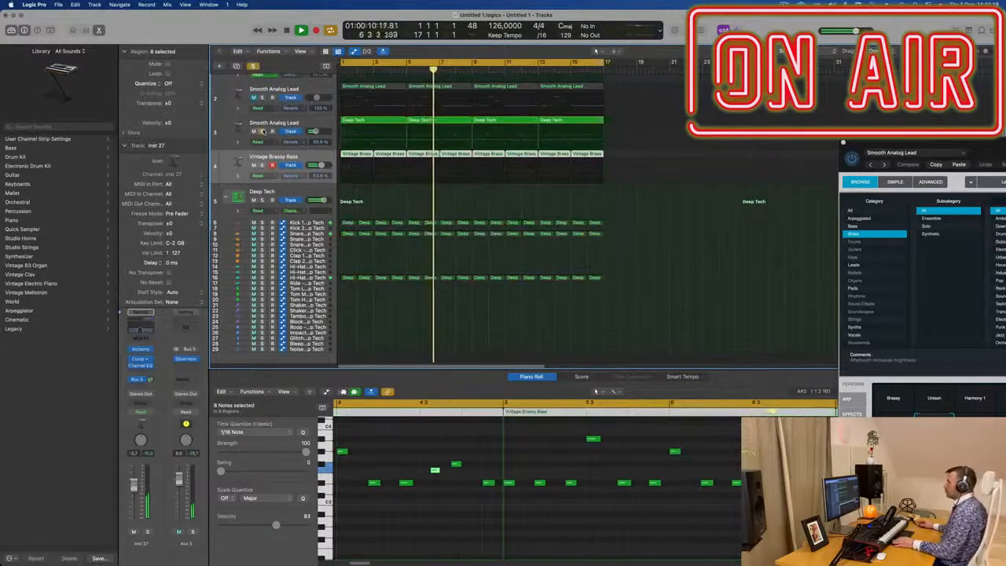
{"action": "left_click", "coordinate": [262, 131]}
{"action": "left_click", "coordinate": [275, 126]}
{"action": "key", "text": "Return"}
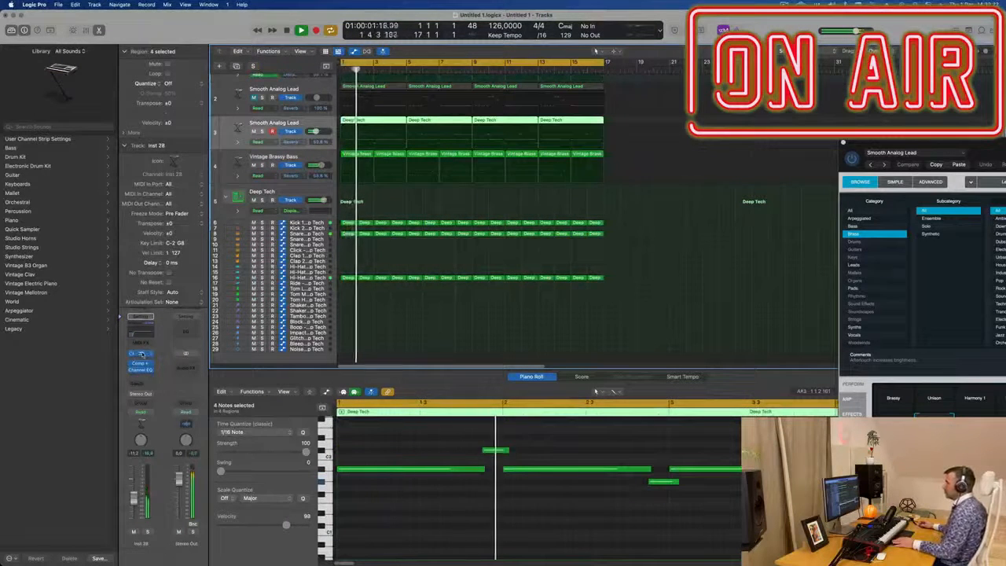
{"action": "left_click", "coordinate": [140, 354]}
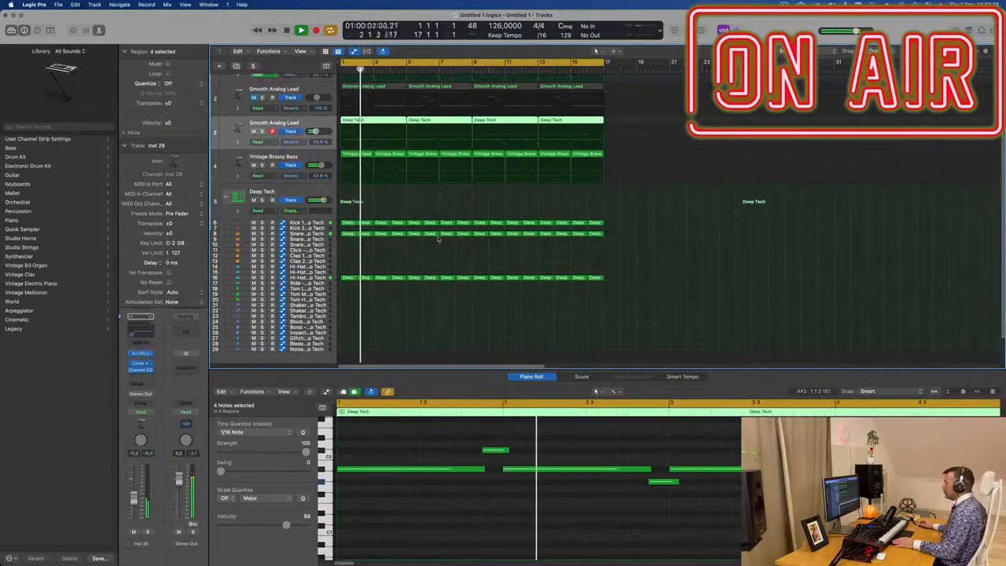
{"action": "left_click", "coordinate": [141, 354]}
{"action": "left_click_drag", "start_coordinate": [943, 143], "coordinate": [496, 116]}
{"action": "key", "text": "space"}
Step: Set the track's automation mode to Touch and record an LP Cutoff sweep by turning Alchemy's LP Cutoff knob during playback
{"action": "left_click", "coordinate": [141, 412]}
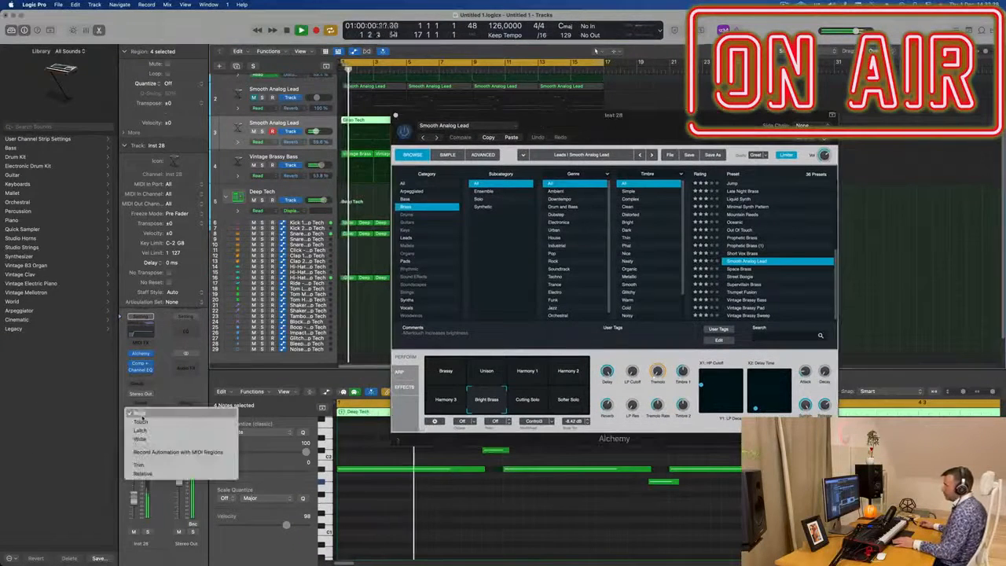
{"action": "left_click", "coordinate": [141, 423]}
{"action": "left_click_drag", "start_coordinate": [632, 372], "coordinate": [651, 303]}
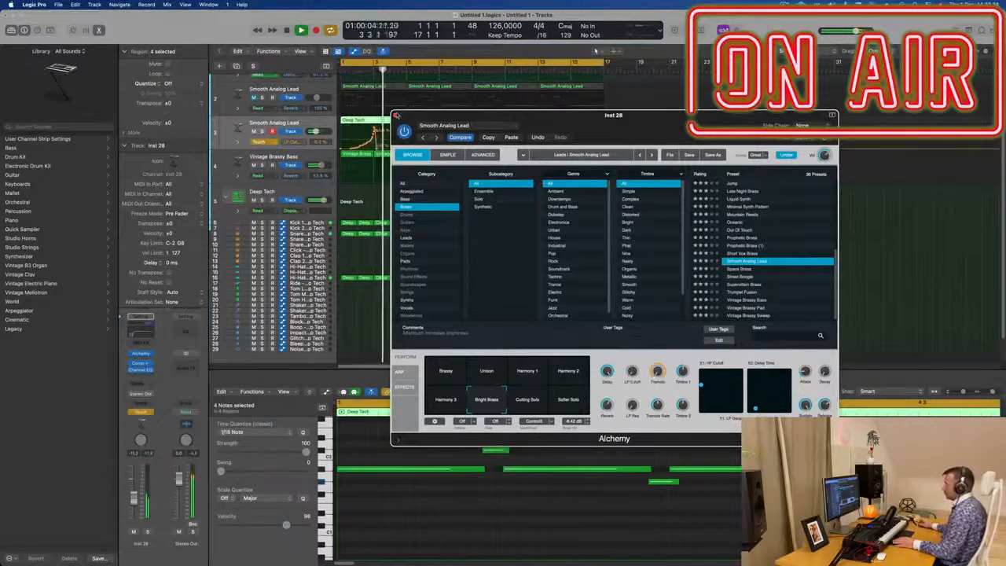
{"action": "left_click", "coordinate": [396, 116]}
{"action": "key", "text": "Return"}
{"action": "mouse_move", "coordinate": [374, 131]}
{"action": "left_mouse_down"}
{"action": "mouse_move", "coordinate": [368, 149]}
{"action": "mouse_move", "coordinate": [373, 129]}
{"action": "mouse_move", "coordinate": [378, 146]}
{"action": "left_mouse_up"}
{"action": "key", "text": "space"}
{"action": "key", "text": "space"}
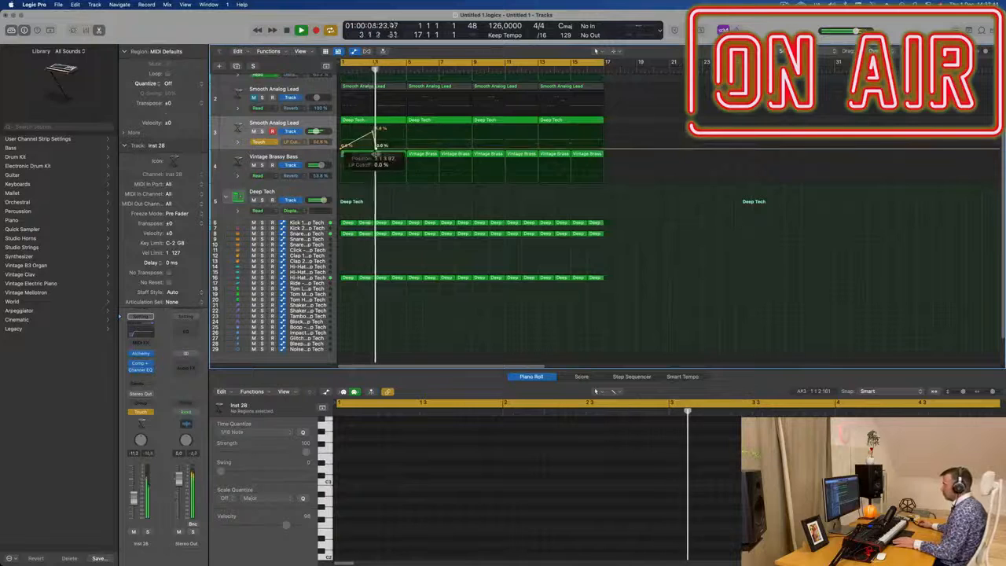
Step: Shift the LP Cutoff automation peak slightly earlier and switch the track's automation mode back to Read
{"action": "key", "text": "z"}
{"action": "key", "text": "Return"}
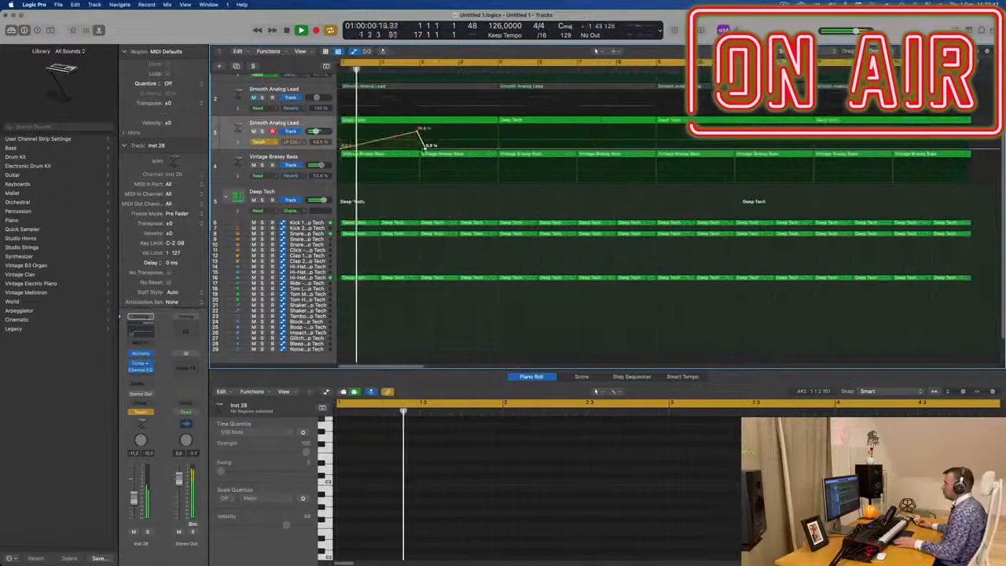
{"action": "mouse_move", "coordinate": [426, 148]}
{"action": "left_mouse_down"}
{"action": "mouse_move", "coordinate": [417, 134]}
{"action": "mouse_move", "coordinate": [410, 143]}
{"action": "left_mouse_up"}
{"action": "left_click", "coordinate": [266, 142]}
{"action": "left_click", "coordinate": [275, 135]}
{"action": "key", "text": "z"}
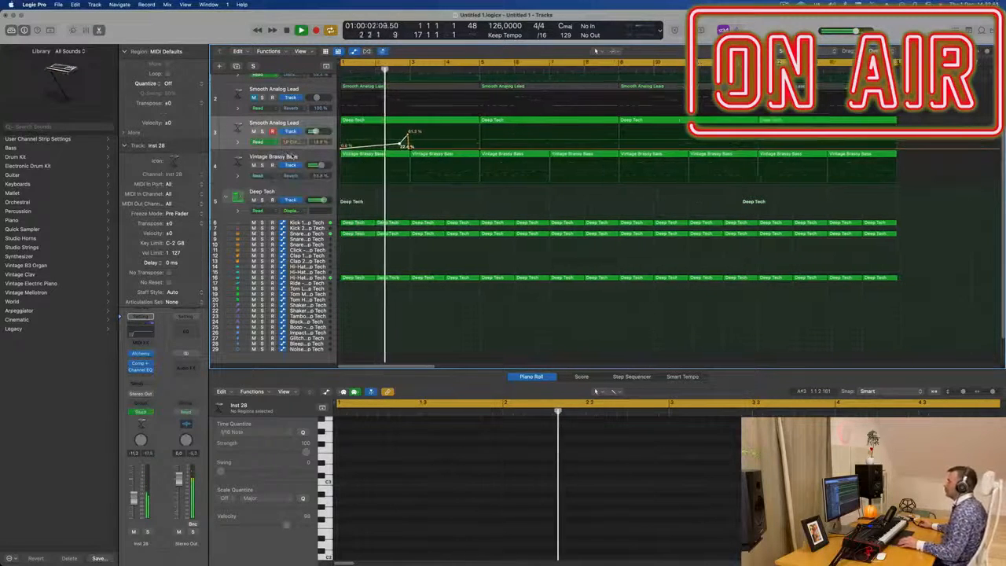
Step: Add a second LP Cutoff automation peak of about 58 % after the first one
{"action": "scroll", "coordinate": [388, 190], "scroll_direction": "up", "scroll_amount": 3}
{"action": "scroll", "coordinate": [394, 174], "scroll_direction": "up", "scroll_amount": 2}
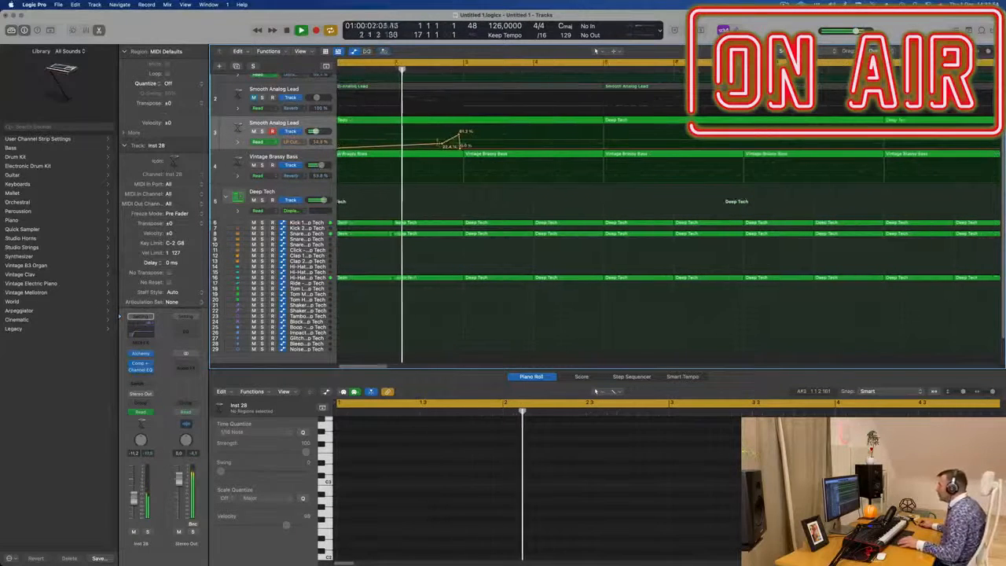
{"action": "scroll", "coordinate": [440, 161], "scroll_direction": "left", "scroll_amount": 1}
{"action": "left_click_drag", "start_coordinate": [476, 148], "coordinate": [479, 148]}
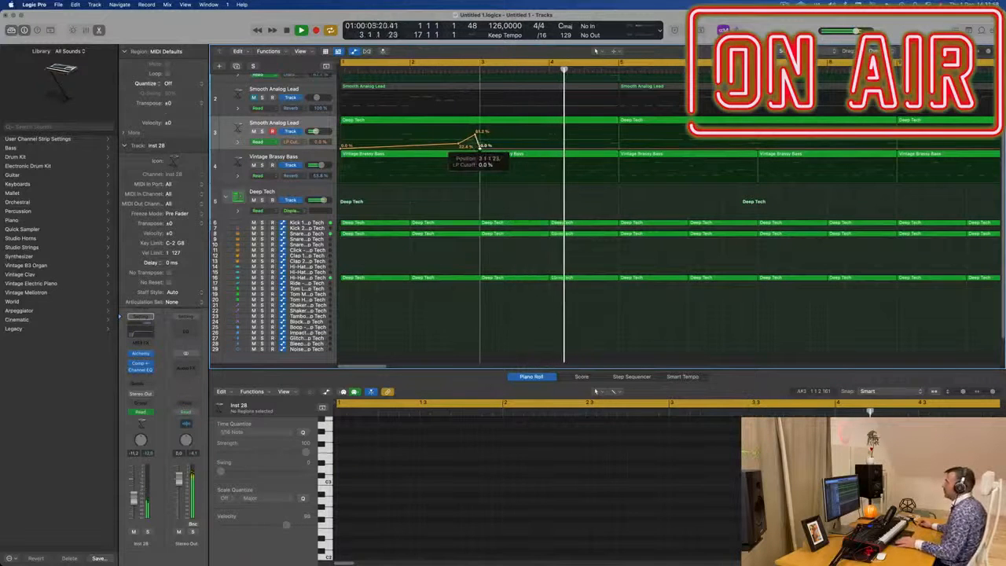
{"action": "scroll", "coordinate": [478, 146], "scroll_direction": "down", "scroll_amount": 2}
{"action": "key", "text": "Return"}
{"action": "scroll", "coordinate": [457, 145], "scroll_direction": "down", "scroll_amount": 1}
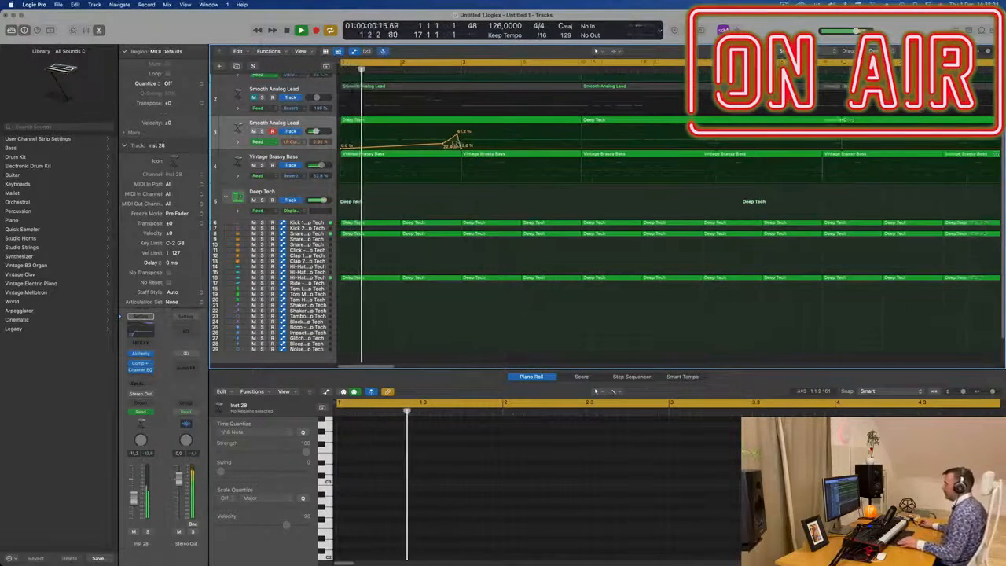
{"action": "scroll", "coordinate": [456, 145], "scroll_direction": "down", "scroll_amount": 5}
{"action": "scroll", "coordinate": [413, 145], "scroll_direction": "up", "scroll_amount": 4}
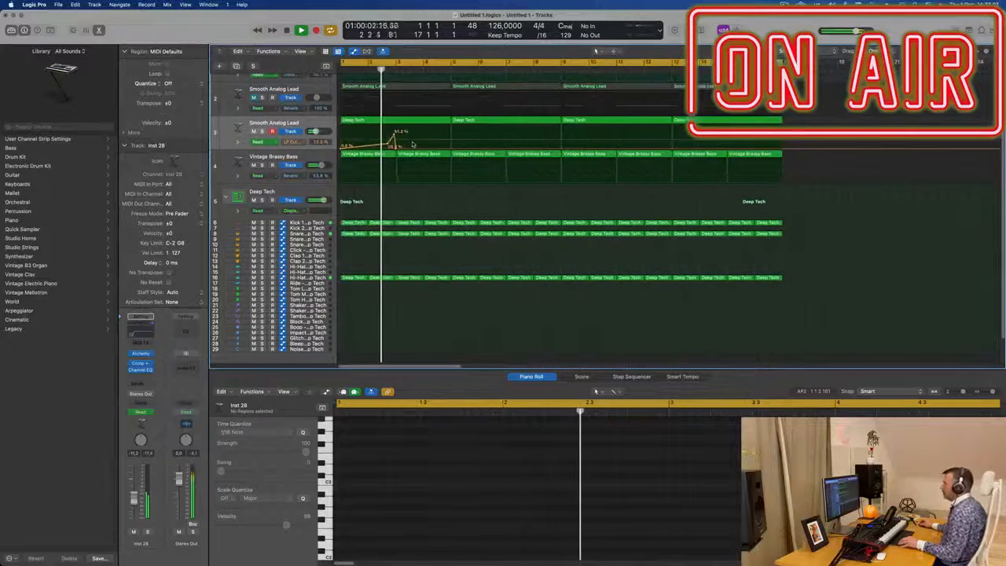
{"action": "mouse_move", "coordinate": [444, 147]}
{"action": "left_mouse_down"}
{"action": "mouse_move", "coordinate": [445, 134]}
{"action": "mouse_move", "coordinate": [450, 142]}
{"action": "left_mouse_up"}
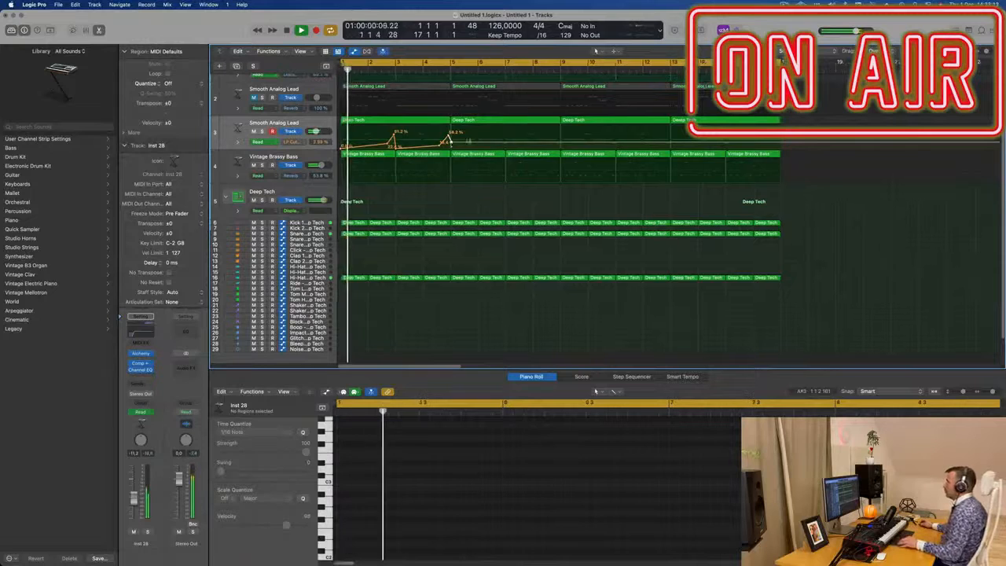
{"action": "scroll", "coordinate": [551, 213], "scroll_direction": "up", "scroll_amount": 2}
{"action": "scroll", "coordinate": [442, 175], "scroll_direction": "down", "scroll_amount": 1}
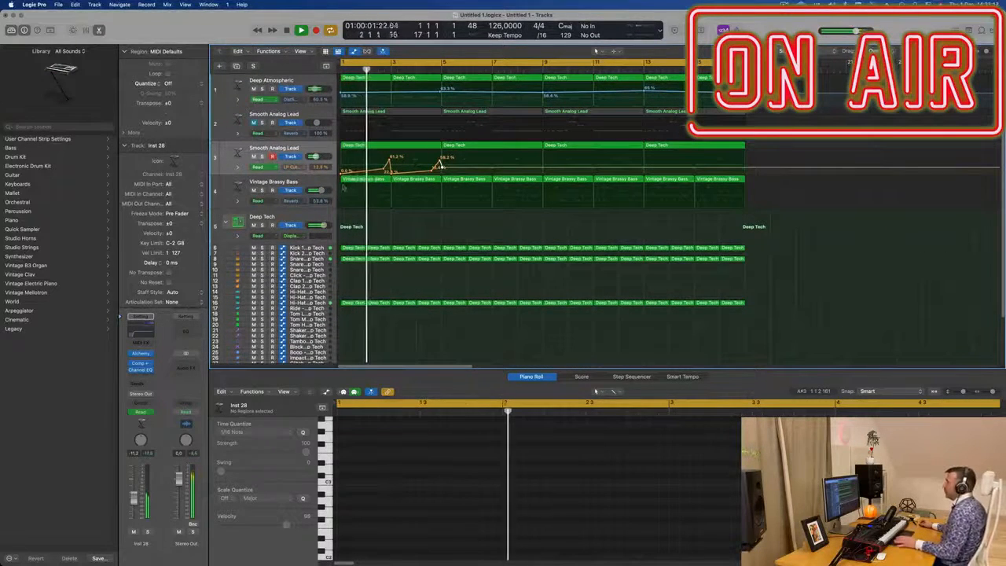
Step: Inspect the compressor on the Vintage Brassy Bass's Aux 5 bus, then zoom out the arrangement
{"action": "left_click", "coordinate": [228, 193]}
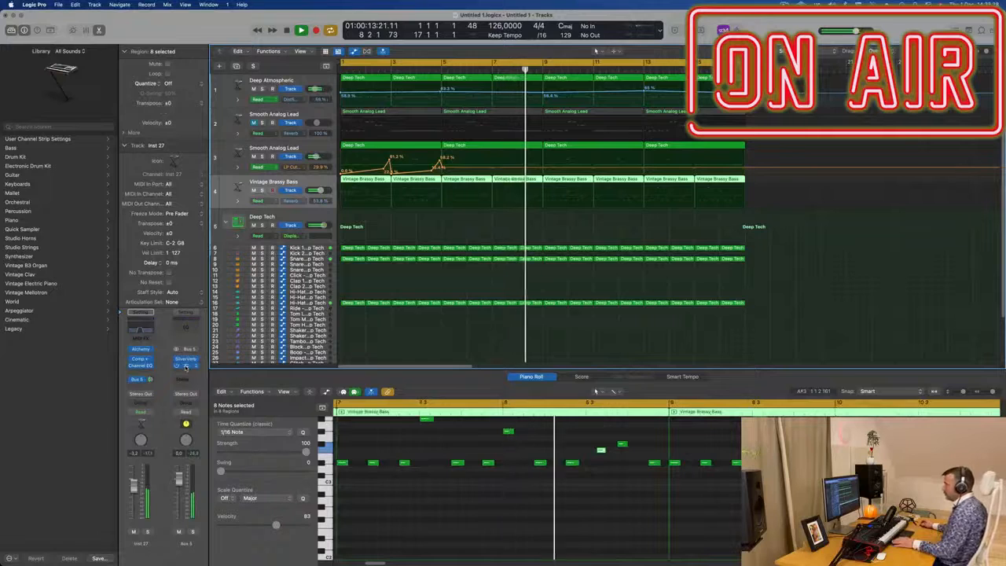
{"action": "left_click", "coordinate": [185, 366]}
{"action": "left_click_drag", "start_coordinate": [587, 139], "coordinate": [642, 116]}
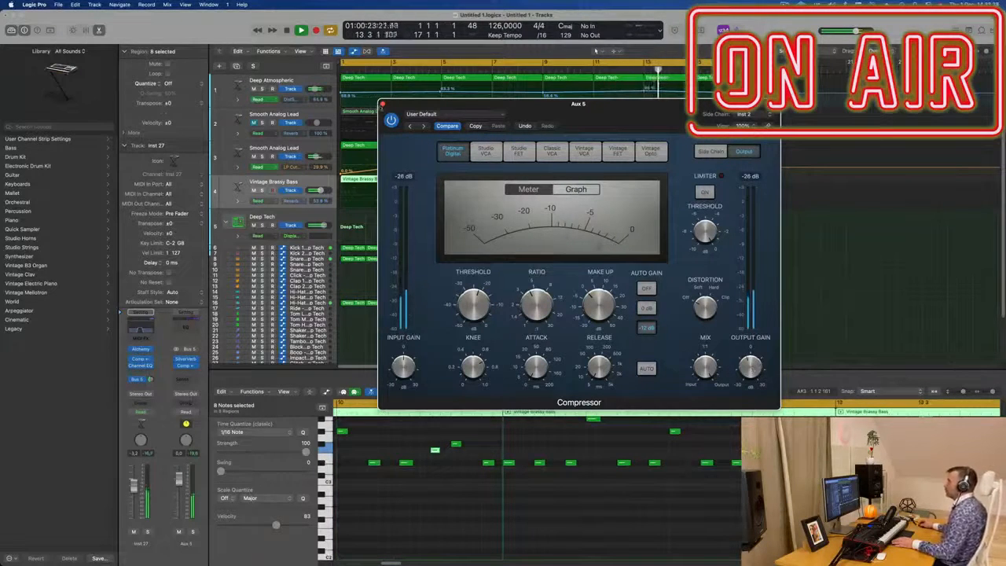
{"action": "left_click", "coordinate": [383, 103]}
{"action": "key", "text": "super+Left"}
{"action": "key", "text": "super+Left"}
{"action": "key", "text": "super+Left"}
{"action": "key", "text": "super+Left"}
{"action": "key", "text": "super+Left"}
{"action": "key", "text": "super+Left"}
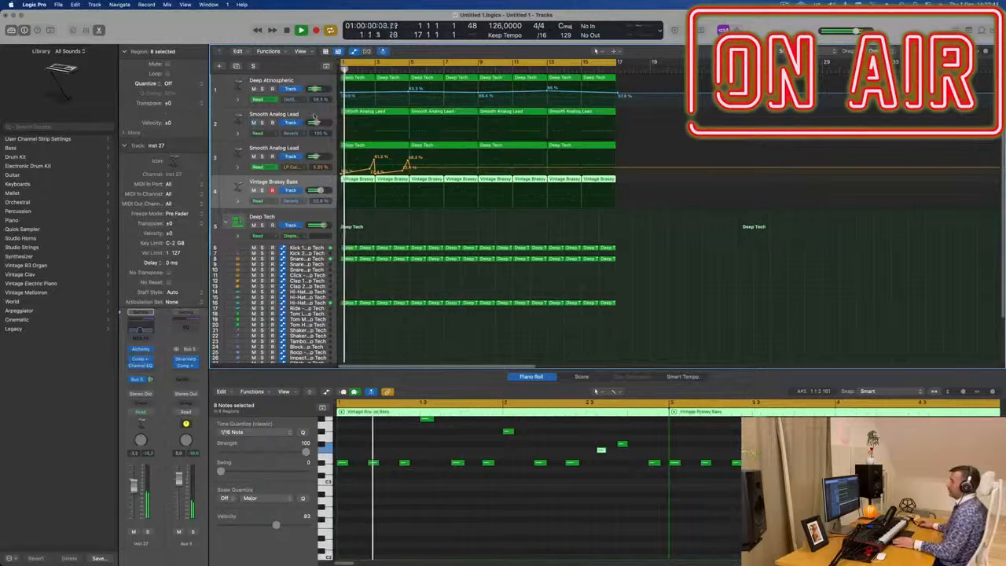
Step: Open the first Smooth Analog Lead's Alchemy, nudge its Tremolo knob slightly, and close the plugin
{"action": "left_click", "coordinate": [300, 114]}
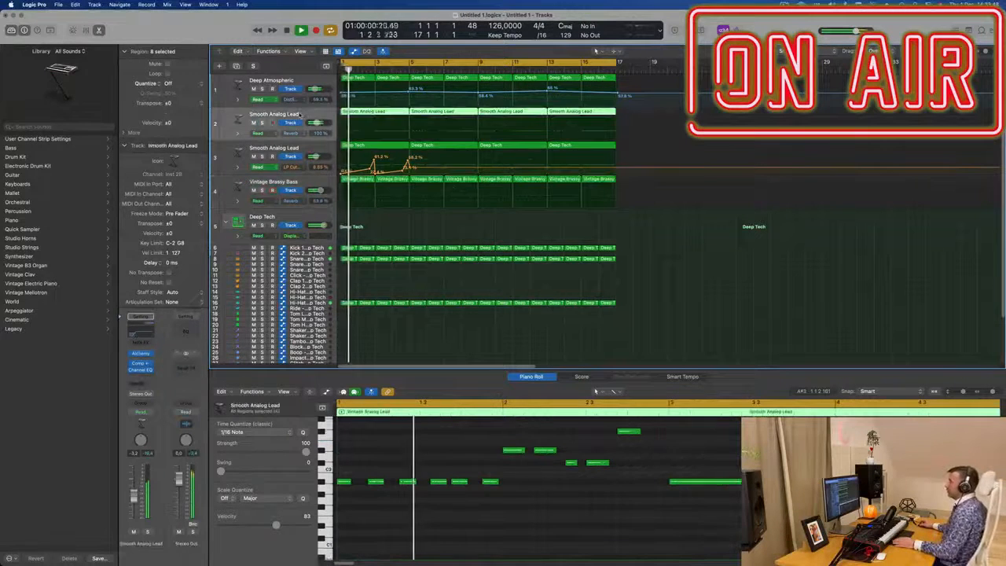
{"action": "left_click", "coordinate": [140, 354]}
{"action": "key", "text": "space"}
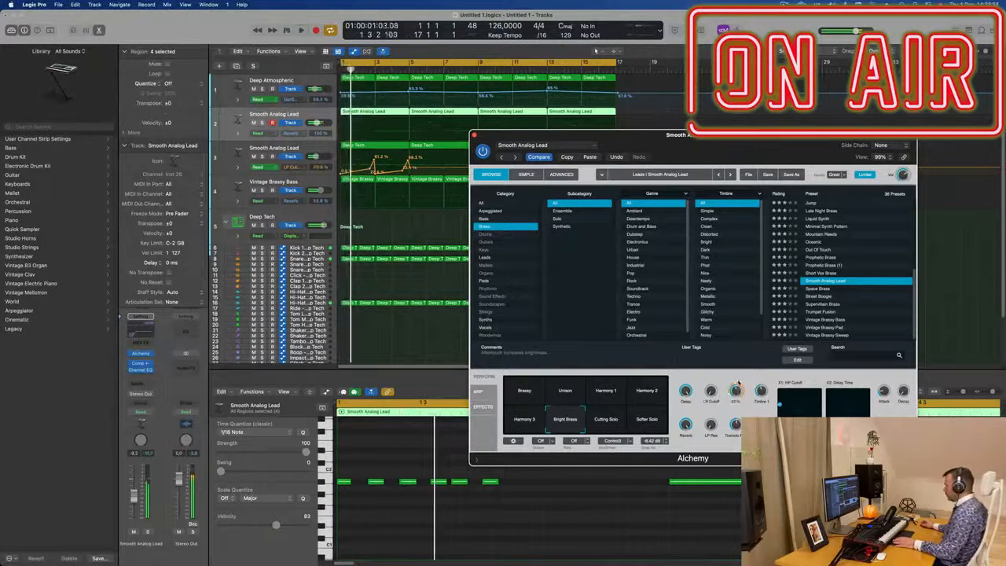
{"action": "left_click_drag", "start_coordinate": [743, 396], "coordinate": [739, 396]}
{"action": "key", "text": "Return"}
{"action": "key", "text": "Return"}
{"action": "key", "text": "Return"}
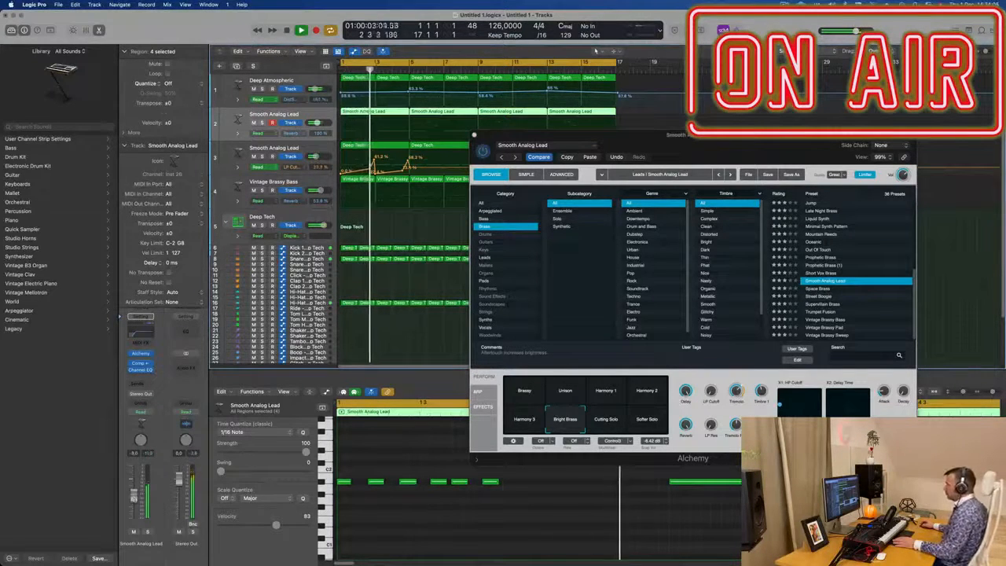
{"action": "left_click_drag", "start_coordinate": [501, 133], "coordinate": [463, 143]}
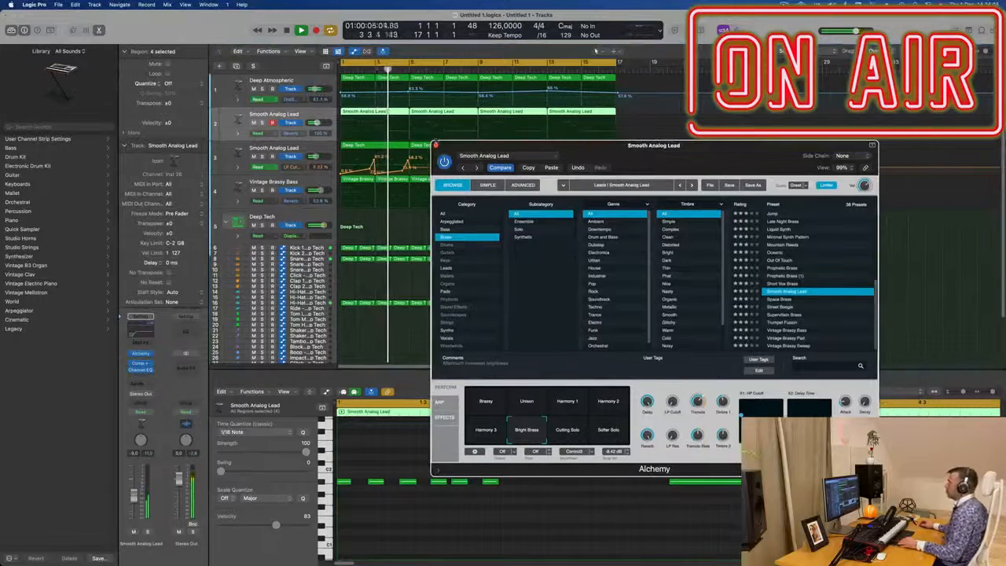
{"action": "left_click", "coordinate": [436, 146]}
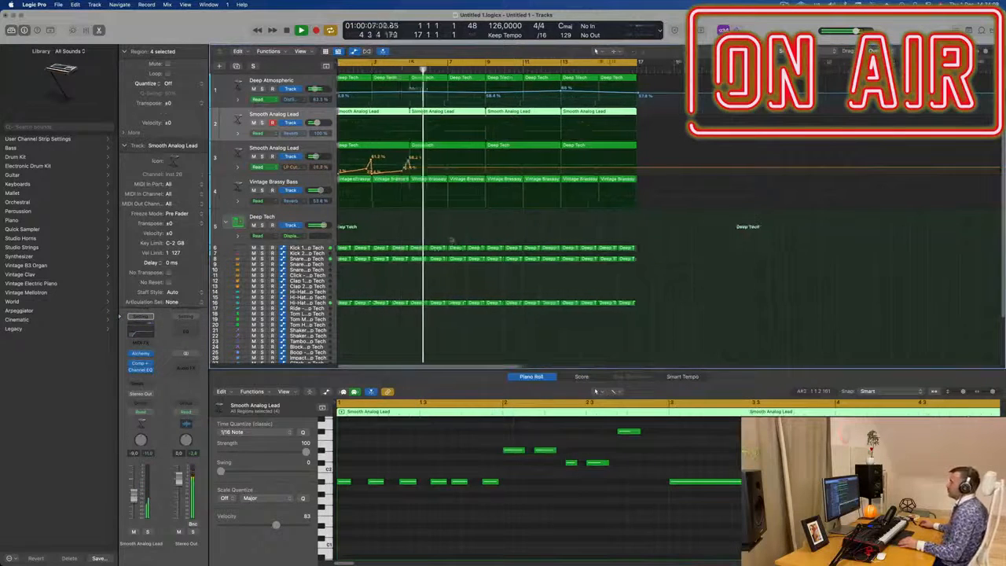
Step: Add more LP Cutoff automation points around bars 9–13, raising one to about 58 % and dipping another to about 32 %
{"action": "left_click", "coordinate": [513, 164]}
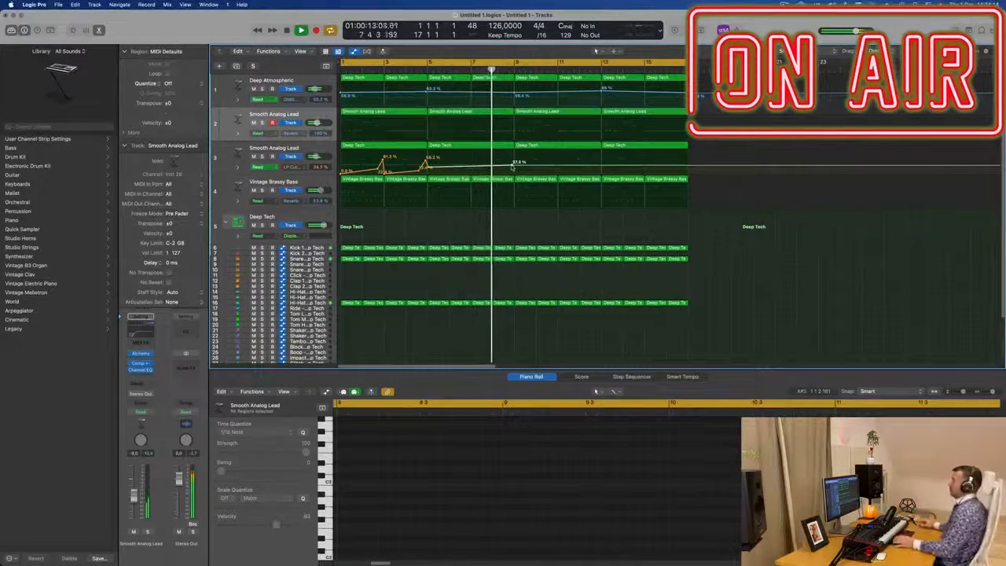
{"action": "left_click", "coordinate": [513, 165]}
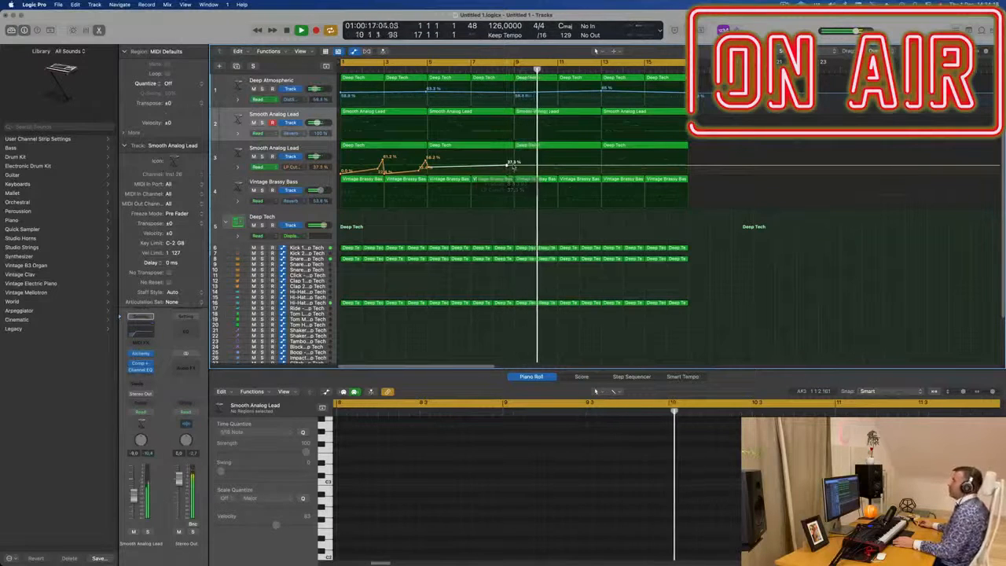
{"action": "left_click_drag", "start_coordinate": [512, 165], "coordinate": [521, 158]}
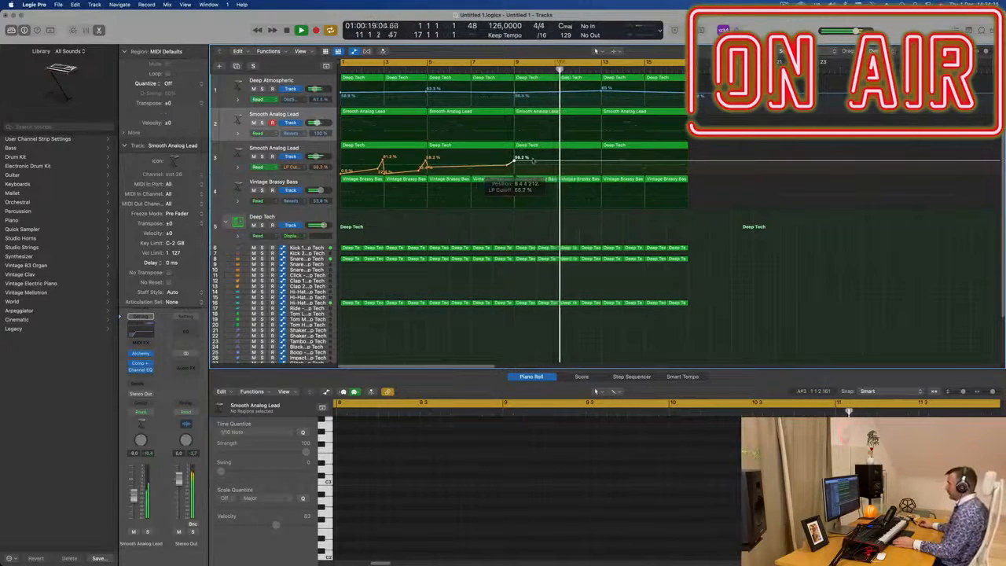
{"action": "key", "text": "Return"}
{"action": "left_click", "coordinate": [557, 161]}
{"action": "left_click", "coordinate": [603, 162]}
{"action": "left_click_drag", "start_coordinate": [556, 162], "coordinate": [542, 179]}
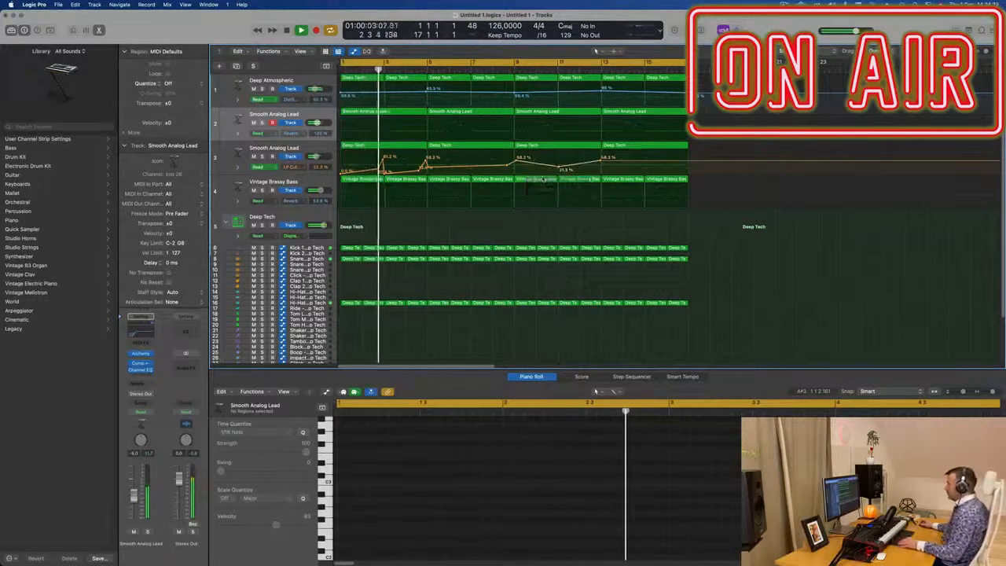
Step: Copy the first Deep Tech drum region onto the Hi-Hat track and offset its notes by a sixteenth
{"action": "scroll", "coordinate": [494, 215], "scroll_direction": "down", "scroll_amount": 3}
{"action": "scroll", "coordinate": [493, 216], "scroll_direction": "down", "scroll_amount": 2}
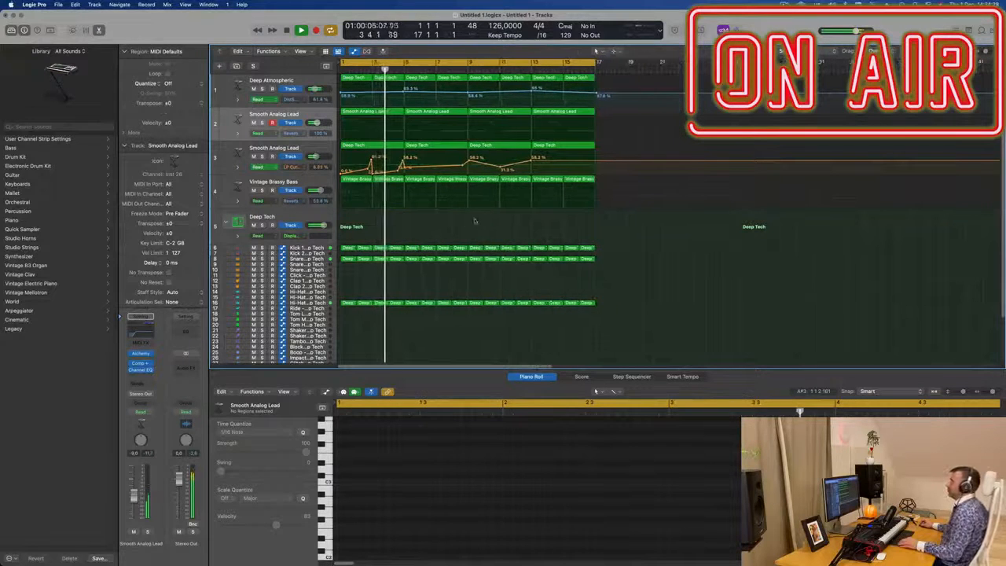
{"action": "scroll", "coordinate": [412, 228], "scroll_direction": "up", "scroll_amount": 2}
{"action": "scroll", "coordinate": [410, 231], "scroll_direction": "down", "scroll_amount": 2}
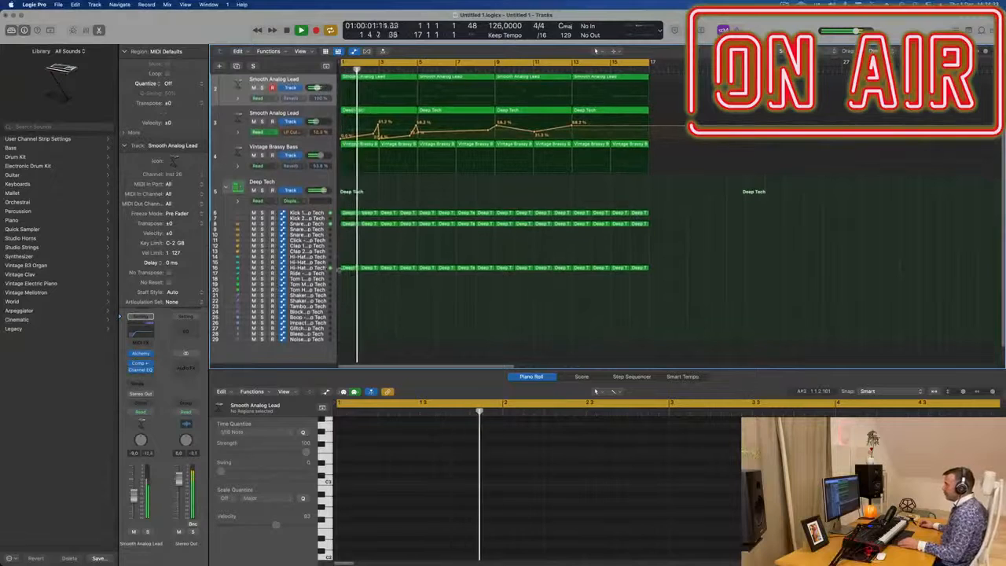
{"action": "left_click", "coordinate": [348, 268]}
{"action": "left_click_drag", "start_coordinate": [348, 268], "coordinate": [349, 257]}
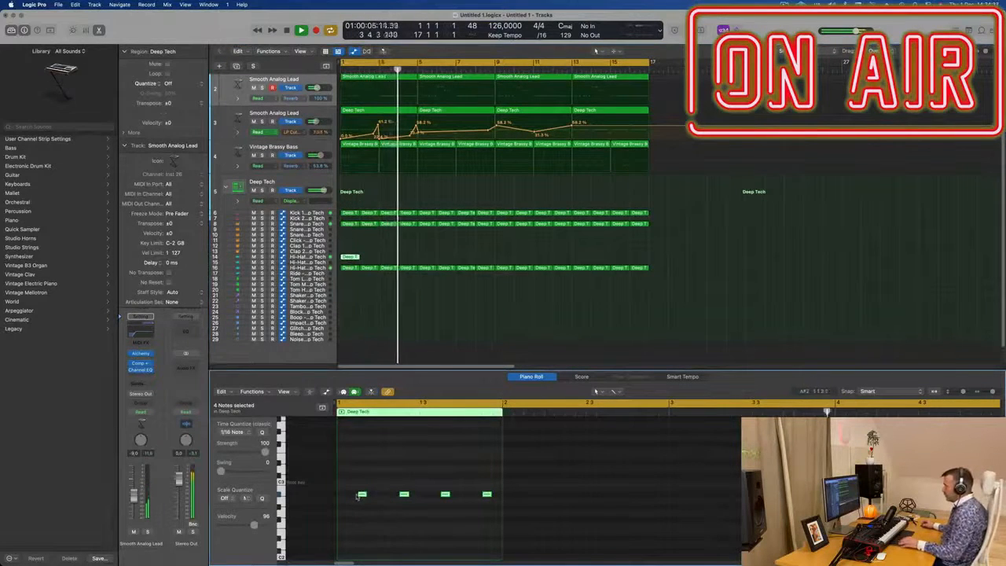
{"action": "left_click_drag", "start_coordinate": [354, 496], "coordinate": [376, 502]}
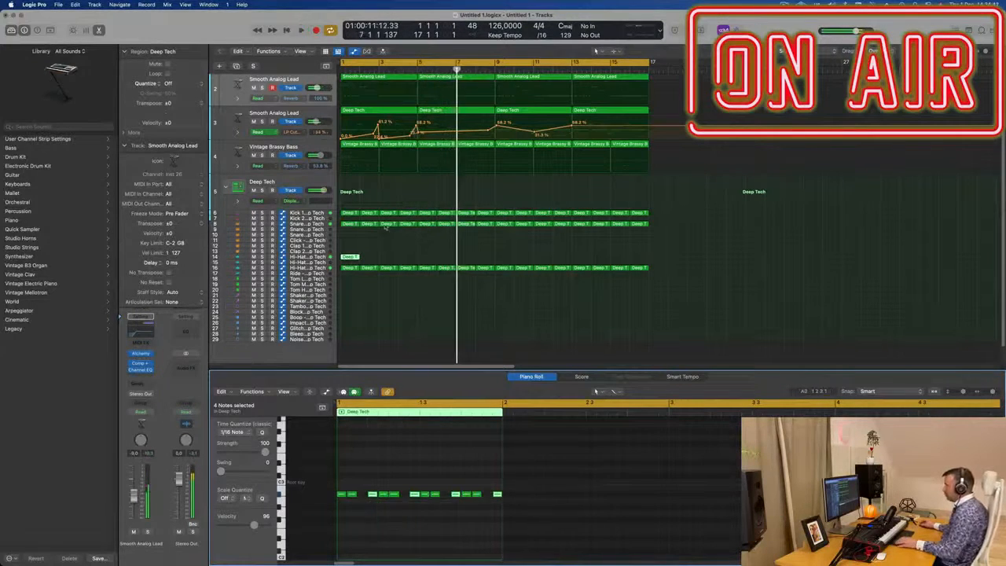
Step: Repeat the new hi-hat region three times along the track and play back the arrangement
{"action": "key", "text": "super+r"}
{"action": "key", "text": "super+r"}
{"action": "key", "text": "super+r"}
{"action": "key", "text": "super+r"}
{"action": "key", "text": "super+r"}
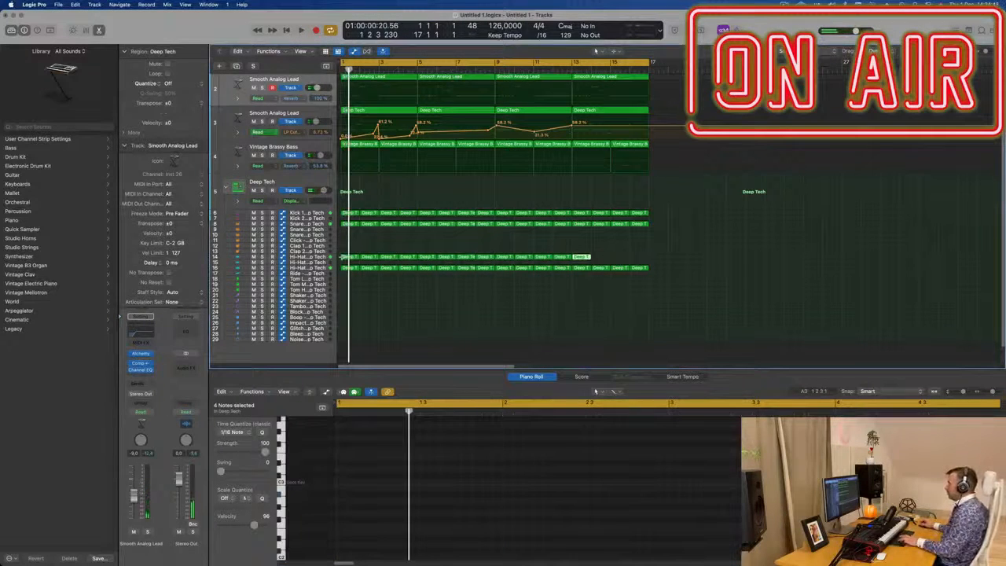
{"action": "left_click", "coordinate": [322, 258]}
{"action": "key", "text": "space"}
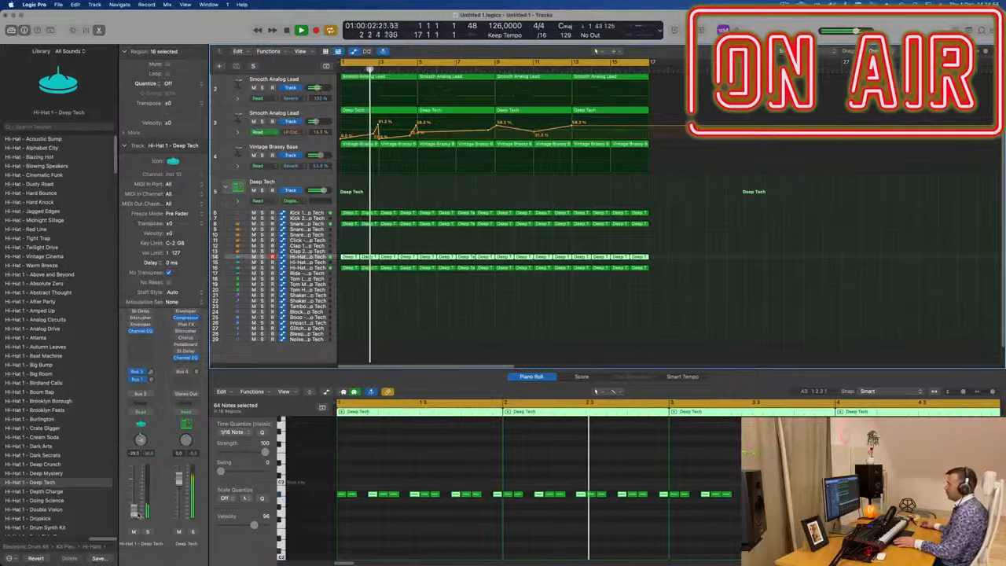
{"action": "left_click", "coordinate": [401, 322]}
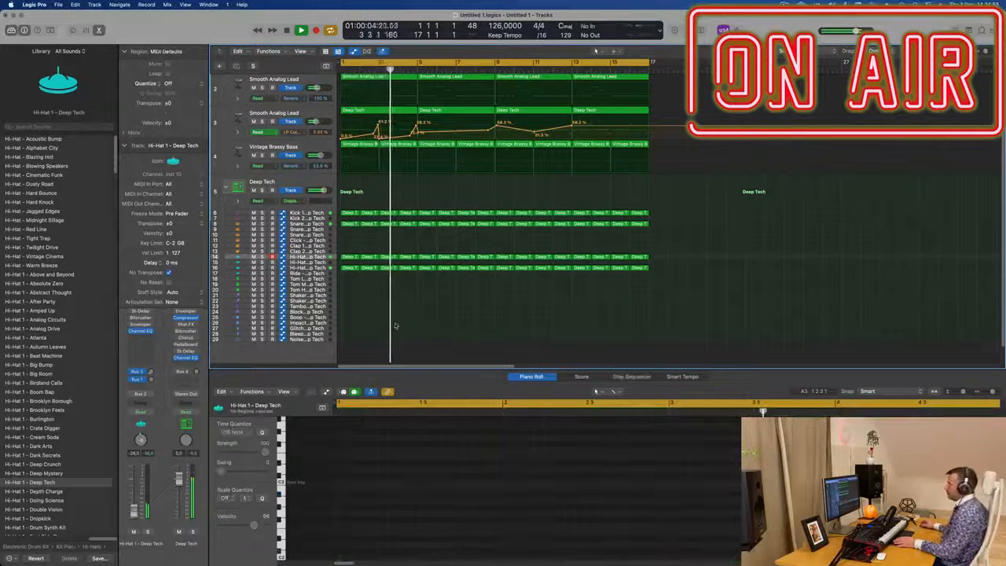
Step: Copy the first Snare drum region onto the Tom High track and play it back
{"action": "left_click", "coordinate": [352, 225]}
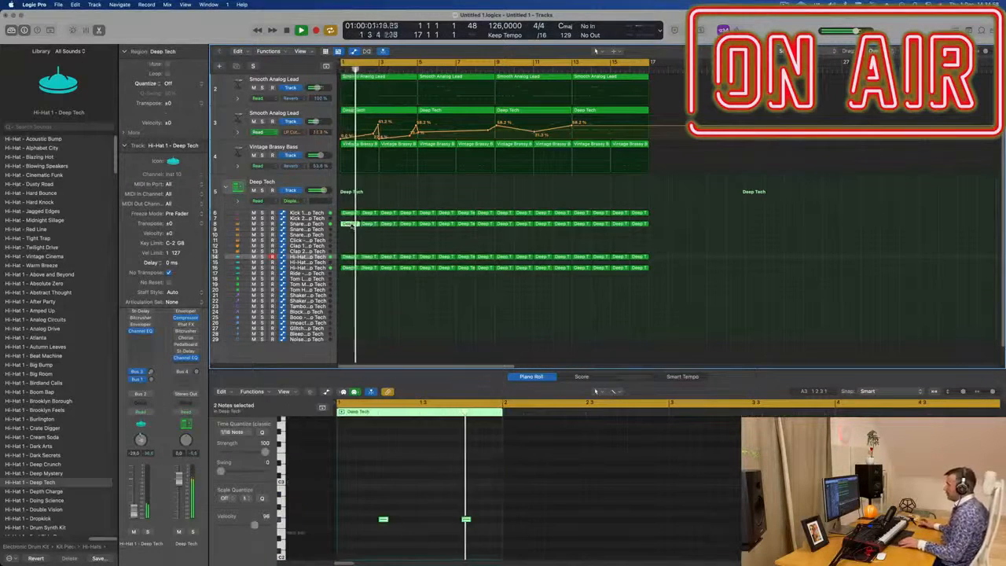
{"action": "left_click_drag", "start_coordinate": [352, 225], "coordinate": [351, 291]}
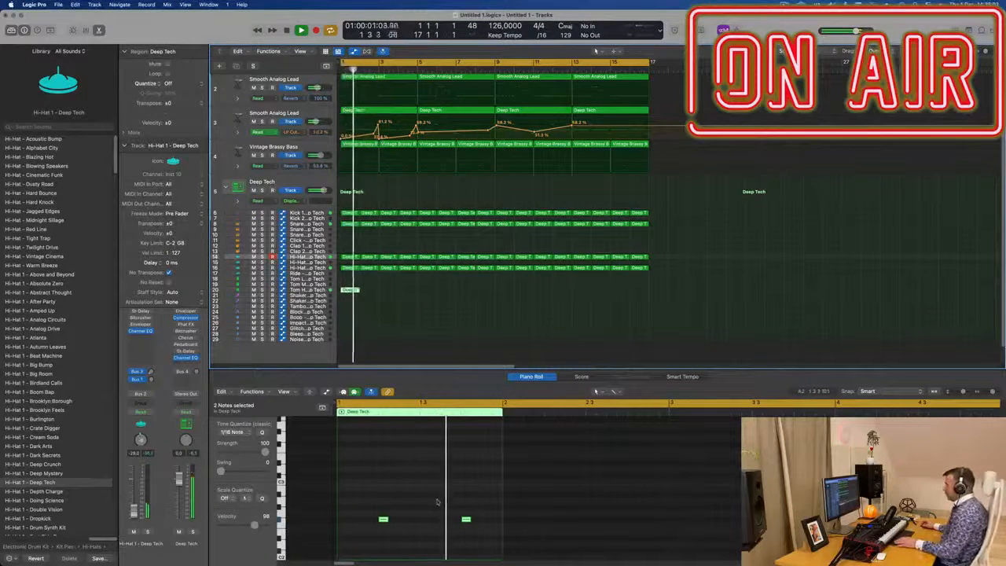
{"action": "key", "text": "space"}
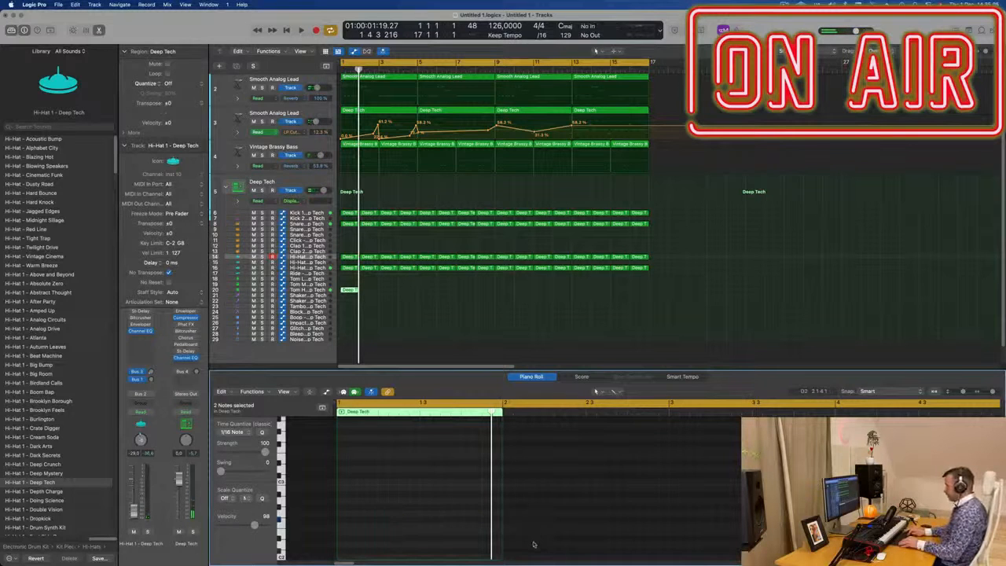
{"action": "key", "text": "space"}
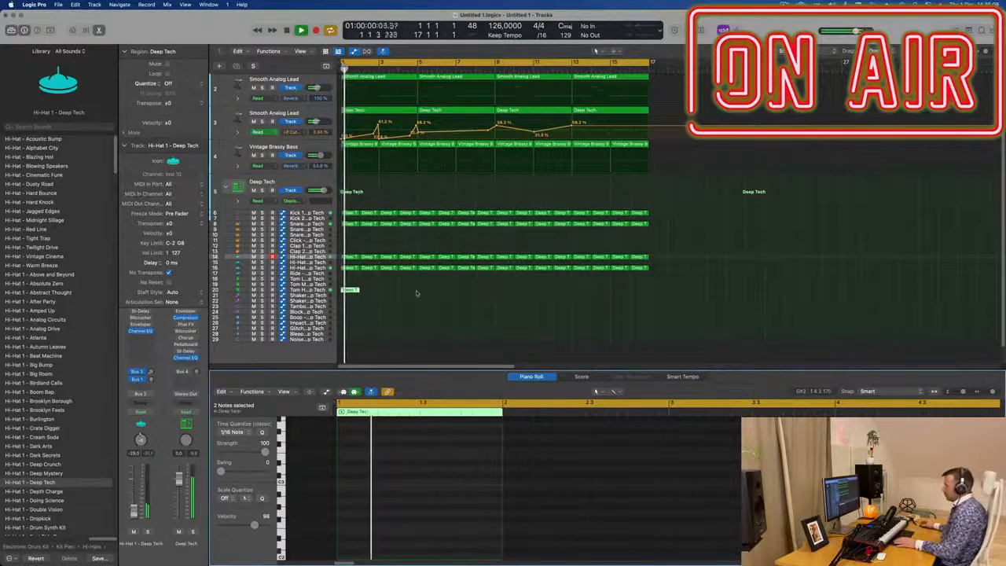
Step: Repeat the copied Tom High region along its track through bar 16
{"action": "scroll", "coordinate": [495, 204], "scroll_direction": "down", "scroll_amount": 1}
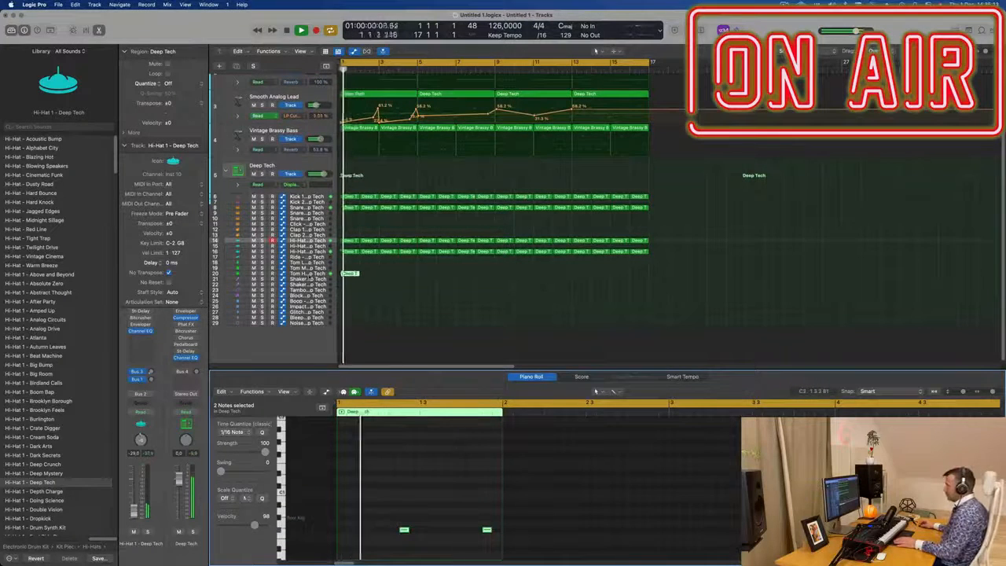
{"action": "left_click", "coordinate": [349, 275]}
{"action": "key", "text": "space"}
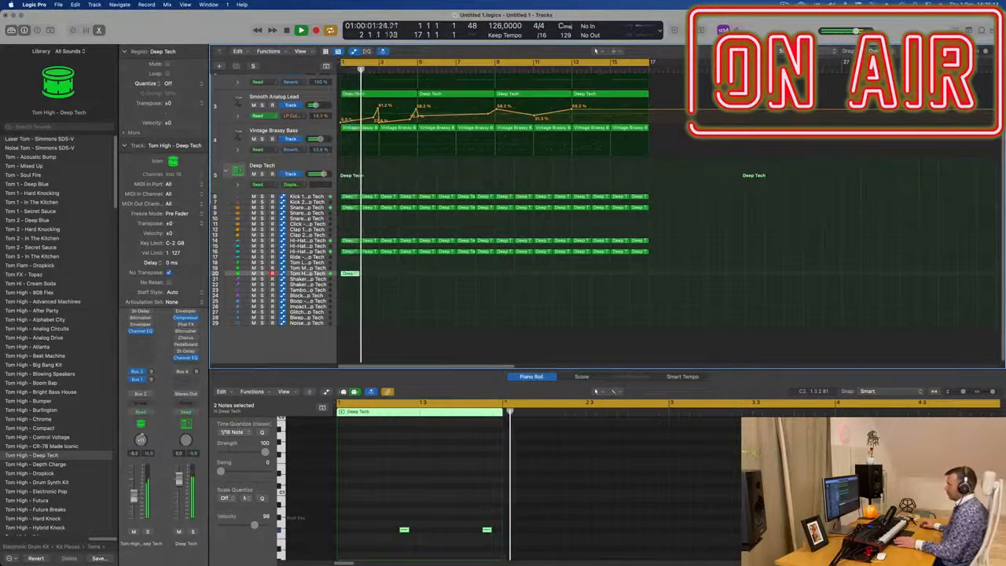
{"action": "left_click", "coordinate": [345, 275]}
{"action": "left_click", "coordinate": [345, 274]}
{"action": "key", "text": "super+r"}
{"action": "key", "text": "super+r"}
{"action": "key", "text": "super+r"}
{"action": "key", "text": "super+r"}
{"action": "key", "text": "super+r"}
{"action": "key", "text": "super+r"}
{"action": "key", "text": "super+r"}
{"action": "key", "text": "super+r"}
{"action": "key", "text": "super+r"}
{"action": "key", "text": "super+r"}
{"action": "key", "text": "super+r"}
{"action": "key", "text": "super+r"}
{"action": "key", "text": "super+r"}
{"action": "key", "text": "super+r"}
{"action": "key", "text": "super+r"}
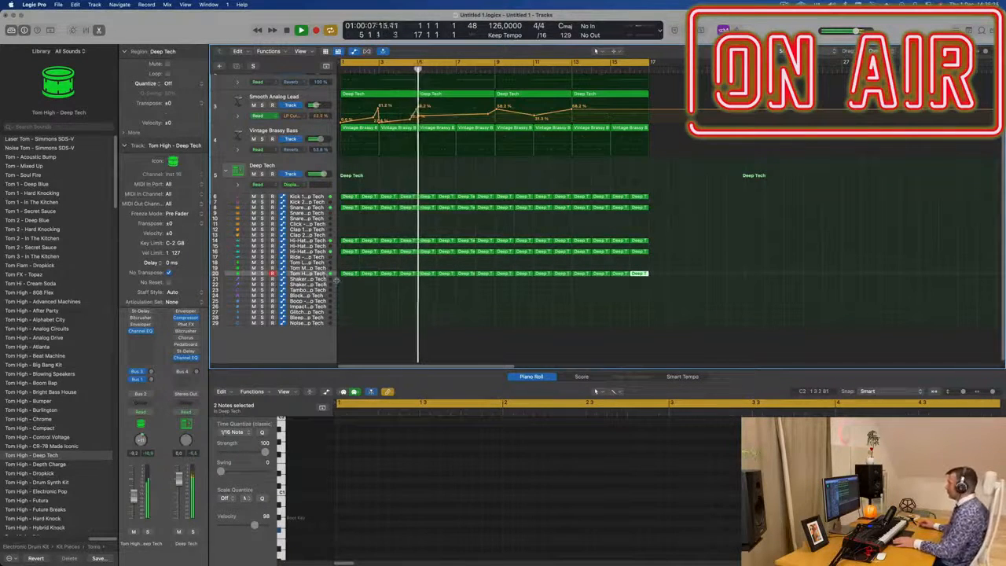
Step: Show the toolbar and turn on Track Zoom to enlarge the selected Tom High track
{"action": "scroll", "coordinate": [364, 316], "scroll_direction": "up", "scroll_amount": 2}
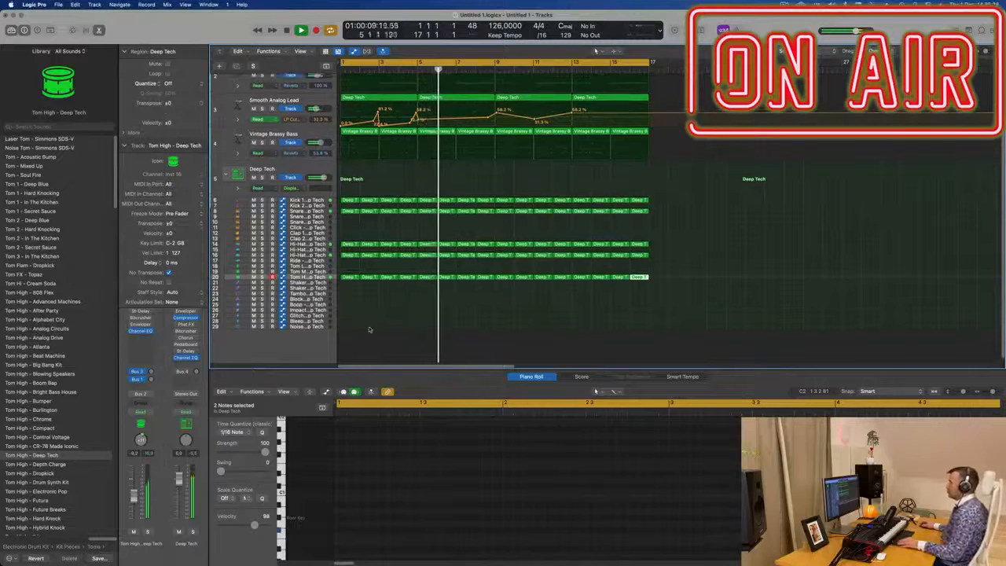
{"action": "scroll", "coordinate": [371, 328], "scroll_direction": "up", "scroll_amount": 3}
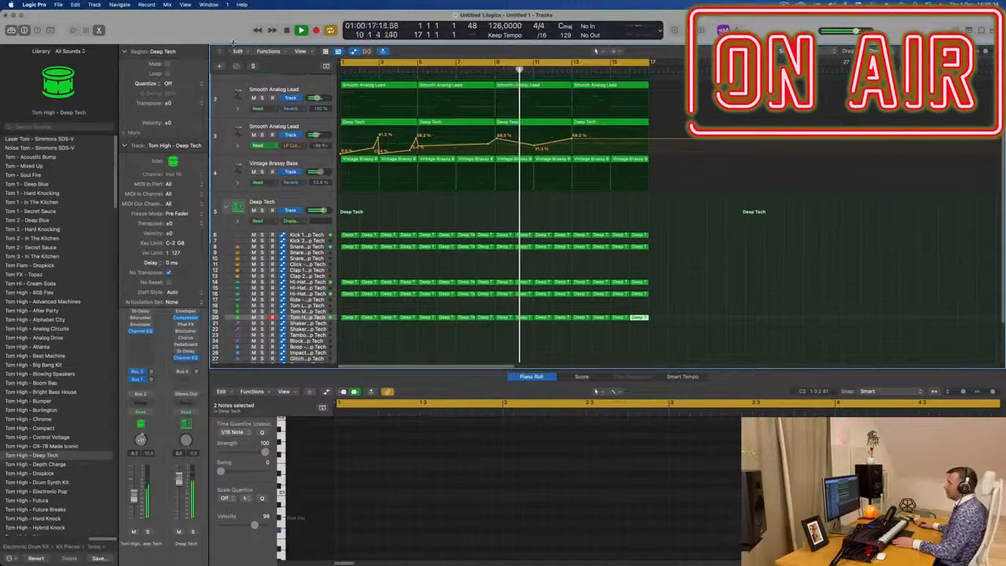
{"action": "key", "text": "ctrl+alt+super+t"}
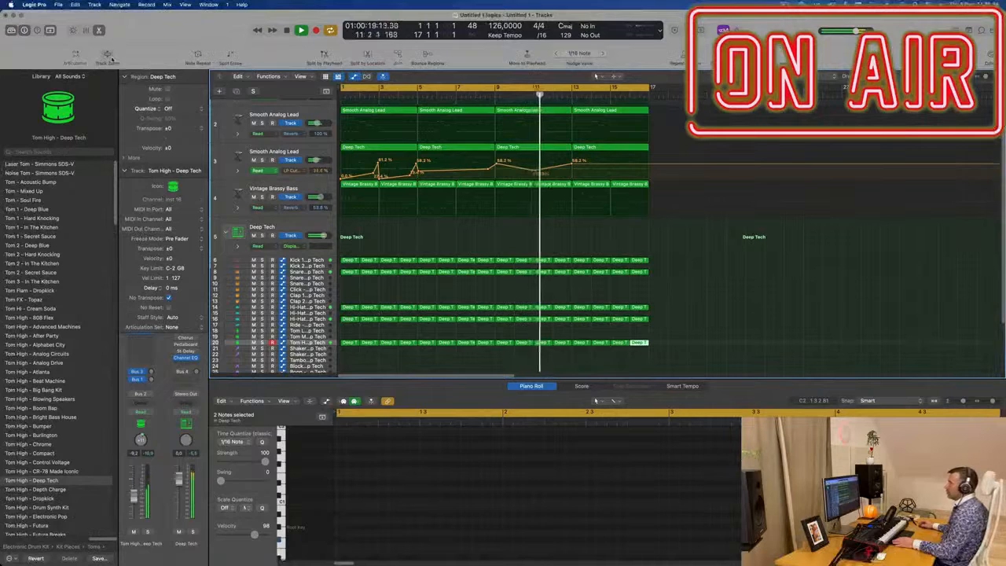
{"action": "left_click", "coordinate": [108, 55]}
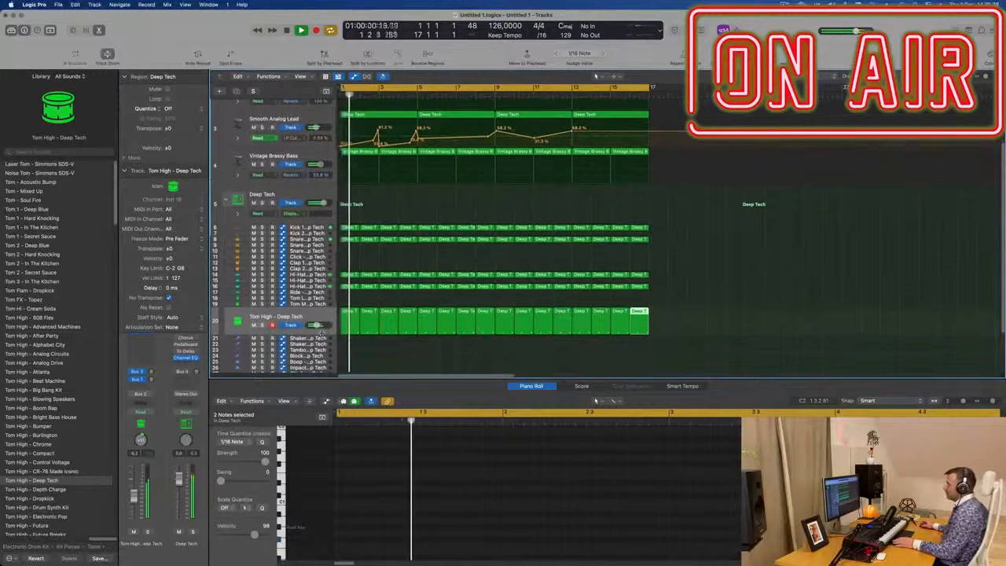
{"action": "left_click_drag", "start_coordinate": [320, 335], "coordinate": [321, 351]}
Step: Select the first Tom High region's notes and shift them slightly later, playing them back
{"action": "scroll", "coordinate": [373, 318], "scroll_direction": "down", "scroll_amount": 3}
{"action": "key", "text": "Return"}
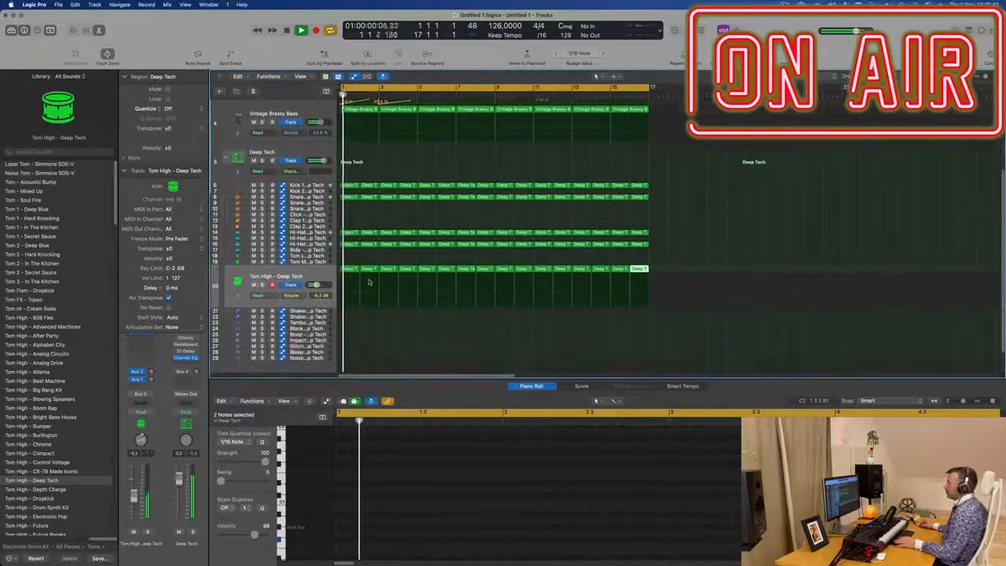
{"action": "left_click", "coordinate": [347, 269]}
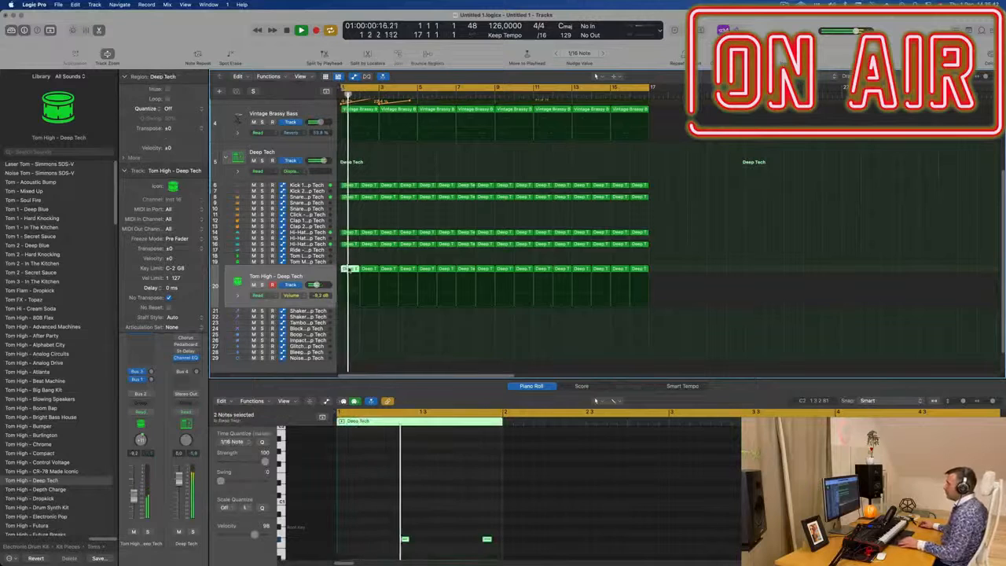
{"action": "left_click_drag", "start_coordinate": [386, 523], "coordinate": [525, 562]}
{"action": "key", "text": "space"}
{"action": "left_click_drag", "start_coordinate": [403, 510], "coordinate": [413, 510]}
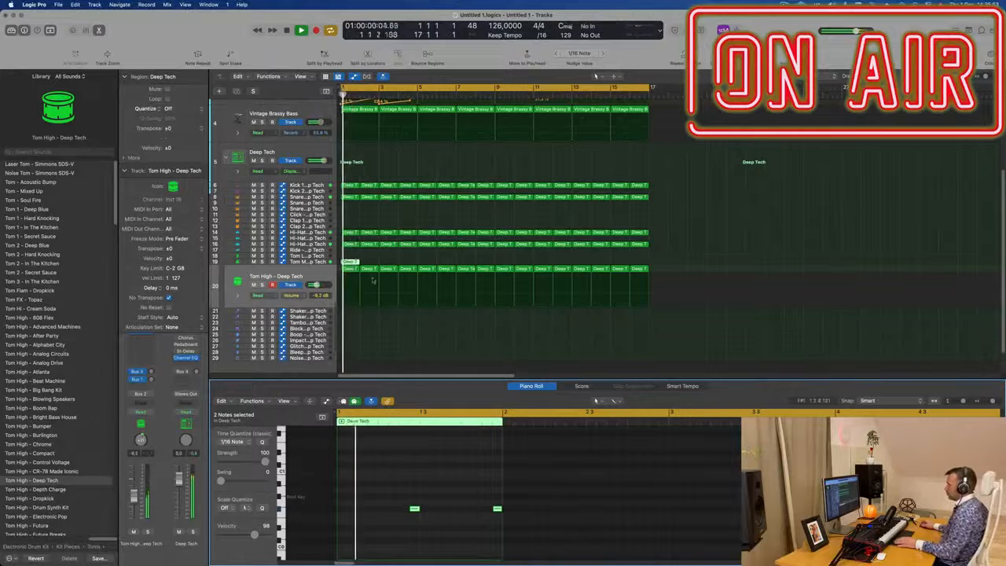
Step: Repeat the Tom Mid region along its track through bar 16
{"action": "left_click", "coordinate": [320, 262]}
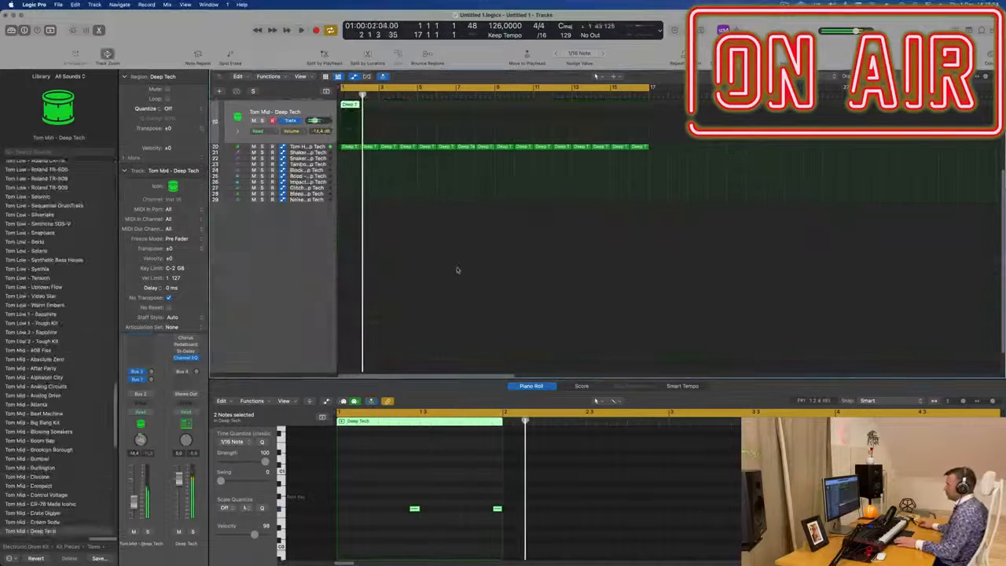
{"action": "scroll", "coordinate": [464, 277], "scroll_direction": "up", "scroll_amount": 3}
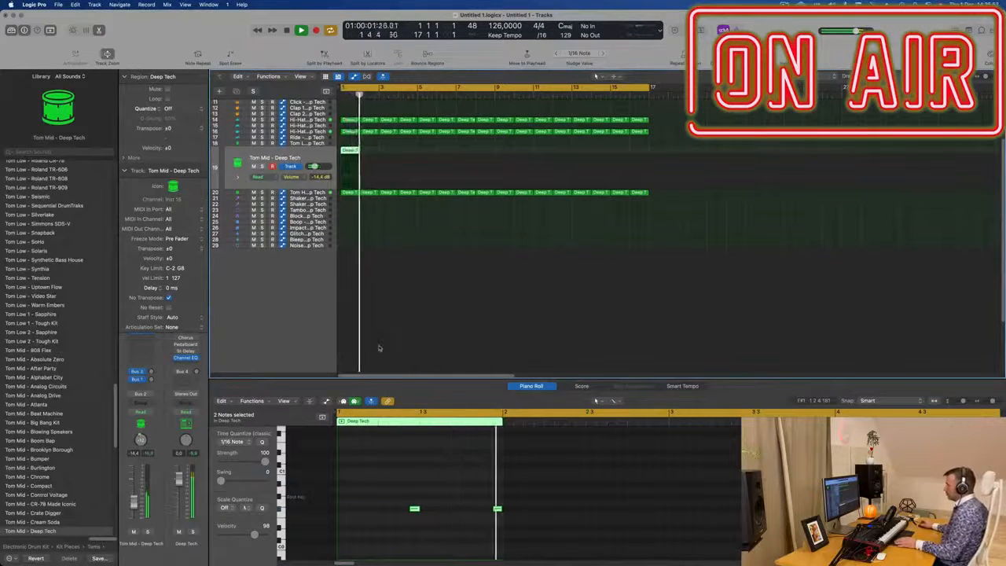
{"action": "scroll", "coordinate": [385, 148], "scroll_direction": "up", "scroll_amount": 3}
{"action": "key", "text": "super+r"}
{"action": "key", "text": "super+r"}
{"action": "key", "text": "super+r"}
{"action": "key", "text": "super+r"}
{"action": "key", "text": "super+r"}
{"action": "key", "text": "super+r"}
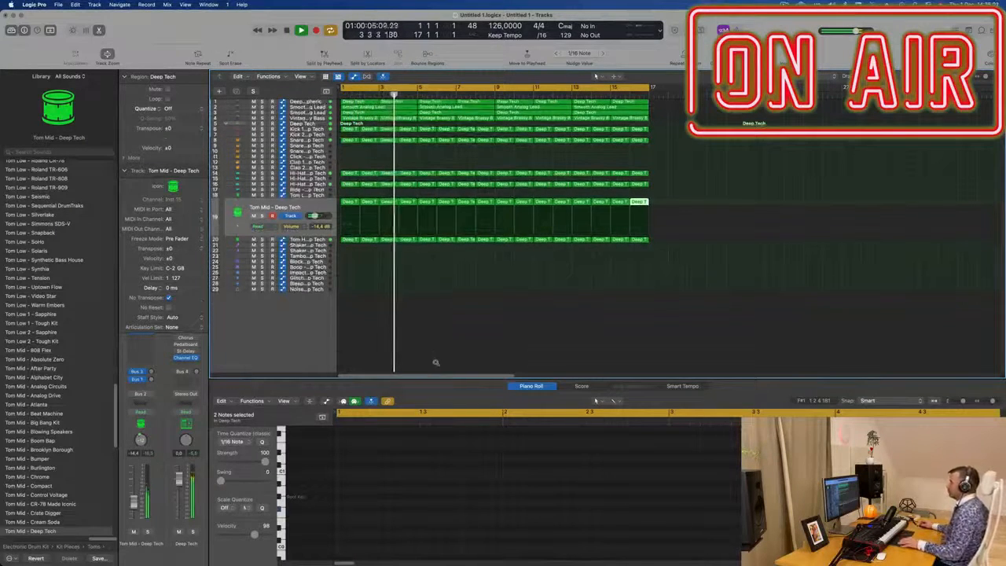
Step: Zoom and scroll around the arrangement to review all the drum tracks
{"action": "key", "text": "z"}
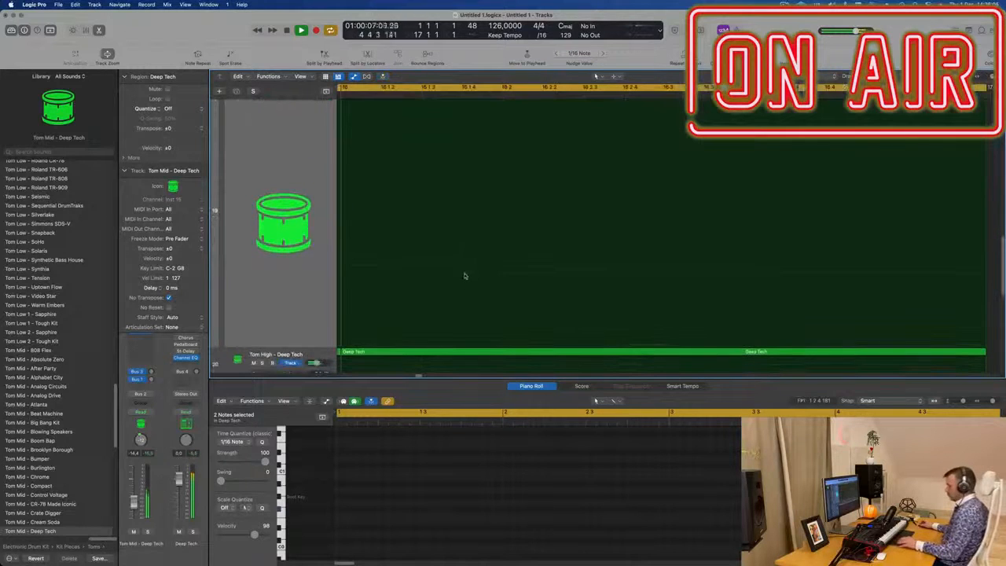
{"action": "key", "text": "z"}
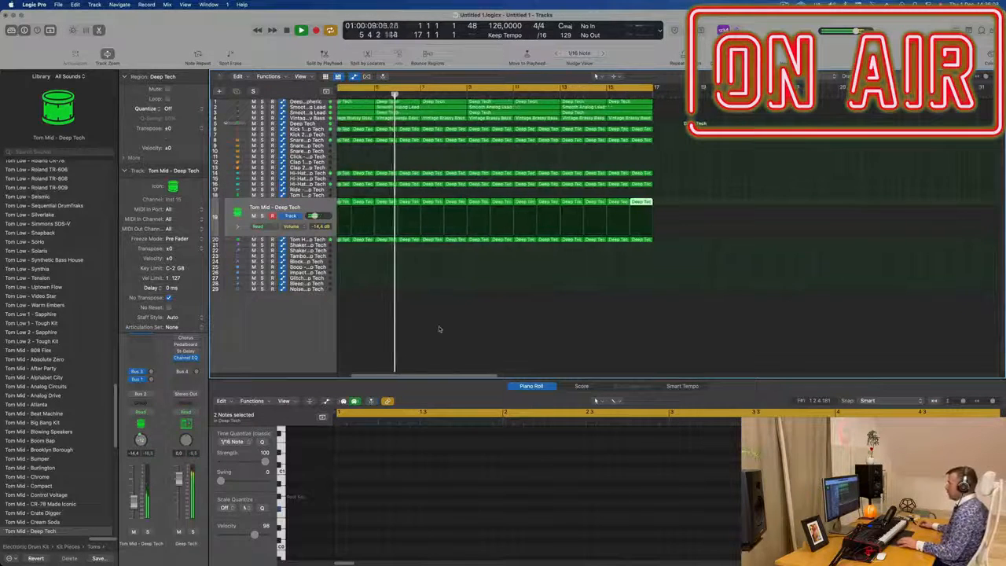
{"action": "key", "text": "z"}
{"action": "key", "text": "z"}
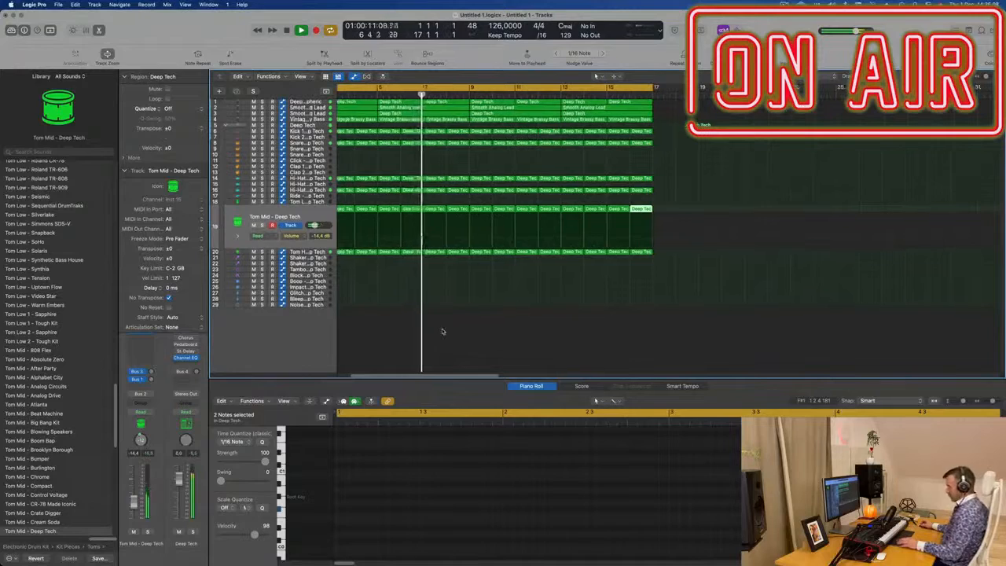
{"action": "key", "text": "x"}
{"action": "key", "text": "x"}
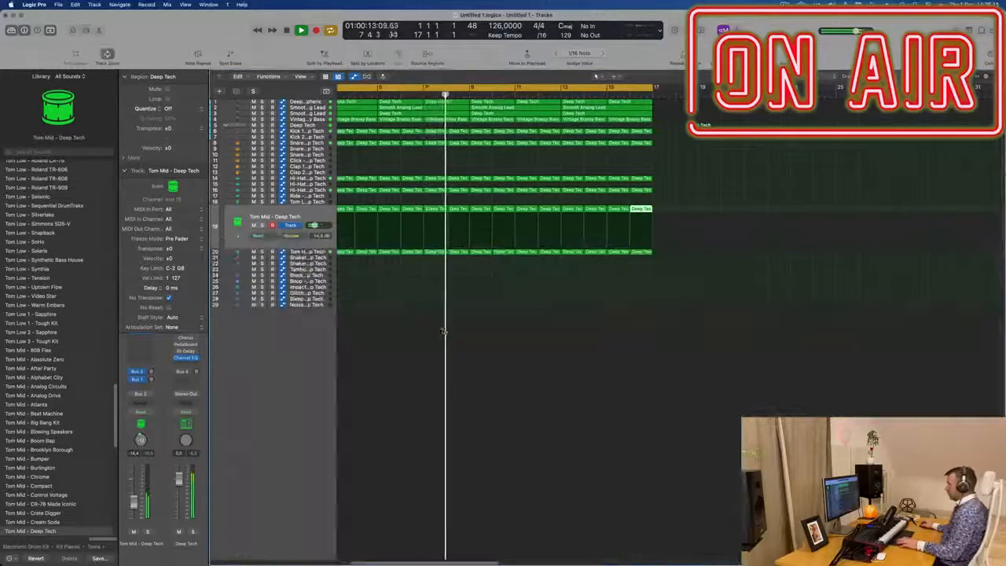
{"action": "key", "text": "z"}
{"action": "key", "text": "z"}
{"action": "key", "text": "super+Down"}
{"action": "key", "text": "super+Down"}
{"action": "key", "text": "super+Down"}
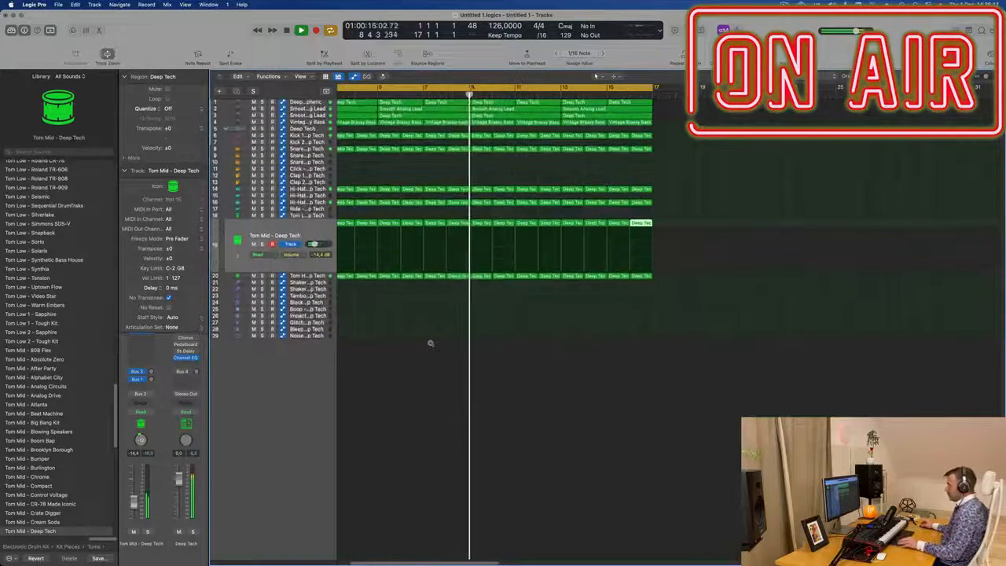
{"action": "key", "text": "super+Right"}
{"action": "scroll", "coordinate": [778, 237], "scroll_direction": "left", "scroll_amount": 5}
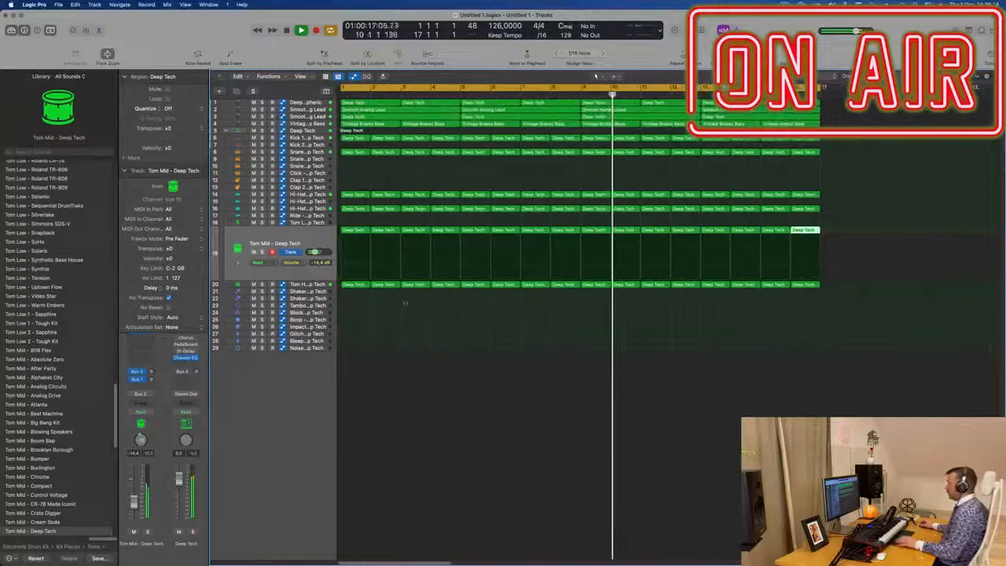
{"action": "scroll", "coordinate": [453, 182], "scroll_direction": "down", "scroll_amount": 5}
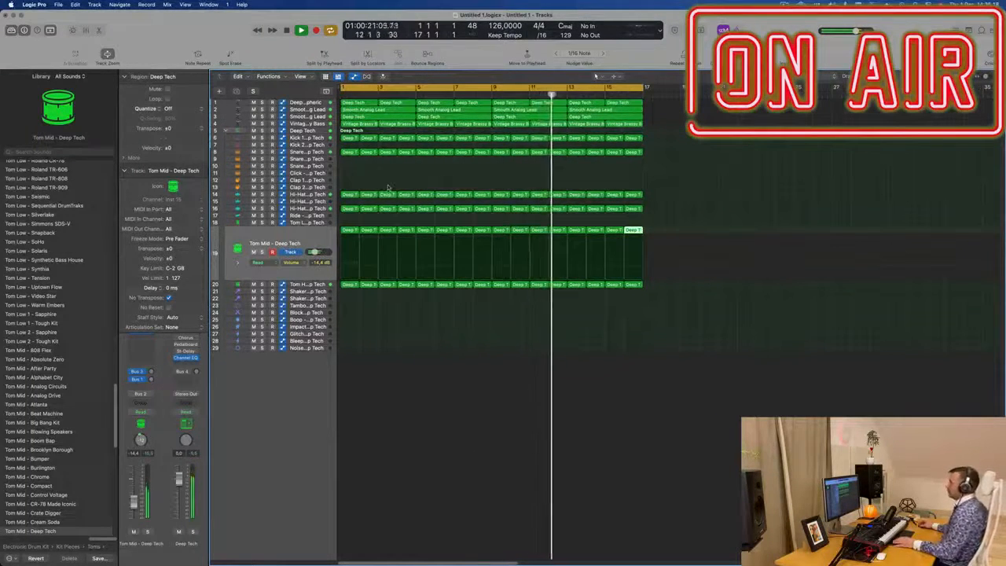
{"action": "scroll", "coordinate": [384, 183], "scroll_direction": "up", "scroll_amount": 6}
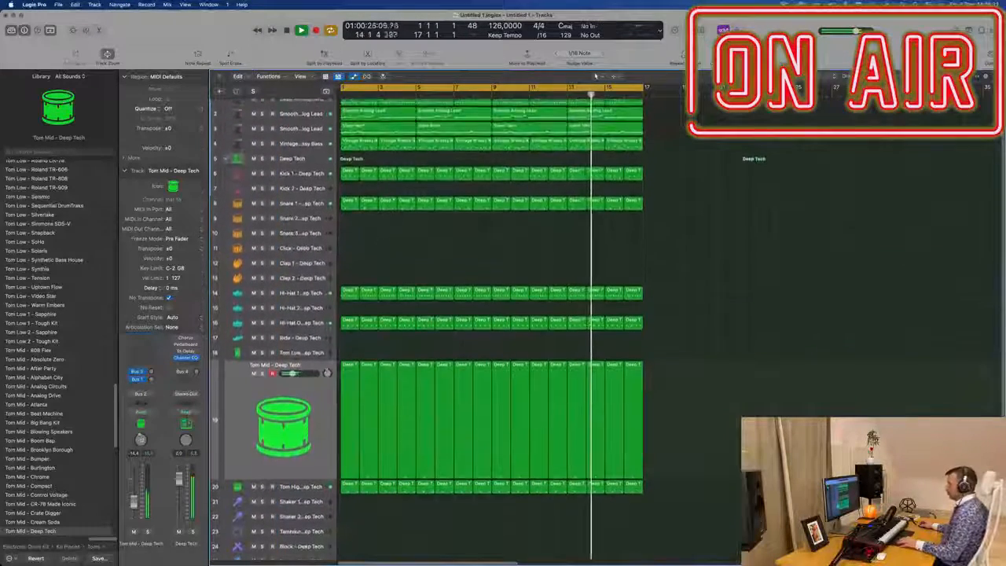
{"action": "scroll", "coordinate": [408, 244], "scroll_direction": "down", "scroll_amount": 5}
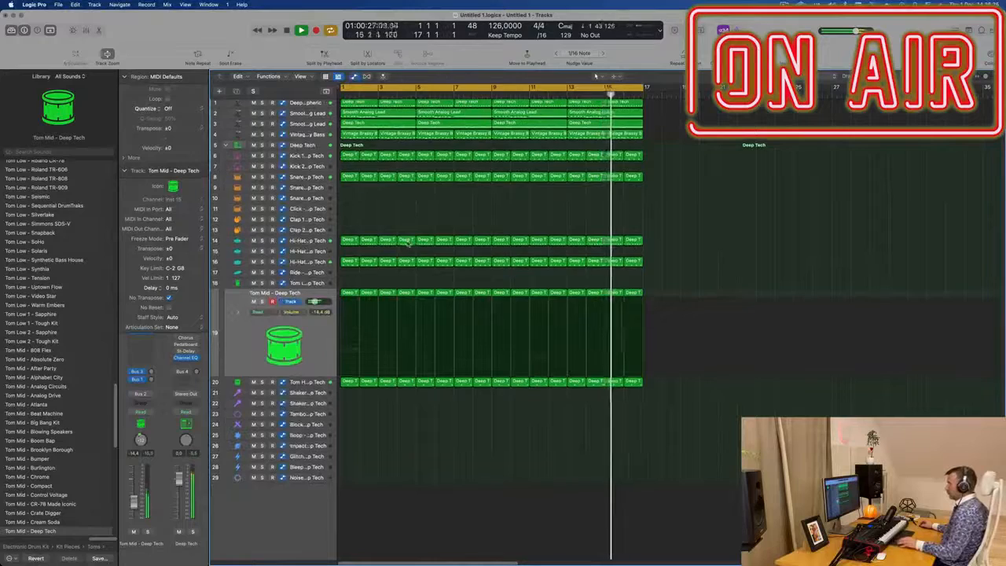
{"action": "scroll", "coordinate": [357, 197], "scroll_direction": "up", "scroll_amount": 3}
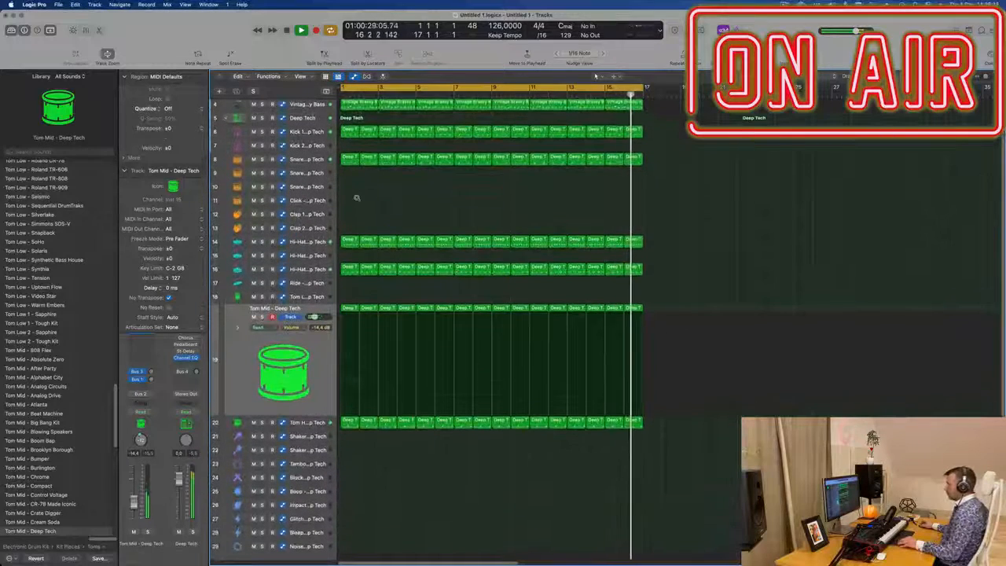
{"action": "scroll", "coordinate": [357, 198], "scroll_direction": "up", "scroll_amount": 3}
{"action": "scroll", "coordinate": [398, 206], "scroll_direction": "up", "scroll_amount": 1}
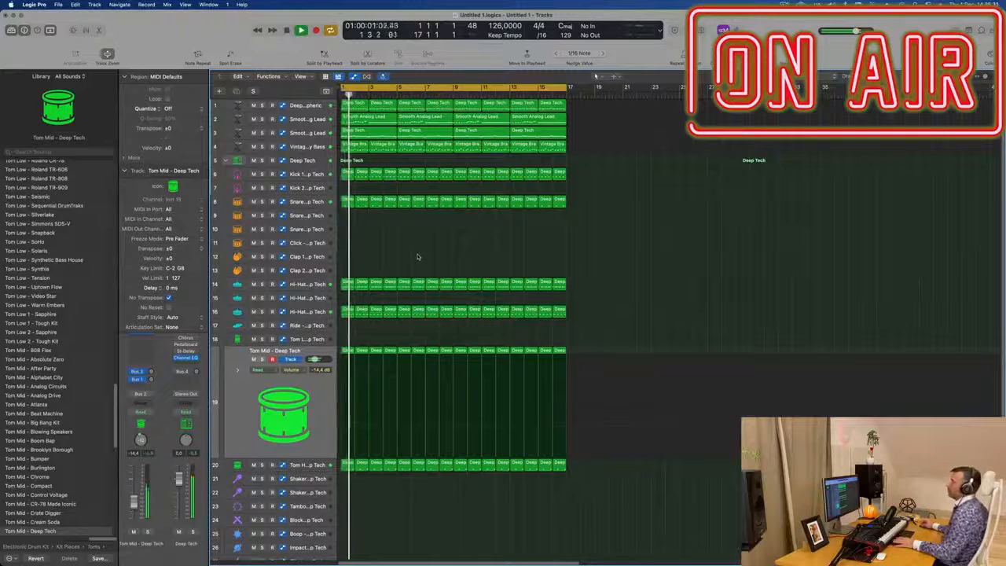
Step: Copy the first Hi-Hat region onto the Shaker 2 track and edit its notes into a steady sixteenth-note pattern
{"action": "scroll", "coordinate": [399, 259], "scroll_direction": "down", "scroll_amount": 2}
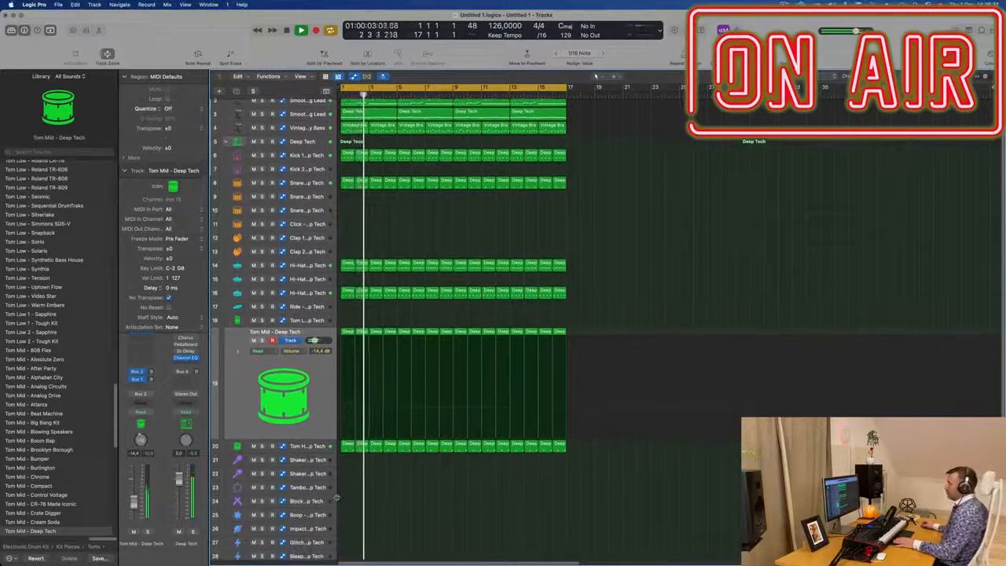
{"action": "left_click_drag", "start_coordinate": [348, 261], "coordinate": [348, 470]}
{"action": "key", "text": "space"}
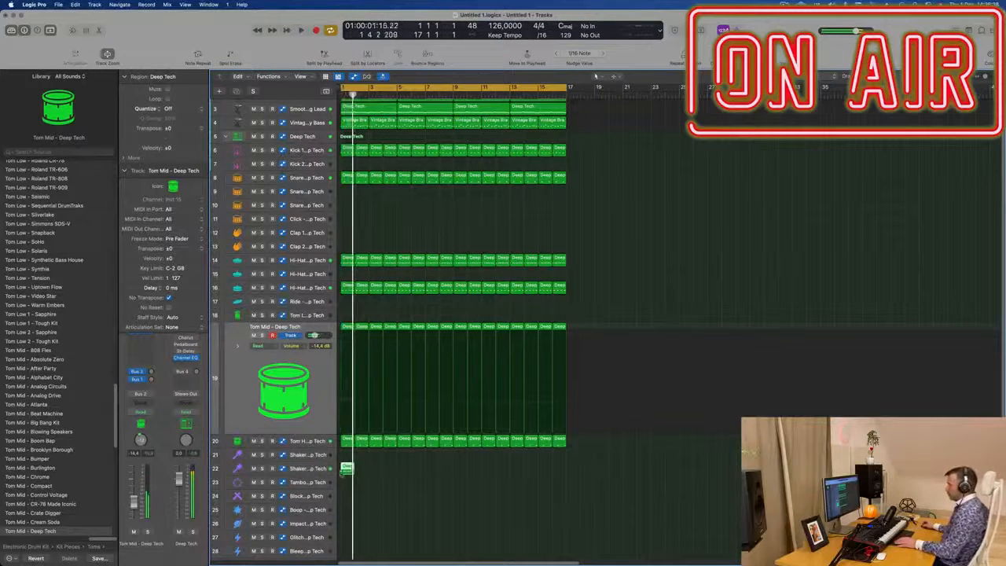
{"action": "left_click", "coordinate": [329, 470]}
{"action": "key", "text": "space"}
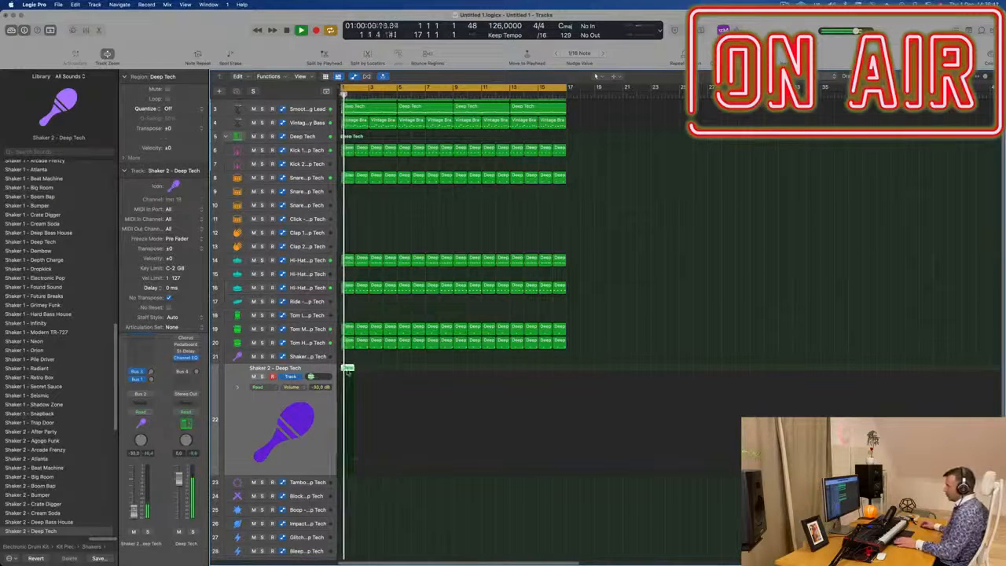
{"action": "key", "text": "p"}
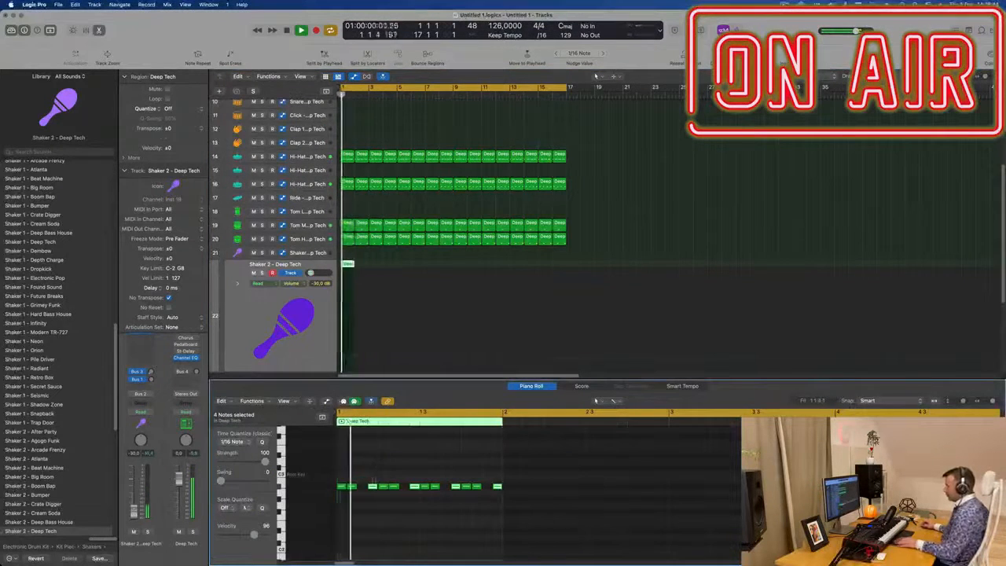
{"action": "left_click_drag", "start_coordinate": [371, 486], "coordinate": [365, 492]}
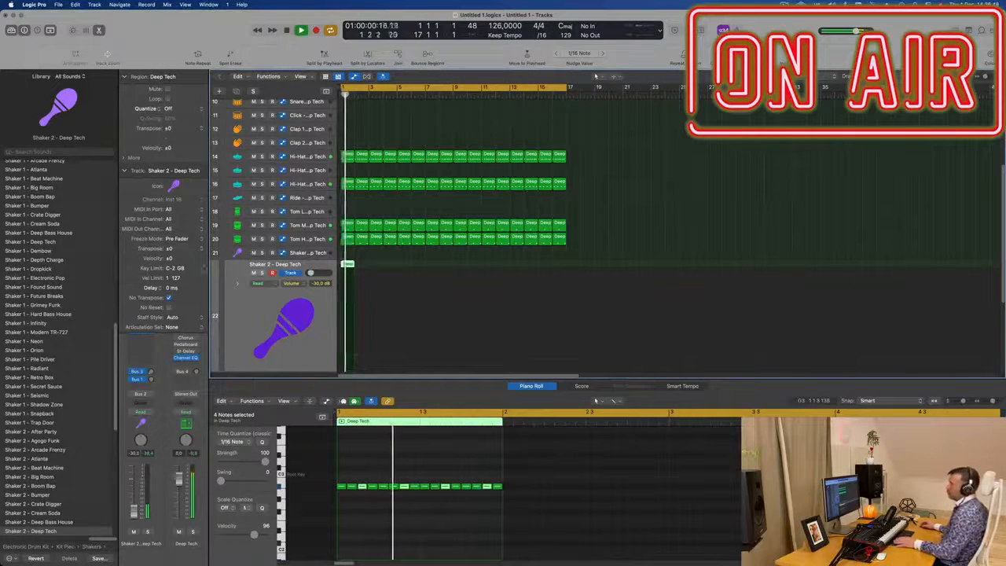
Step: Open the Stereo Delay plugin on the Shaker 2 channel strip
{"action": "left_click", "coordinate": [124, 170]}
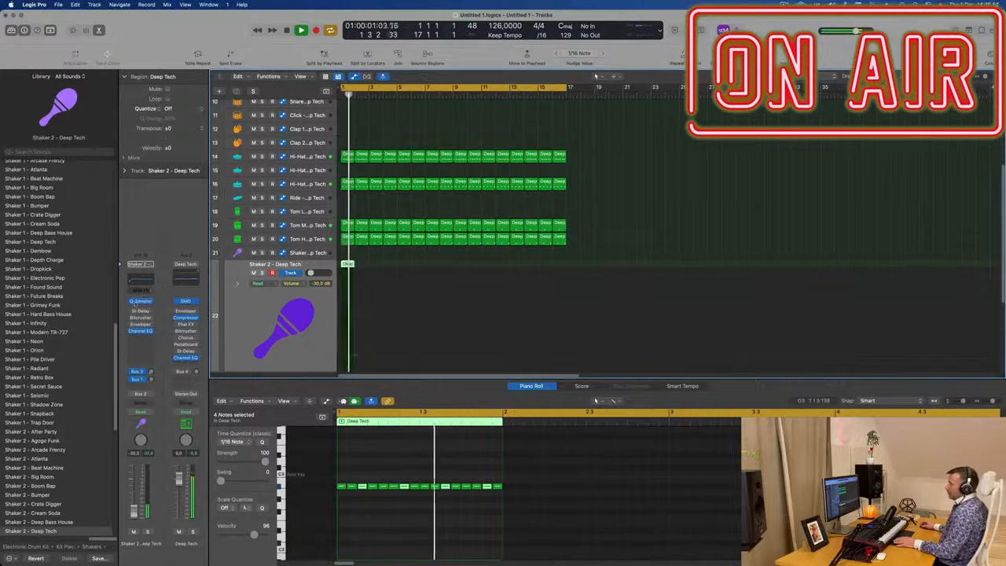
{"action": "left_click", "coordinate": [140, 311]}
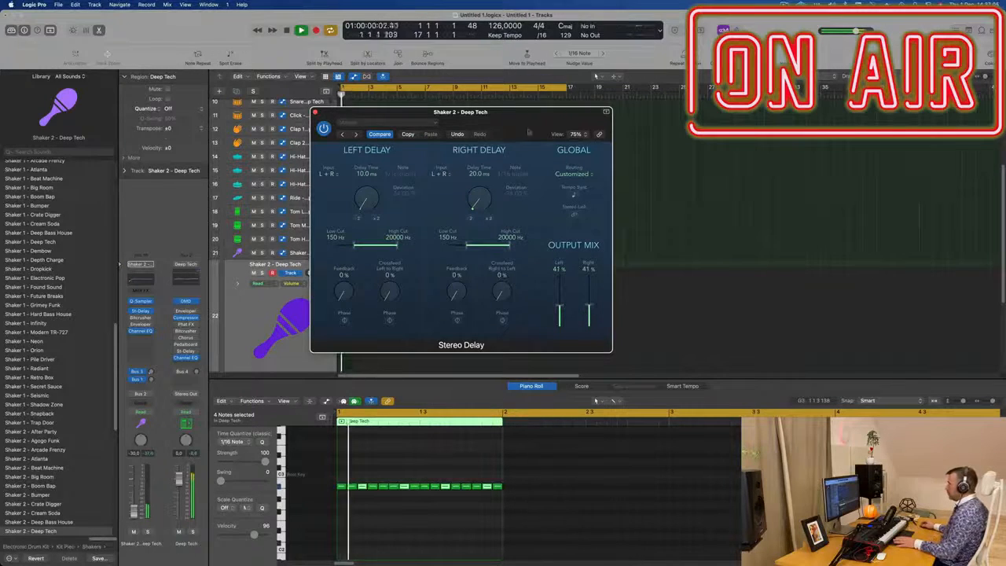
Step: Repeat the Shaker 2 region along its track through bar 16 and close the Stereo Delay window
{"action": "left_click_drag", "start_coordinate": [535, 138], "coordinate": [860, 137]}
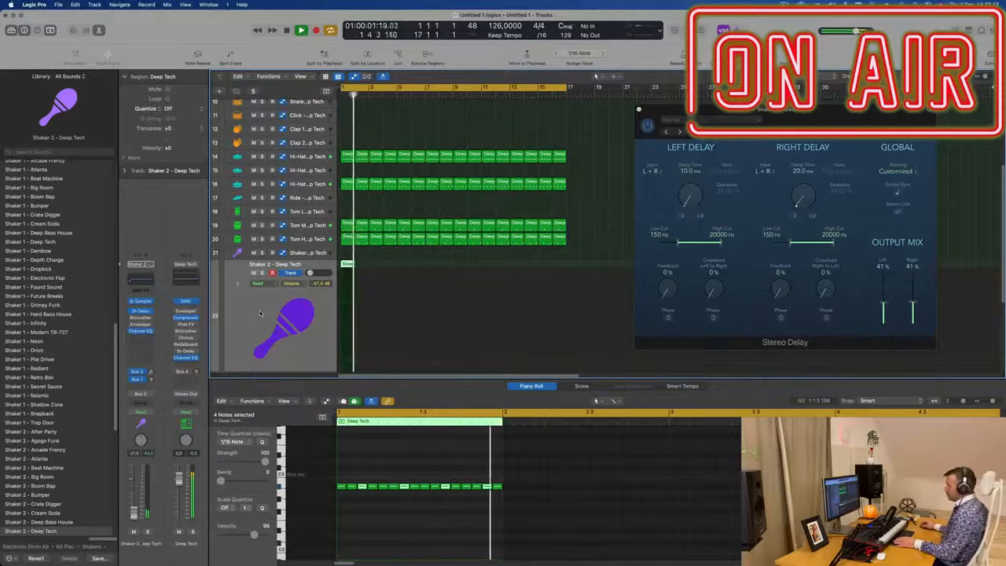
{"action": "key", "text": "space"}
{"action": "key", "text": "space"}
{"action": "left_click", "coordinate": [360, 266]}
{"action": "left_click", "coordinate": [352, 264]}
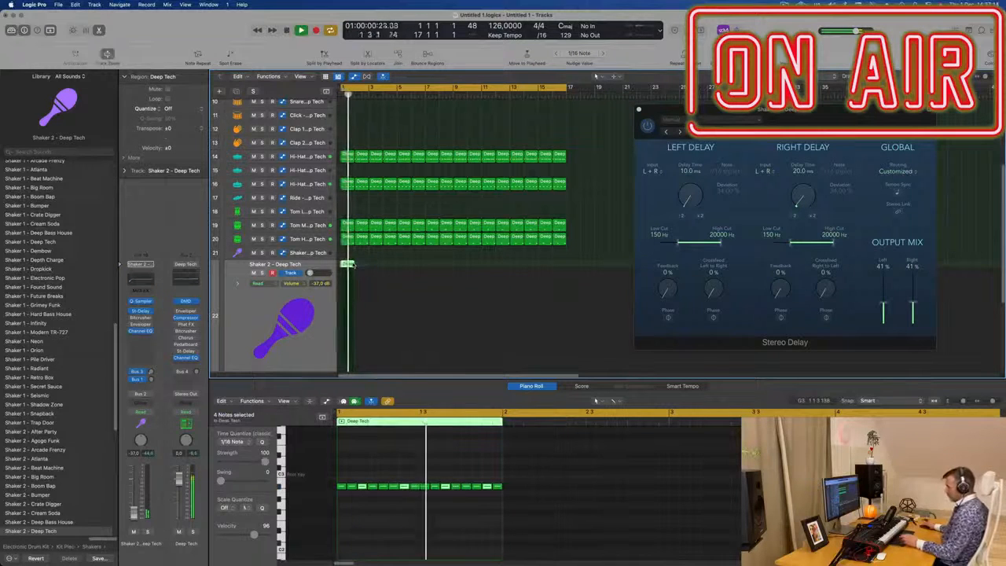
{"action": "left_click_drag", "start_coordinate": [351, 264], "coordinate": [565, 264]}
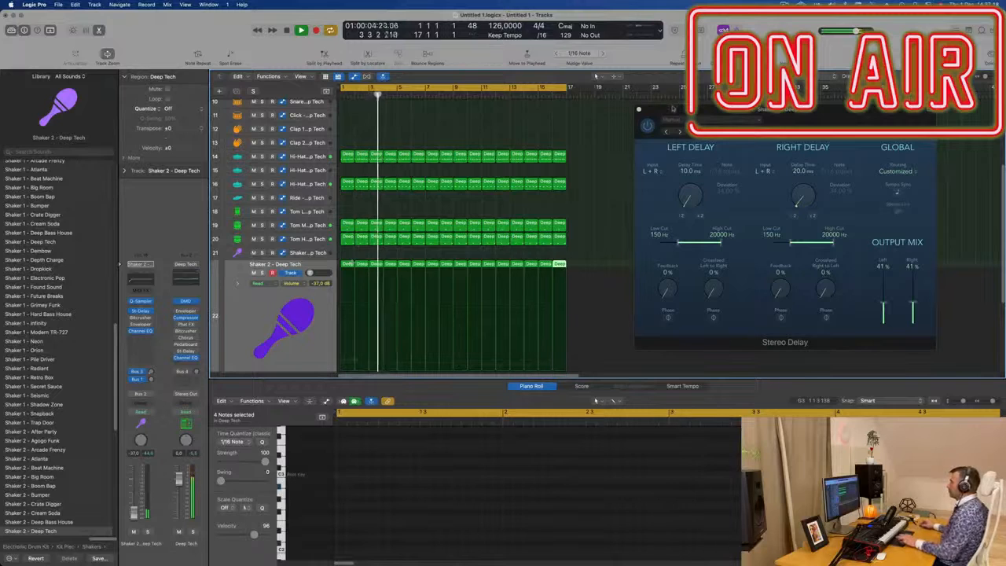
{"action": "left_click", "coordinate": [640, 109]}
Step: Select the Smooth Analog Lead track and duplicate it as a new instrument track
{"action": "scroll", "coordinate": [631, 252], "scroll_direction": "down", "scroll_amount": 5}
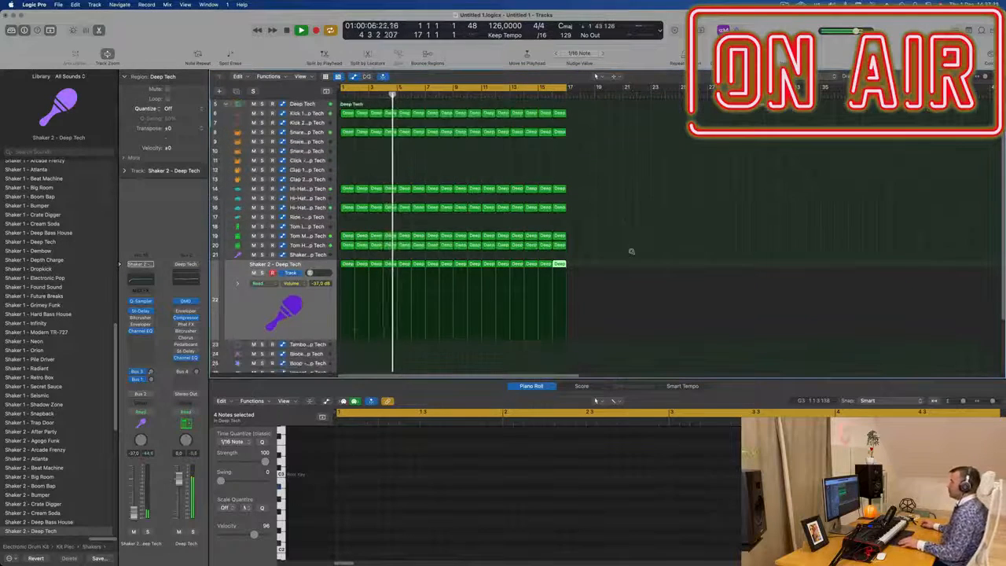
{"action": "scroll", "coordinate": [627, 236], "scroll_direction": "down", "scroll_amount": 4}
{"action": "scroll", "coordinate": [385, 187], "scroll_direction": "down", "scroll_amount": 2}
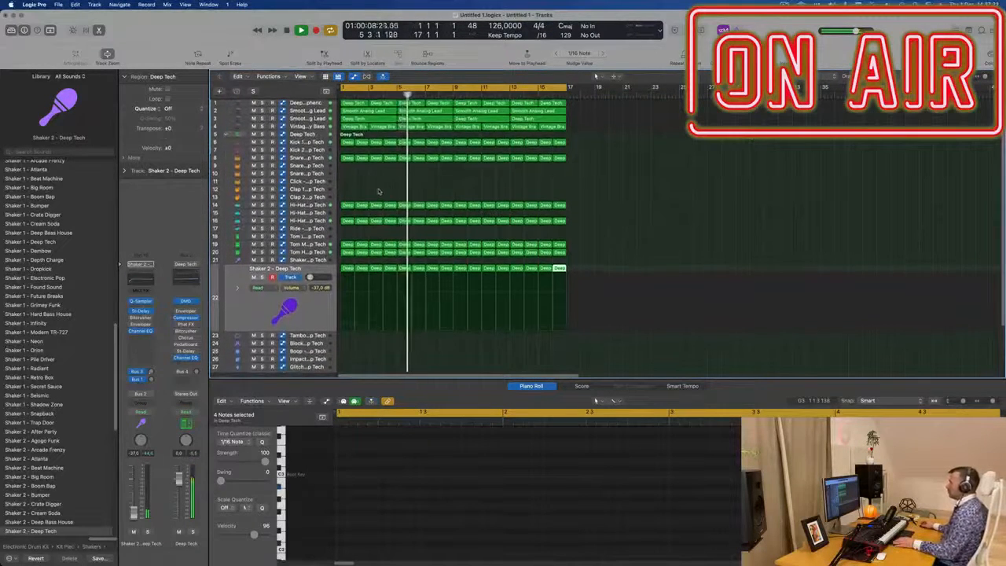
{"action": "left_click", "coordinate": [379, 192]}
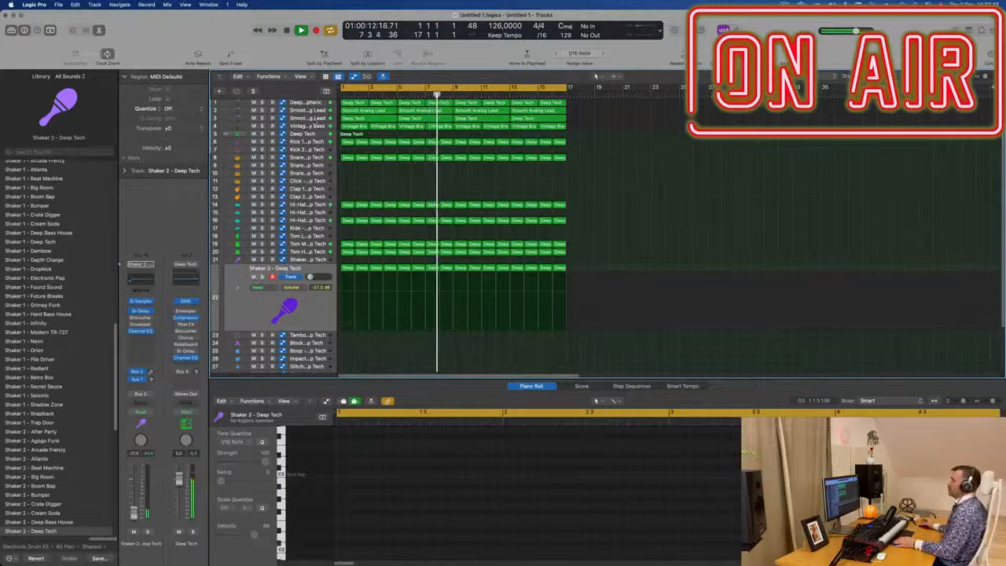
{"action": "left_click", "coordinate": [313, 120]}
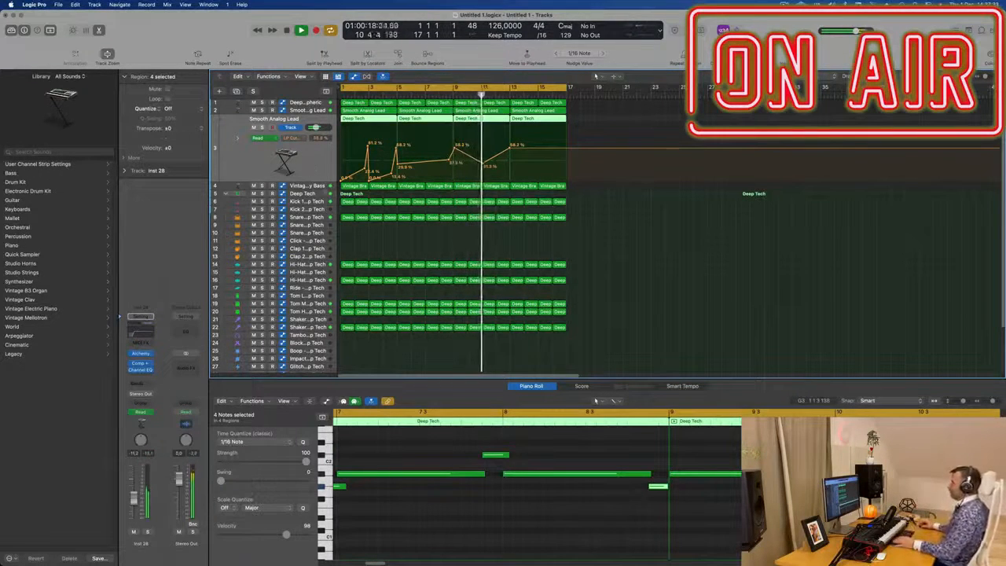
{"action": "key", "text": "Down"}
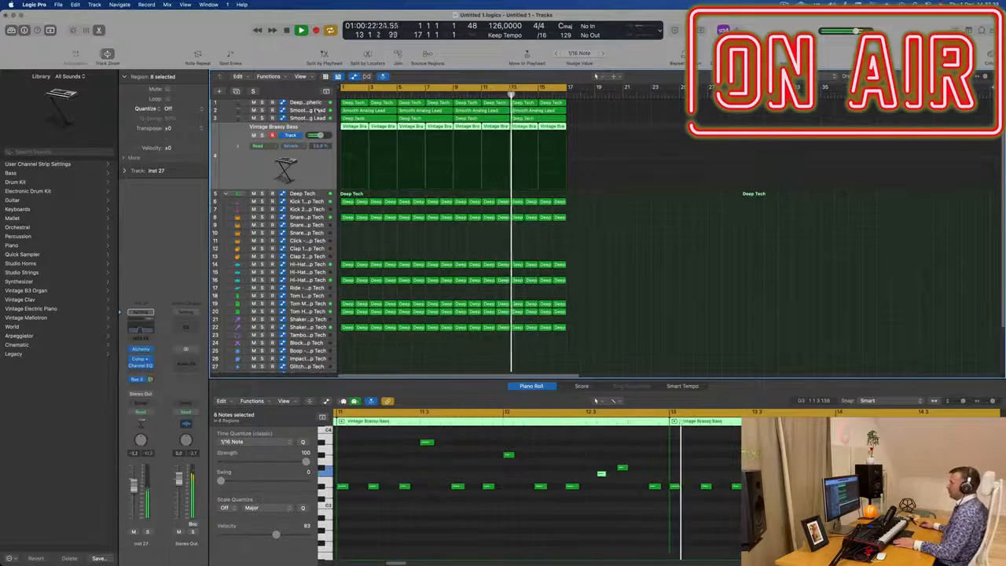
{"action": "key", "text": "Up"}
{"action": "key", "text": "Up"}
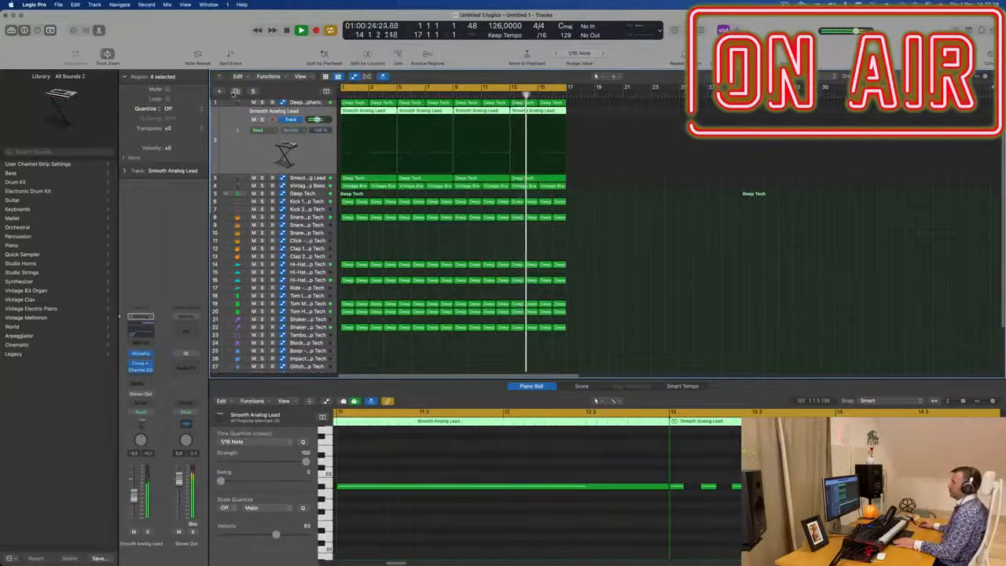
{"action": "key", "text": "super+d"}
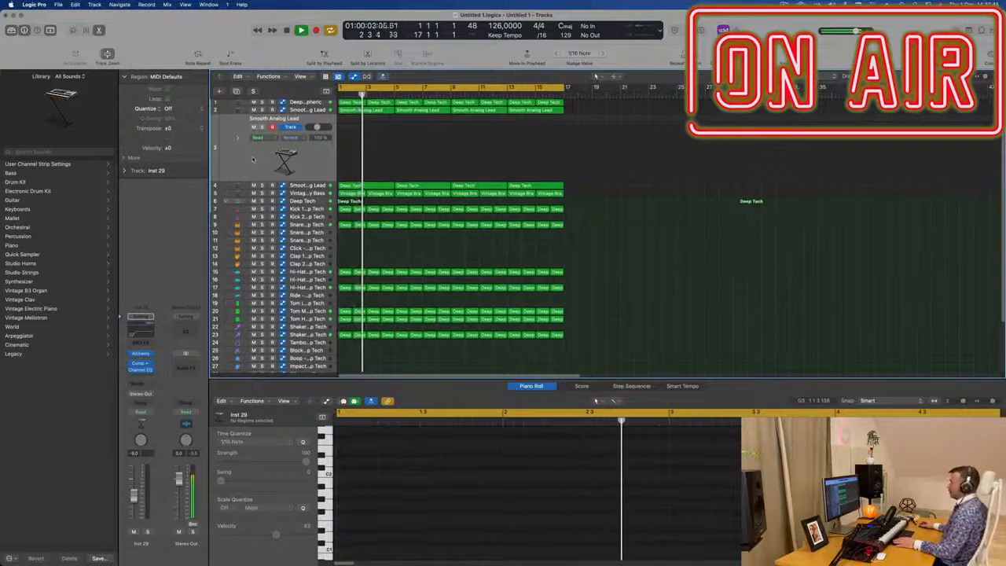
Step: Open the new track's Alchemy instrument and add a send from the track to Bus 5
{"action": "left_click", "coordinate": [141, 354]}
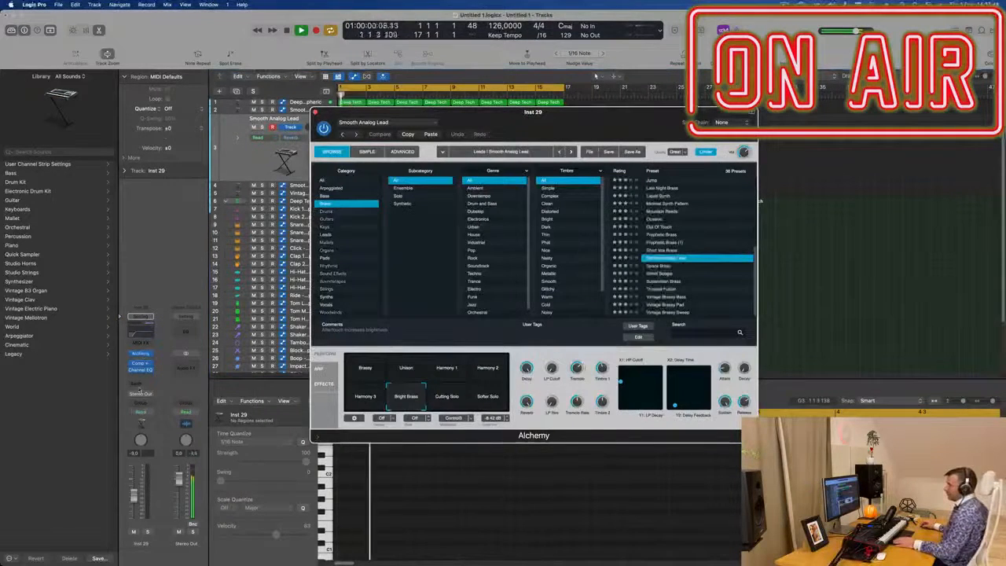
{"action": "left_click", "coordinate": [139, 391]}
{"action": "mouse_move", "coordinate": [165, 396]}
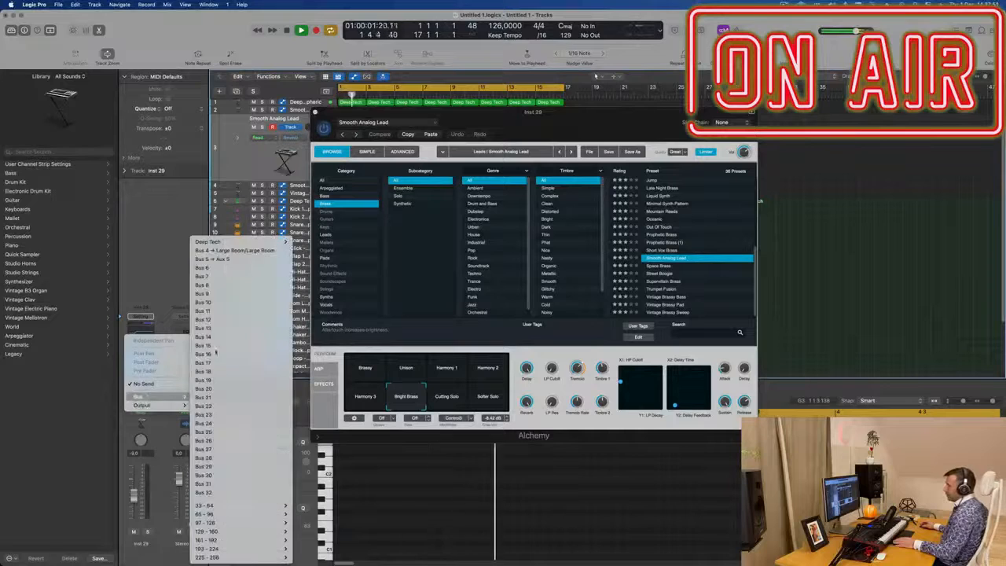
{"action": "left_click", "coordinate": [228, 258]}
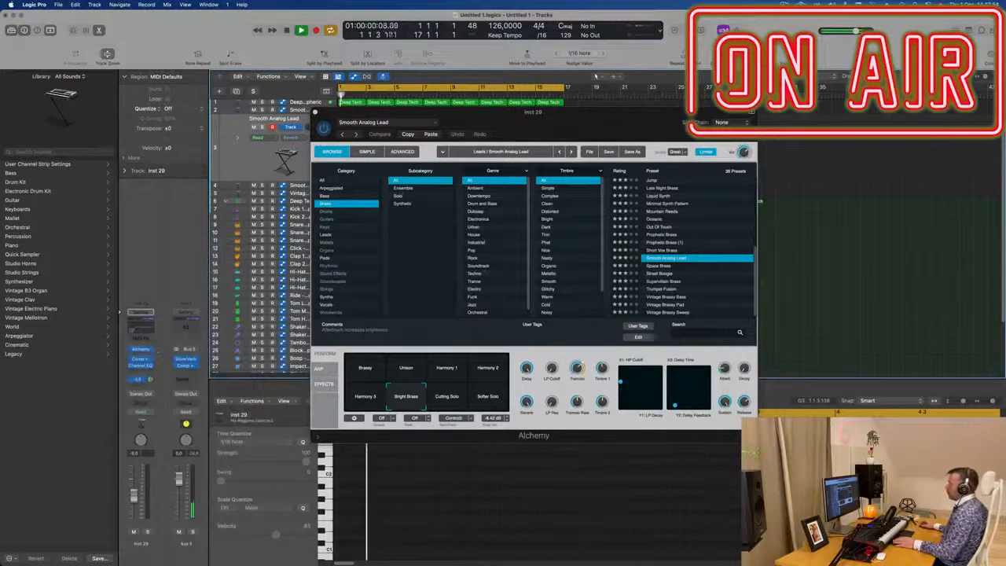
Step: Load the 90s Luscious Pad preset from Alchemy's Pads category
{"action": "left_click", "coordinate": [326, 181]}
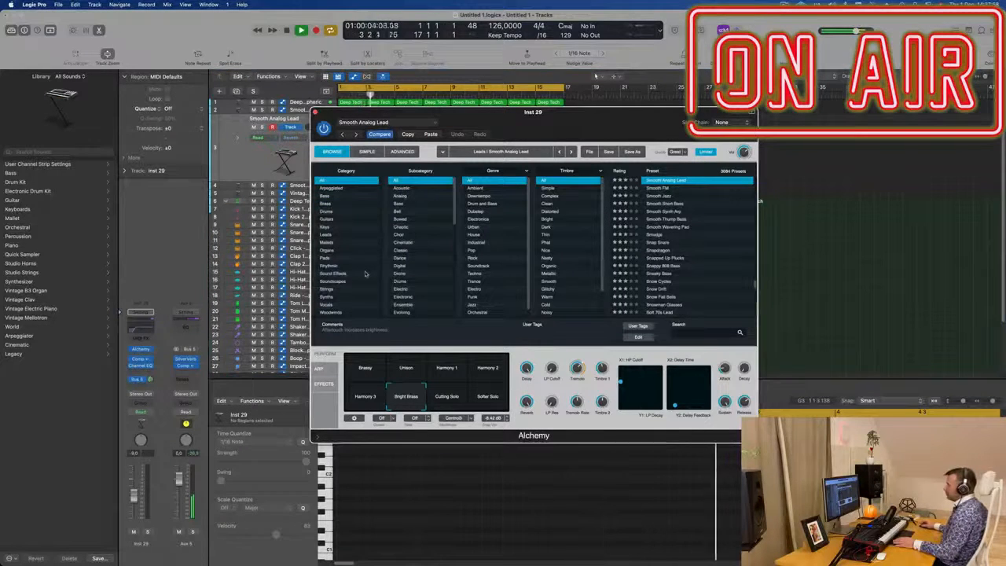
{"action": "left_click", "coordinate": [326, 259]}
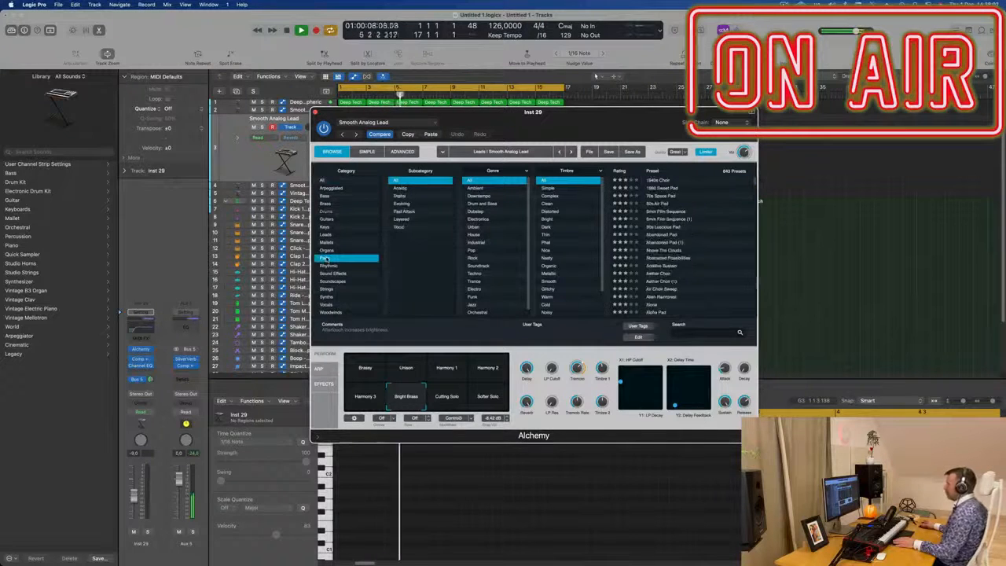
{"action": "left_click", "coordinate": [662, 227]}
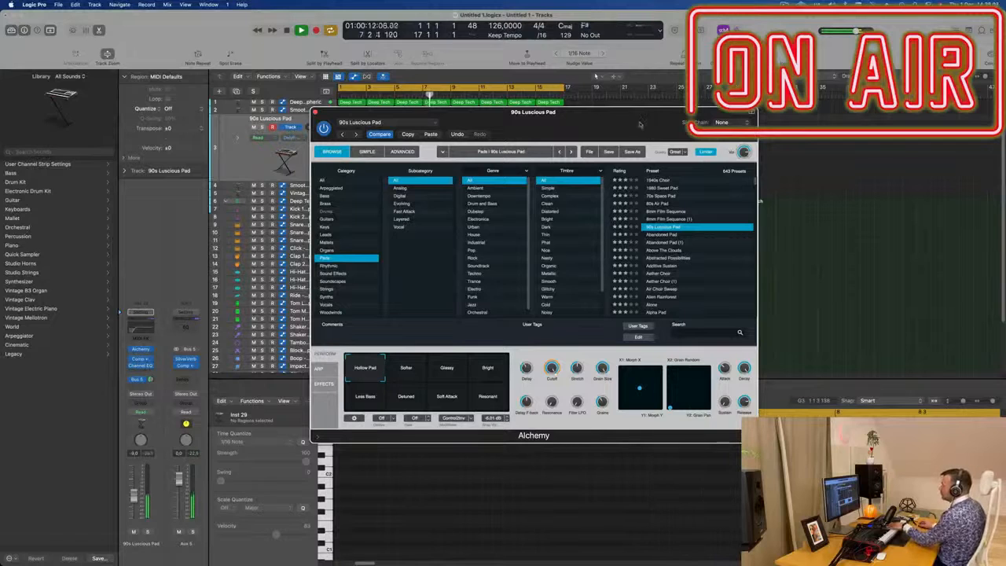
Step: Set the pad track's volume fader to about -12.6 dB
{"action": "left_click_drag", "start_coordinate": [601, 114], "coordinate": [905, 184]}
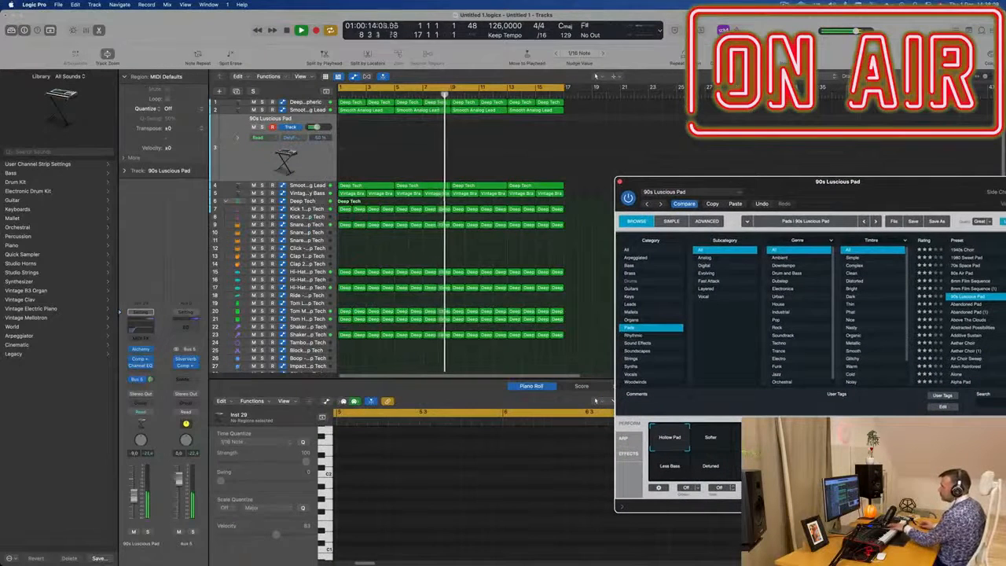
{"action": "left_click_drag", "start_coordinate": [132, 506], "coordinate": [132, 513]}
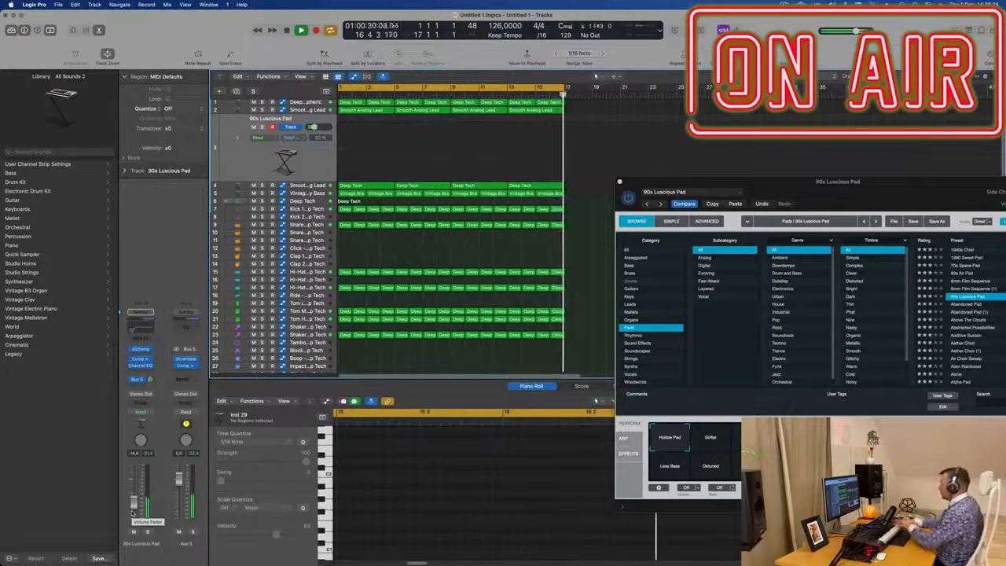
{"action": "left_click_drag", "start_coordinate": [853, 183], "coordinate": [600, 173]}
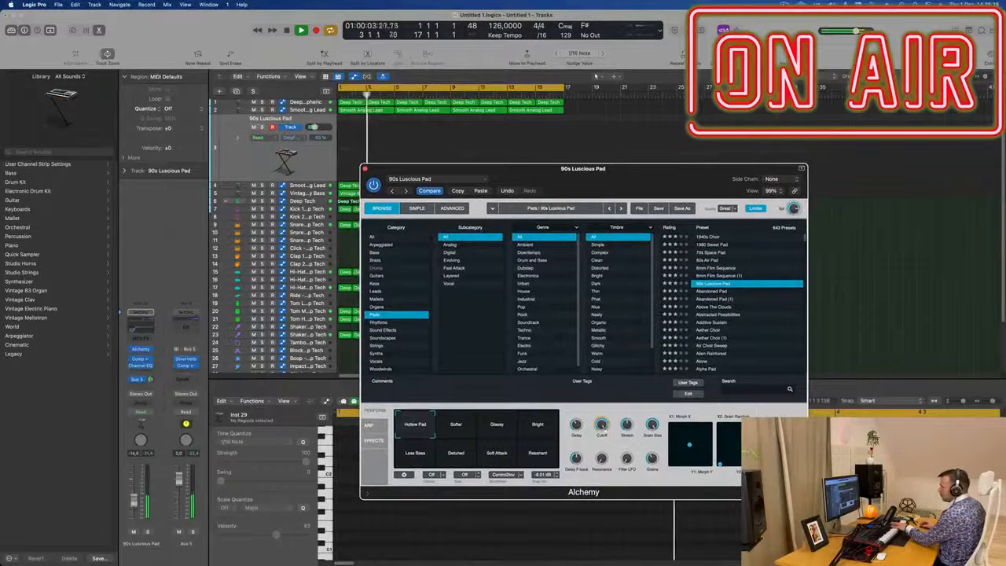
{"action": "left_click_drag", "start_coordinate": [134, 501], "coordinate": [134, 499]}
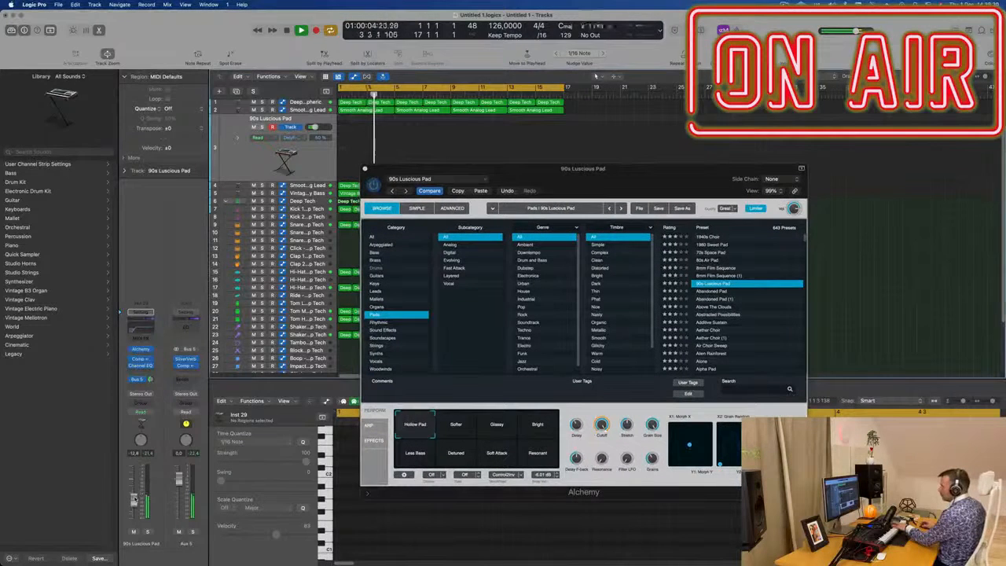
Step: Audition the Softer, Glassy, Bright, Resonant and Less Bass performance snapshots of the pad preset
{"action": "left_click", "coordinate": [458, 428]}
{"action": "left_click", "coordinate": [499, 426]}
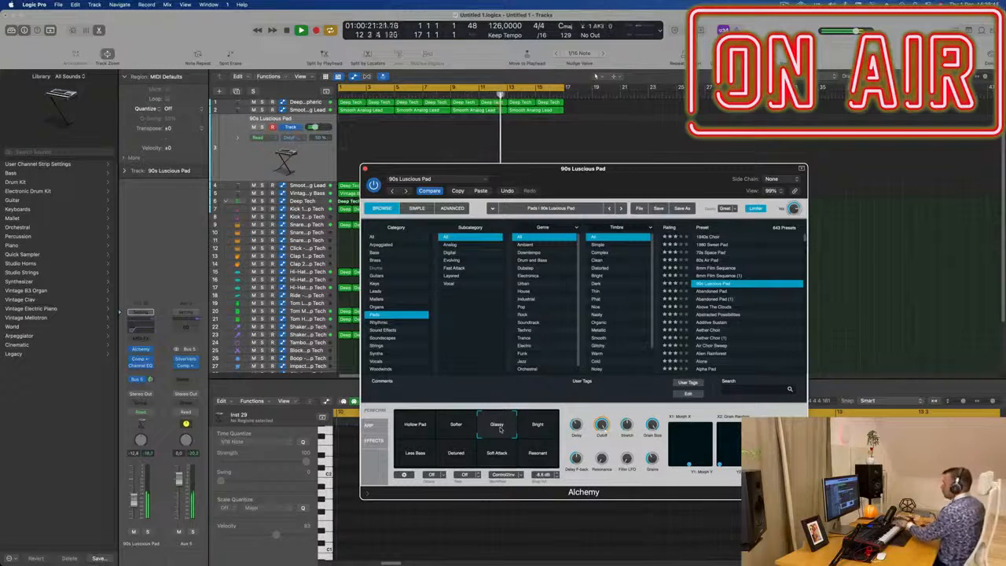
{"action": "left_click_drag", "start_coordinate": [685, 170], "coordinate": [705, 155]}
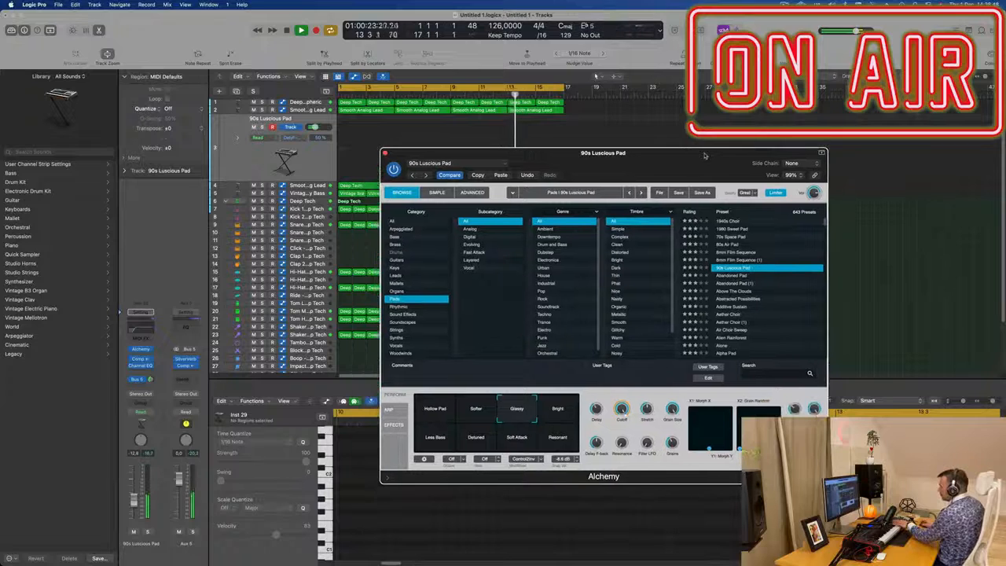
{"action": "left_click", "coordinate": [563, 407]}
{"action": "left_click", "coordinate": [563, 444]}
{"action": "left_click", "coordinate": [429, 443]}
{"action": "left_click", "coordinate": [553, 420]}
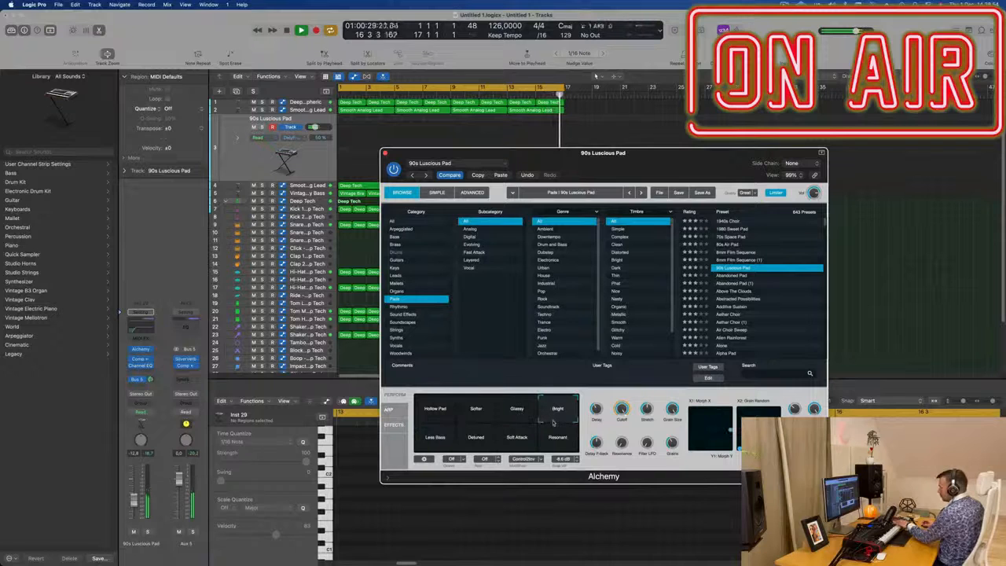
Step: Browse the Abandoned Pad presets and load the Abstracted Possibilities pad preset
{"action": "left_click", "coordinate": [730, 277]}
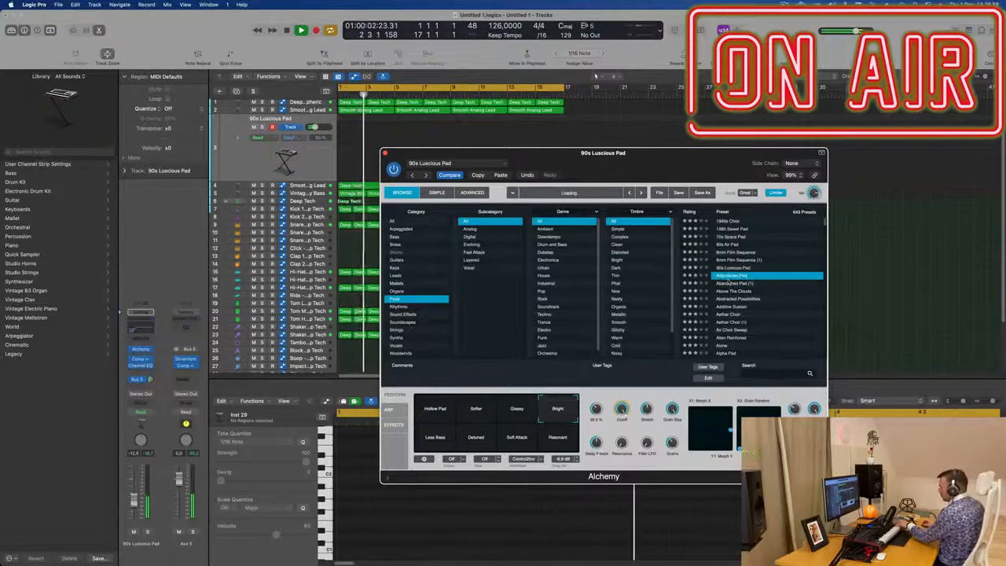
{"action": "left_click", "coordinate": [731, 284]}
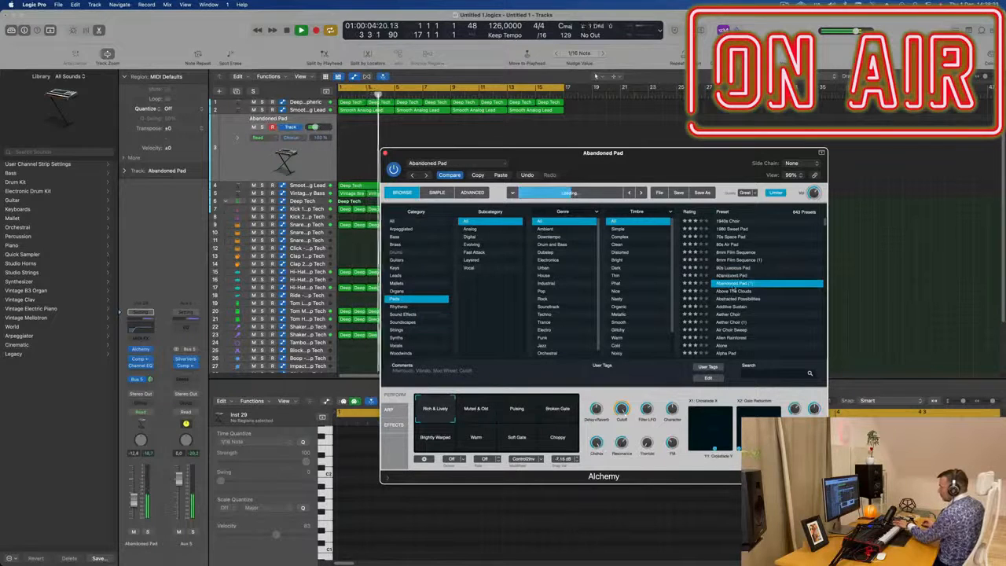
{"action": "left_click", "coordinate": [734, 300]}
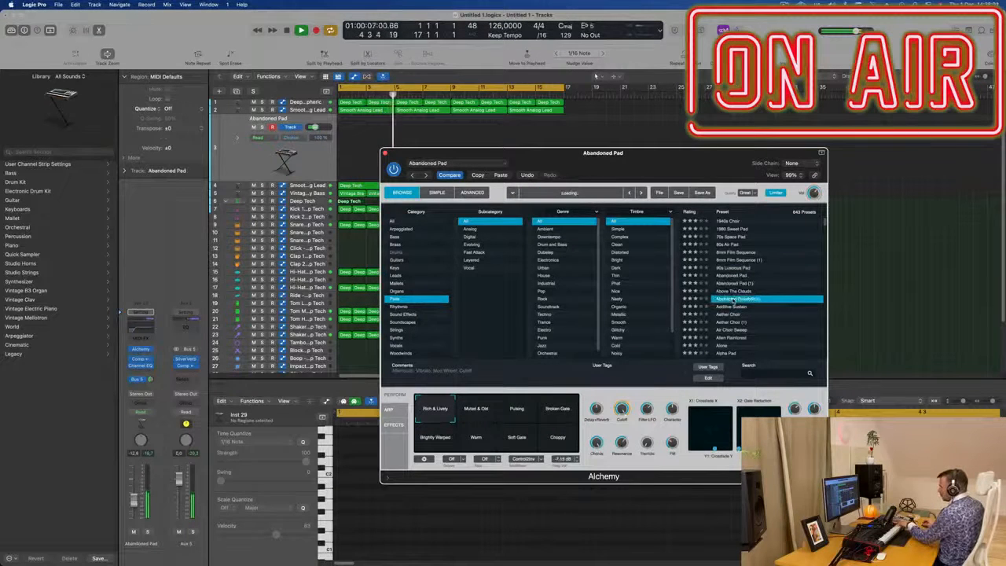
{"action": "left_click_drag", "start_coordinate": [674, 173], "coordinate": [737, 160]}
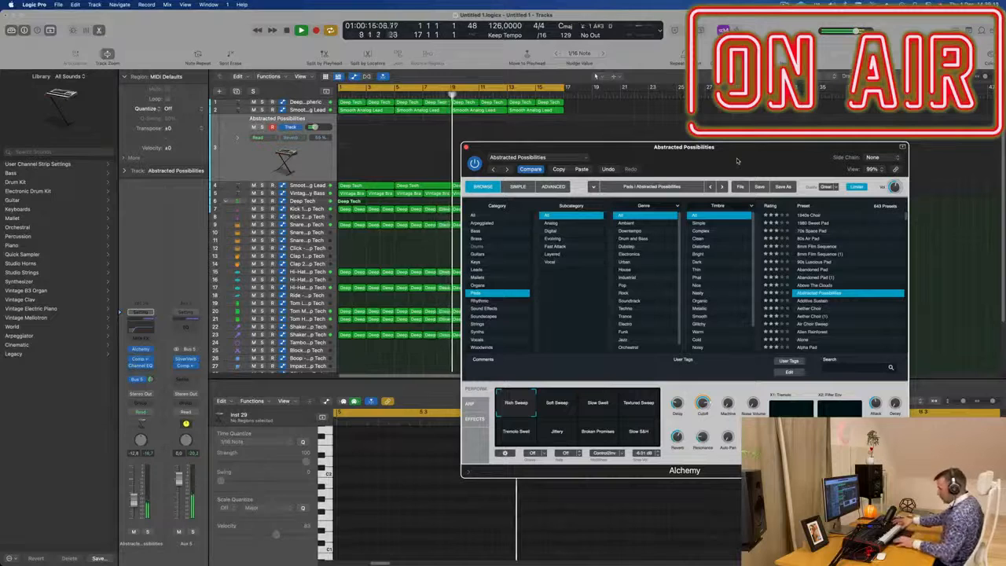
Step: Record a pad chord on the new track and move the recorded region to bar 3
{"action": "key", "text": "r"}
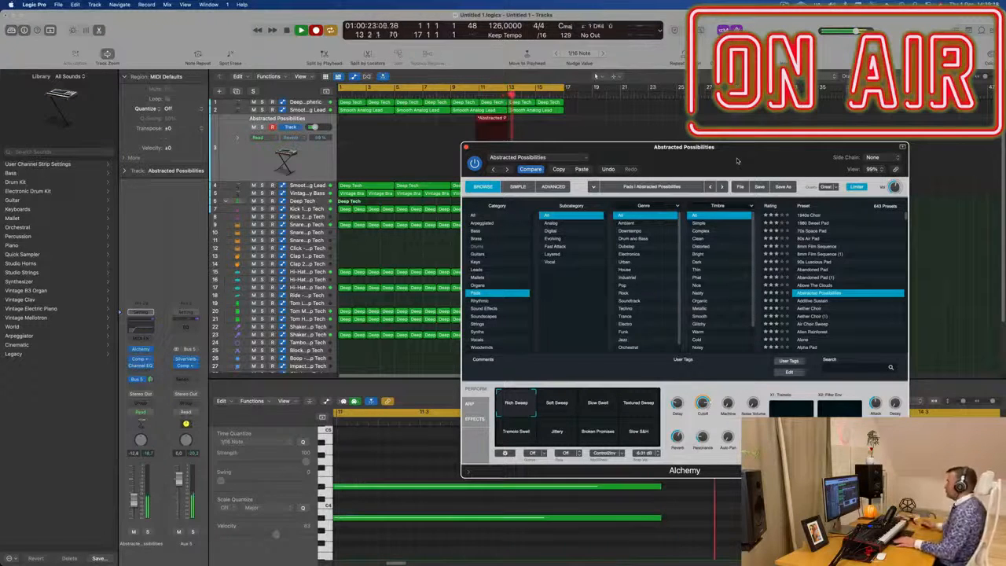
{"action": "left_click_drag", "start_coordinate": [599, 148], "coordinate": [868, 146]}
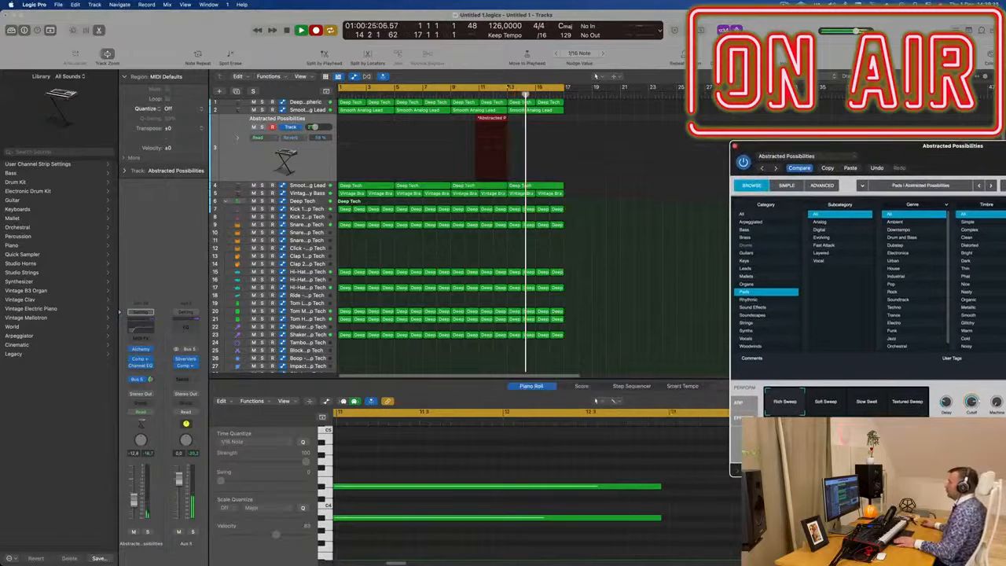
{"action": "key", "text": "space"}
{"action": "key", "text": "space"}
{"action": "left_click_drag", "start_coordinate": [493, 118], "coordinate": [381, 120]}
Step: Open the pad region in the Piano Roll, select all its notes and play it back
{"action": "key", "text": "e"}
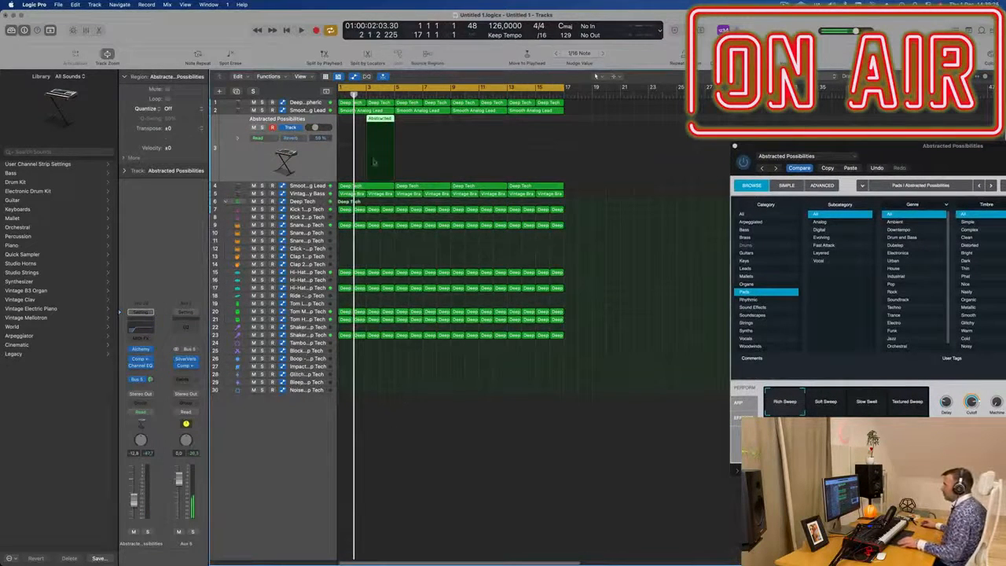
{"action": "key", "text": "e"}
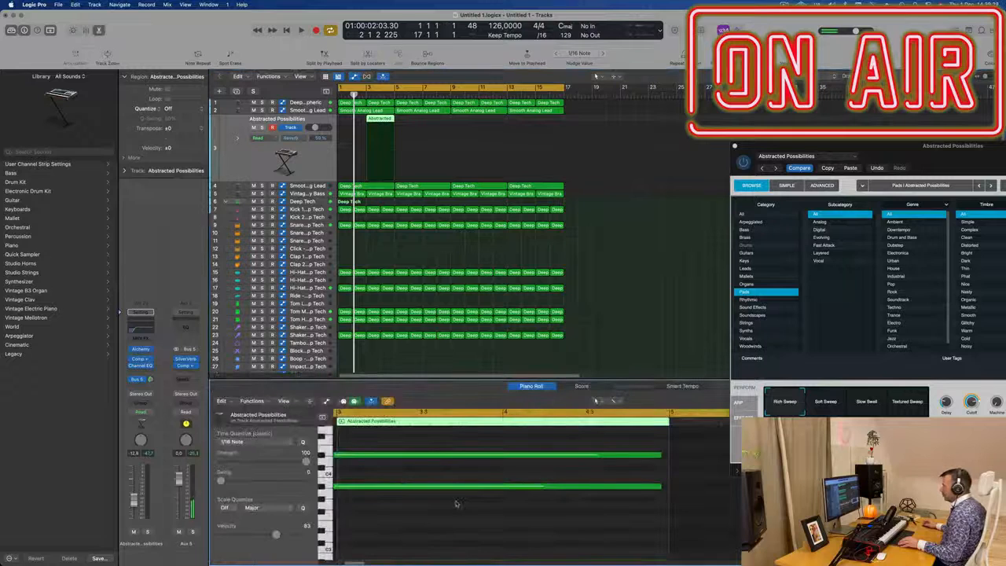
{"action": "scroll", "coordinate": [448, 513], "scroll_direction": "down", "scroll_amount": 2}
{"action": "key", "text": "super+a"}
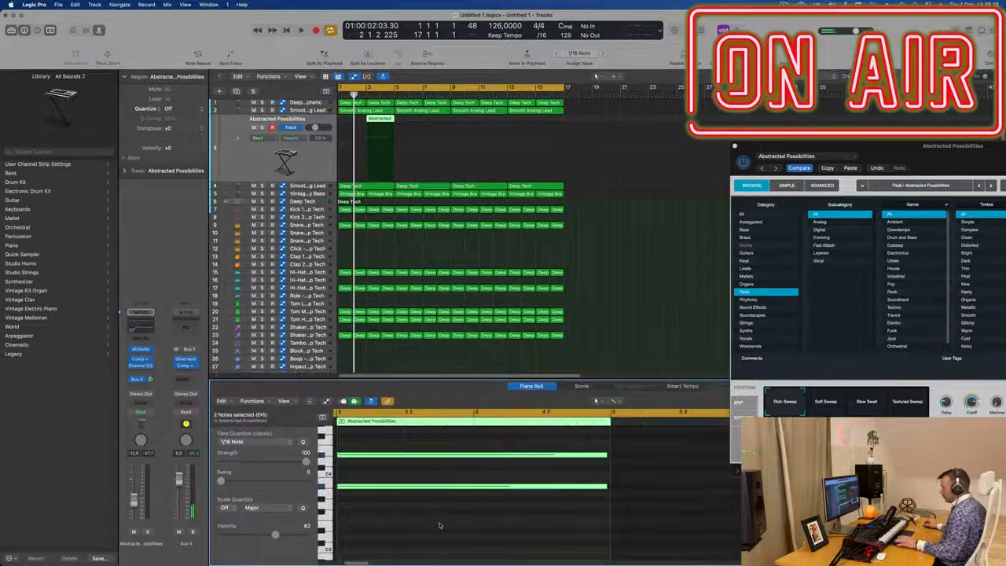
{"action": "key", "text": "space"}
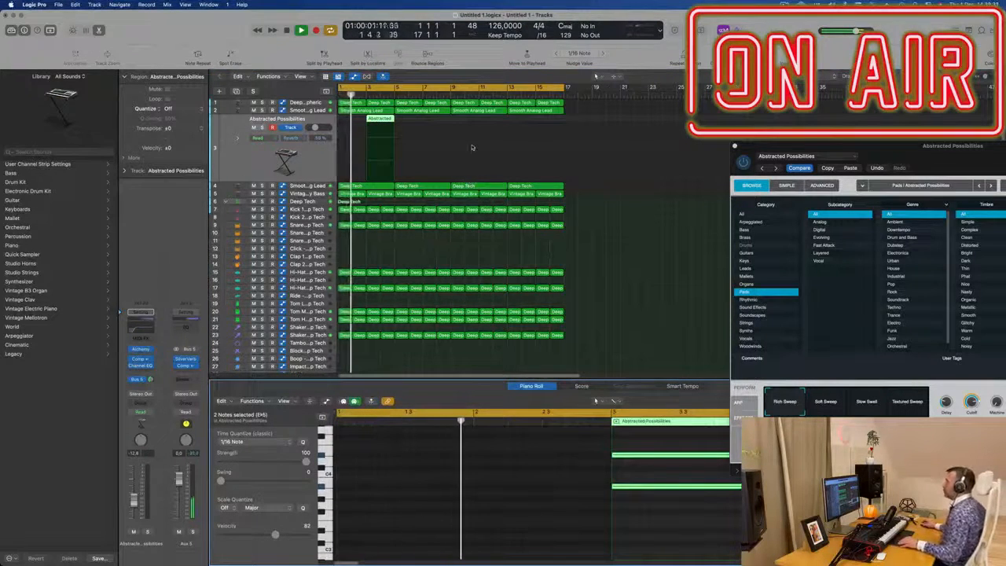
Step: Copy the pad region to bar 7 on the same track
{"action": "left_click_drag", "start_coordinate": [385, 120], "coordinate": [435, 123]}
{"action": "left_click_drag", "start_coordinate": [818, 161], "coordinate": [516, 215]}
Step: Select both pad regions and lengthen them to about three bars each
{"action": "left_click", "coordinate": [377, 119]}
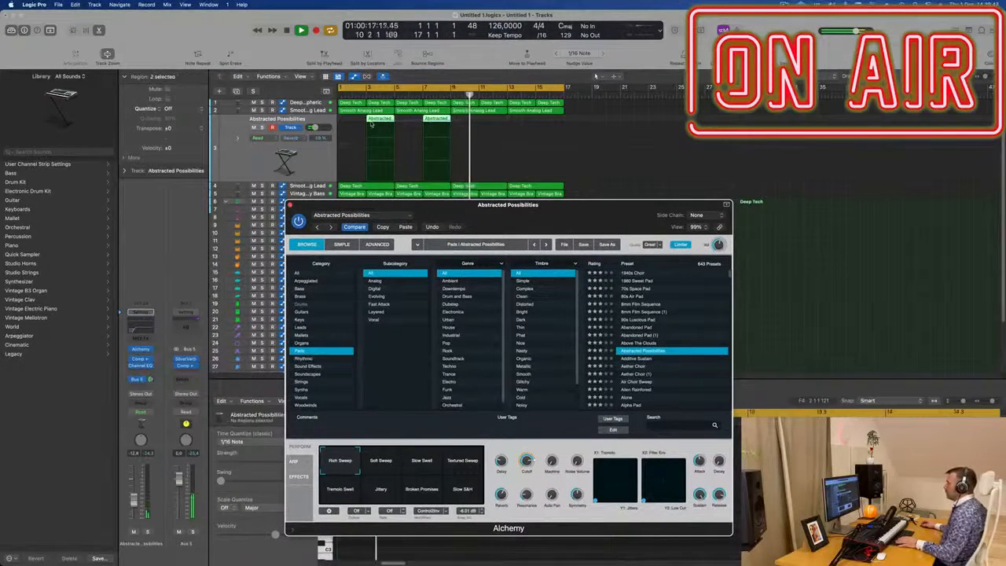
{"action": "left_click", "coordinate": [389, 121], "text": "shift"}
{"action": "left_click_drag", "start_coordinate": [394, 118], "coordinate": [408, 120]}
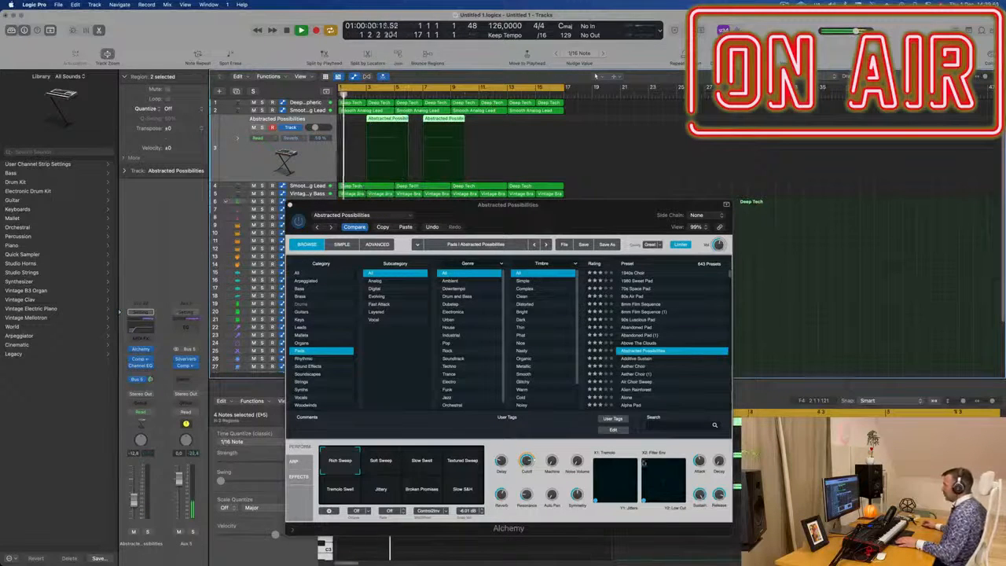
Step: Select the pad notes in the Piano Roll and lengthen them slightly, then close the Alchemy window
{"action": "left_click_drag", "start_coordinate": [551, 206], "coordinate": [663, 49]}
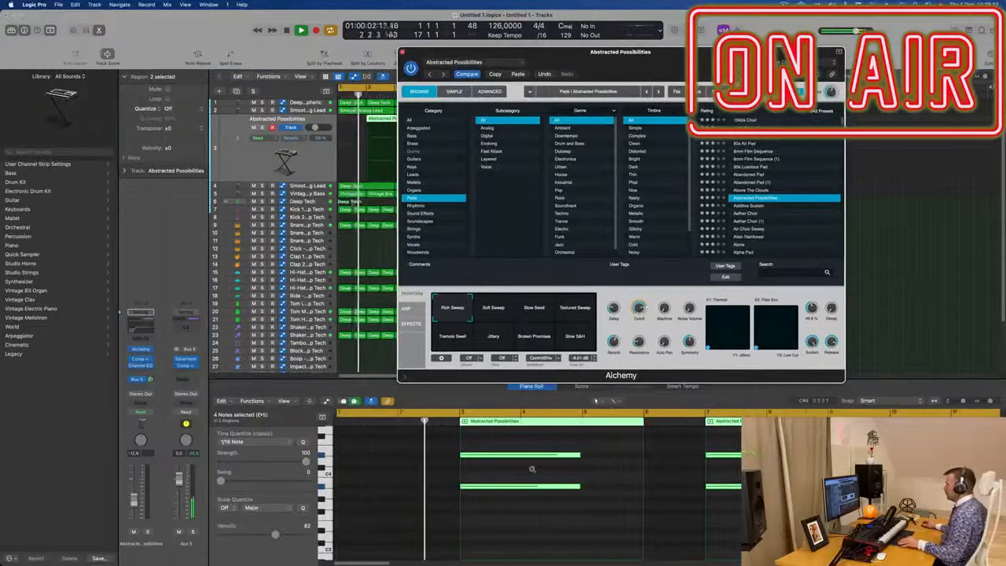
{"action": "left_click_drag", "start_coordinate": [532, 437], "coordinate": [873, 529]}
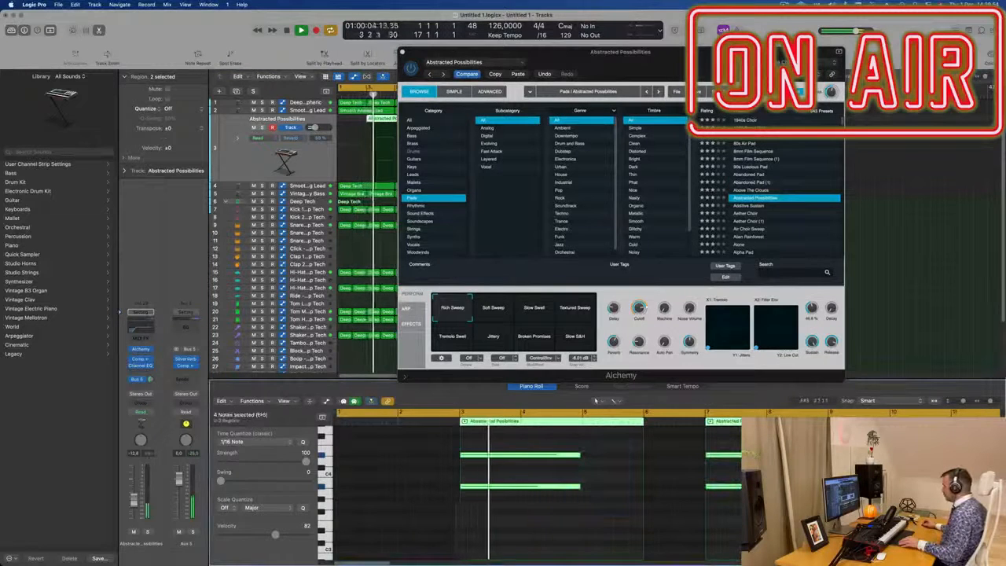
{"action": "left_click_drag", "start_coordinate": [580, 487], "coordinate": [610, 487]}
{"action": "key", "text": "super+Left"}
{"action": "left_click_drag", "start_coordinate": [637, 52], "coordinate": [757, 68]}
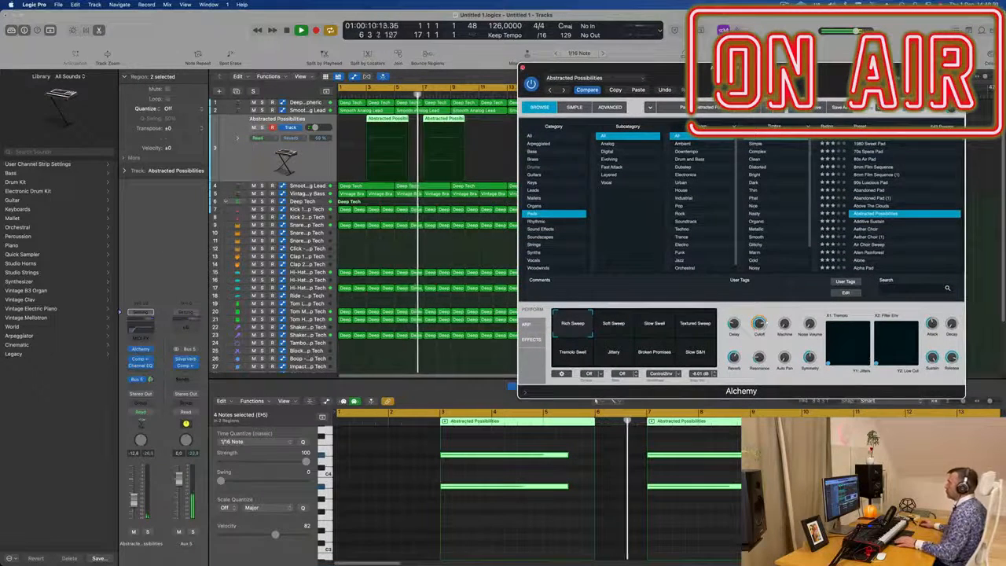
{"action": "left_click", "coordinate": [522, 69]}
Step: Copy both pad regions to bar 11, split the last copy at bar 17 and delete the overhang
{"action": "left_click_drag", "start_coordinate": [380, 130], "coordinate": [496, 129]}
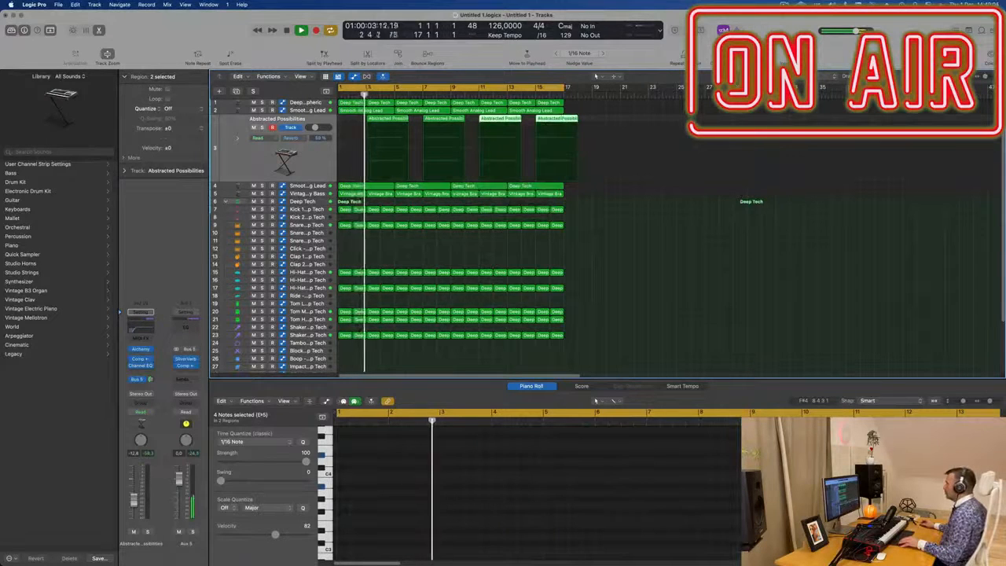
{"action": "left_click", "coordinate": [564, 119]}
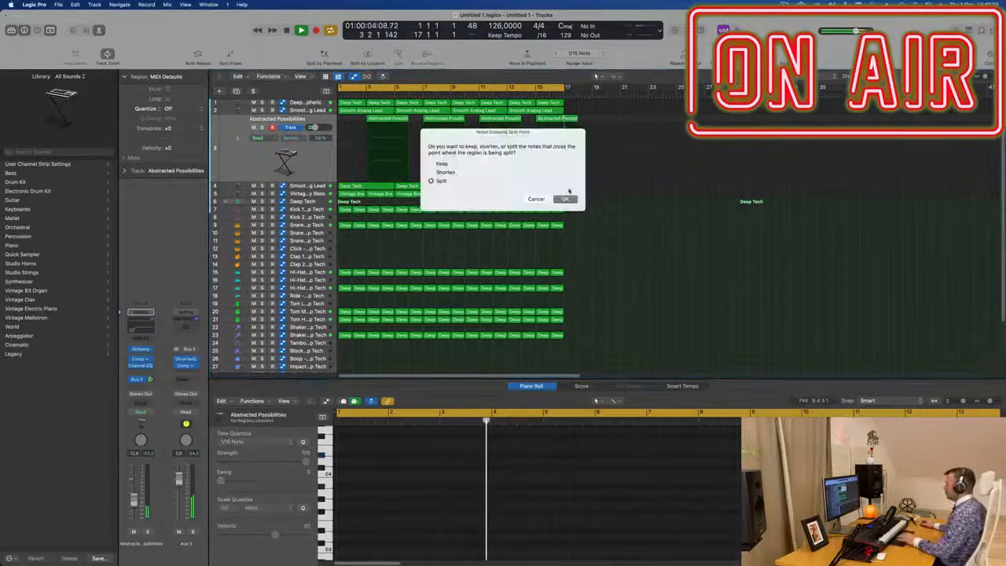
{"action": "left_click", "coordinate": [566, 199]}
{"action": "key", "text": "XF86AudioRaiseVolume"}
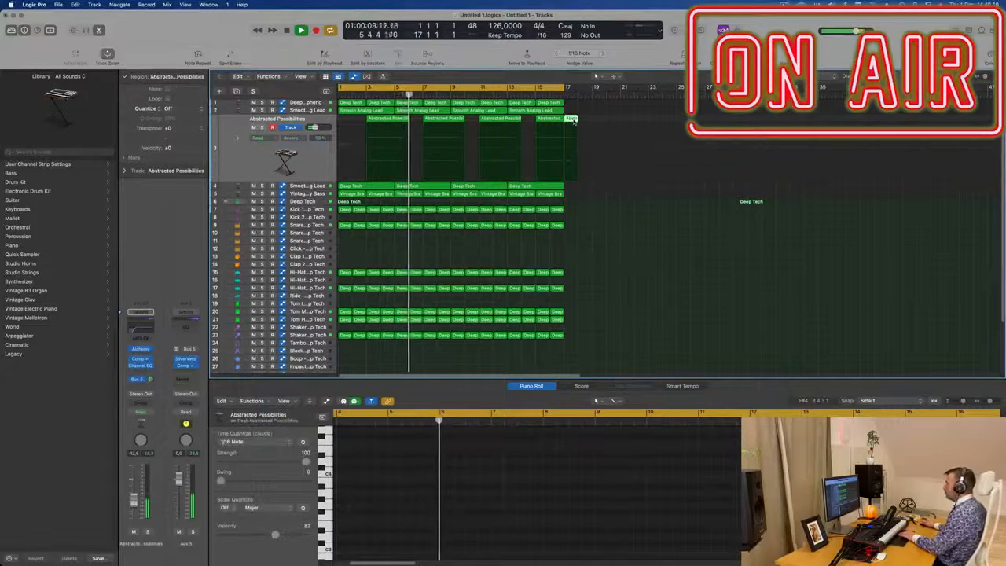
{"action": "key", "text": "BackSpace"}
{"action": "left_click", "coordinate": [244, 161]}
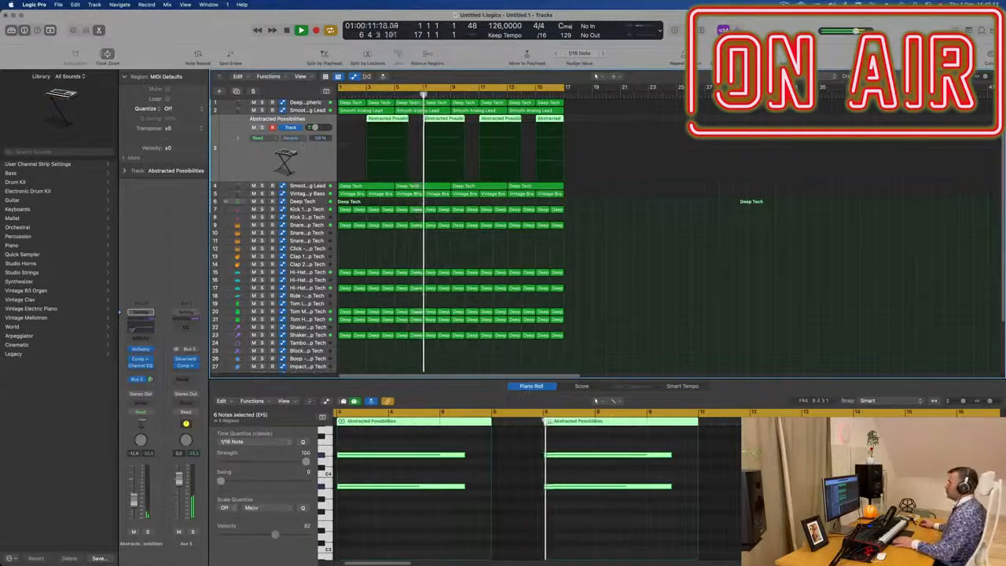
Step: Open Alchemy on the pad track and audition the Soft Sweep and Slow Swell perform pads during playback
{"action": "left_click", "coordinate": [140, 348]}
{"action": "left_click_drag", "start_coordinate": [775, 86], "coordinate": [686, 160]}
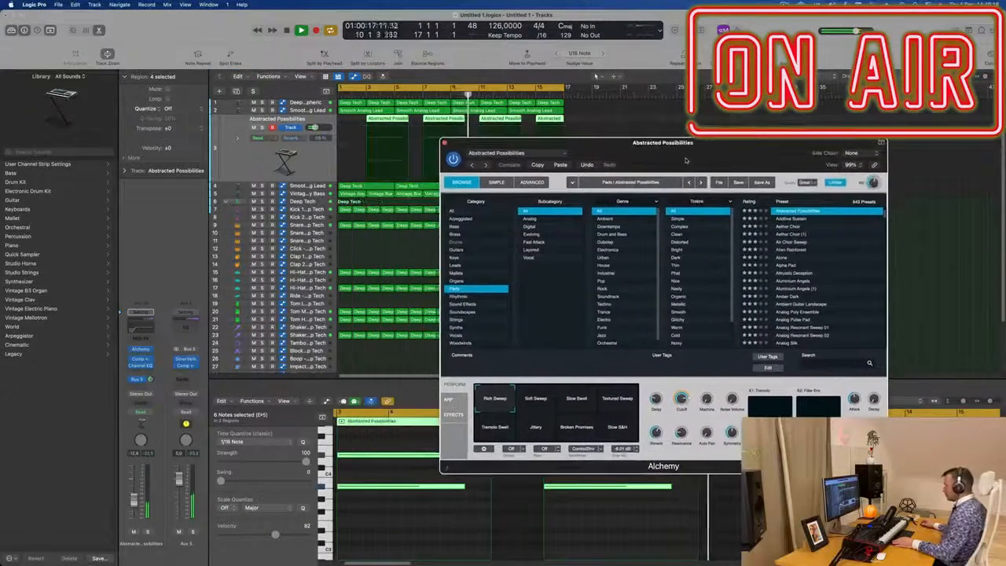
{"action": "left_click", "coordinate": [538, 403]}
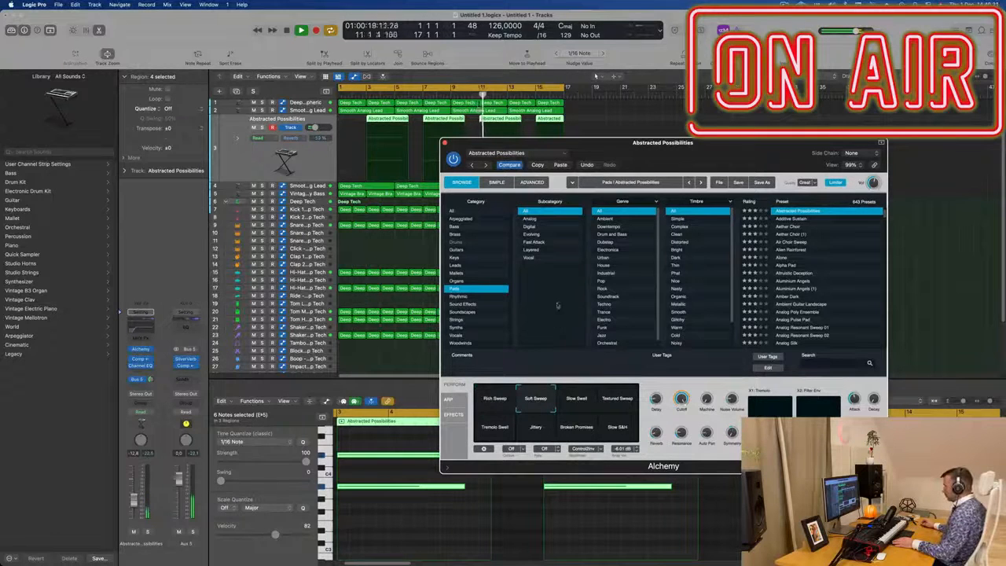
{"action": "left_click_drag", "start_coordinate": [706, 147], "coordinate": [701, 16]}
{"action": "left_click", "coordinate": [543, 401]}
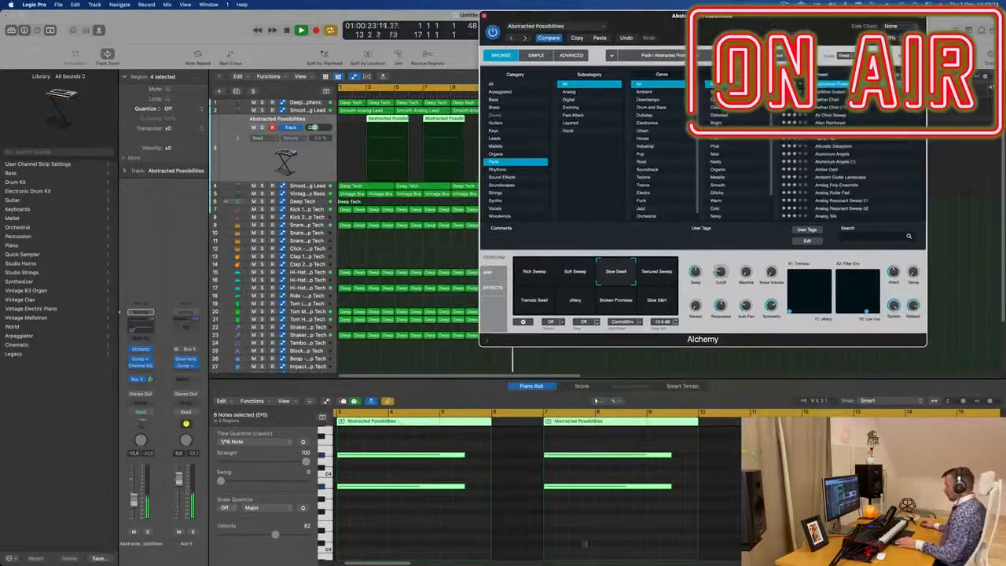
{"action": "key", "text": "space"}
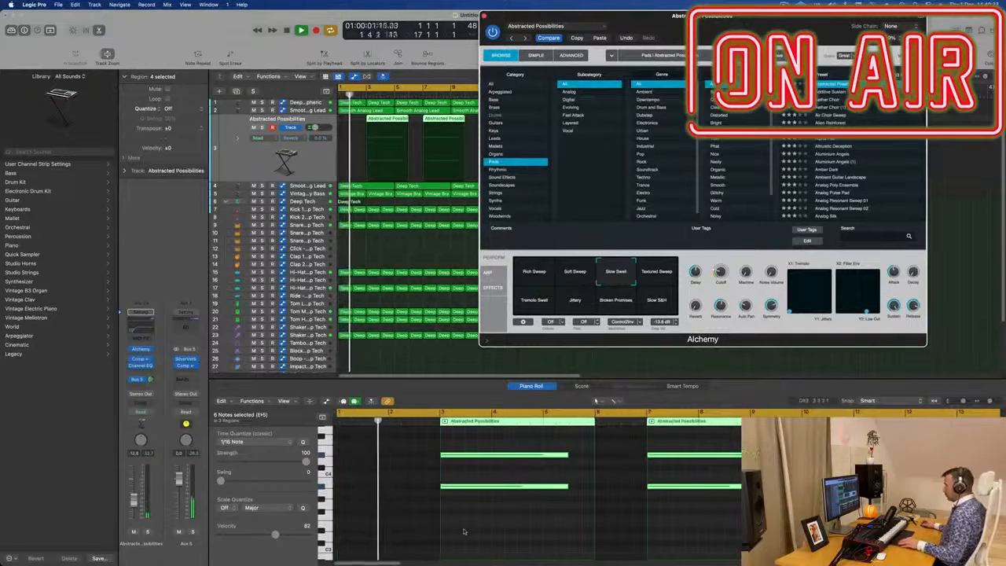
Step: Move the selected pad notes down in pitch in the Piano Roll and restart playback
{"action": "left_click_drag", "start_coordinate": [701, 16], "coordinate": [888, 16]}
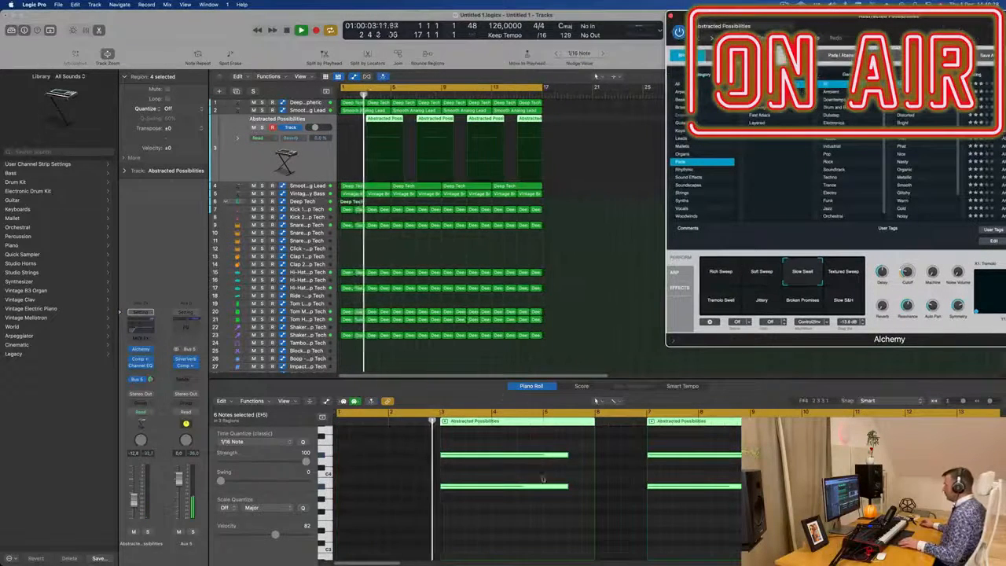
{"action": "left_click", "coordinate": [465, 519]}
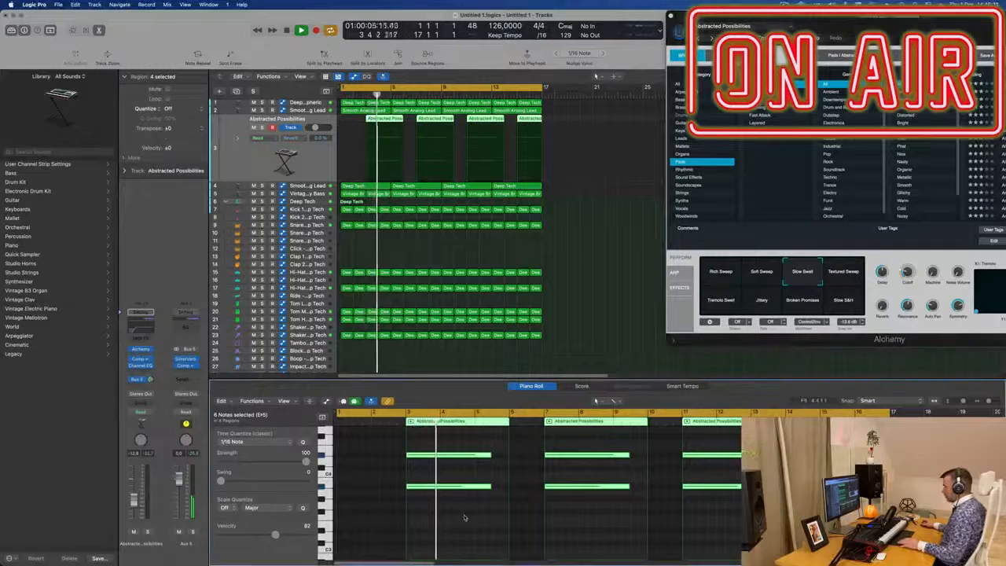
{"action": "left_click_drag", "start_coordinate": [451, 489], "coordinate": [454, 513]}
{"action": "key", "text": "space"}
{"action": "key", "text": "space"}
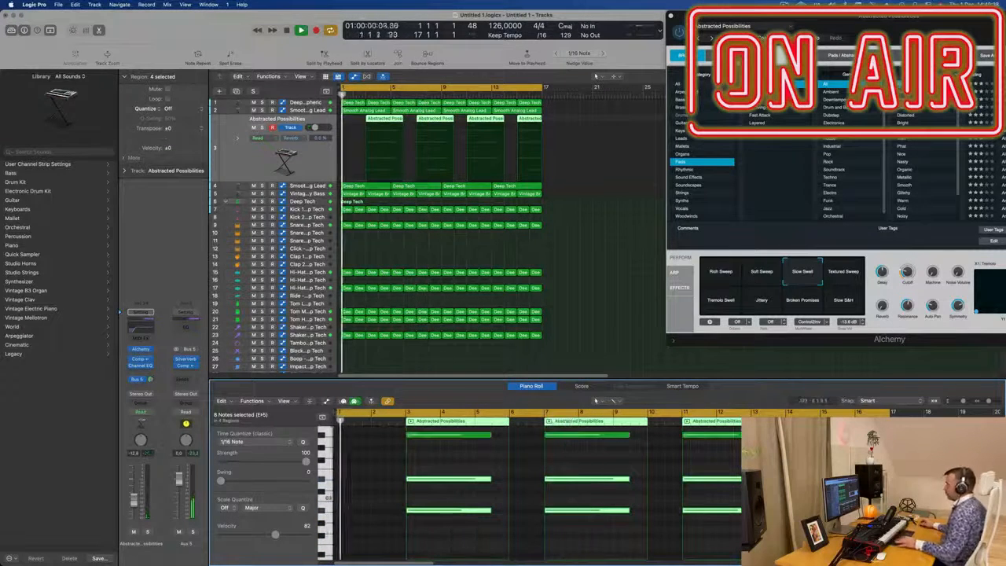
Step: Open the pad's Channel EQ and set its low-cut frequency to about 71 Hz
{"action": "left_click_drag", "start_coordinate": [887, 335], "coordinate": [601, 423]}
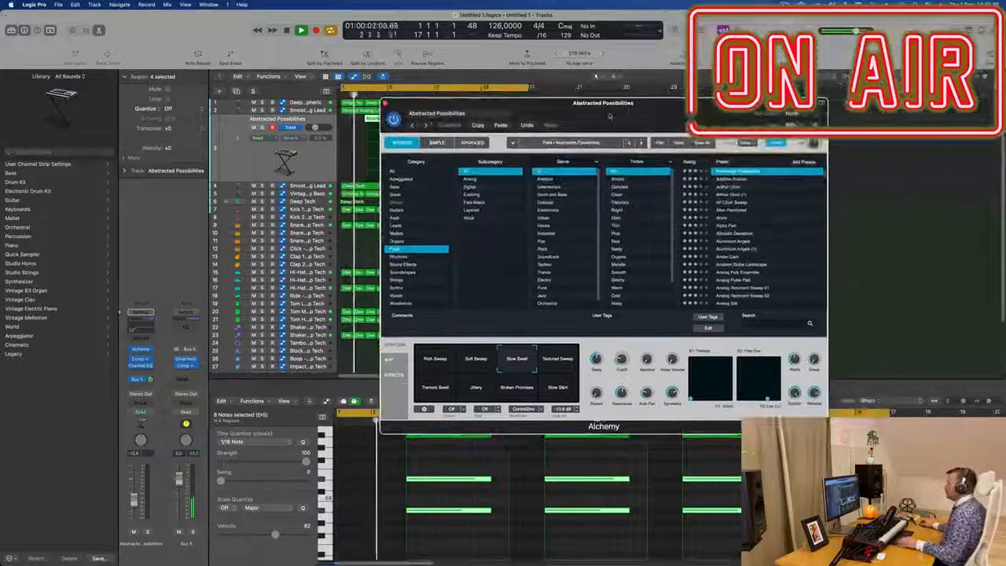
{"action": "left_click", "coordinate": [141, 365]}
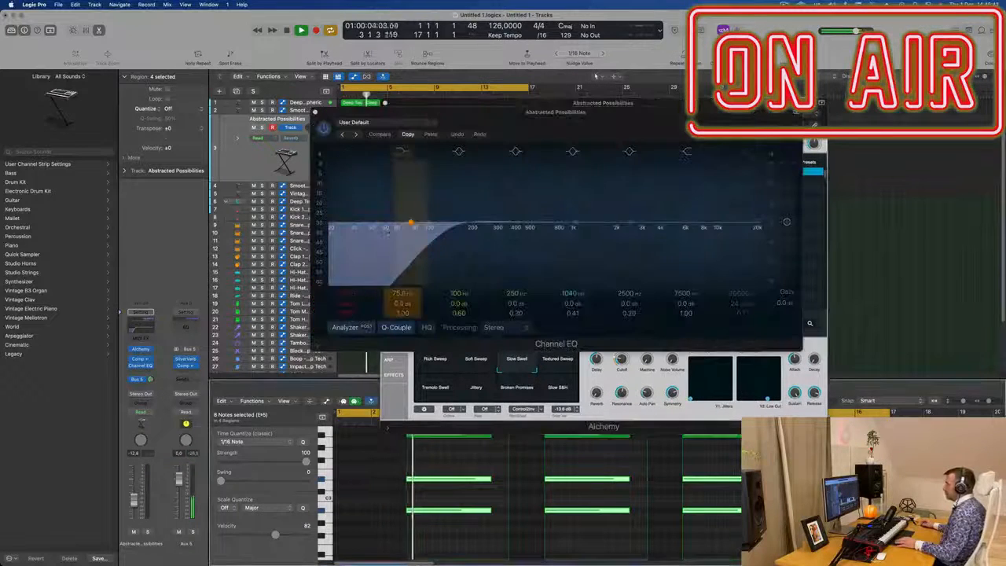
{"action": "left_click_drag", "start_coordinate": [432, 237], "coordinate": [416, 239]}
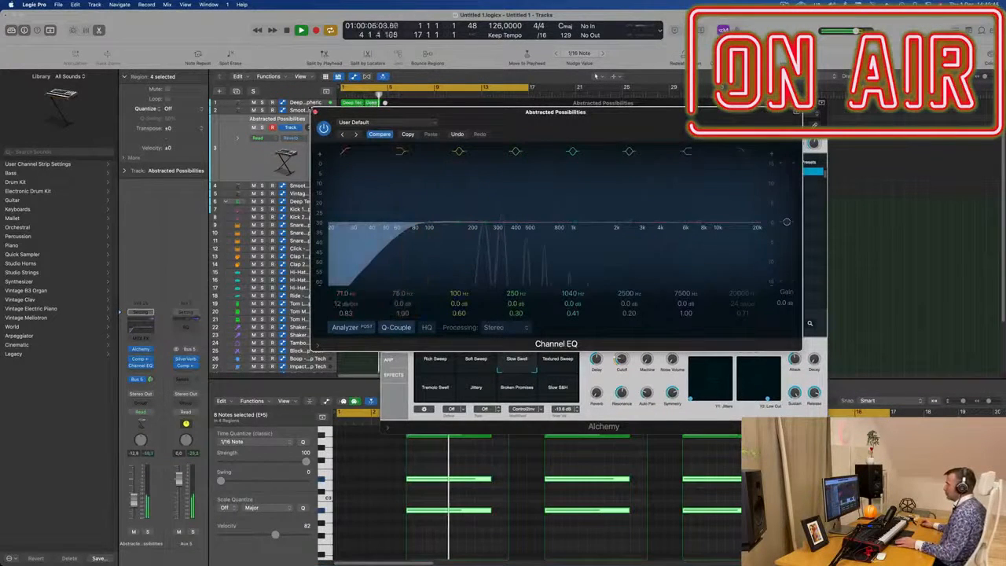
{"action": "left_click", "coordinate": [315, 112]}
Step: Audition several Alchemy perform pads on the pad track and settle on Rich Sweep
{"action": "left_click_drag", "start_coordinate": [619, 104], "coordinate": [674, 134]}
{"action": "left_click", "coordinate": [581, 381]}
{"action": "left_click", "coordinate": [492, 418]}
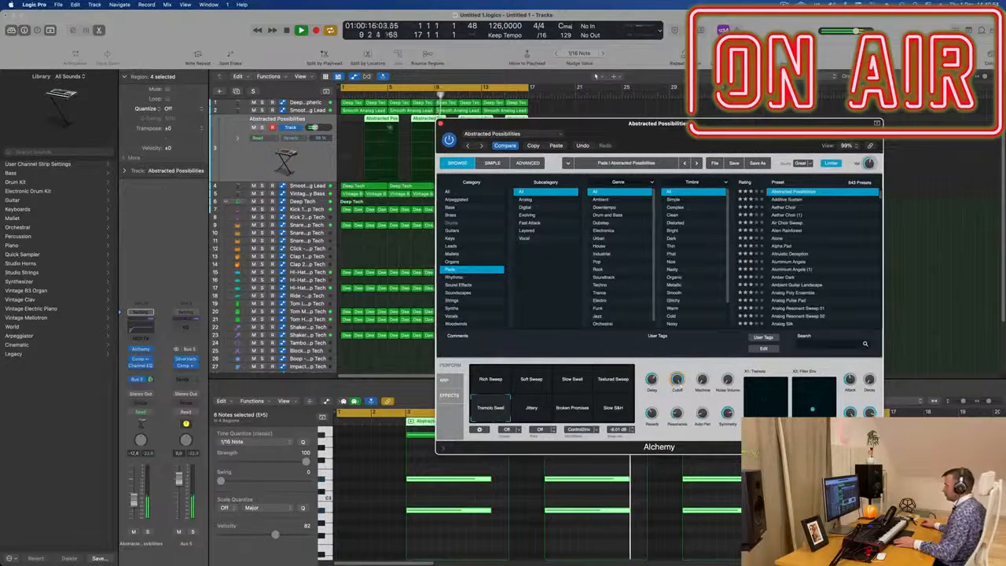
{"action": "key", "text": "space"}
{"action": "left_click_drag", "start_coordinate": [616, 135], "coordinate": [540, 214]}
{"action": "left_click", "coordinate": [489, 500]}
{"action": "left_click", "coordinate": [526, 502]}
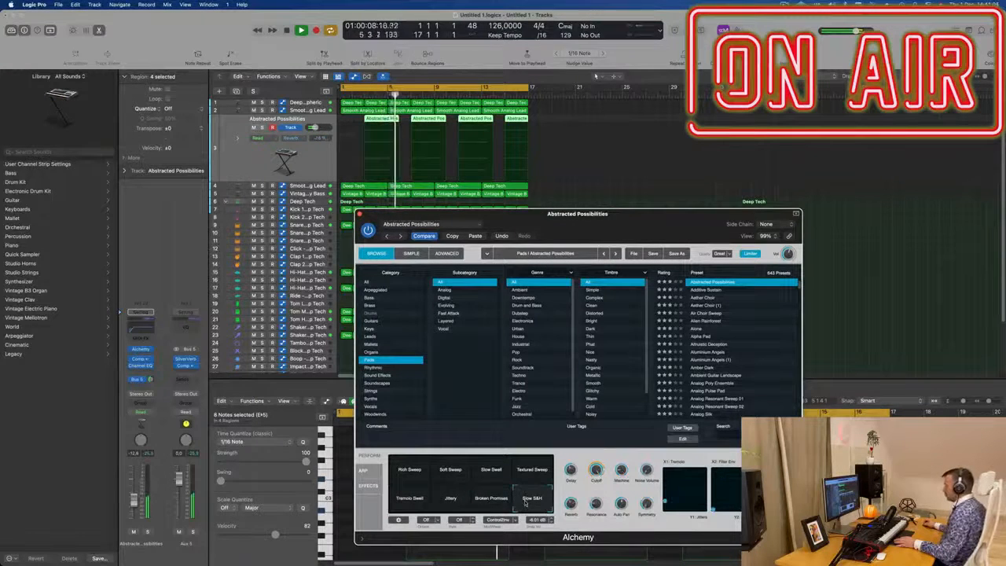
{"action": "left_click", "coordinate": [414, 473]}
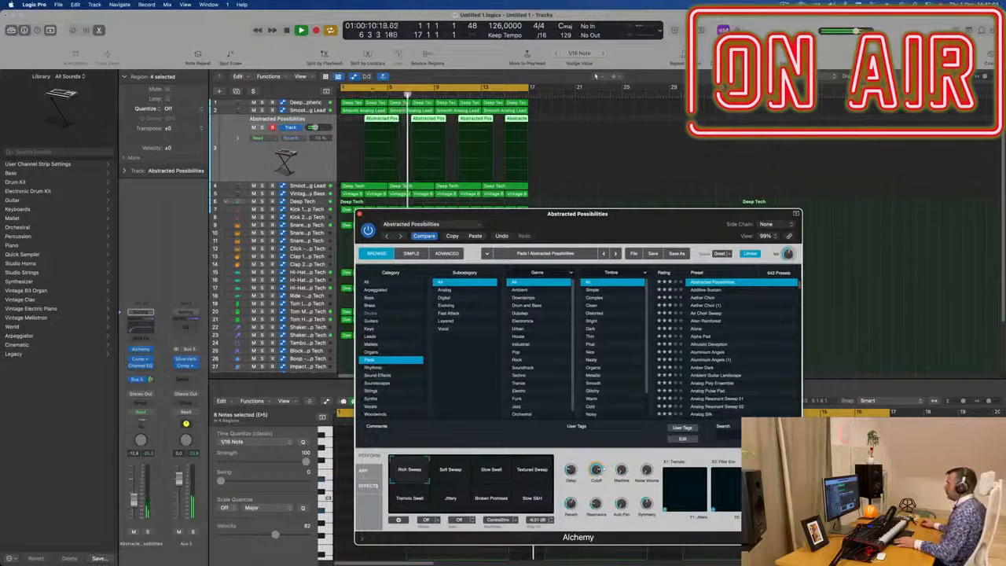
Step: Adjust Alchemy's Cutoff knob while playing the pad from bar 3
{"action": "left_click", "coordinate": [364, 96]}
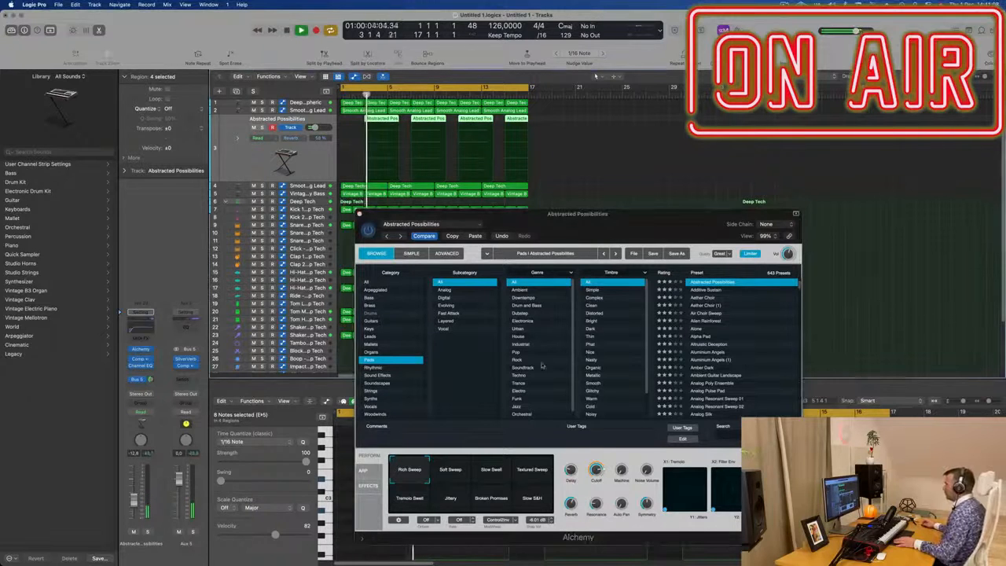
{"action": "left_click", "coordinate": [596, 470]}
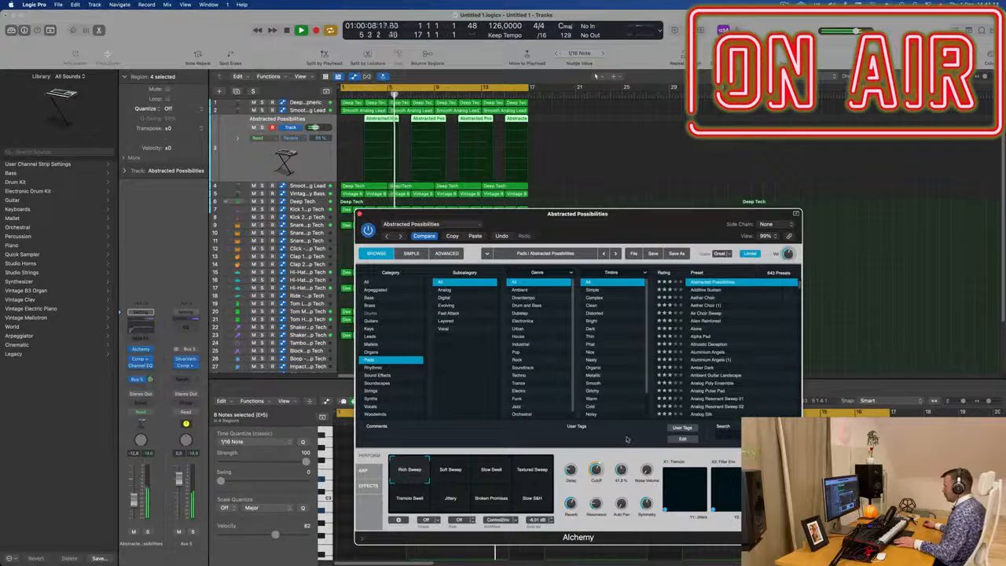
{"action": "key", "text": "space"}
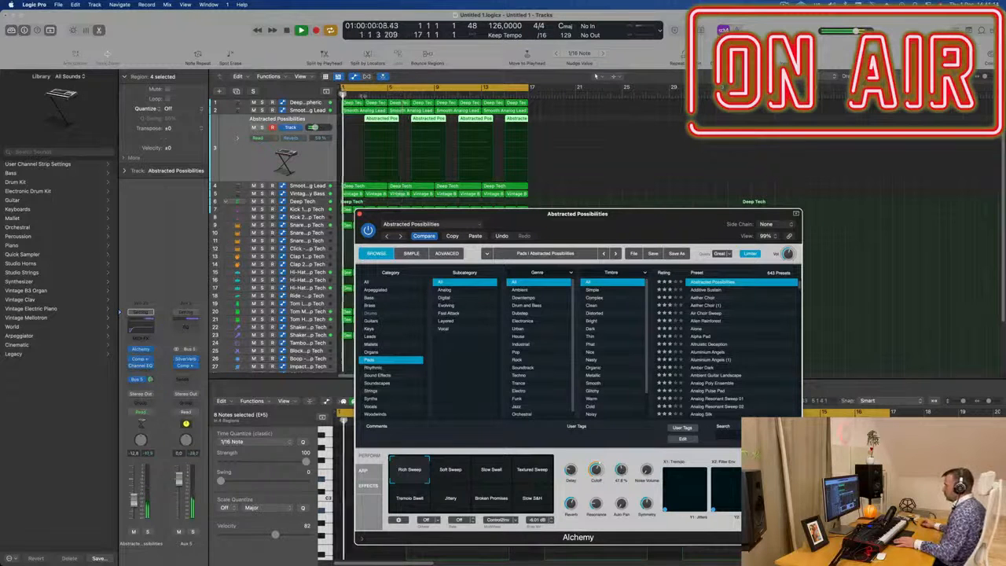
Step: Solo the pad track and raise Alchemy's Machine knob
{"action": "left_click", "coordinate": [366, 96]}
{"action": "key", "text": "s"}
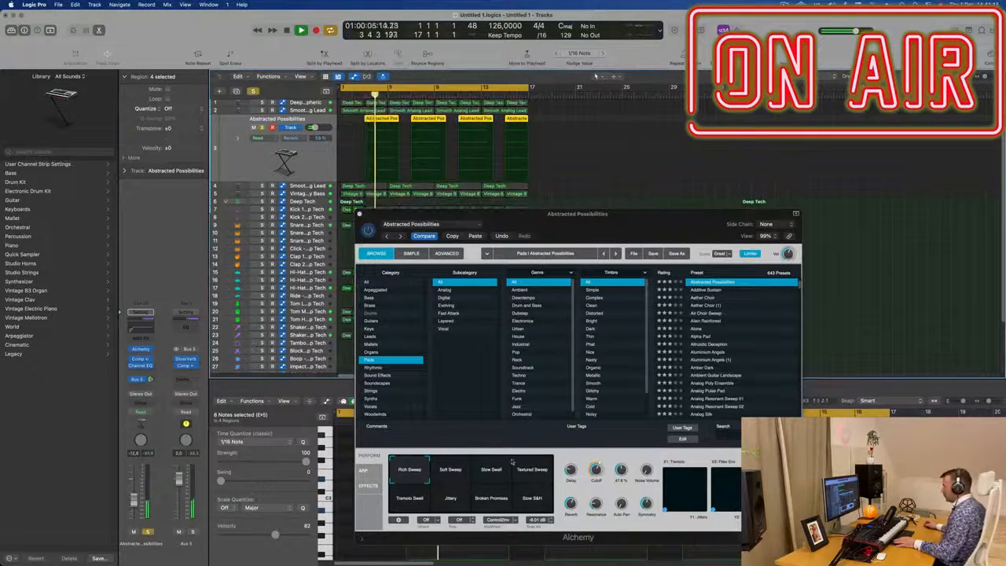
{"action": "left_click_drag", "start_coordinate": [622, 470], "coordinate": [625, 455]}
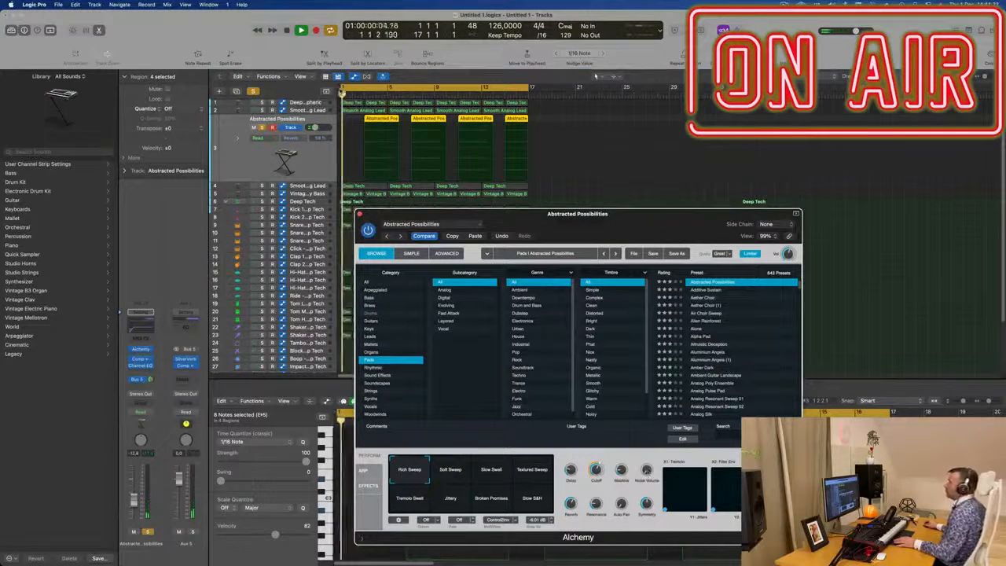
Step: Set a cycle area over bars 1 to 3, unsolo the pad track and close Alchemy
{"action": "left_click_drag", "start_coordinate": [343, 88], "coordinate": [366, 88]}
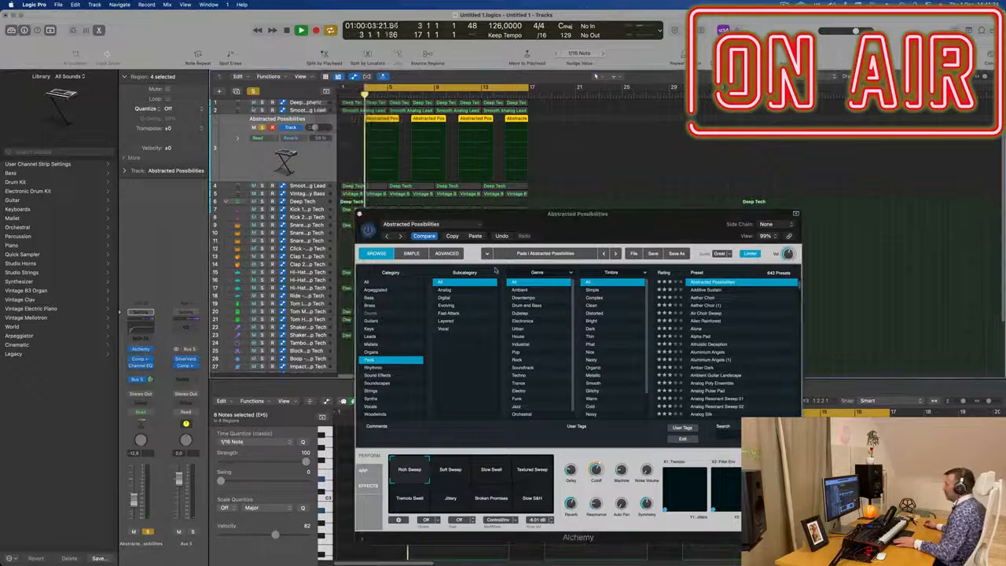
{"action": "left_click_drag", "start_coordinate": [651, 477], "coordinate": [651, 476]}
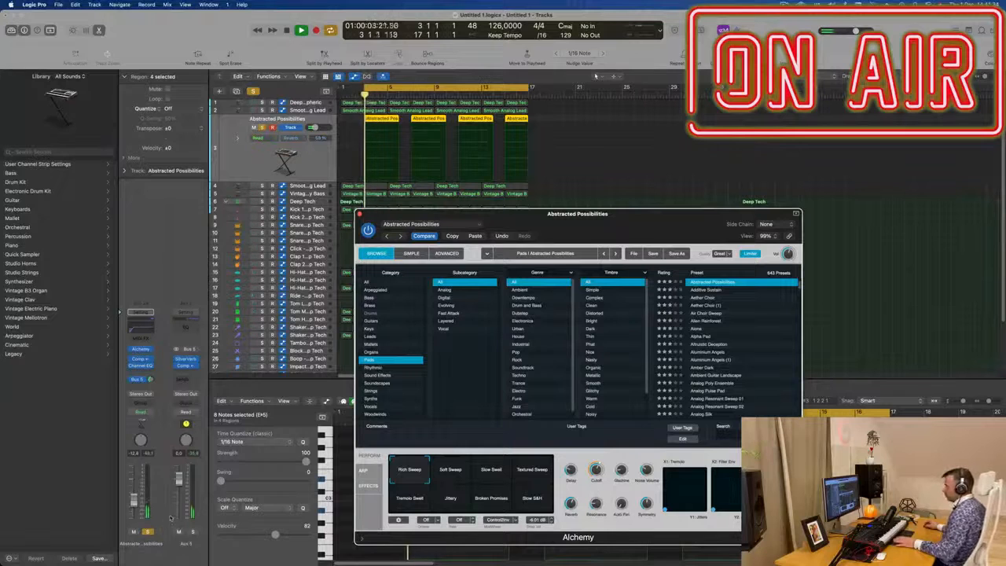
{"action": "left_click", "coordinate": [147, 533]}
{"action": "key", "text": "Return"}
{"action": "left_click_drag", "start_coordinate": [577, 223], "coordinate": [583, 163]}
{"action": "left_click", "coordinate": [367, 156]}
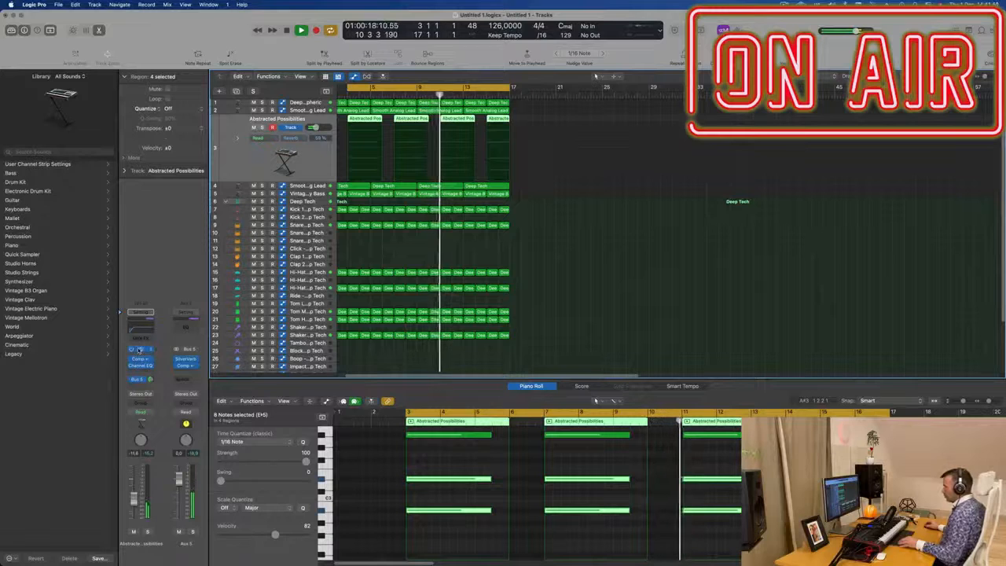
Step: Reopen Alchemy on the pad track, nudge its Cutoff knob to about 72% and close the plugin
{"action": "left_click", "coordinate": [140, 349]}
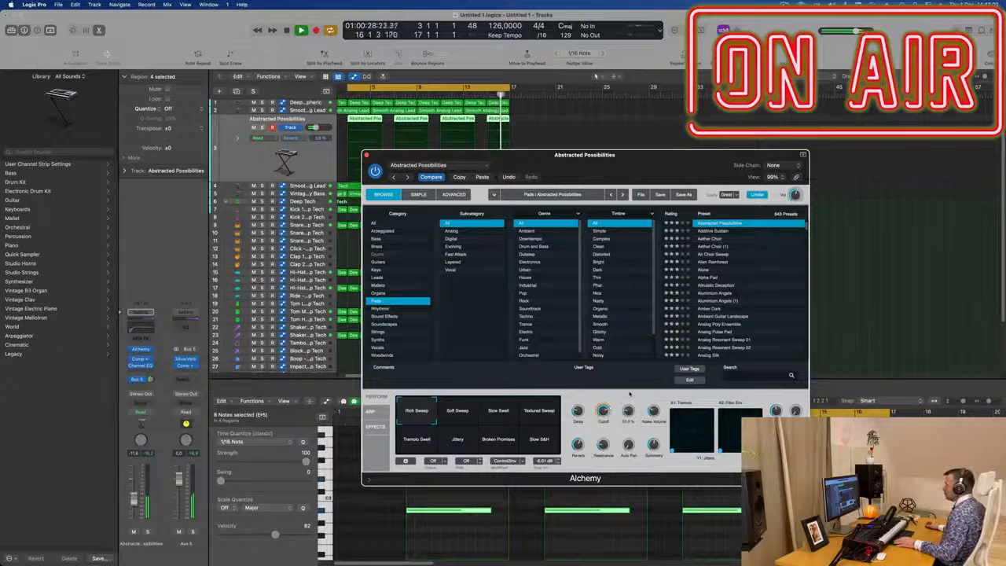
{"action": "left_click_drag", "start_coordinate": [607, 411], "coordinate": [607, 414]}
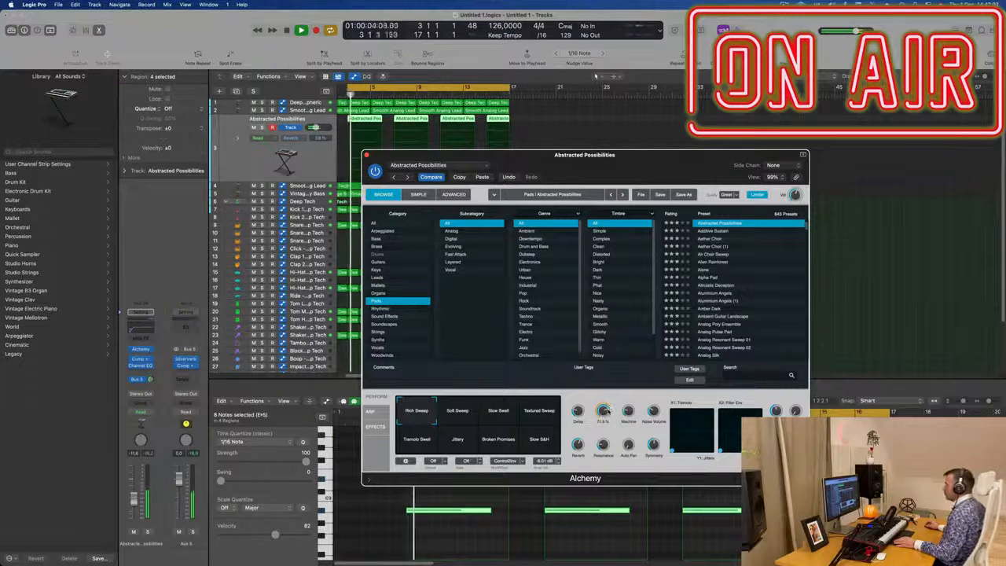
{"action": "left_click_drag", "start_coordinate": [419, 152], "coordinate": [418, 153]}
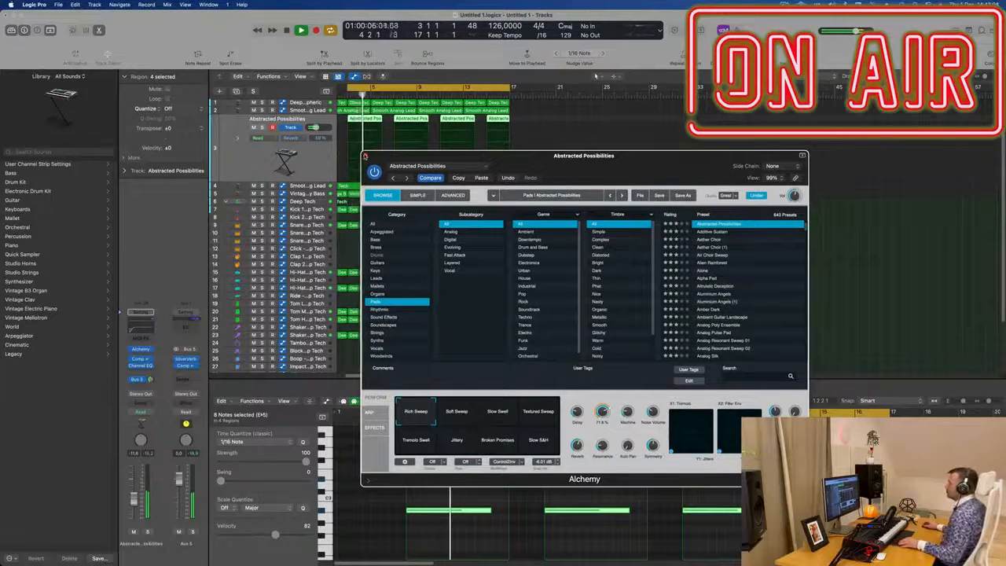
{"action": "left_click", "coordinate": [365, 156]}
{"action": "left_click", "coordinate": [315, 163]}
Step: Lower the pad channel's volume fader to about -14.6 dB
{"action": "key", "text": "super+Left"}
{"action": "key", "text": "super+Left"}
{"action": "key", "text": "super+Left"}
{"action": "key", "text": "super+Left"}
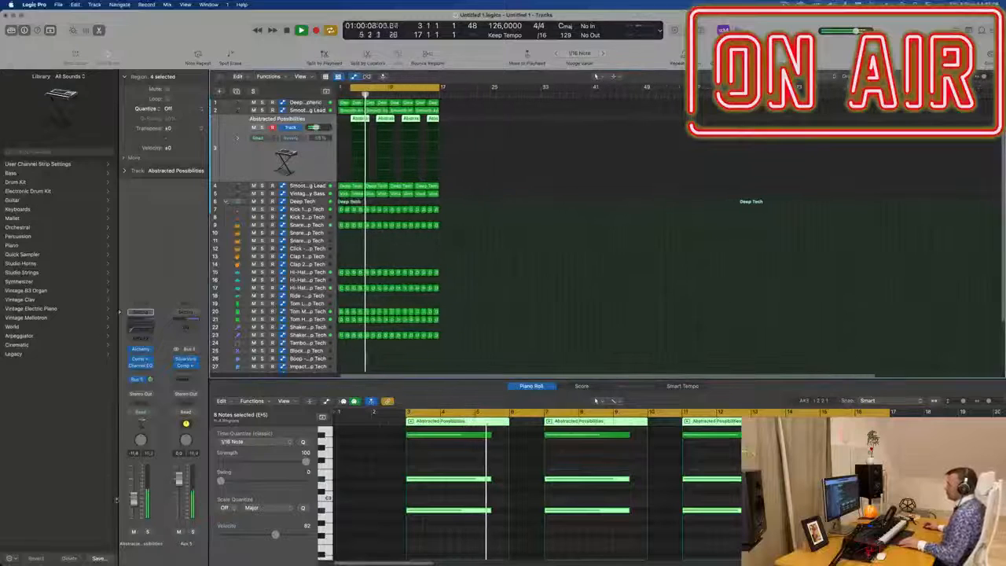
{"action": "left_click_drag", "start_coordinate": [135, 500], "coordinate": [136, 504]}
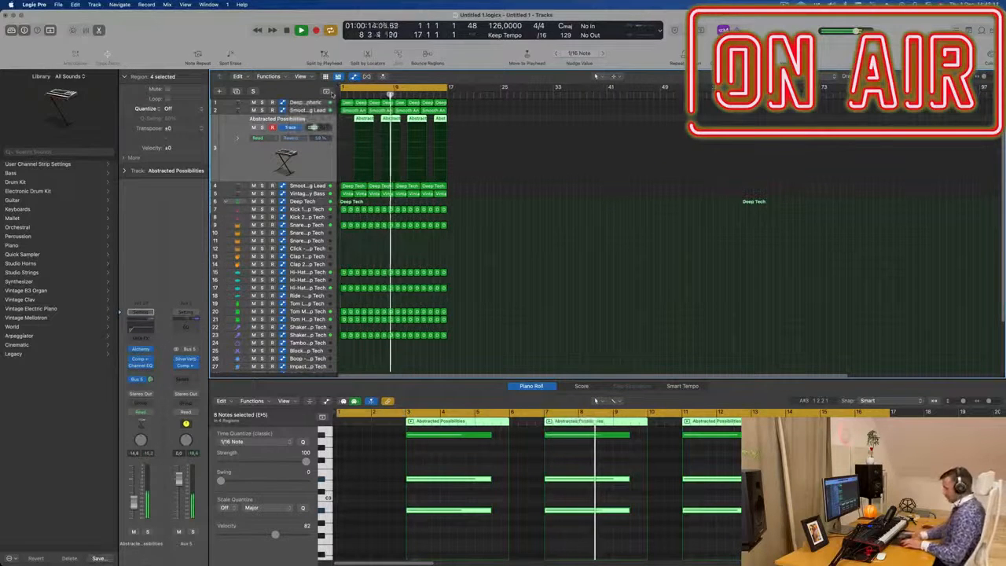
Step: Select all regions in the arrangement and repeat them twice
{"action": "key", "text": "super+a"}
{"action": "key", "text": "super+r"}
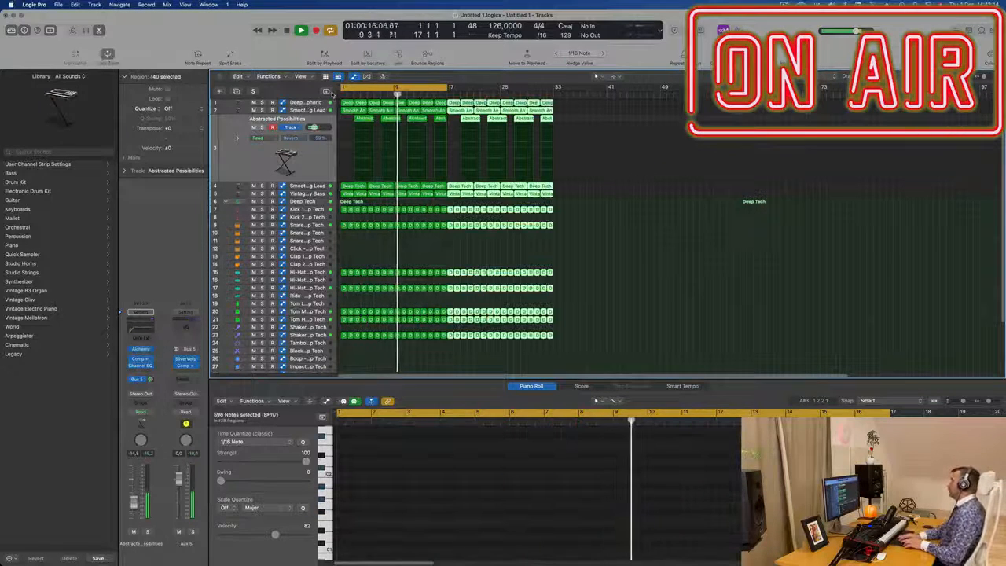
{"action": "key", "text": "super+r"}
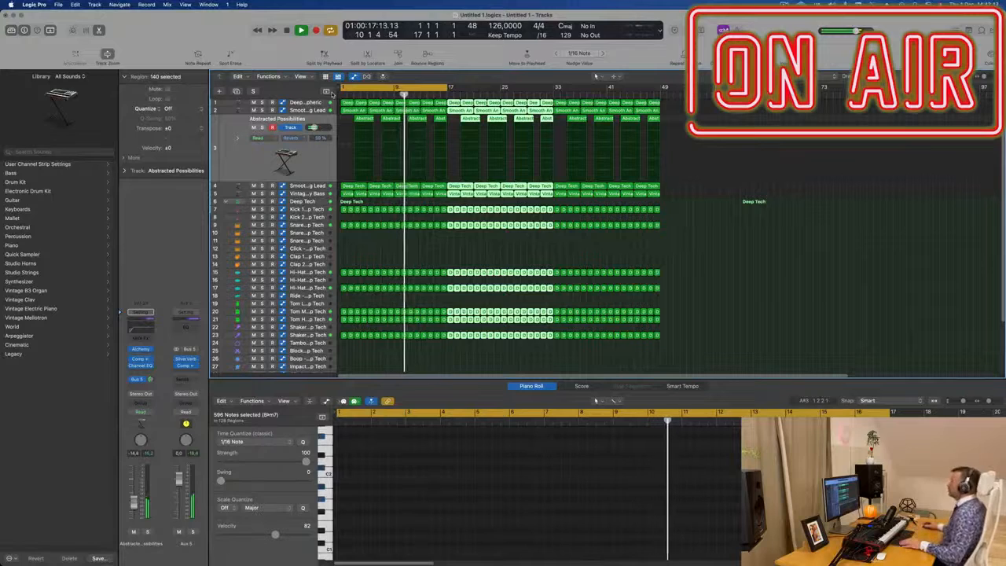
Step: Repeat the selected regions once more and turn on the secondary ruler
{"action": "key", "text": "super+r"}
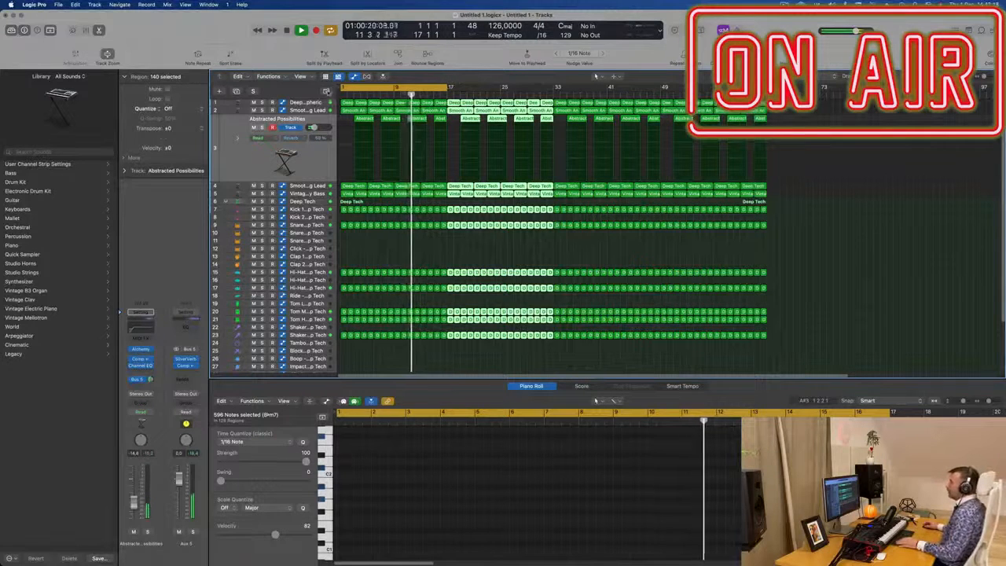
{"action": "left_click", "coordinate": [300, 76]}
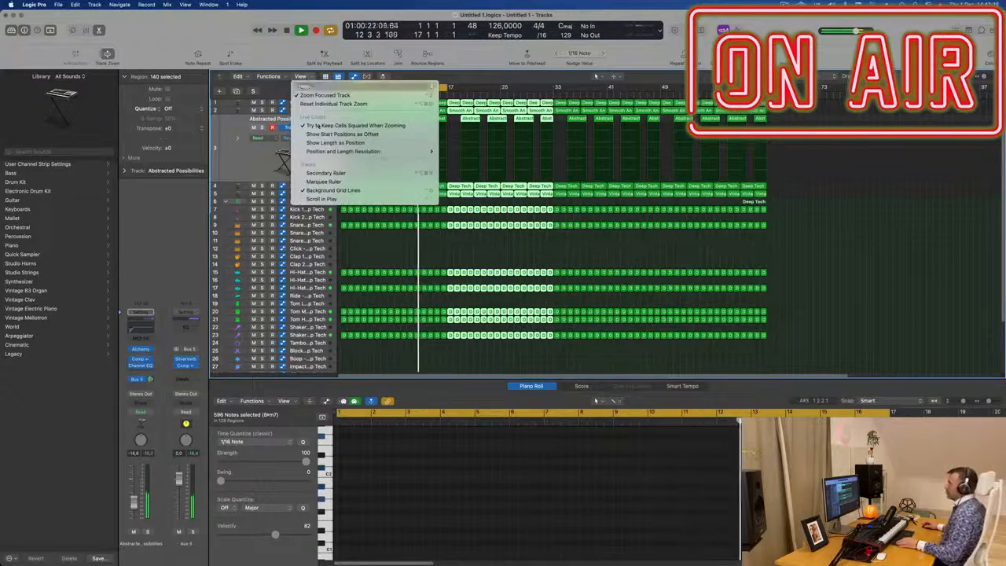
{"action": "left_click", "coordinate": [353, 174]}
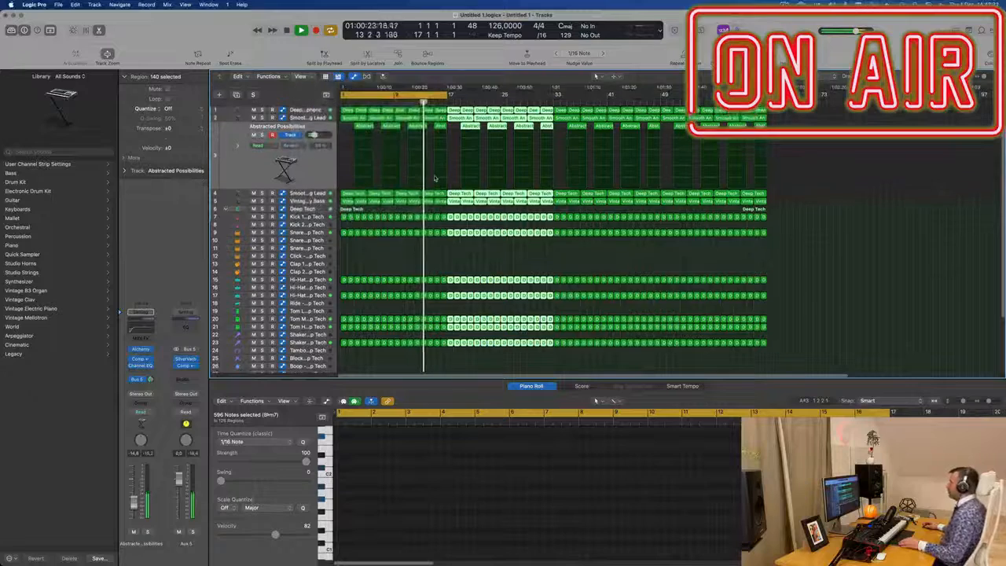
Step: Deselect the regions and extend the cycle area to run from bar 1 to bar 65
{"action": "left_click", "coordinate": [601, 260]}
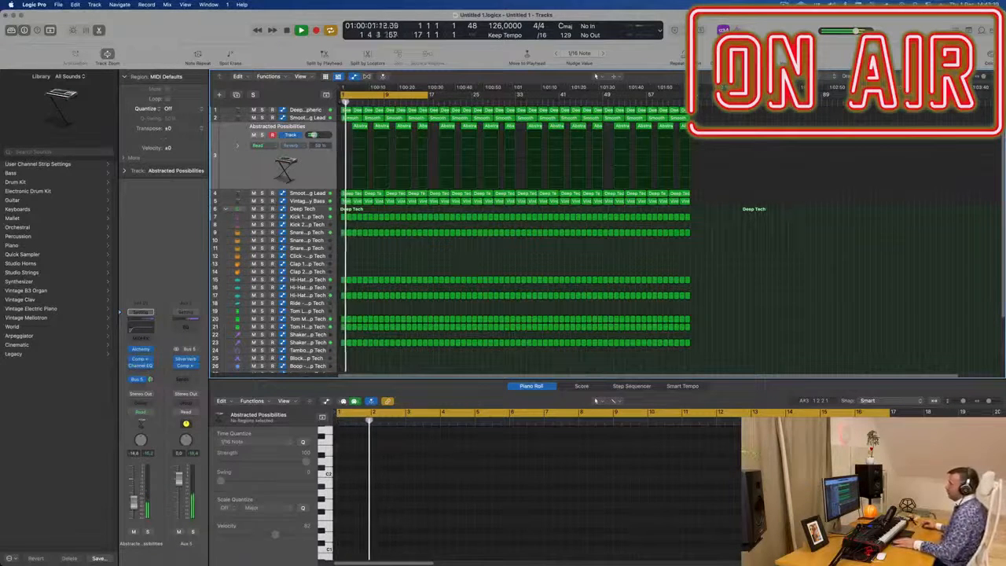
{"action": "left_click_drag", "start_coordinate": [429, 95], "coordinate": [693, 95]}
{"action": "left_click", "coordinate": [785, 5]}
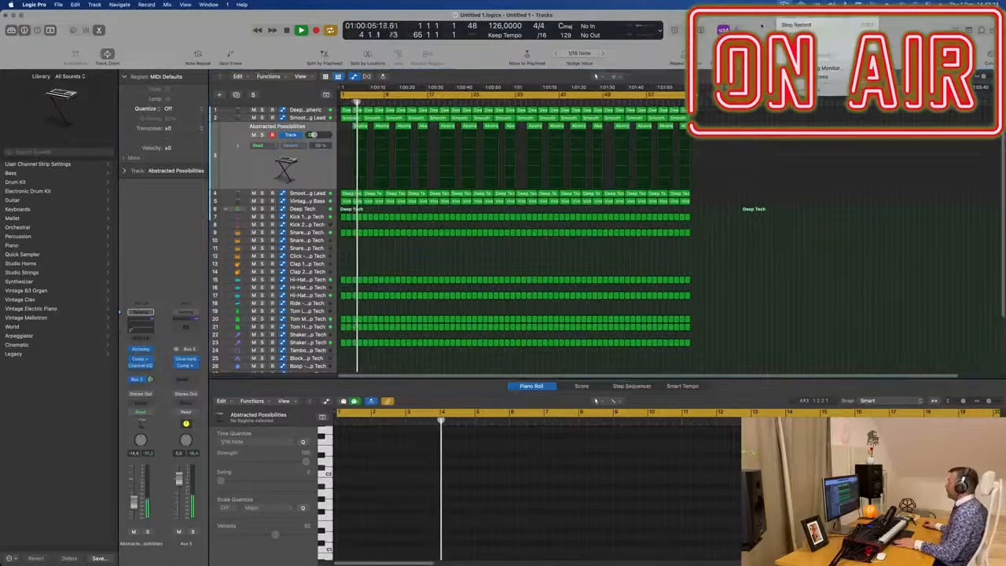
{"action": "left_click", "coordinate": [762, 26]}
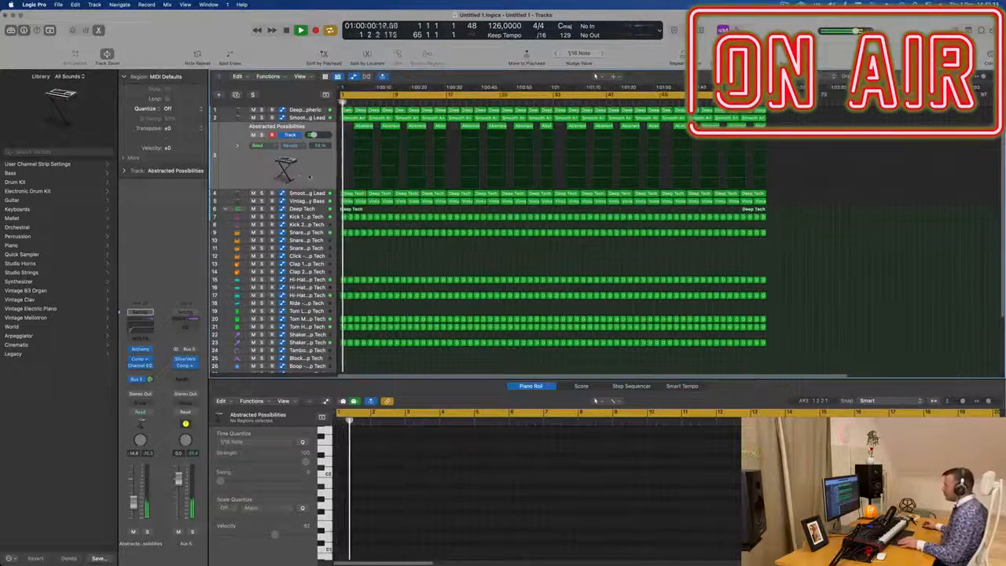
Step: Start playback and delete the first Smooth Analog Lead and Abstracted Possibilities regions at the song's start
{"action": "scroll", "coordinate": [344, 140], "scroll_direction": "up", "scroll_amount": 2}
{"action": "key", "text": "space"}
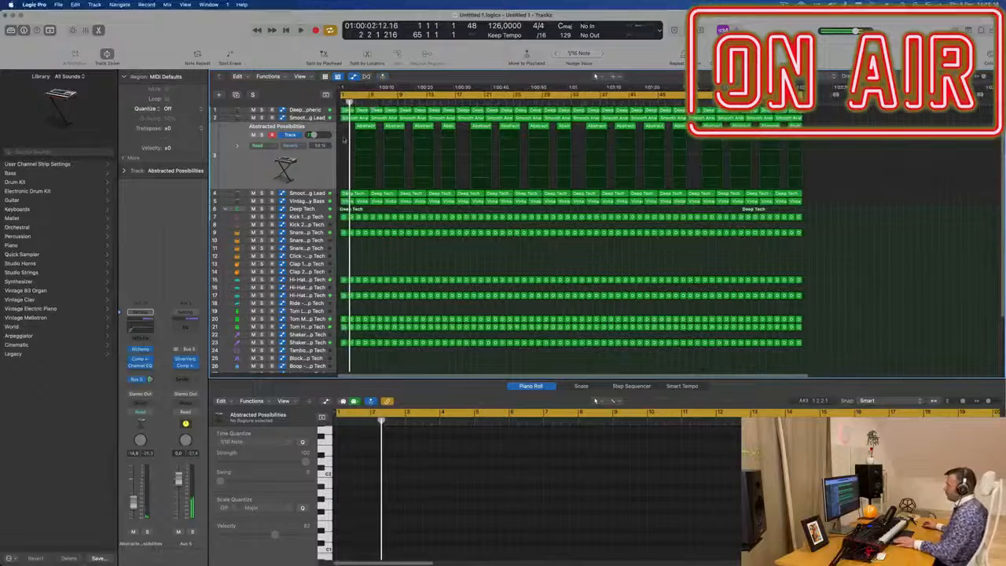
{"action": "left_click", "coordinate": [356, 193]}
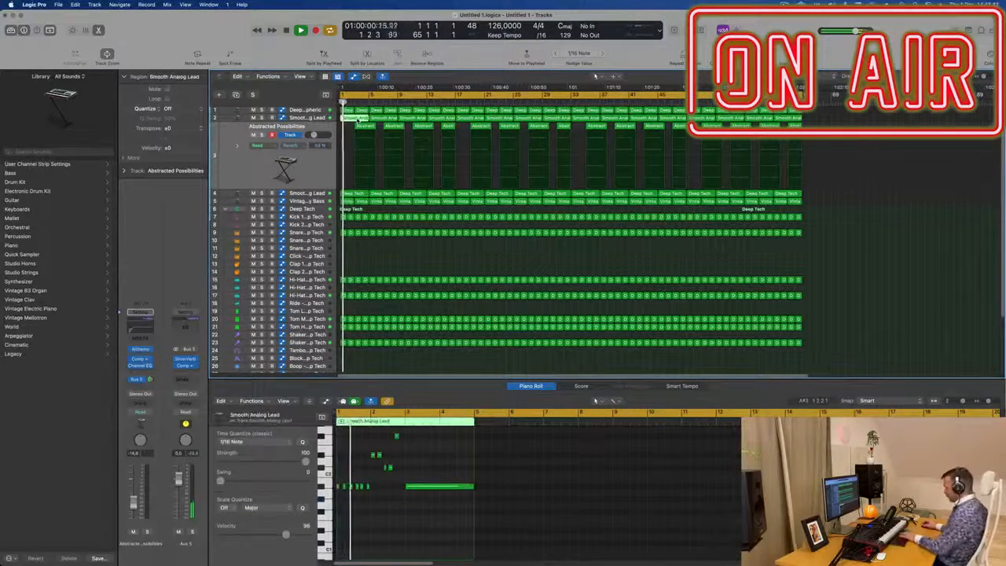
{"action": "key", "text": "Delete"}
{"action": "left_click", "coordinate": [366, 127]}
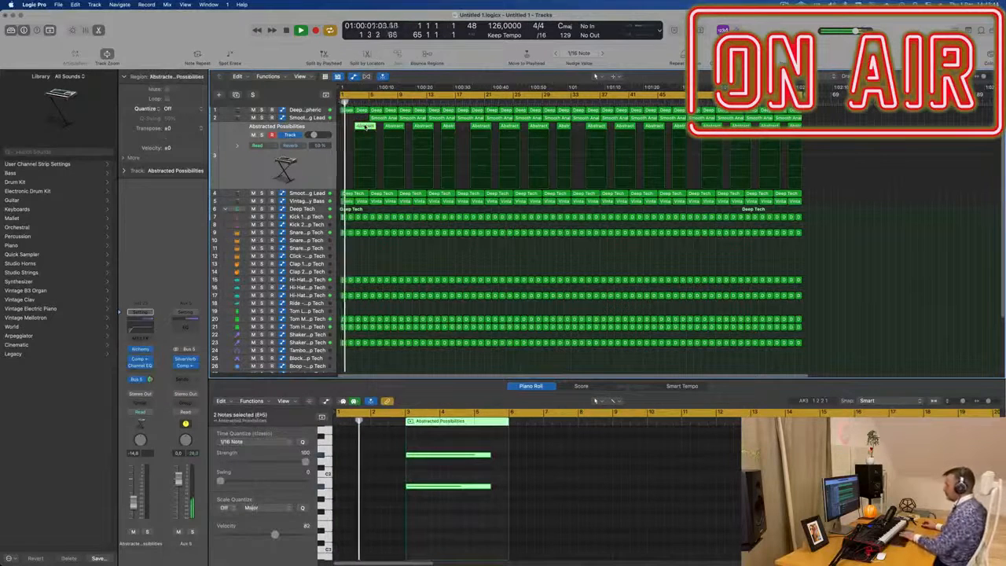
{"action": "key", "text": "Delete"}
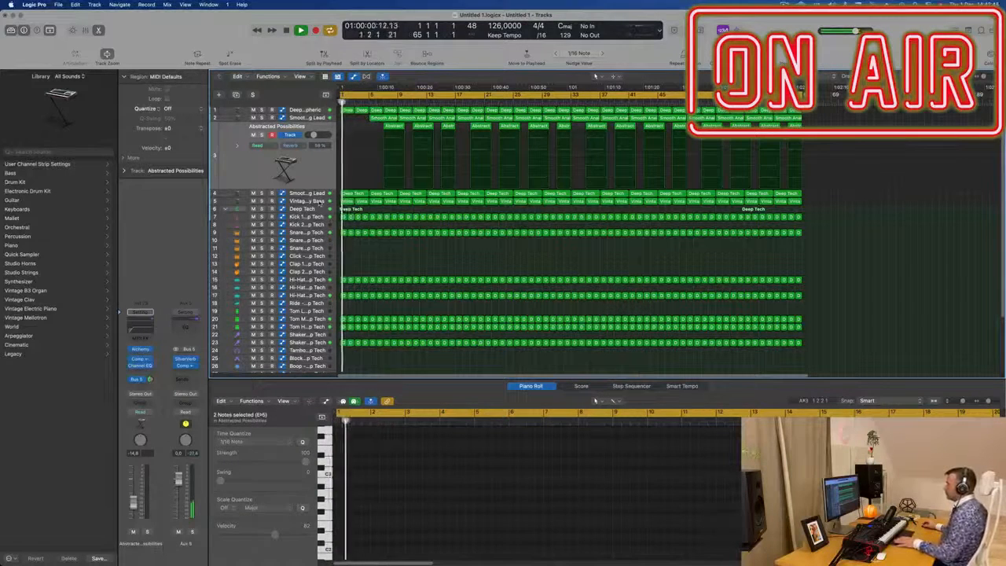
Step: Select the Vintage Brassy Bass track and delete its opening regions at the start of the song
{"action": "left_click", "coordinate": [320, 202]}
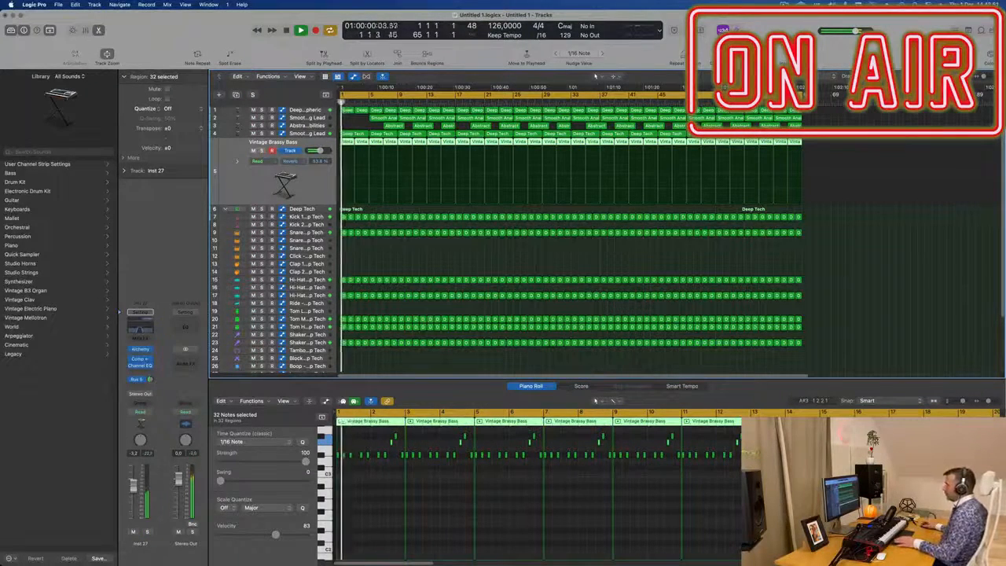
{"action": "left_click", "coordinate": [347, 143]}
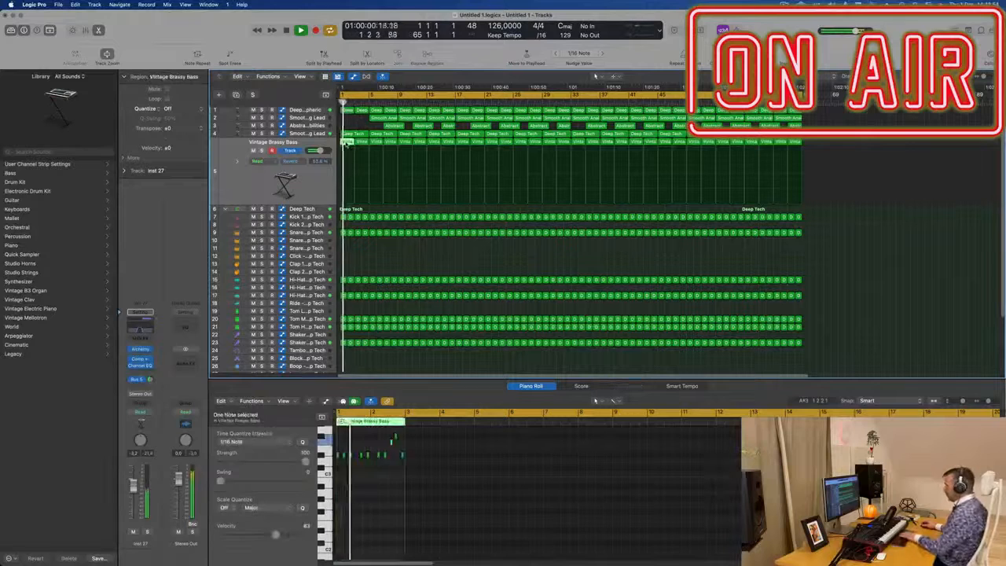
{"action": "key", "text": "space"}
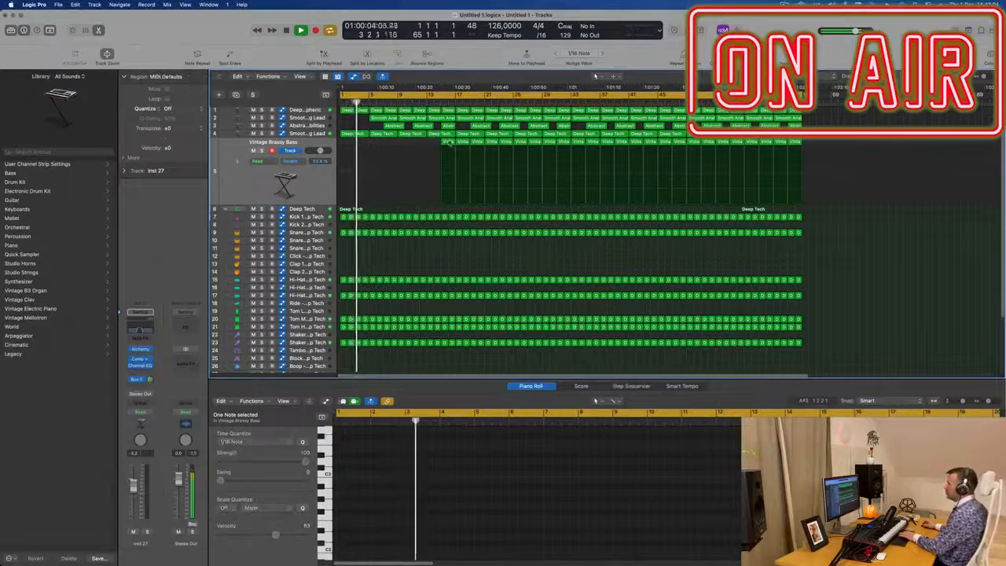
Step: Delete the next Smooth Analog Lead region near the start of the arrangement
{"action": "key", "text": "super+Right"}
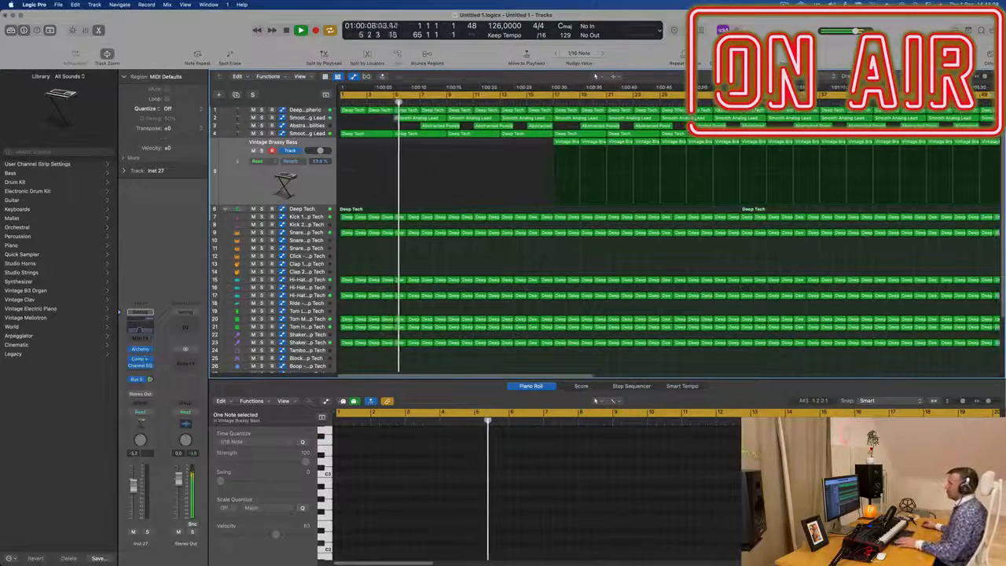
{"action": "left_click", "coordinate": [307, 118]}
{"action": "key", "text": "Return"}
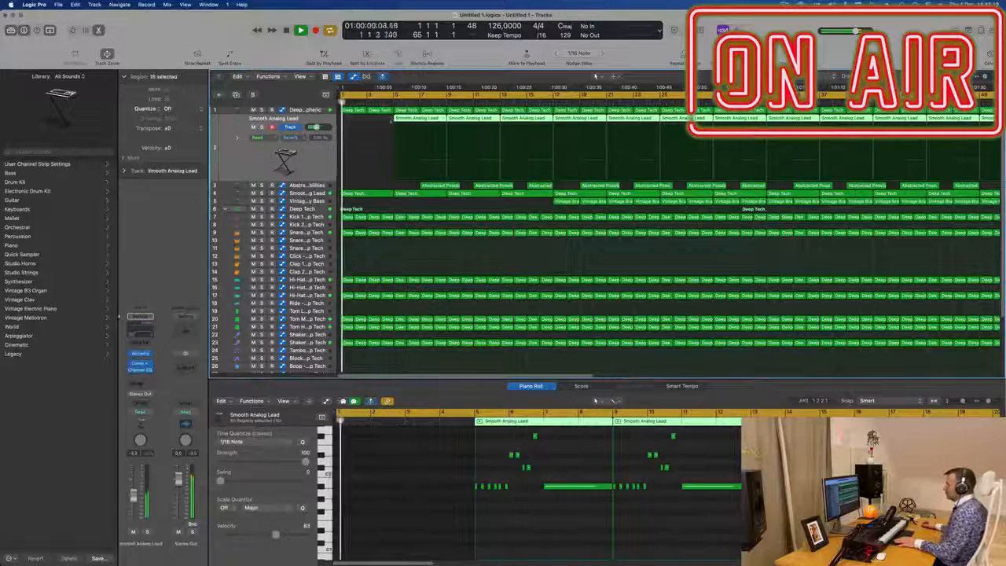
{"action": "left_click", "coordinate": [415, 120]}
{"action": "left_click", "coordinate": [415, 120]}
{"action": "key", "text": "BackSpace"}
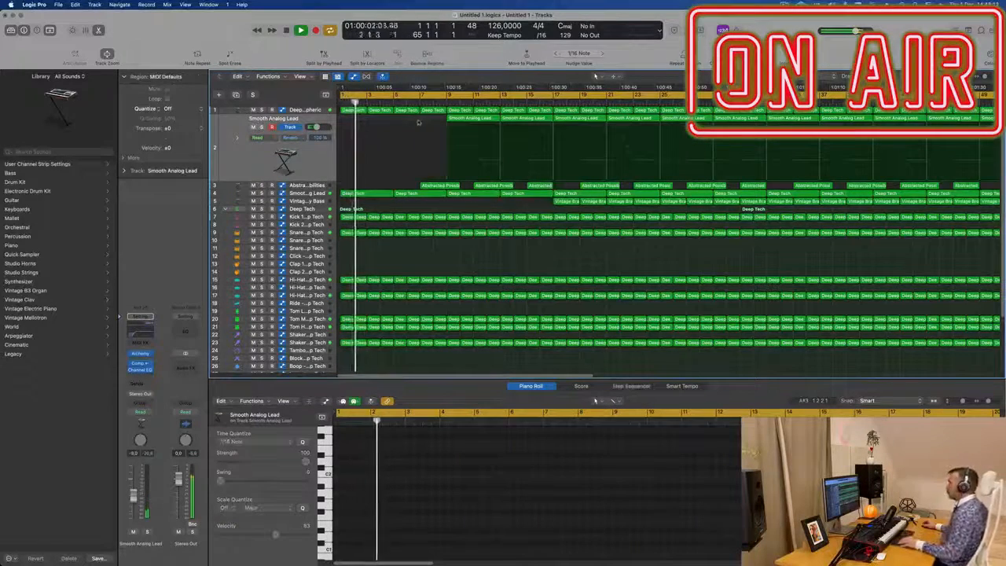
Step: Marquee-select a few bars of drum regions across the drum tracks and delete them to create a break
{"action": "key", "text": "super+Left"}
{"action": "left_click", "coordinate": [297, 187]}
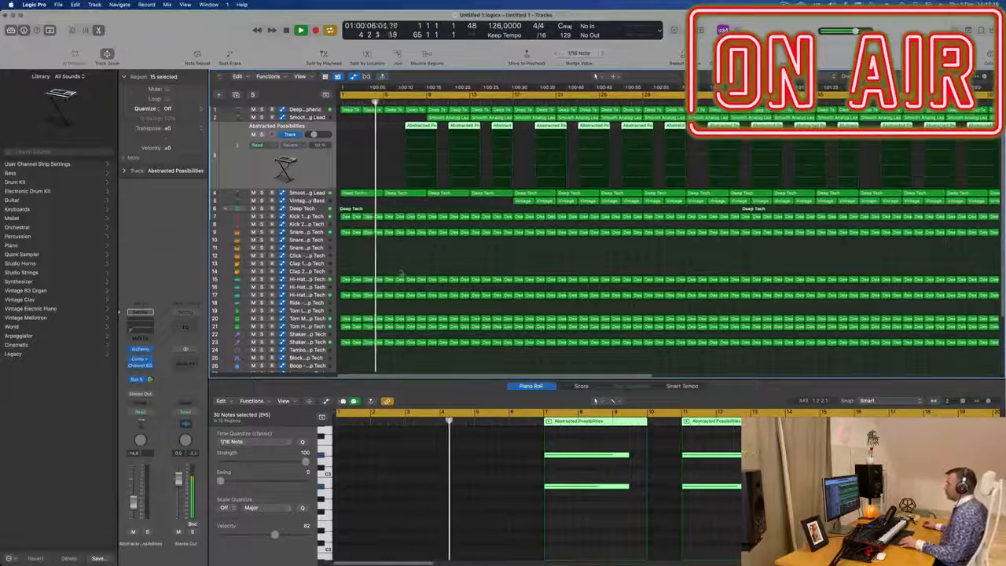
{"action": "scroll", "coordinate": [614, 322], "scroll_direction": "down", "scroll_amount": 1}
{"action": "left_click", "coordinate": [309, 318]}
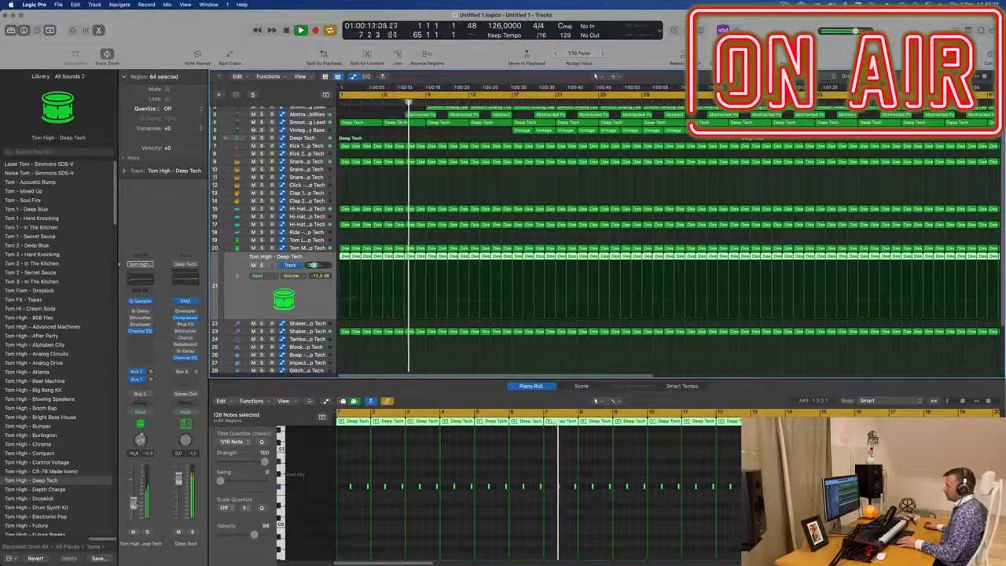
{"action": "key", "text": "super+Left"}
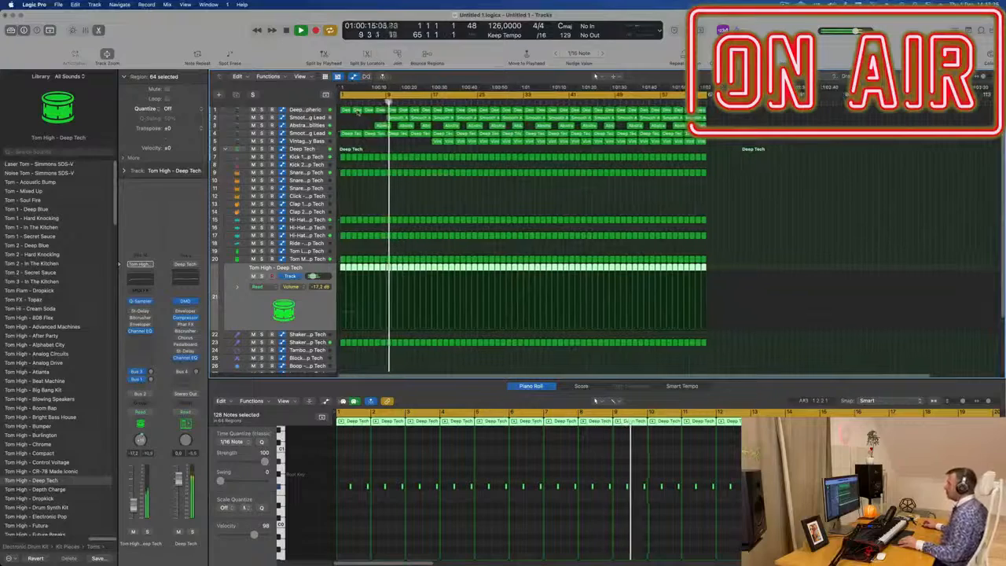
{"action": "key", "text": "super+Right"}
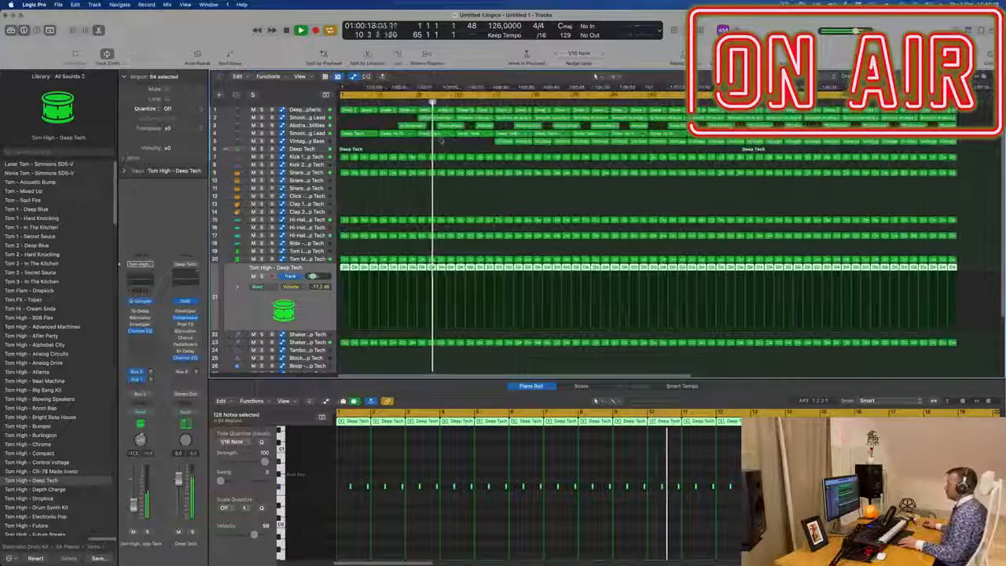
{"action": "key", "text": "Return"}
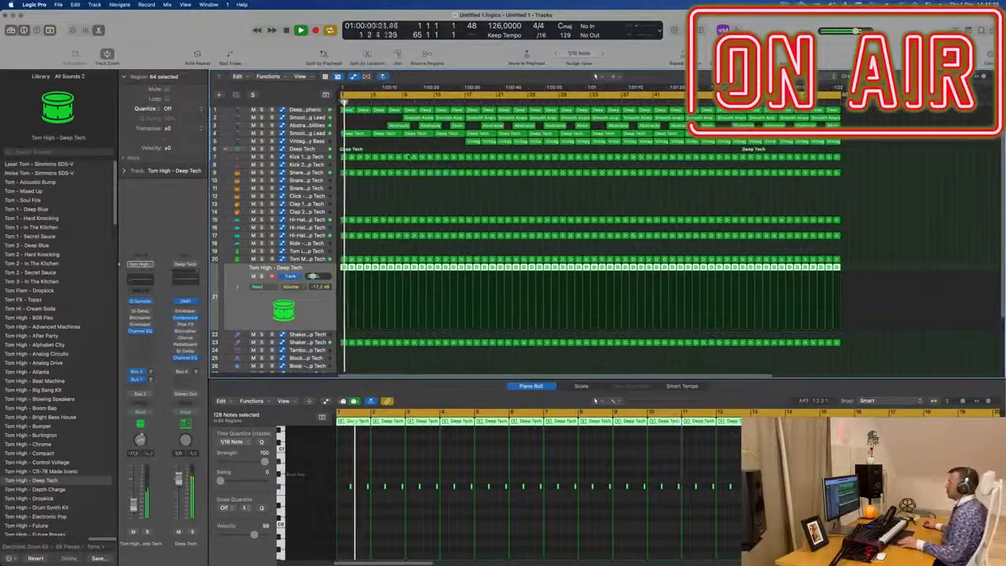
{"action": "key", "text": "super+Up"}
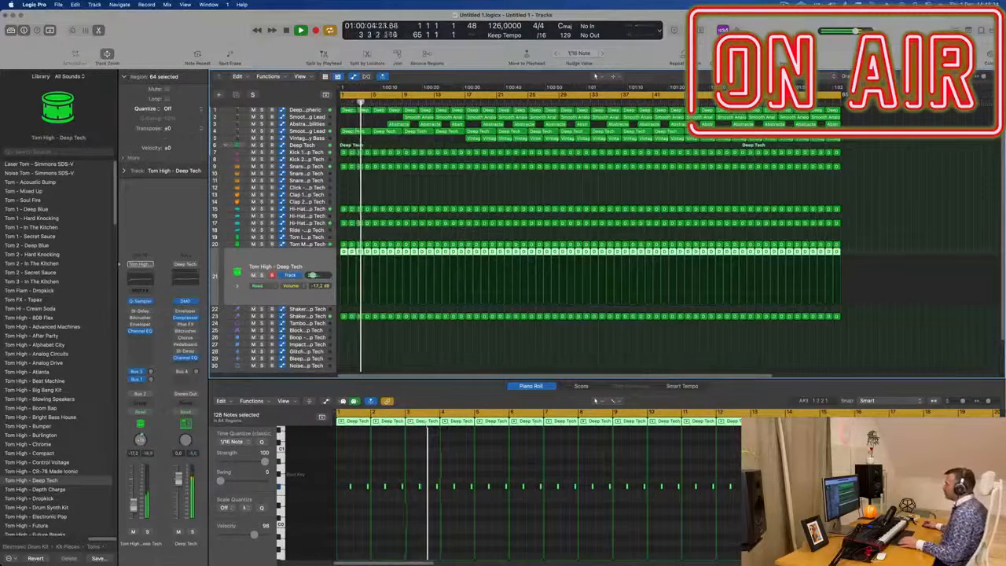
{"action": "left_click_drag", "start_coordinate": [406, 164], "coordinate": [425, 343]}
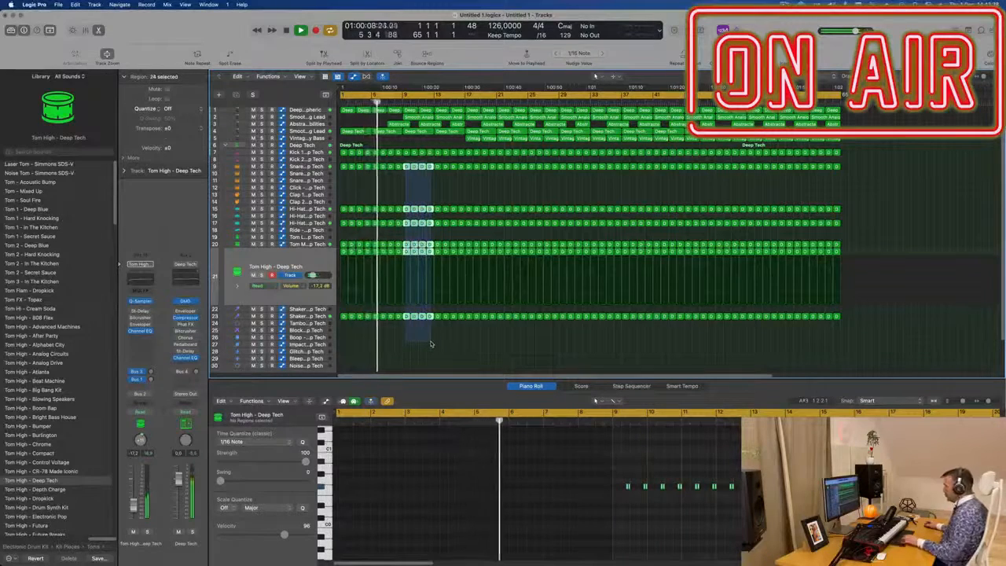
{"action": "key", "text": "Delete"}
Step: Play through the arrangement and inspect the lead automation and pad regions
{"action": "scroll", "coordinate": [417, 334], "scroll_direction": "up", "scroll_amount": 3}
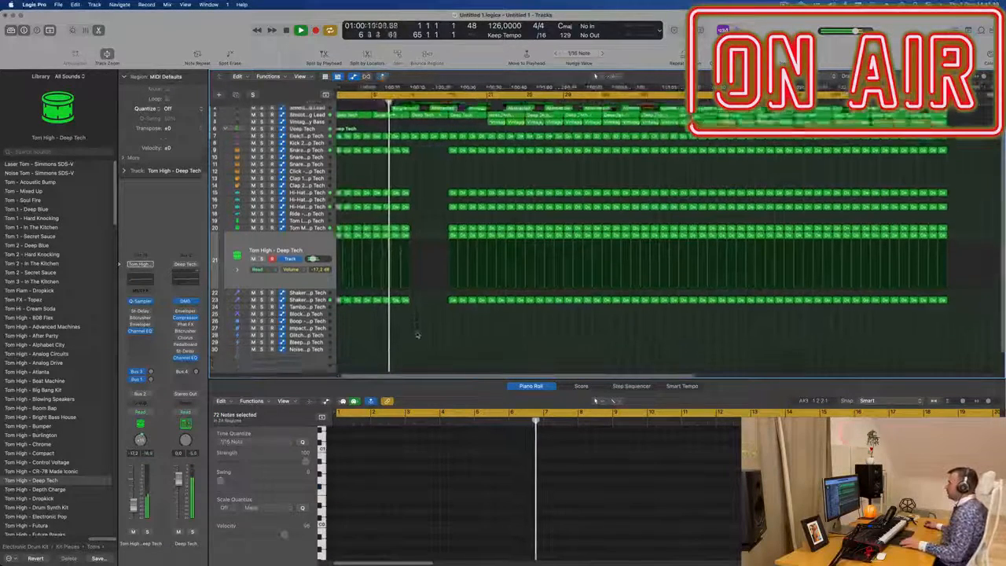
{"action": "scroll", "coordinate": [439, 192], "scroll_direction": "up", "scroll_amount": 3}
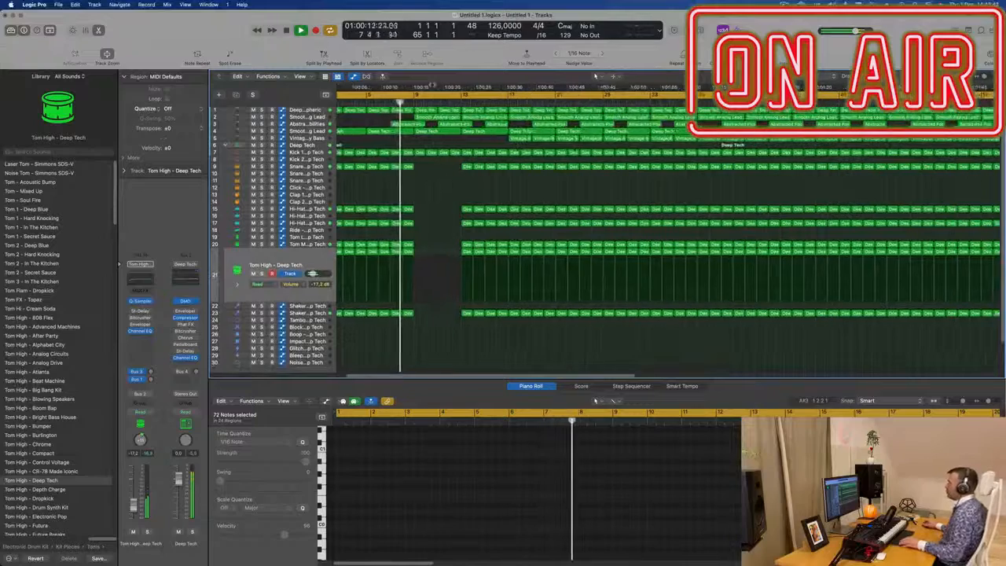
{"action": "left_click", "coordinate": [305, 131]}
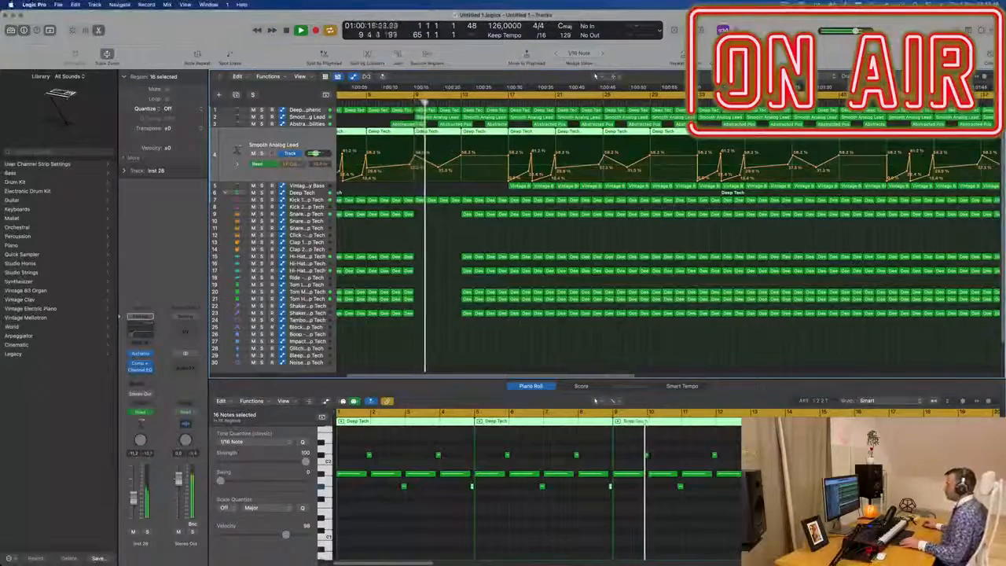
{"action": "left_click", "coordinate": [450, 117]}
{"action": "left_click", "coordinate": [469, 123]}
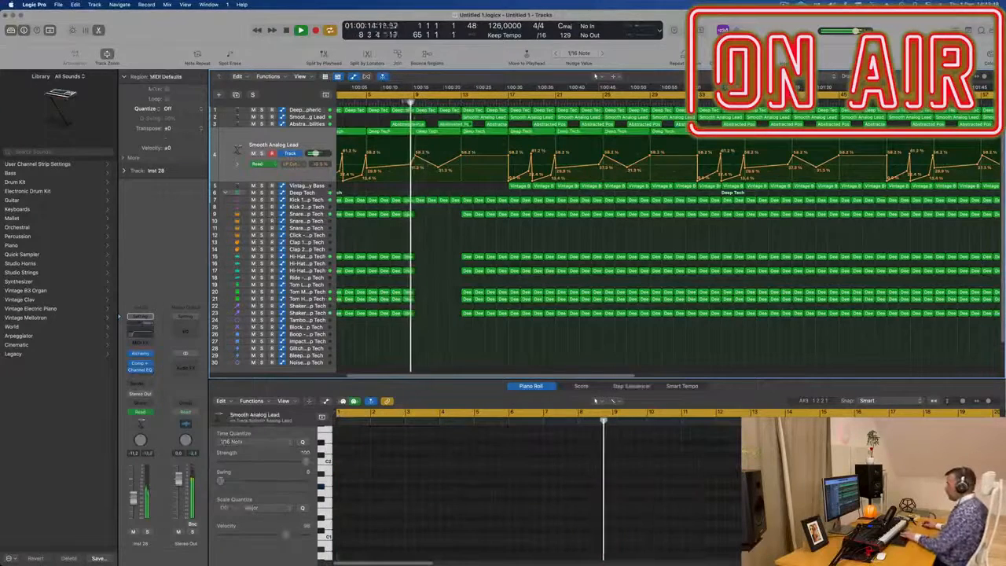
{"action": "scroll", "coordinate": [438, 133], "scroll_direction": "down", "scroll_amount": 5}
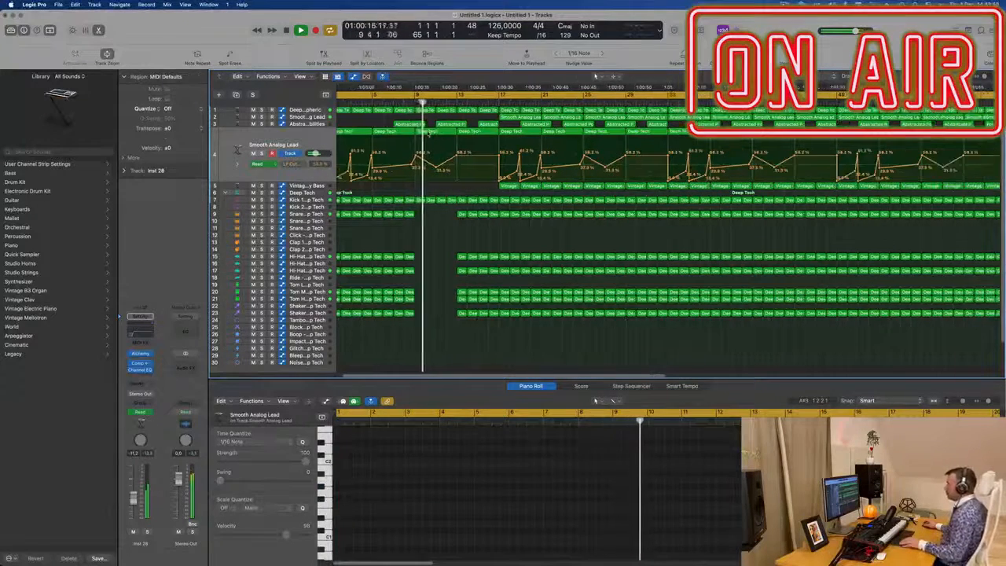
{"action": "scroll", "coordinate": [403, 138], "scroll_direction": "down", "scroll_amount": 2}
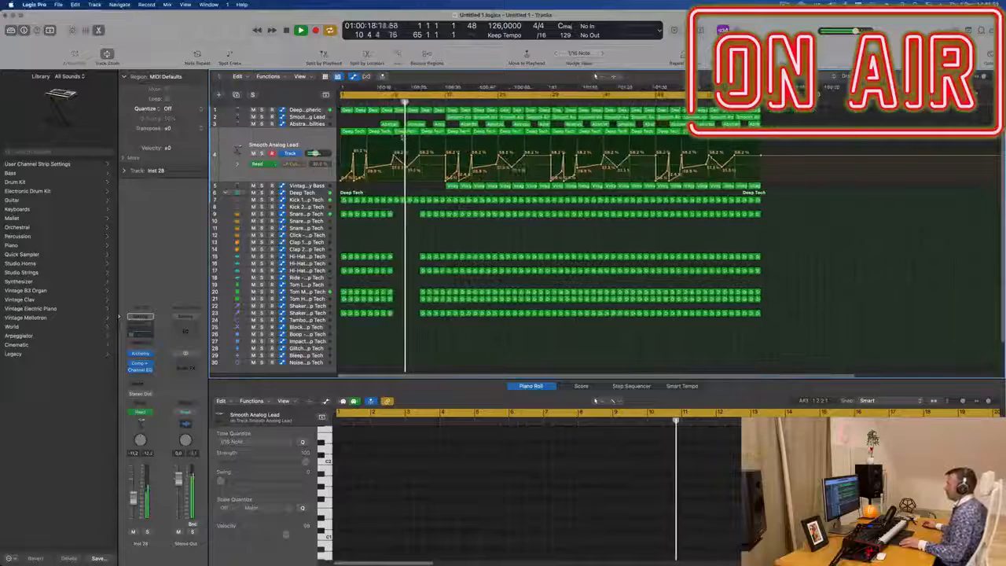
{"action": "scroll", "coordinate": [404, 138], "scroll_direction": "up", "scroll_amount": 3}
{"action": "left_click", "coordinate": [425, 124]}
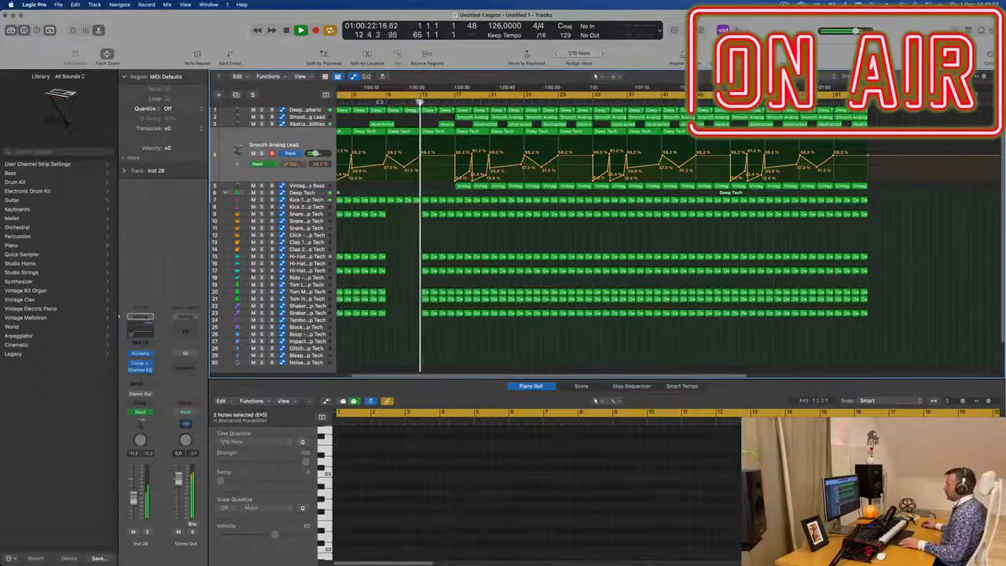
{"action": "left_click", "coordinate": [380, 102]}
{"action": "scroll", "coordinate": [416, 247], "scroll_direction": "up", "scroll_amount": 3}
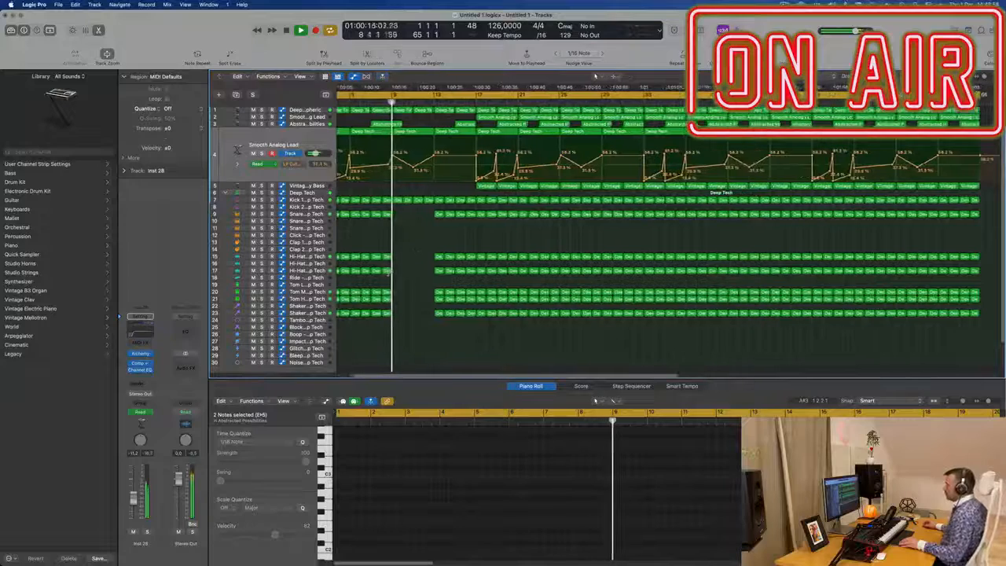
{"action": "scroll", "coordinate": [399, 291], "scroll_direction": "up", "scroll_amount": 2}
{"action": "scroll", "coordinate": [399, 291], "scroll_direction": "down", "scroll_amount": 3}
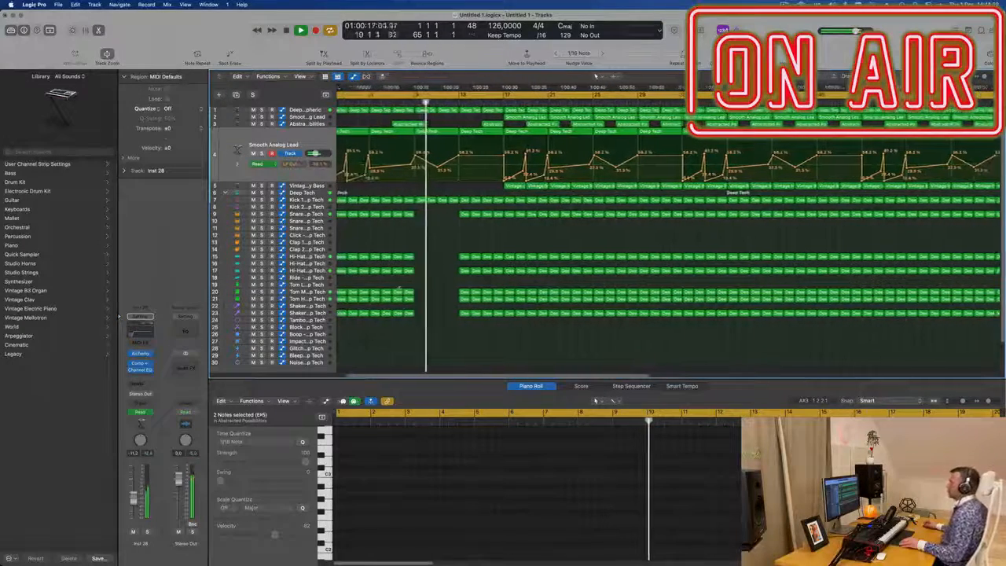
{"action": "scroll", "coordinate": [398, 291], "scroll_direction": "down", "scroll_amount": 2}
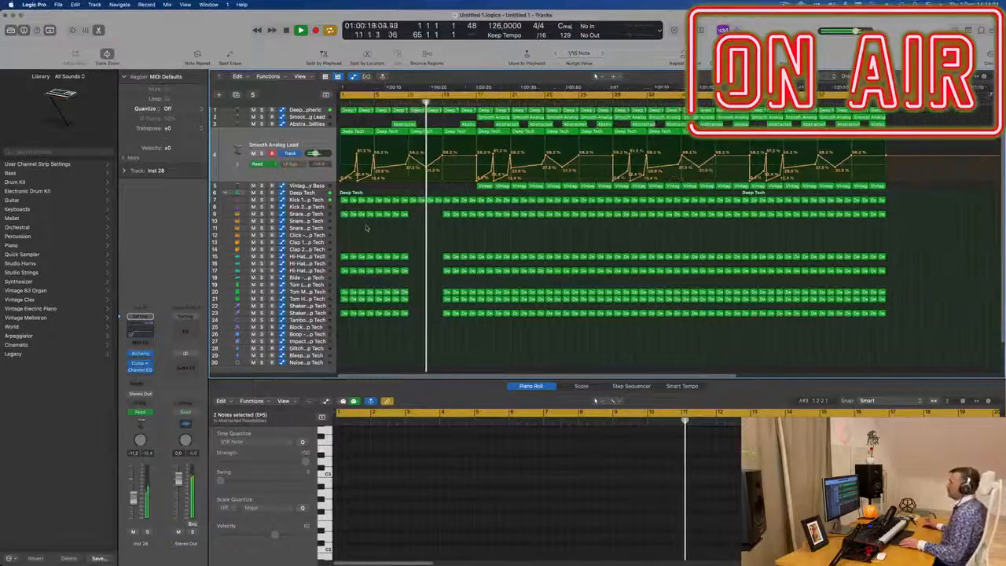
{"action": "scroll", "coordinate": [370, 229], "scroll_direction": "down", "scroll_amount": 2}
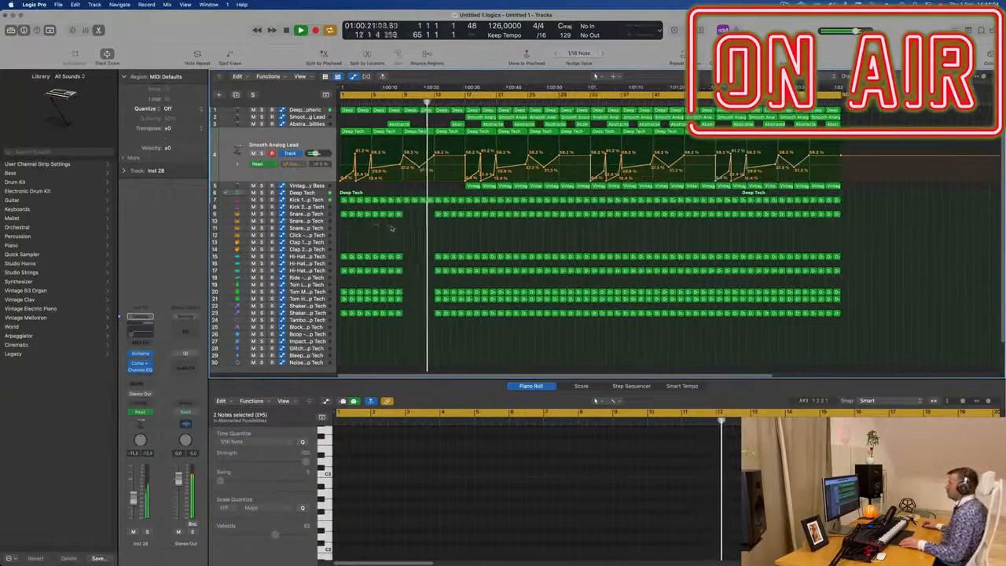
{"action": "scroll", "coordinate": [392, 228], "scroll_direction": "up", "scroll_amount": 3}
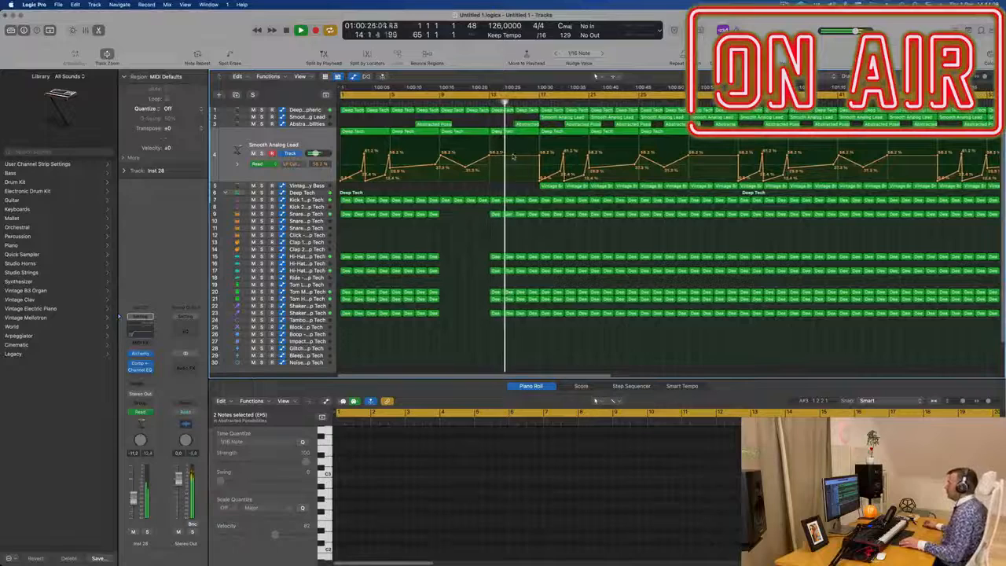
Step: Select the Deep Atmospheric track to view its automation across the arrangement and return the playhead to the start
{"action": "scroll", "coordinate": [514, 158], "scroll_direction": "down", "scroll_amount": 3}
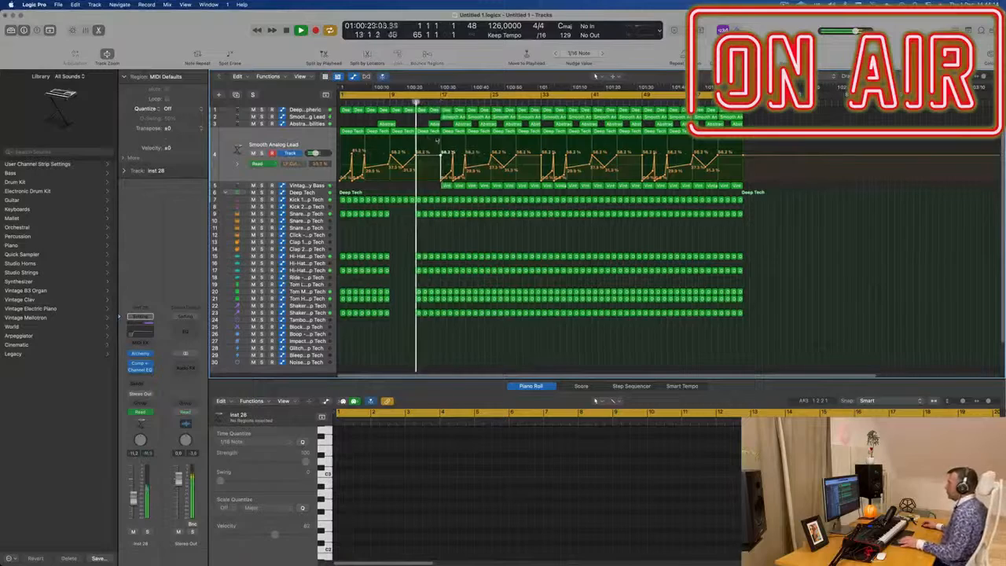
{"action": "scroll", "coordinate": [429, 193], "scroll_direction": "up", "scroll_amount": 3}
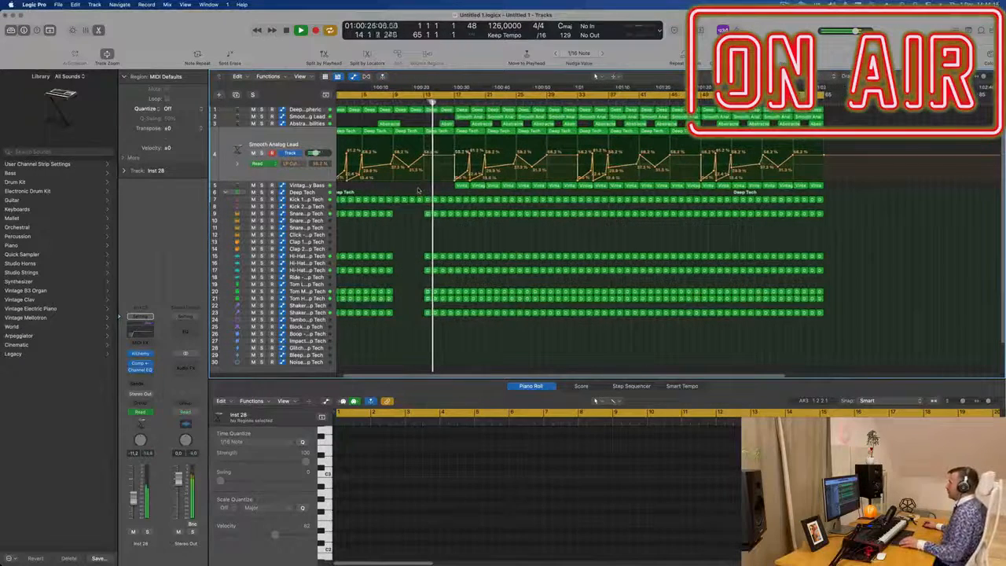
{"action": "scroll", "coordinate": [418, 190], "scroll_direction": "up", "scroll_amount": 2}
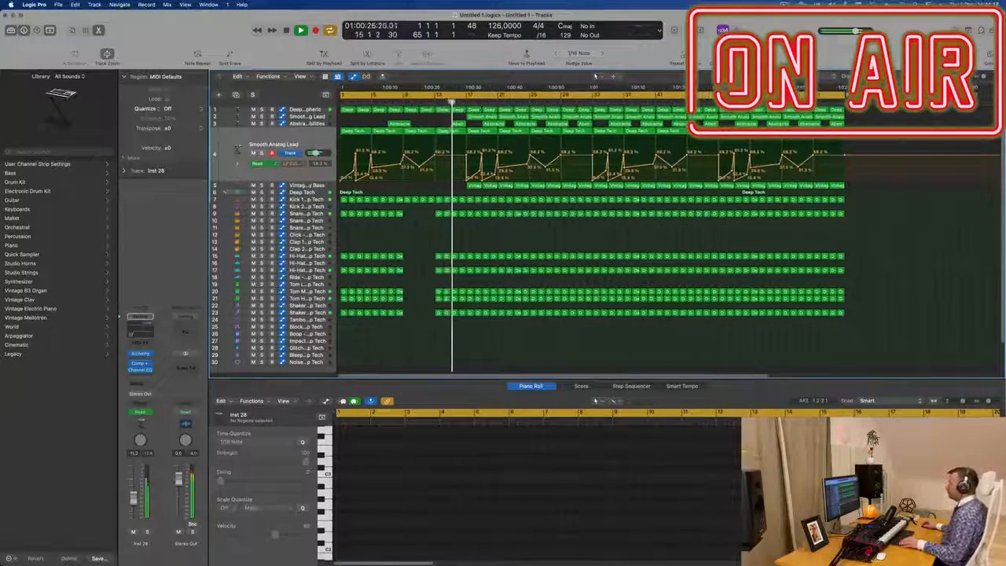
{"action": "left_click", "coordinate": [305, 109]}
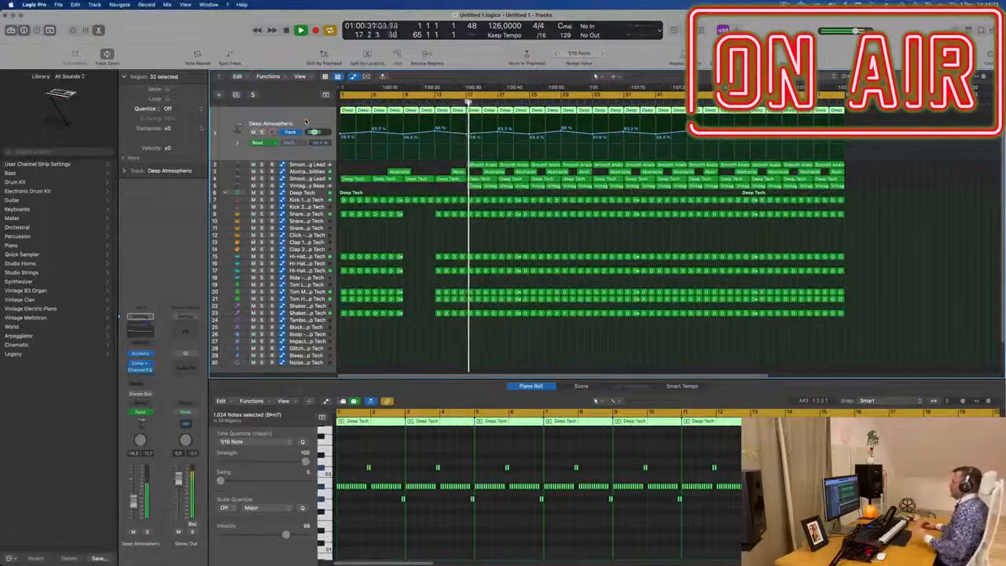
{"action": "key", "text": "Return"}
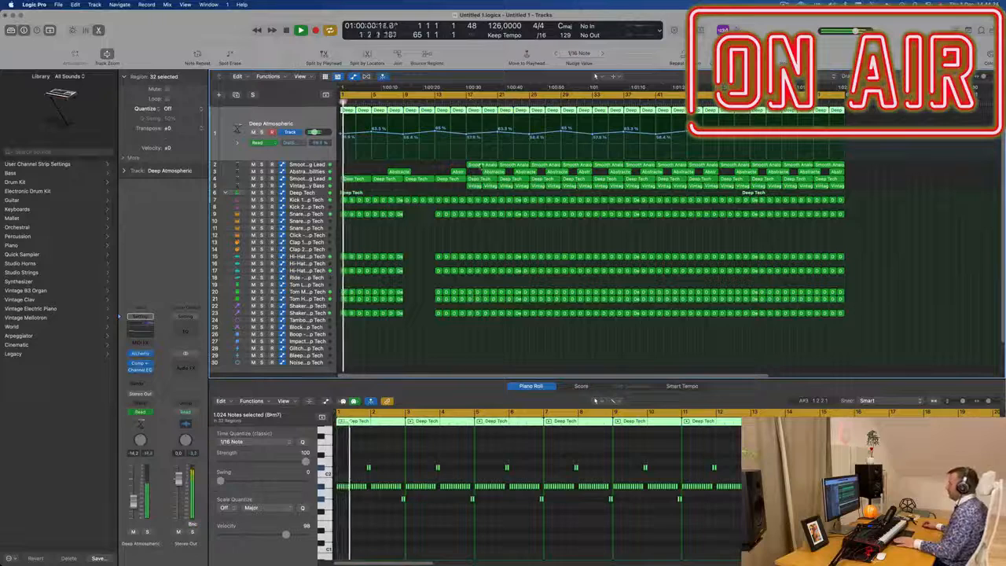
Step: Delete the first few Smooth Analog Lead regions at the start of the song
{"action": "left_click", "coordinate": [484, 165]}
{"action": "key", "text": "Delete"}
{"action": "left_click", "coordinate": [506, 167]}
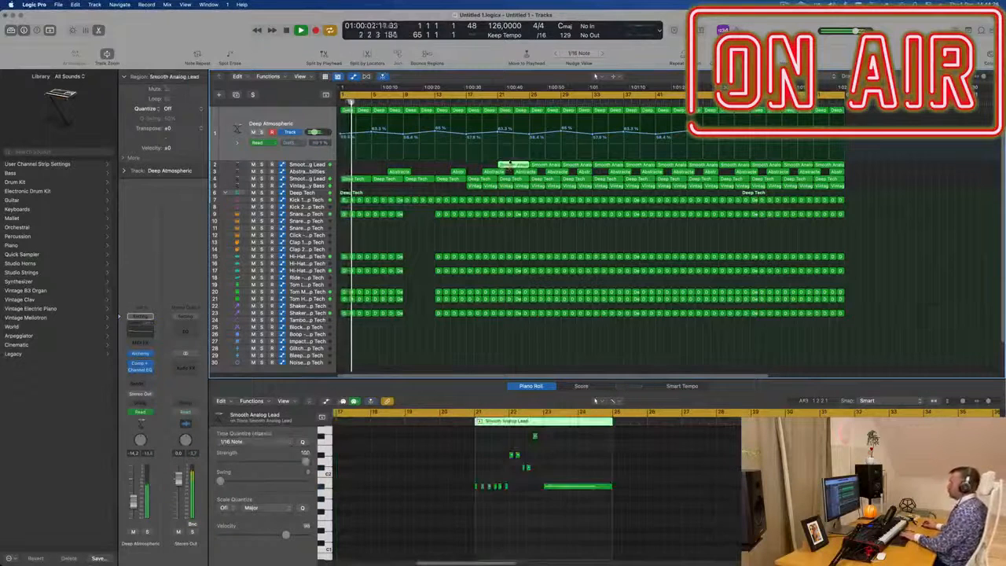
{"action": "key", "text": "Delete"}
{"action": "left_click", "coordinate": [491, 171]}
{"action": "key", "text": "Delete"}
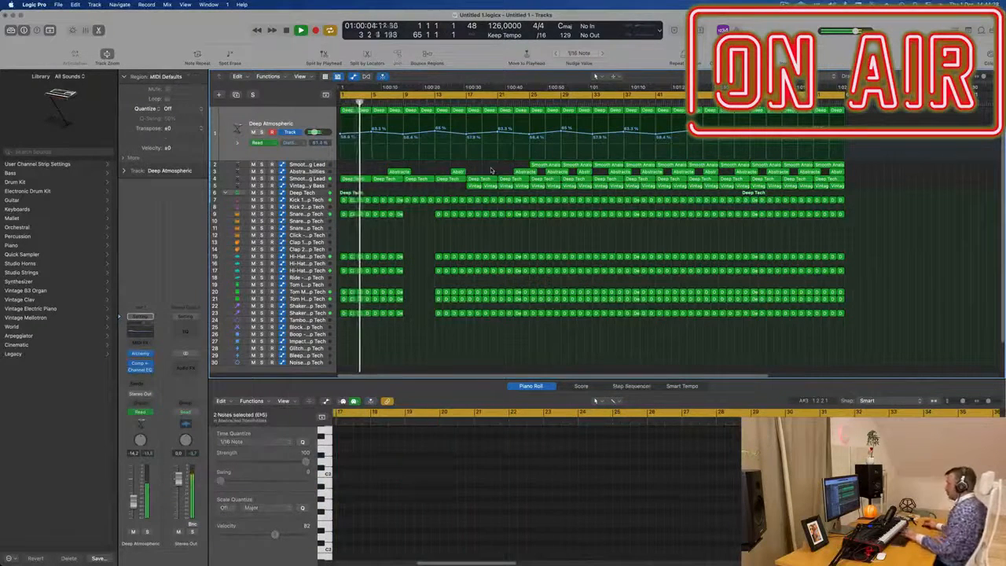